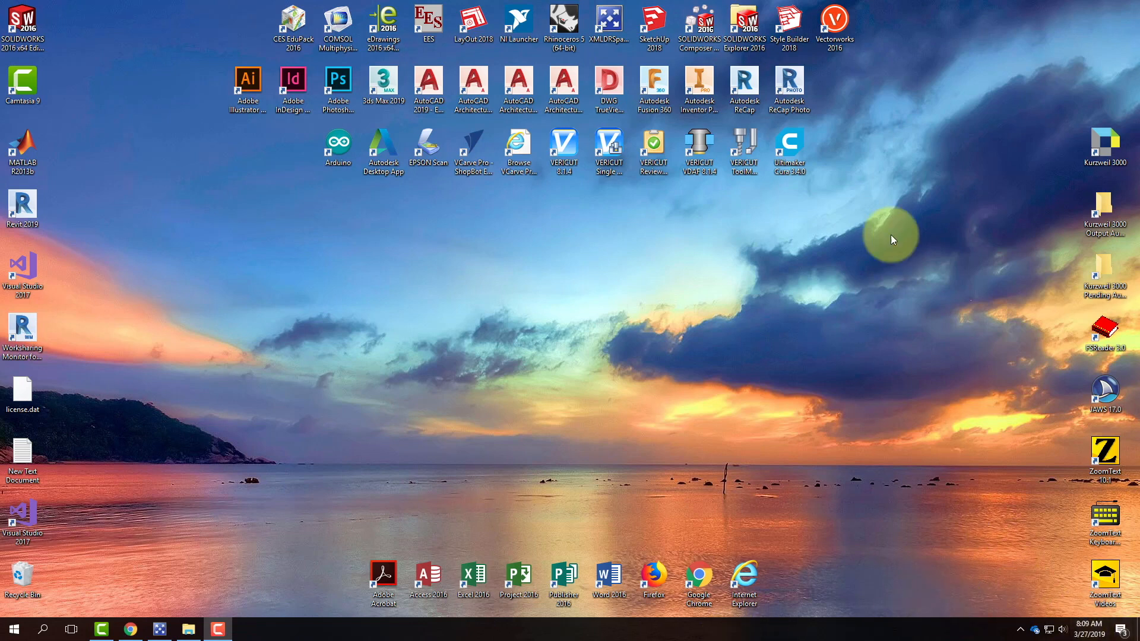
# Launch AutoCAD 2019 from the desktop and create a new drawing from the acad template
pyautogui.click(439, 89)
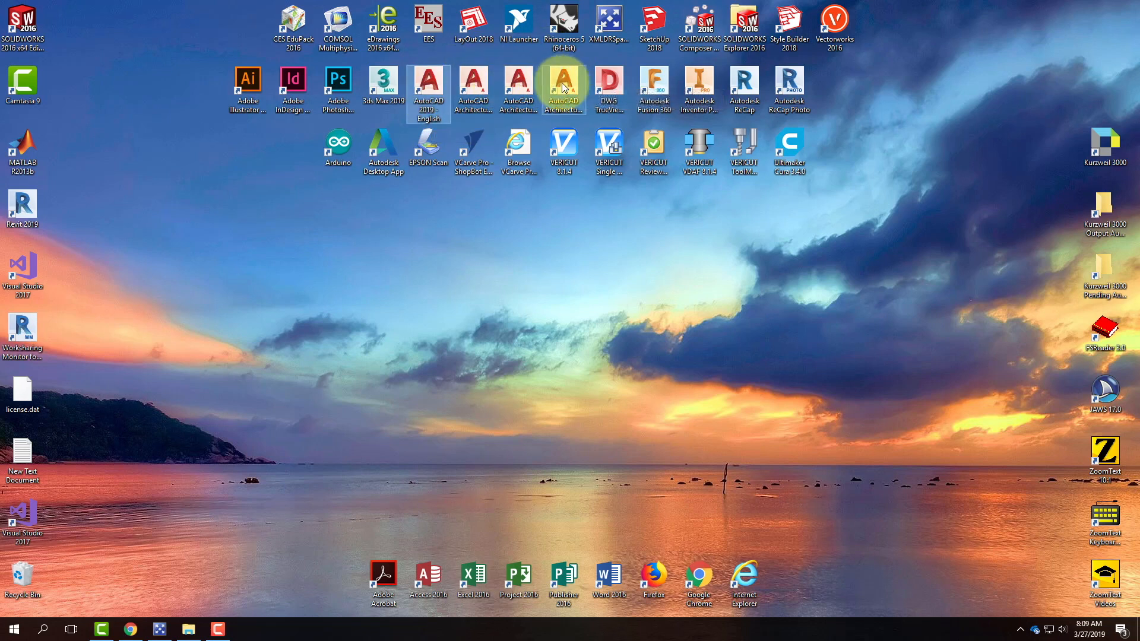
pyautogui.doubleClick(432, 86)
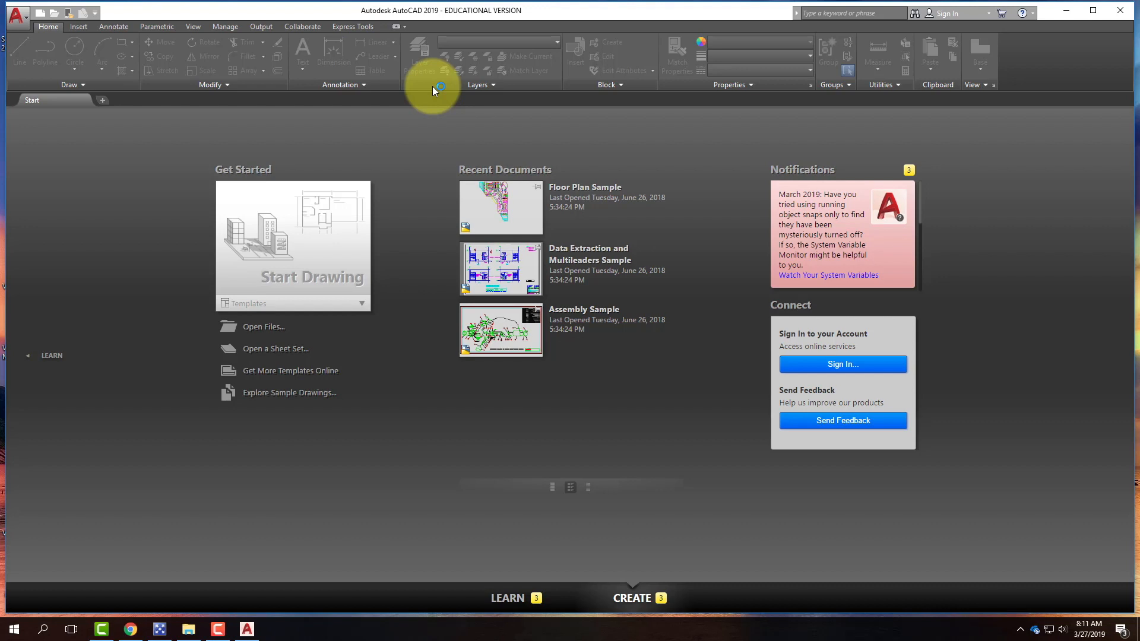
pyautogui.click(569, 11)
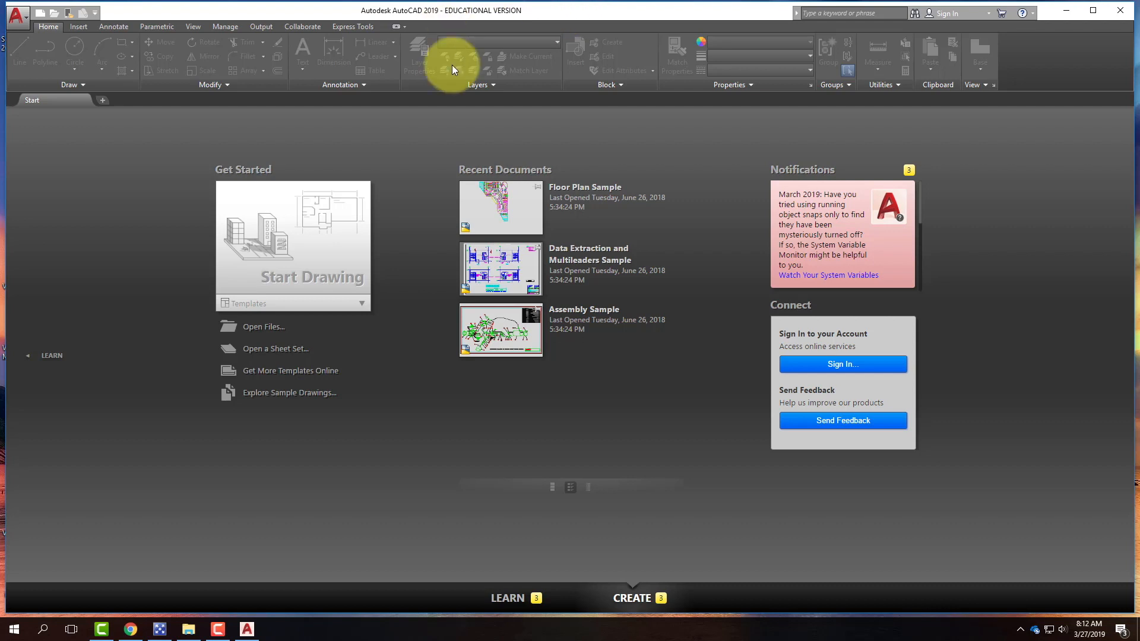
pyautogui.click(41, 12)
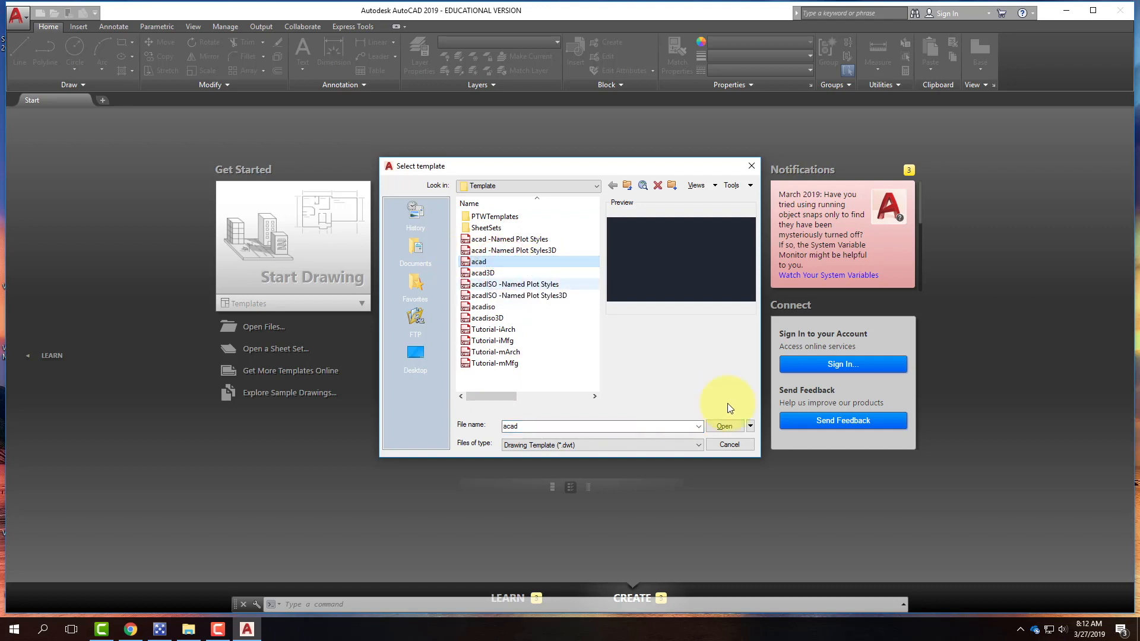
pyautogui.click(726, 427)
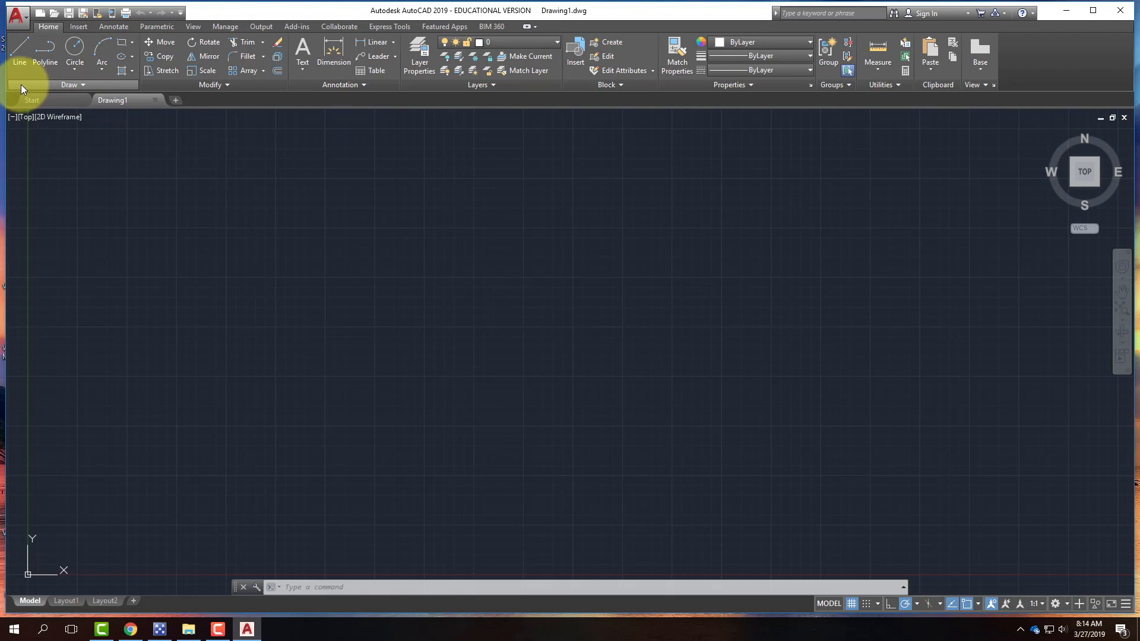
pyautogui.click(80, 83)
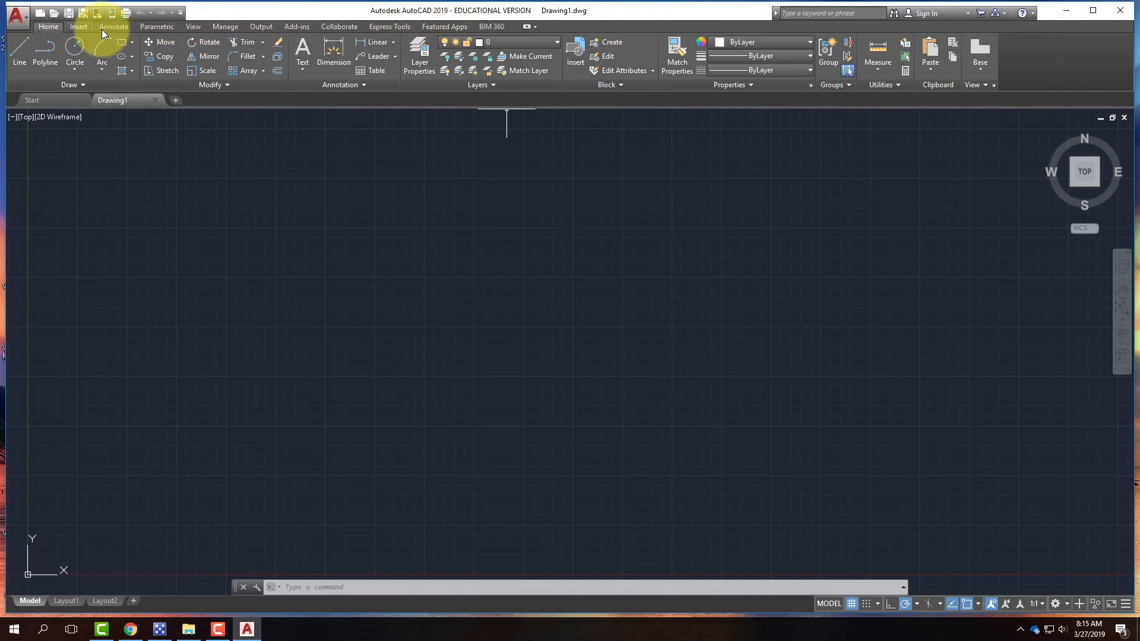
pyautogui.click(79, 27)
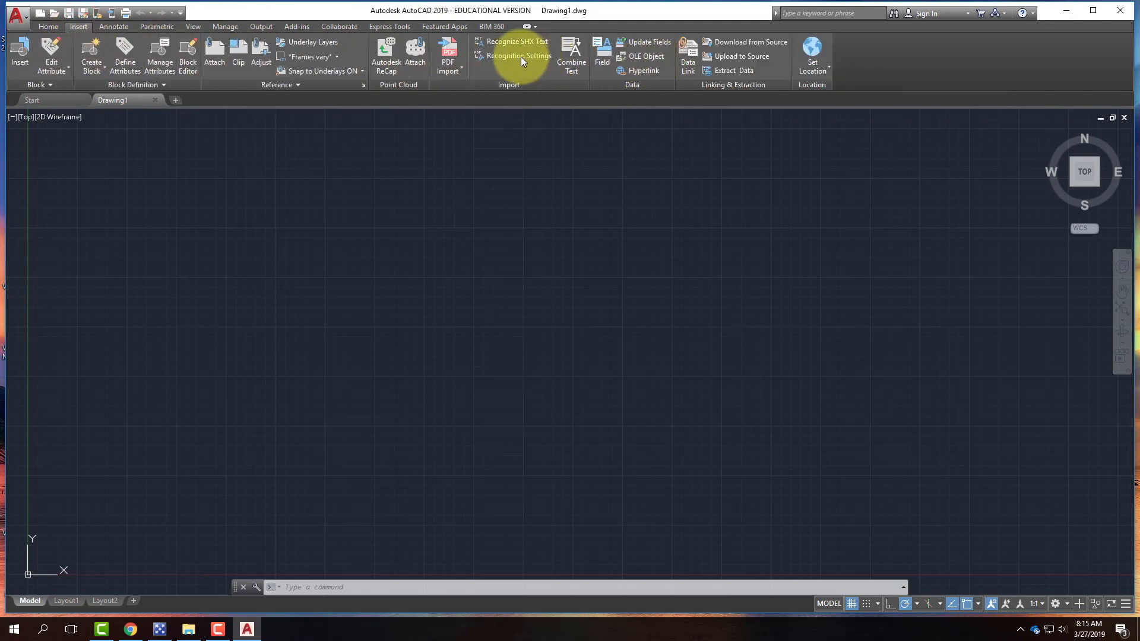
pyautogui.click(114, 27)
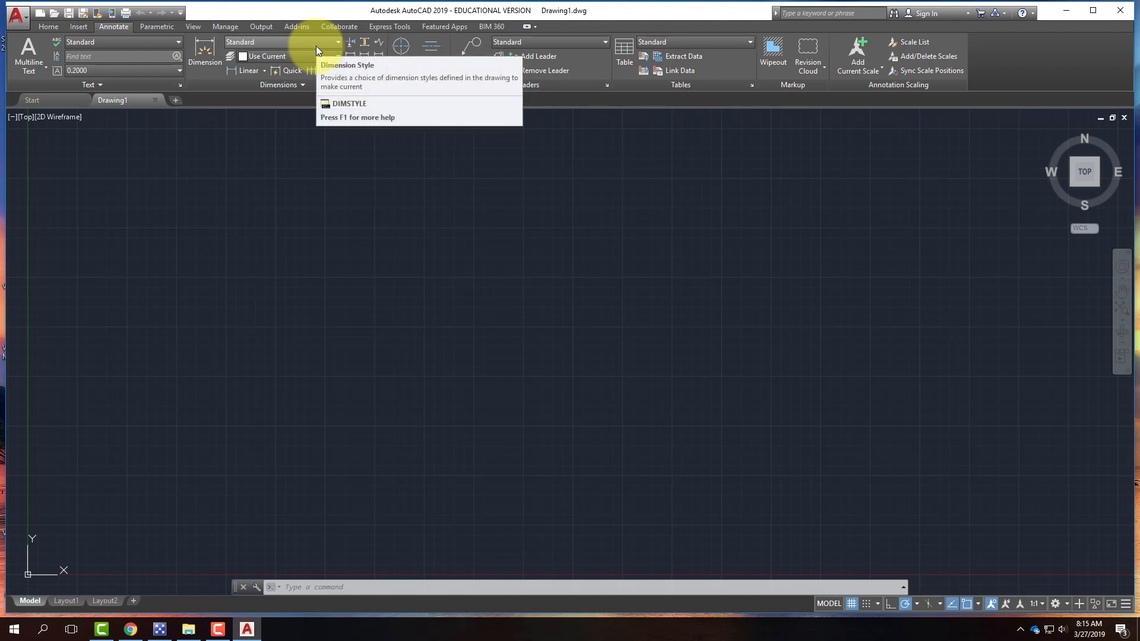
pyautogui.click(48, 27)
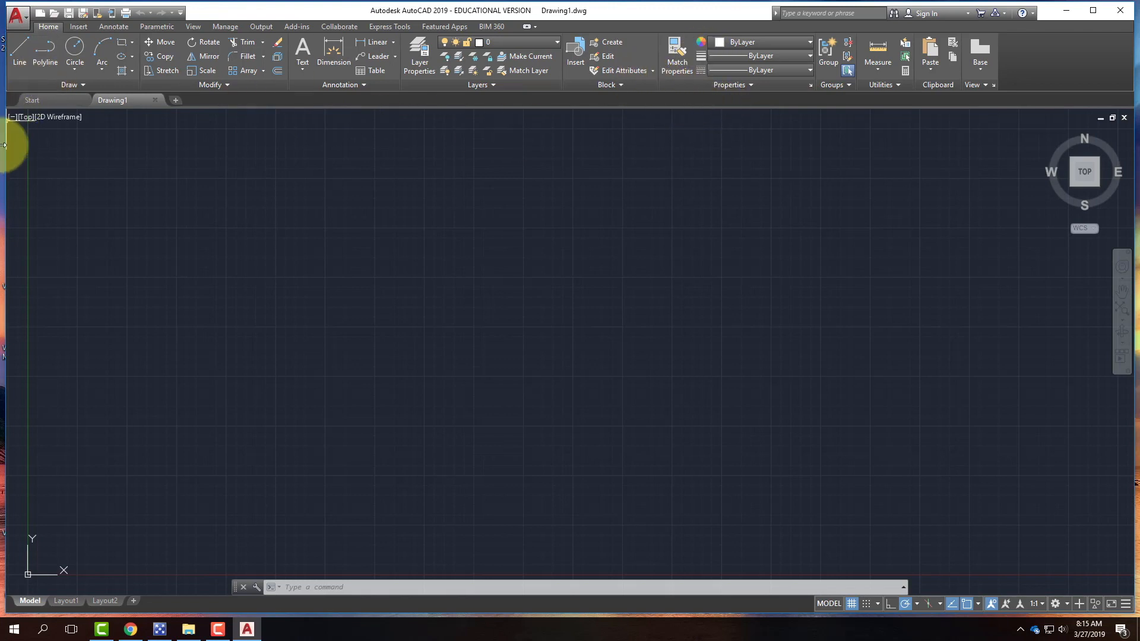
pyautogui.moveTo(118, 102)
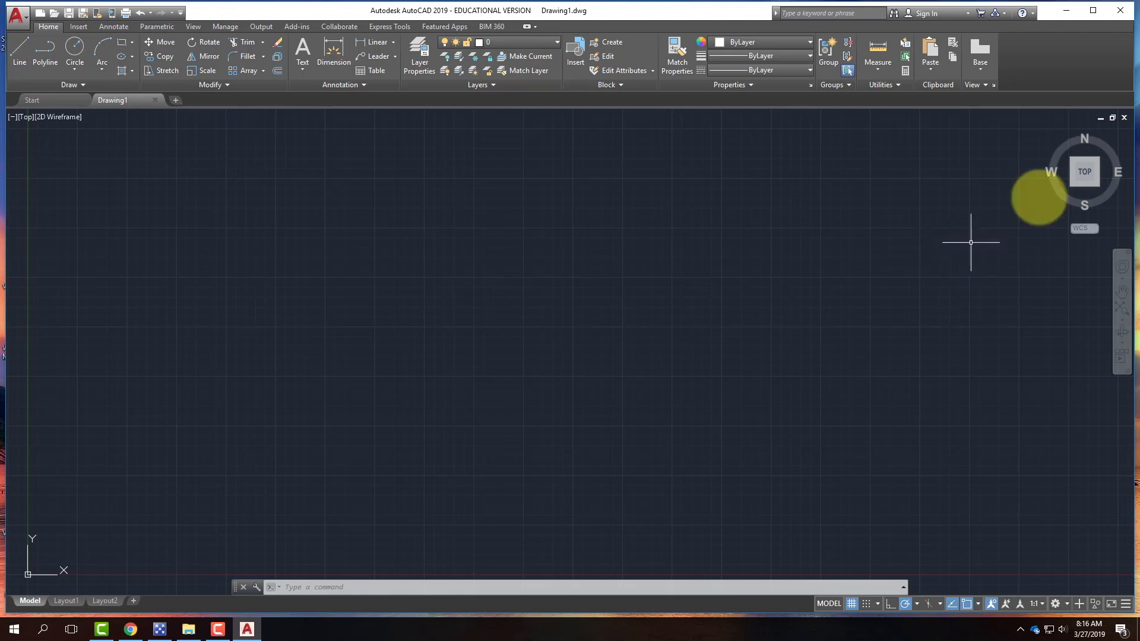
pyautogui.moveTo(1091, 135)
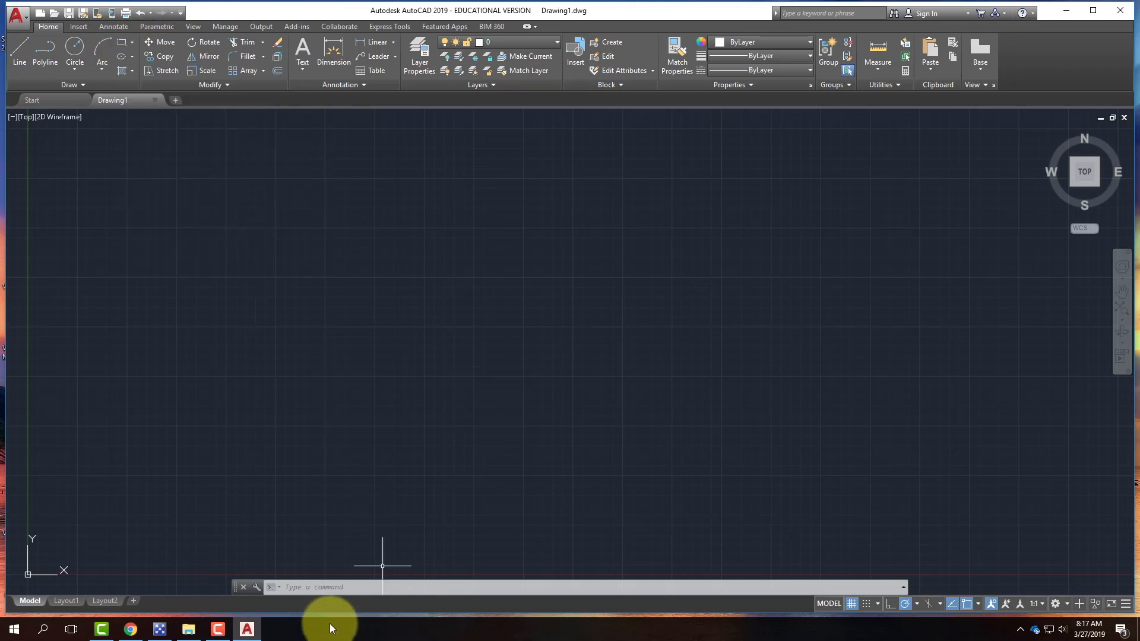
pyautogui.click(327, 587)
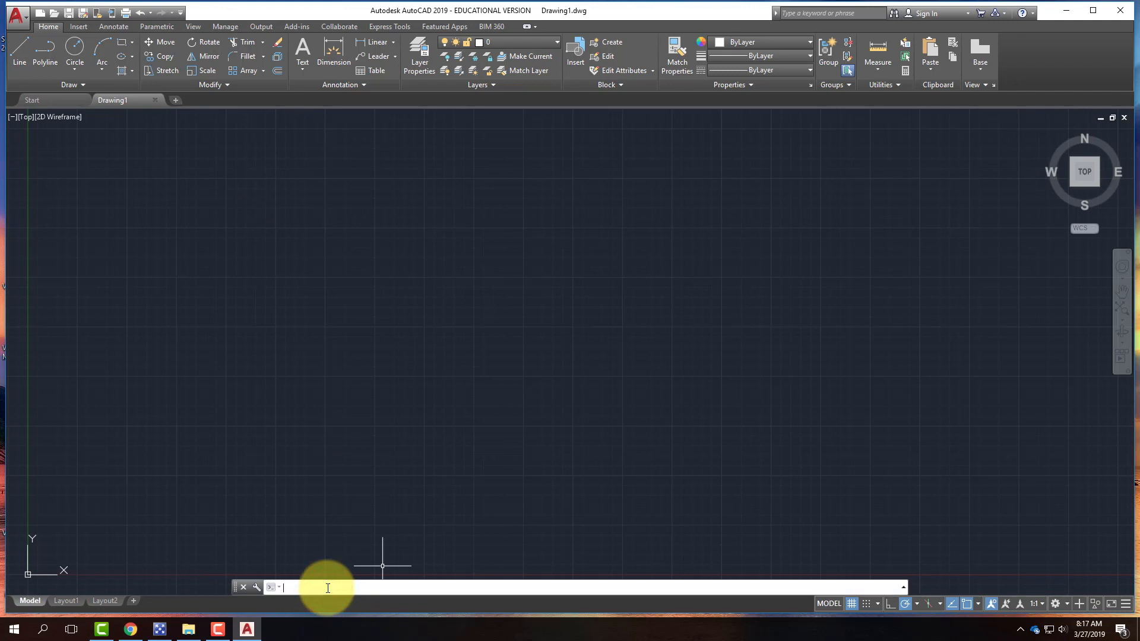
pyautogui.write('rect')
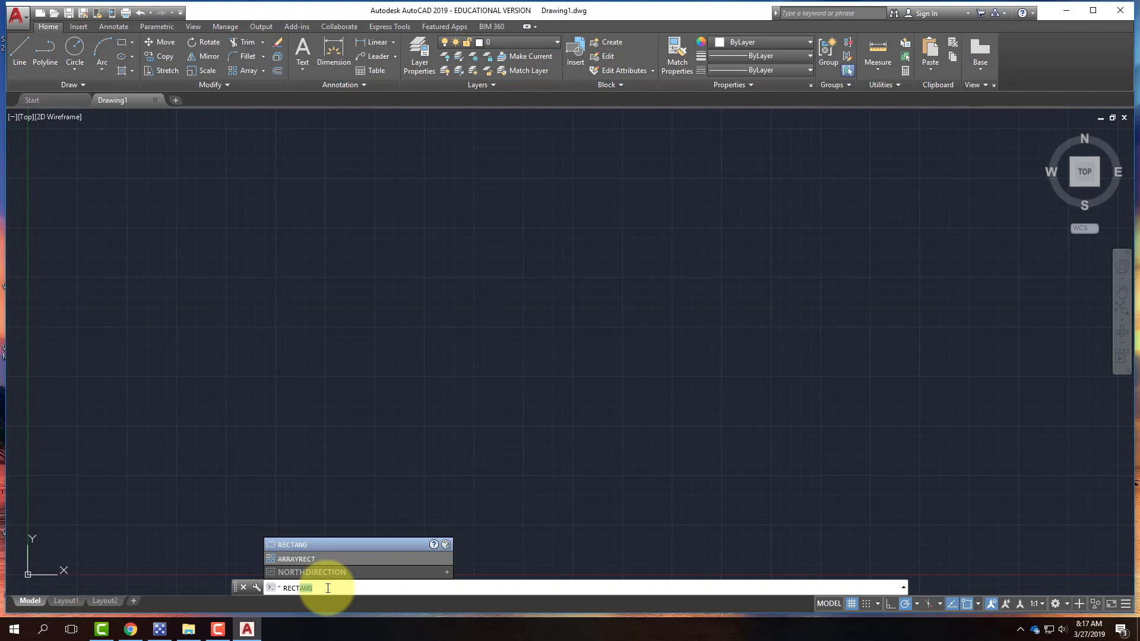
pyautogui.press('Up')
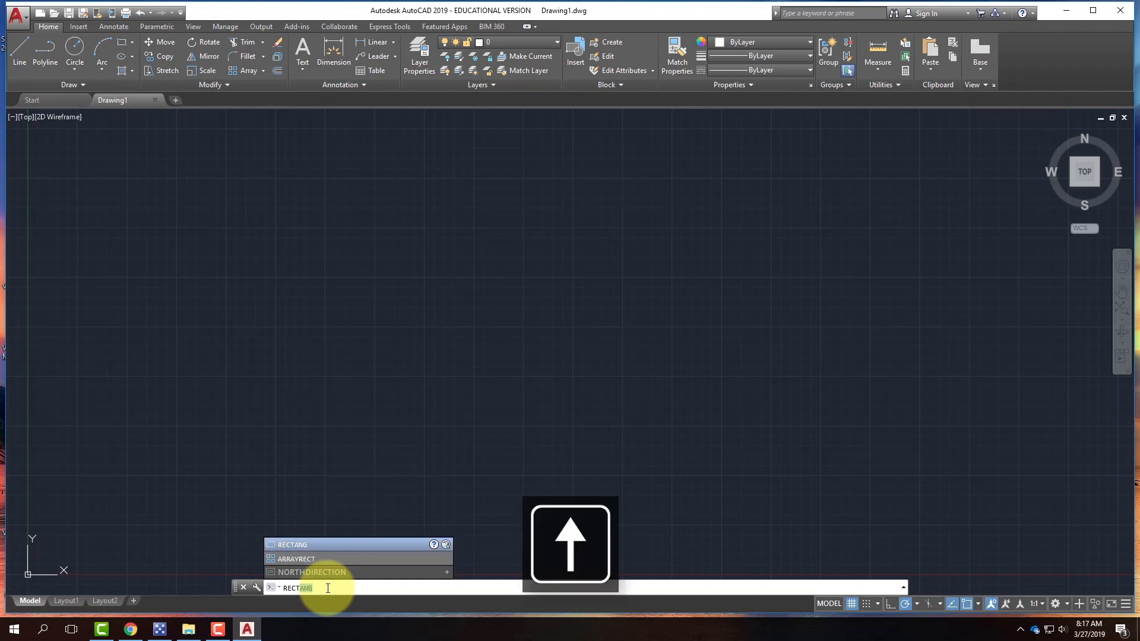
pyautogui.press('Return')
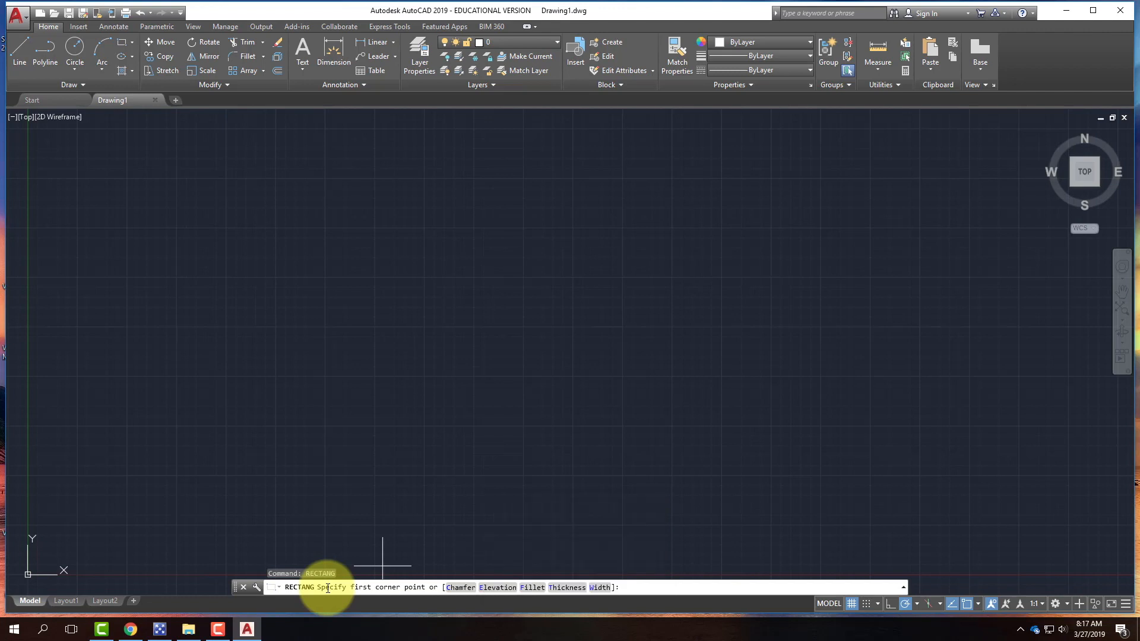
pyautogui.press('Escape')
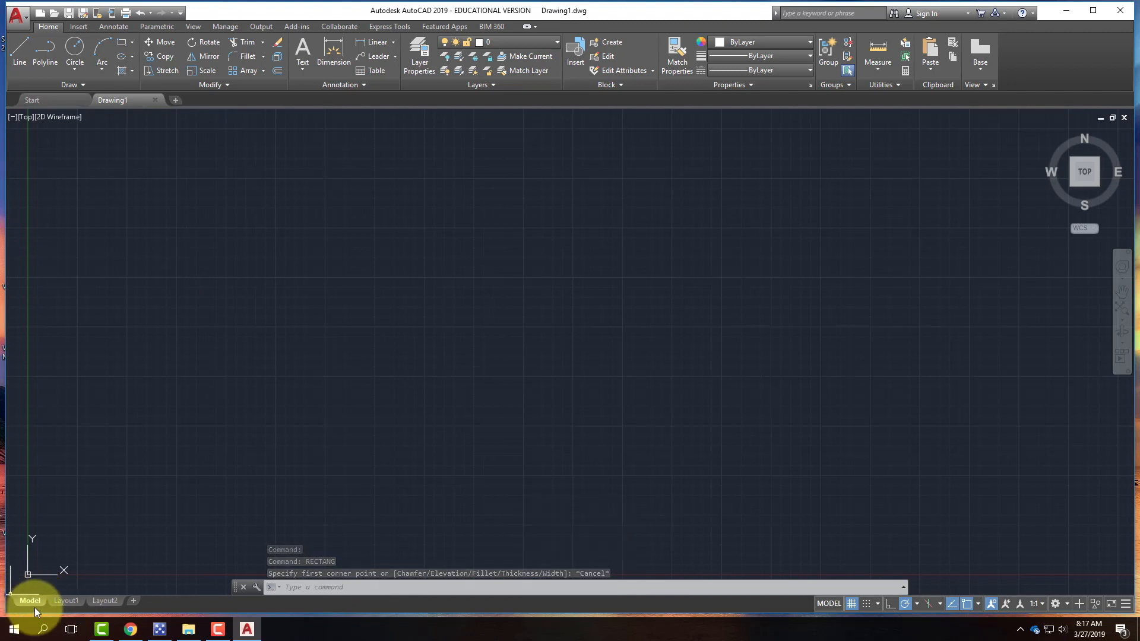
pyautogui.moveTo(76, 607)
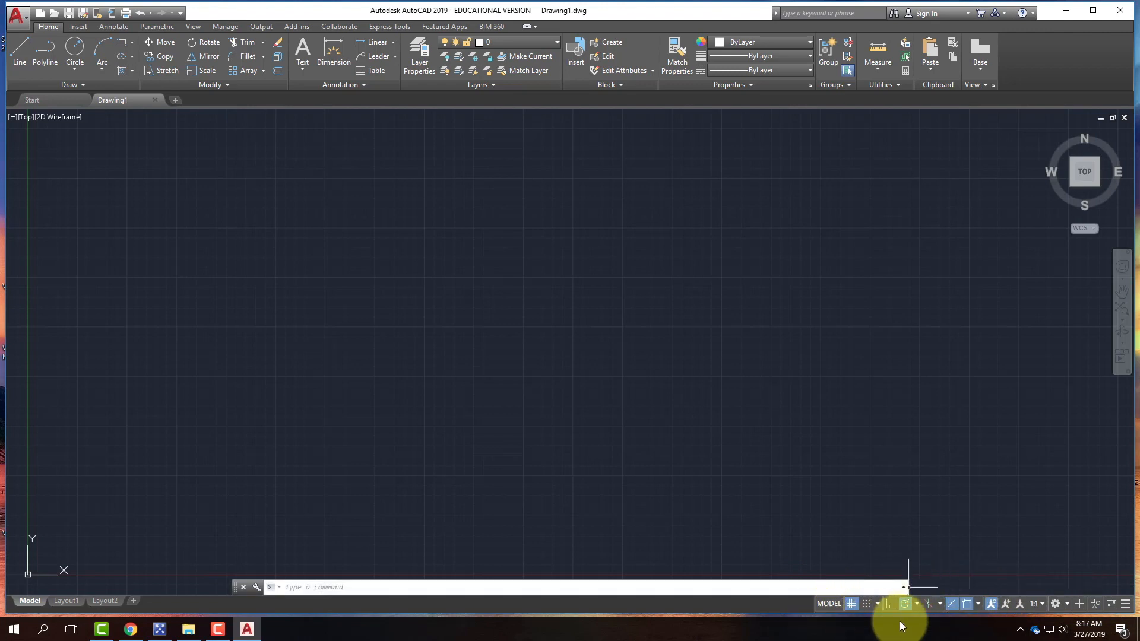
# Add the Dynamic Input toggle to the status bar and turn dynamic input off
pyautogui.click(1128, 605)
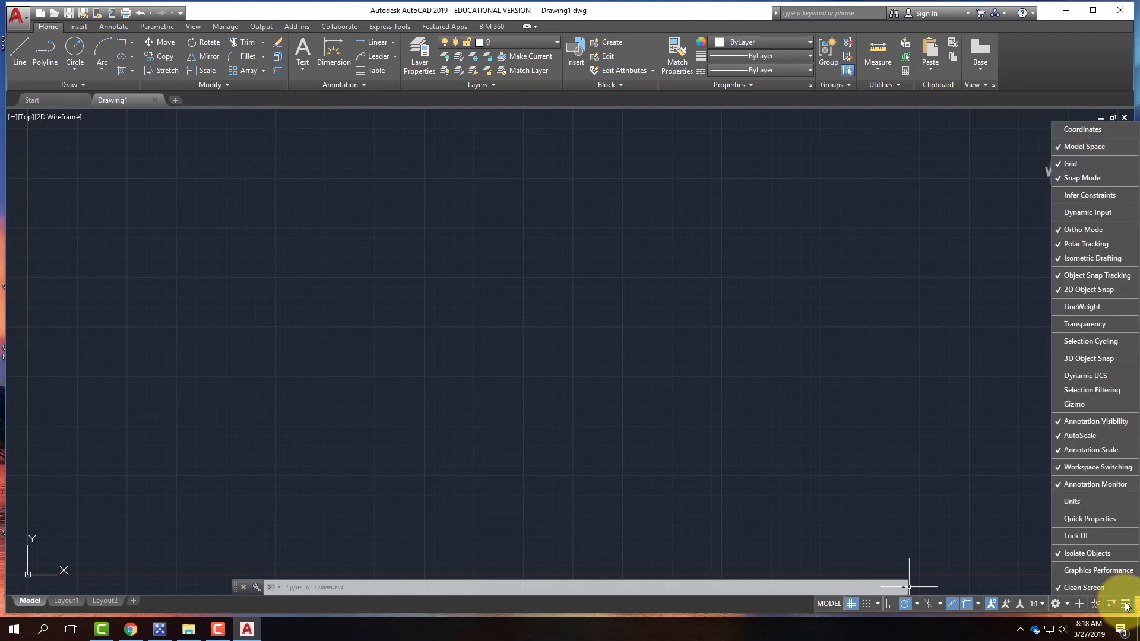
pyautogui.click(1060, 213)
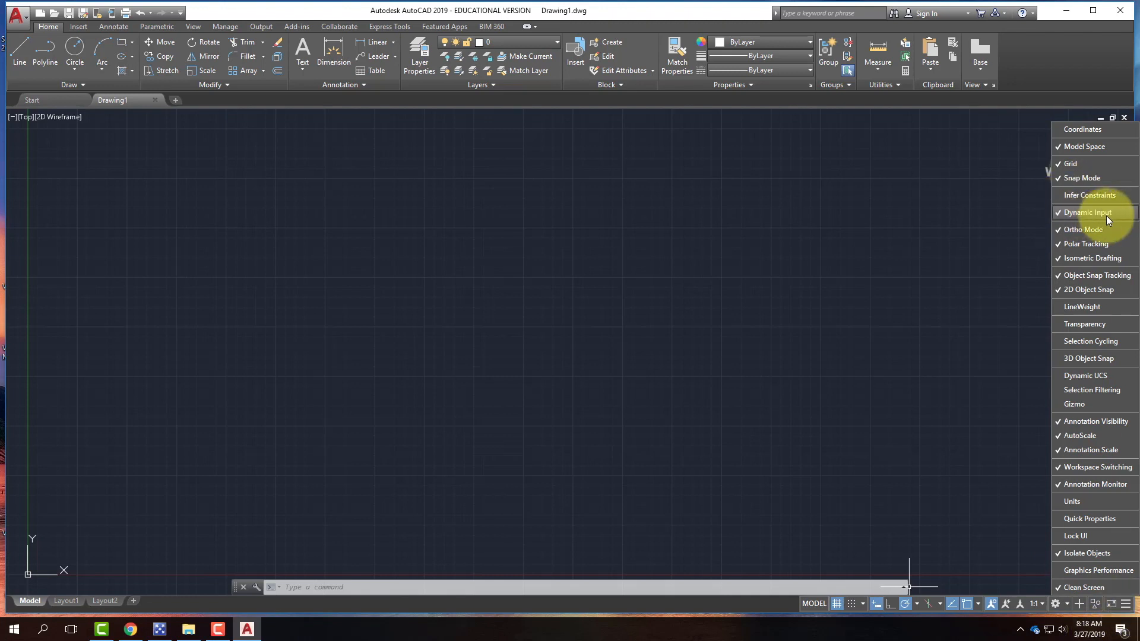
pyautogui.click(1125, 603)
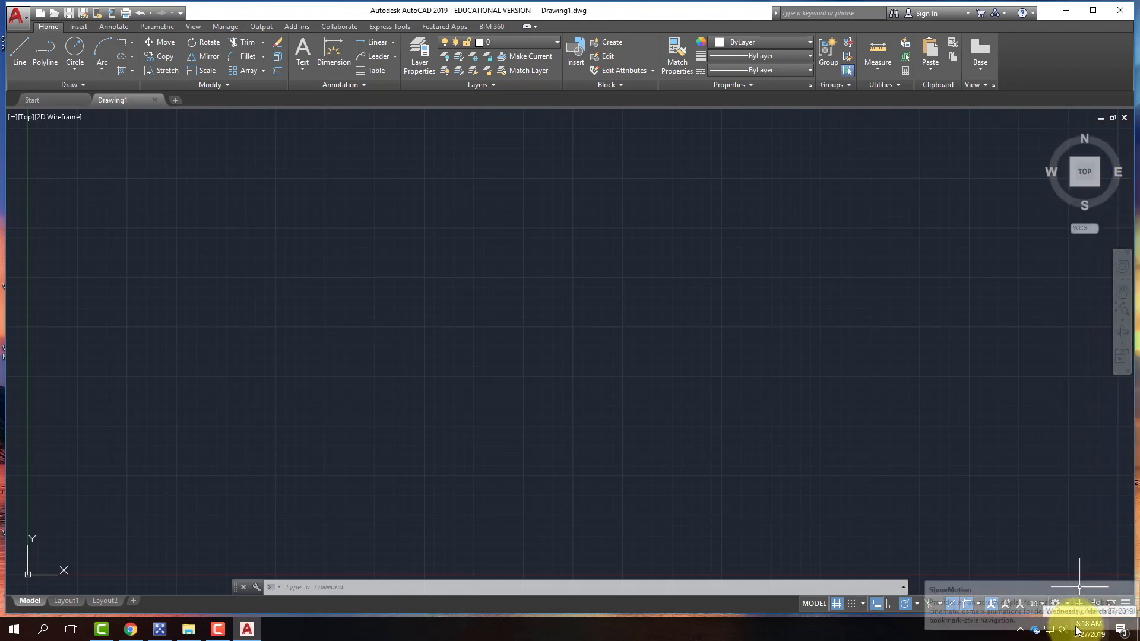
pyautogui.click(877, 604)
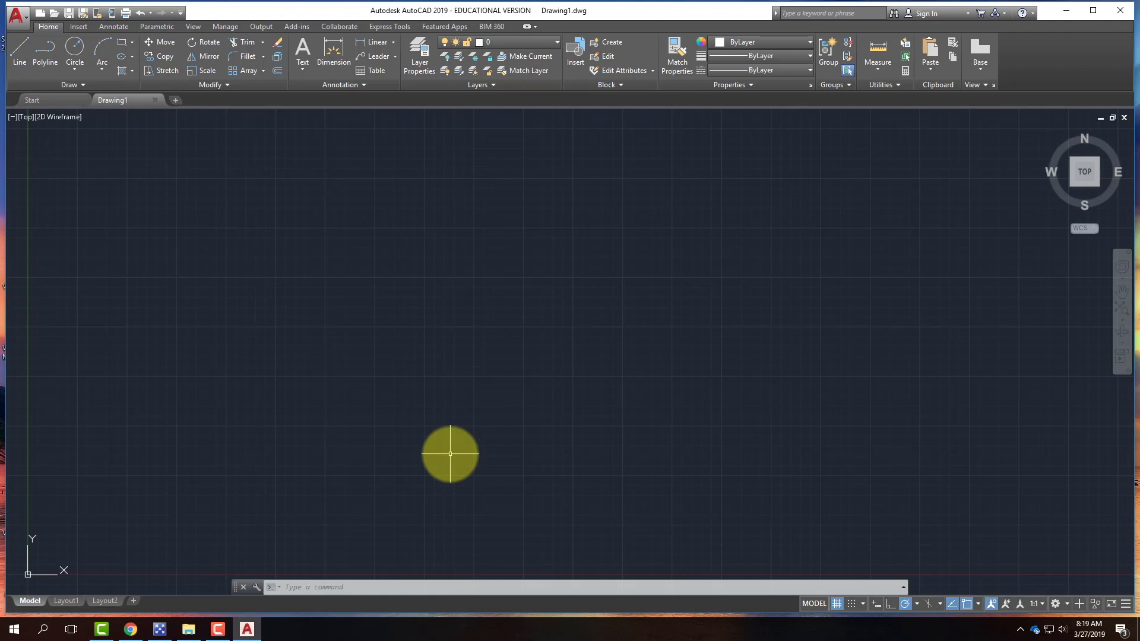
# Set the drawing units' length type to Architectural with the UNITS command
pyautogui.write('unit')
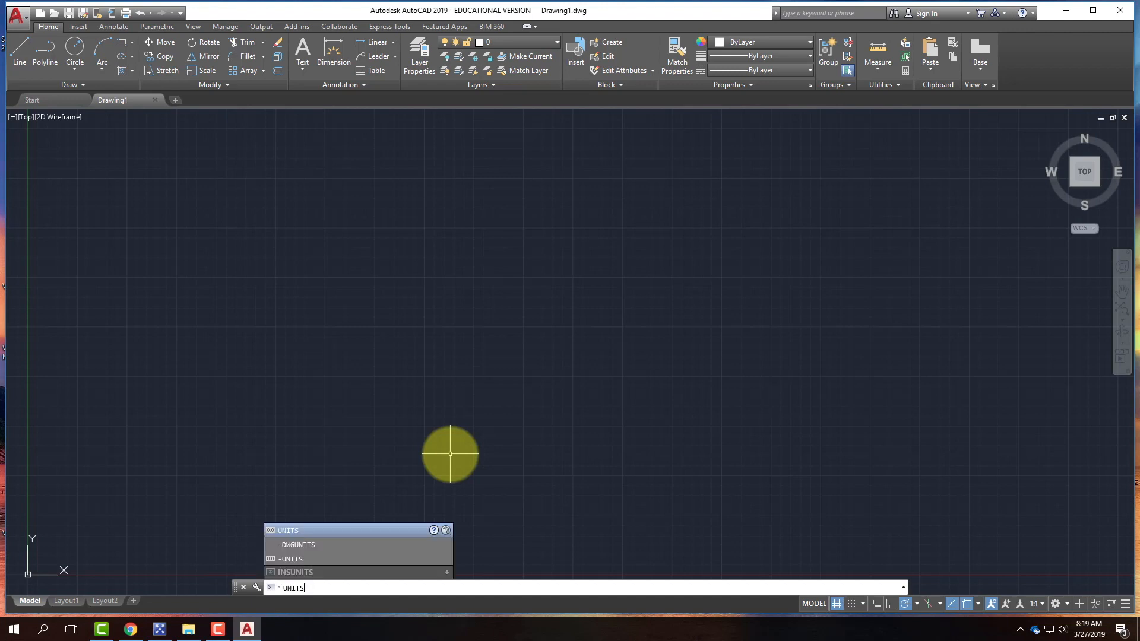
pyautogui.press('Return')
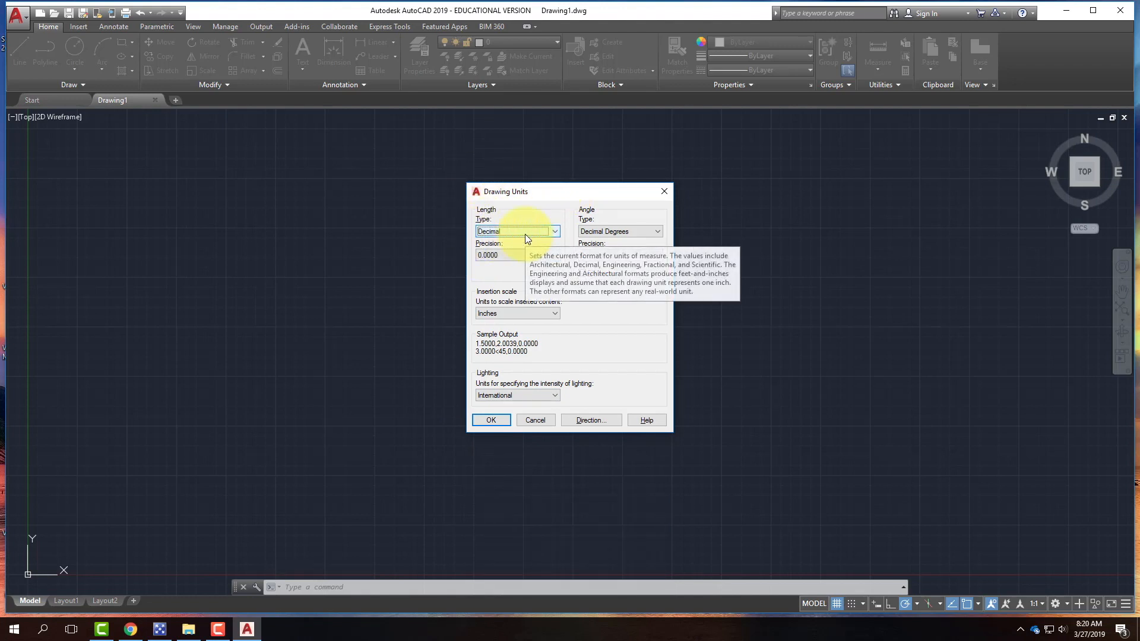
pyautogui.click(550, 232)
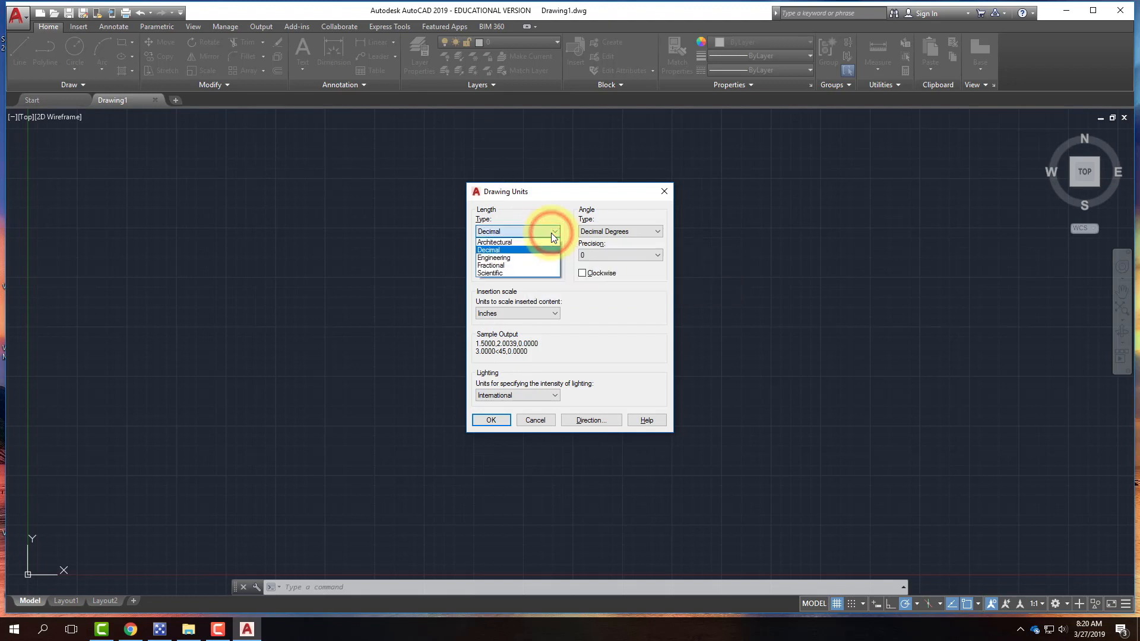
pyautogui.click(508, 242)
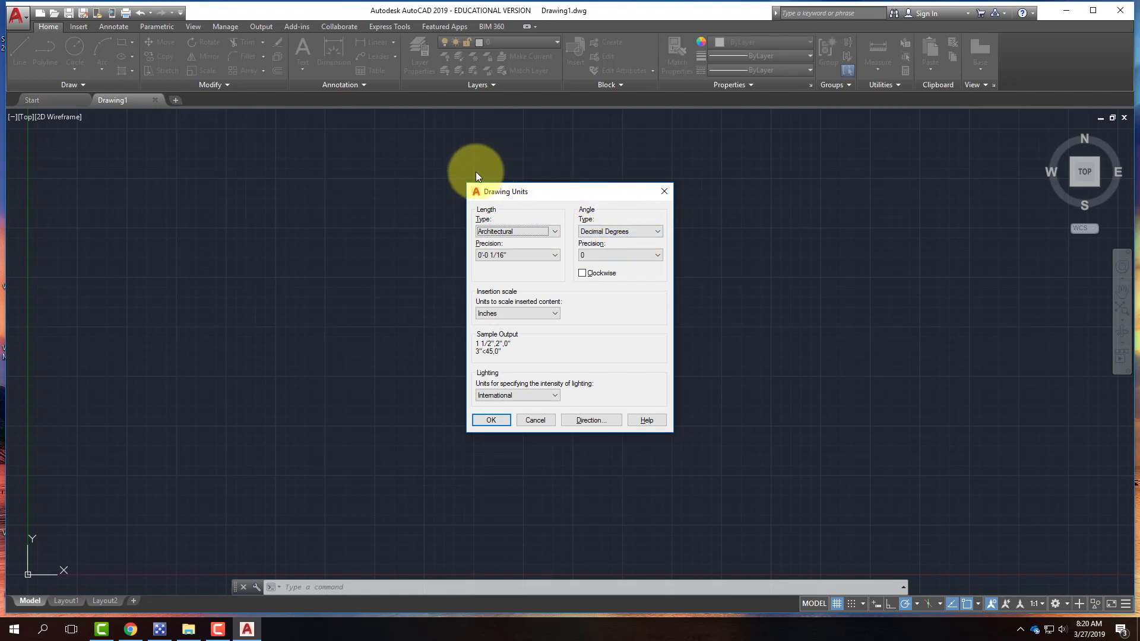
pyautogui.click(491, 420)
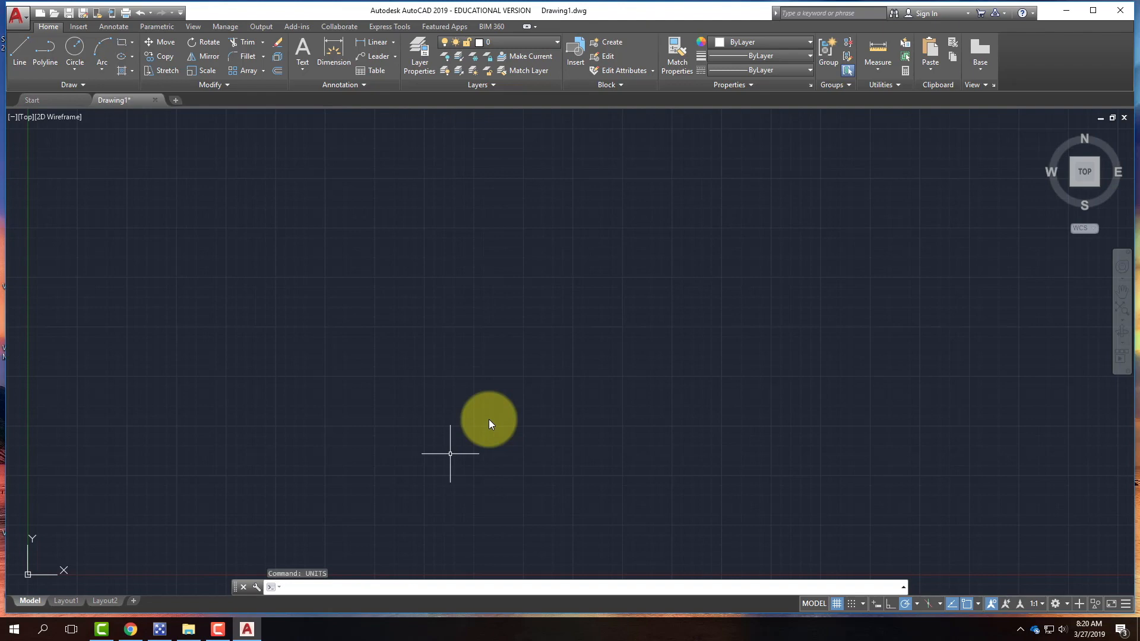
# Switch to Chrome to read the units instruction in Part 1 of the Exercise 117 page, and return to AutoCAD
pyautogui.click(130, 630)
pyautogui.scroll(-2, 471, 325)
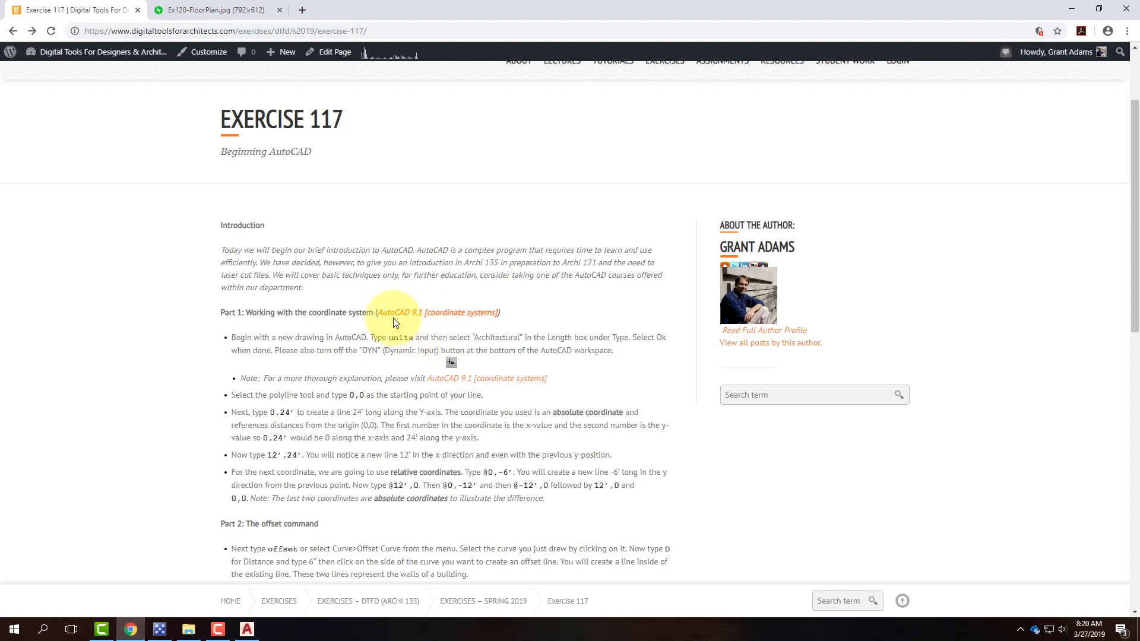
pyautogui.moveTo(388, 336)
pyautogui.mouseDown()
pyautogui.moveTo(425, 340)
pyautogui.moveTo(391, 338)
pyautogui.moveTo(409, 338)
pyautogui.mouseUp()
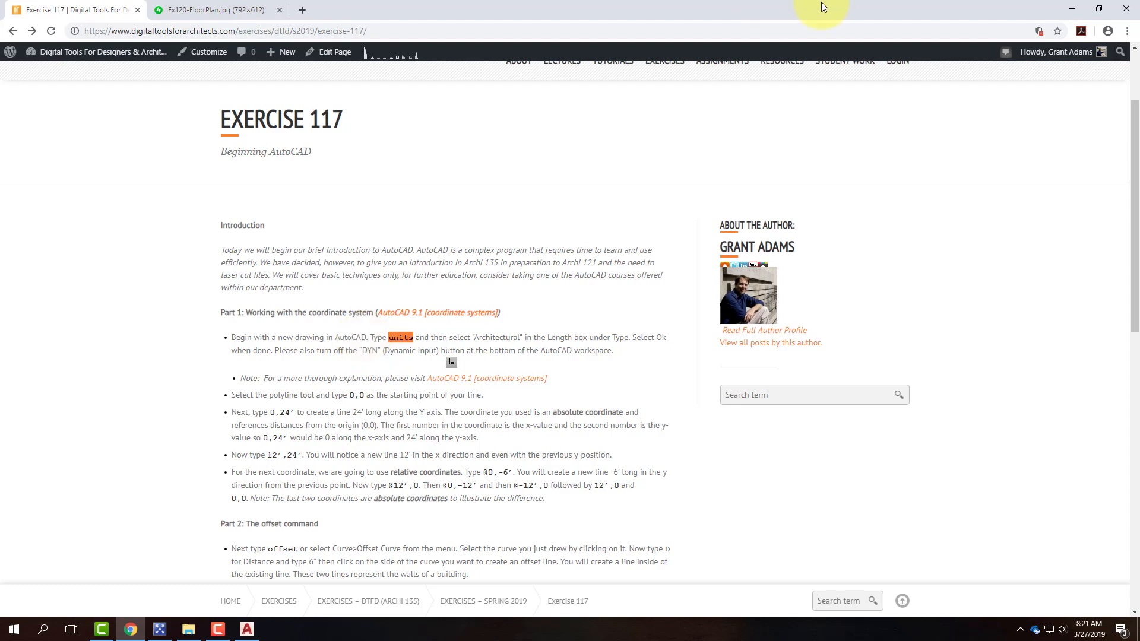
pyautogui.click(1070, 13)
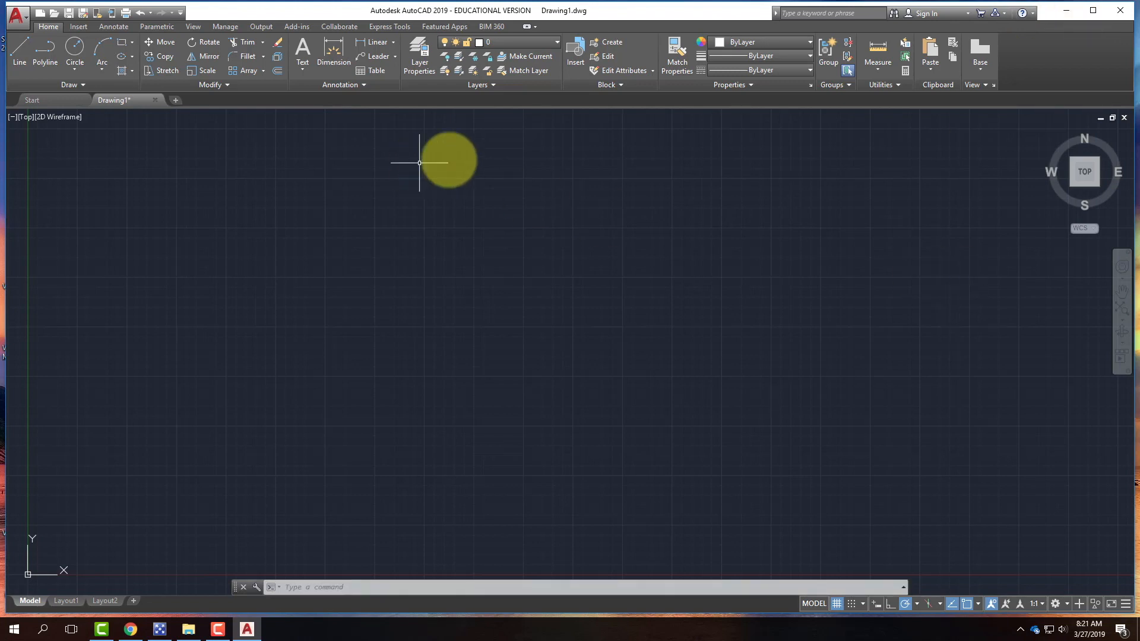
# Examine the empty drawing around the origin at different magnifications, ending with the origin near the middle of the view
pyautogui.scroll(-2, 556, 202)
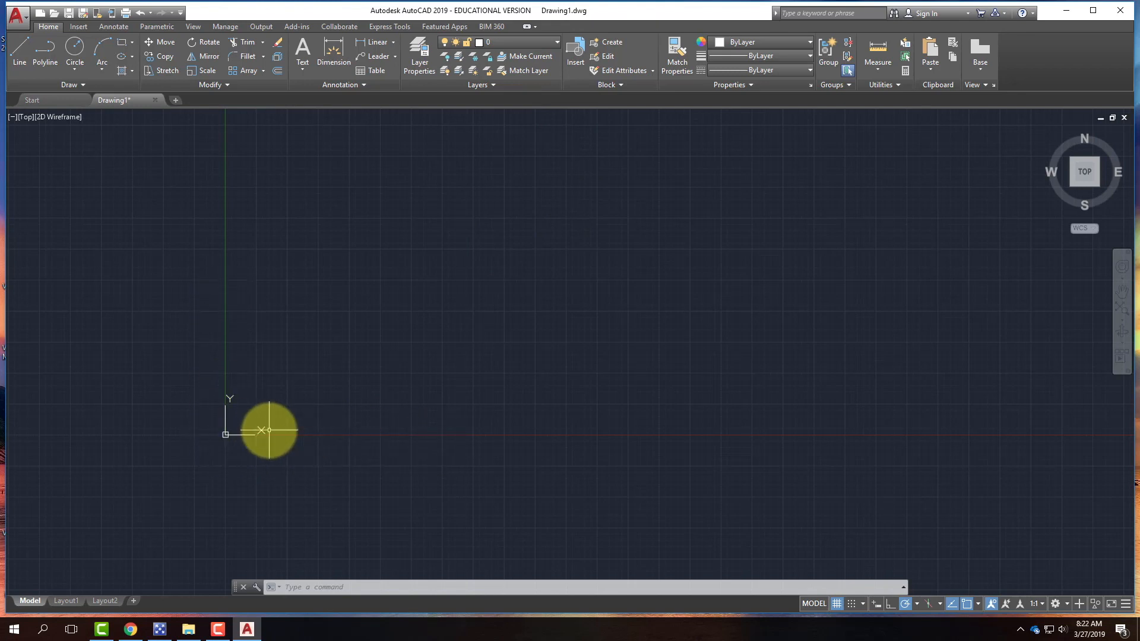
pyautogui.scroll(-2, 141, 521)
pyautogui.scroll(4, 208, 472)
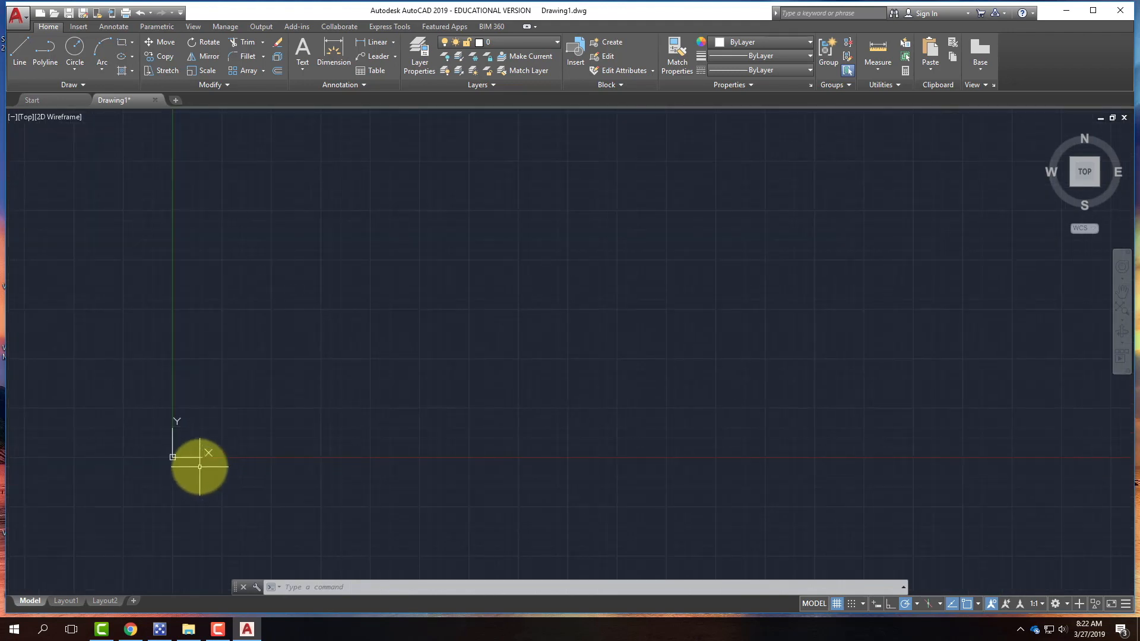
pyautogui.scroll(-3, 80, 537)
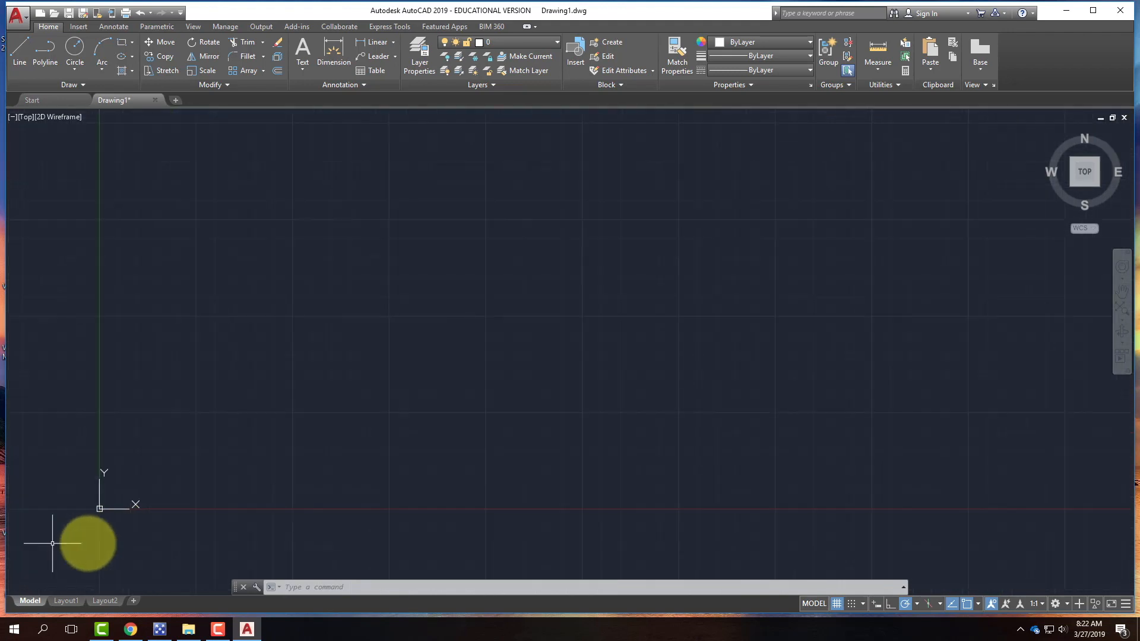
pyautogui.scroll(3, 166, 469)
pyautogui.scroll(2, 35, 454)
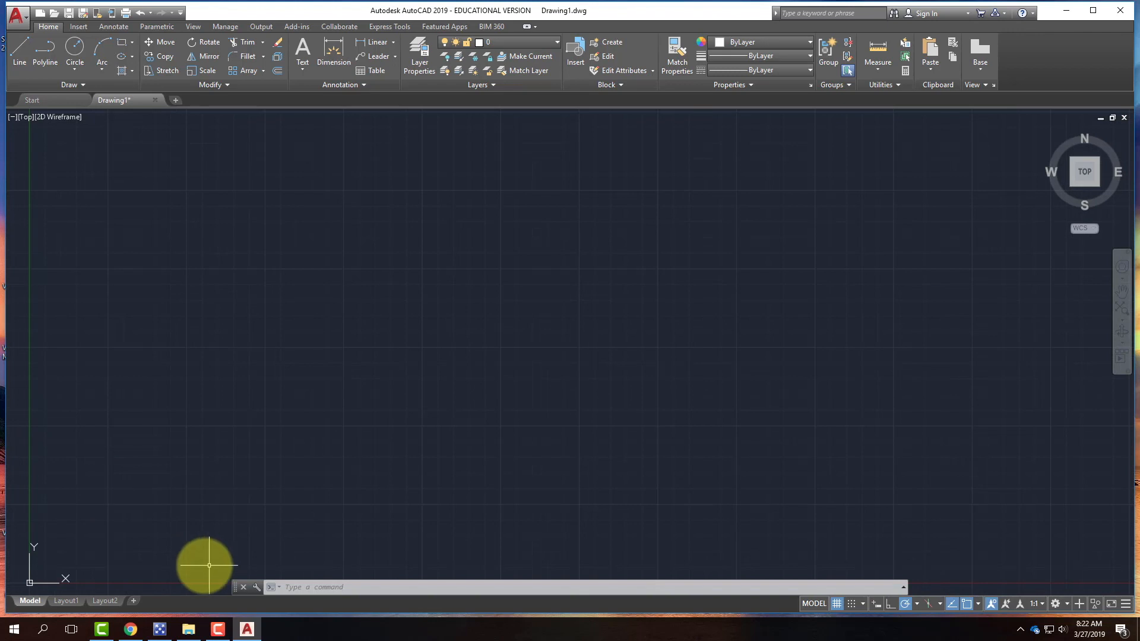
pyautogui.scroll(-8, 282, 488)
pyautogui.scroll(10, 238, 531)
pyautogui.scroll(-4, 237, 519)
pyautogui.scroll(2, 106, 371)
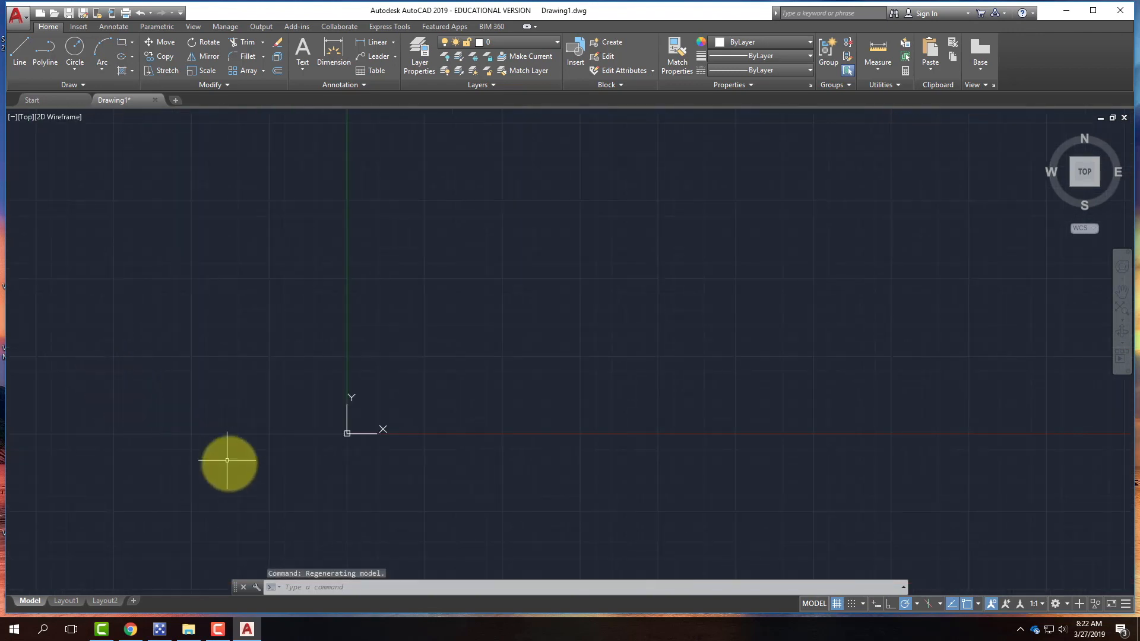
pyautogui.scroll(2, 170, 501)
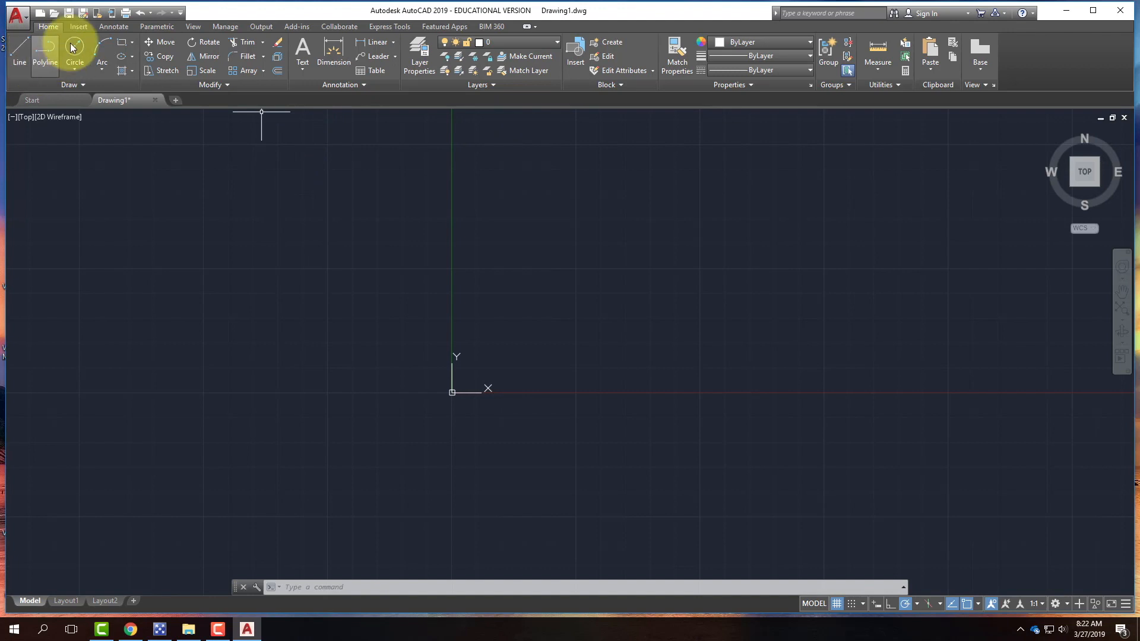
pyautogui.click(24, 44)
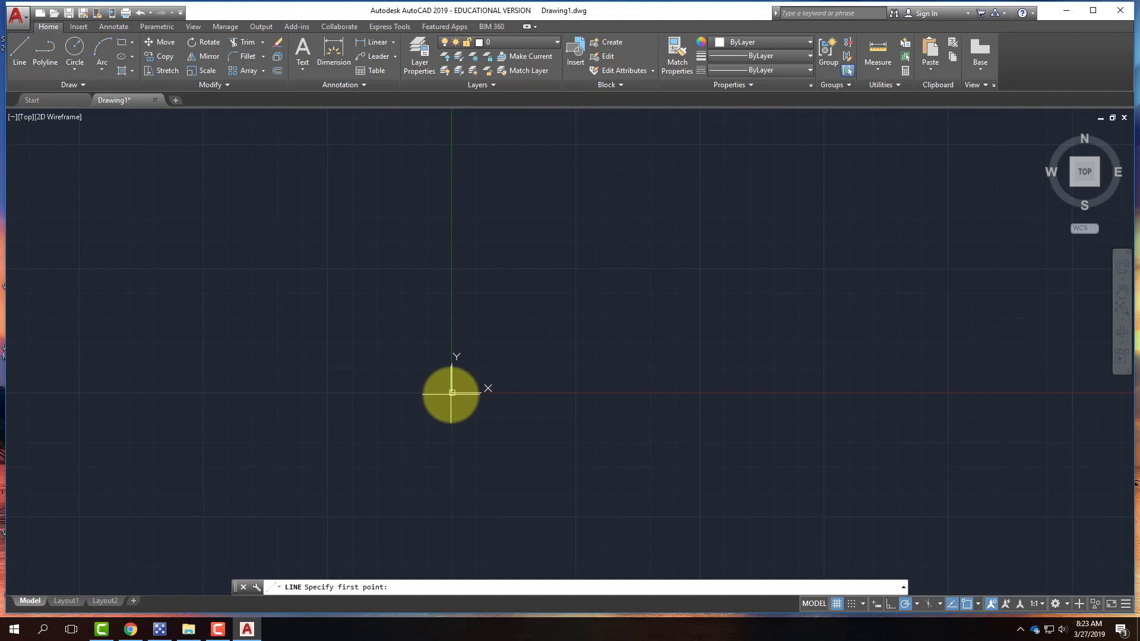
pyautogui.write('0,0')
pyautogui.press('Return')
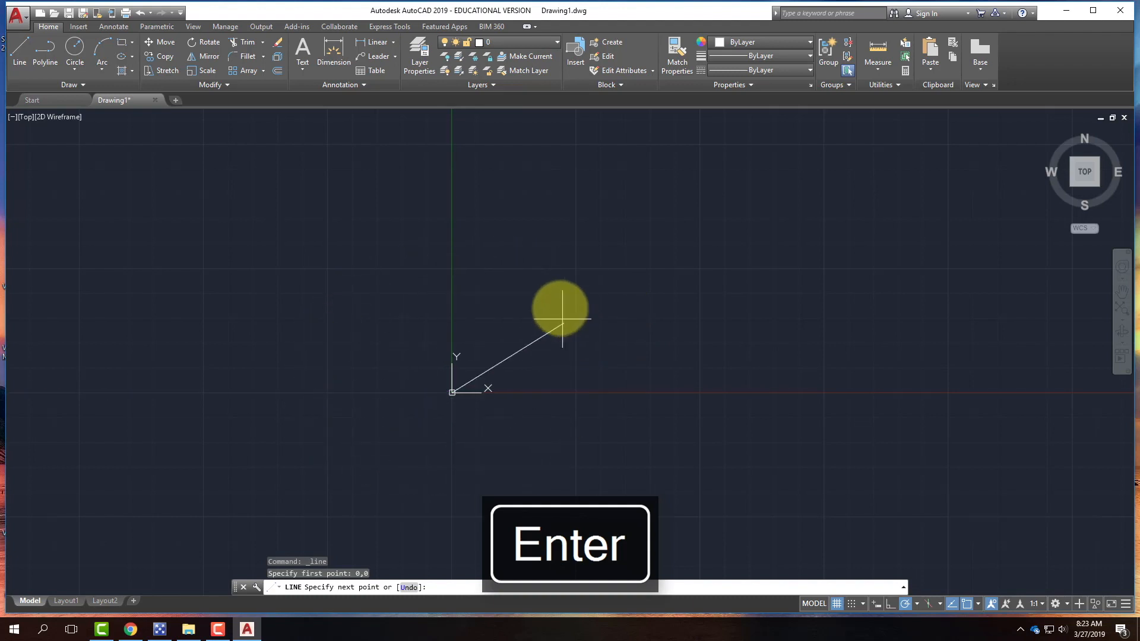
pyautogui.press('Escape')
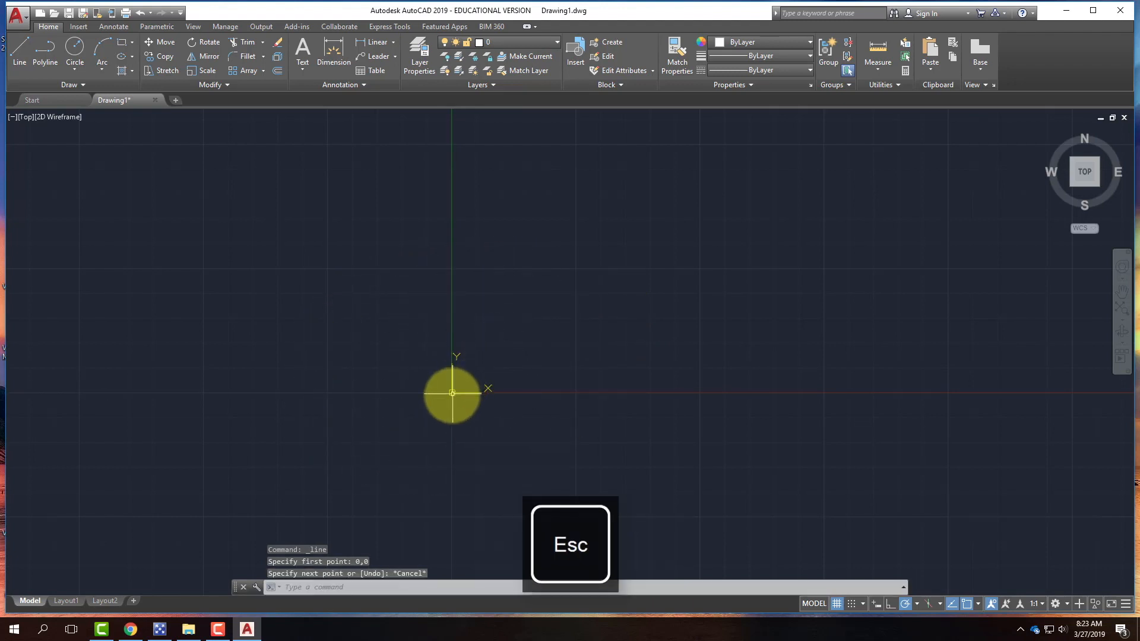
# Try twice to start a line by picking the origin by eye, and examine up close how the start point compares with the true origin
pyautogui.click(21, 46)
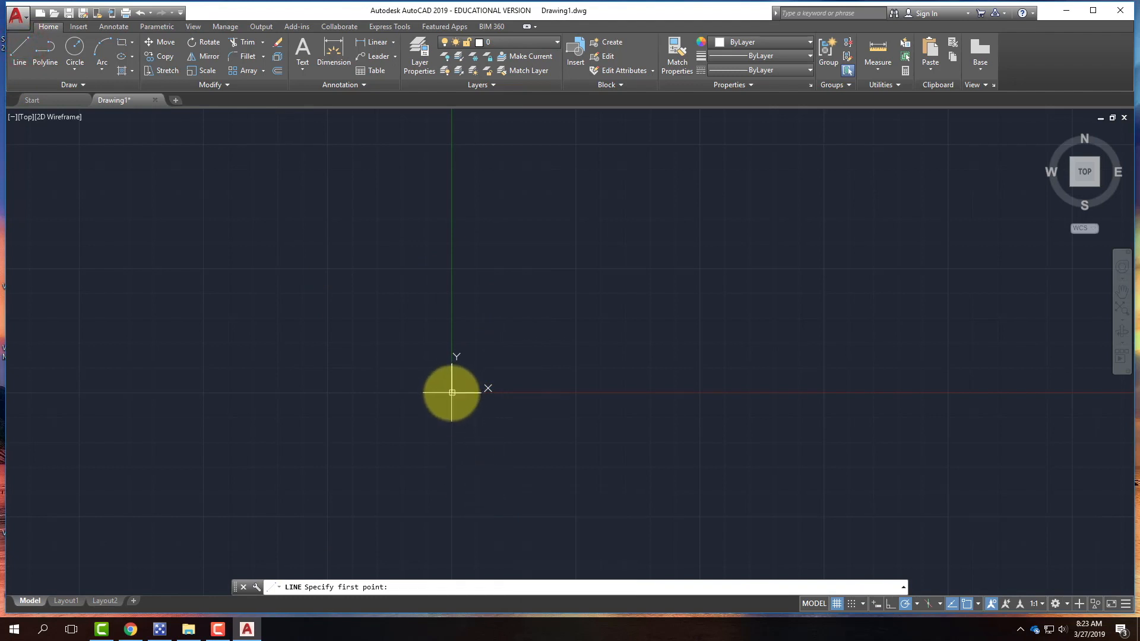
pyautogui.click(452, 393)
pyautogui.scroll(2, 449, 394)
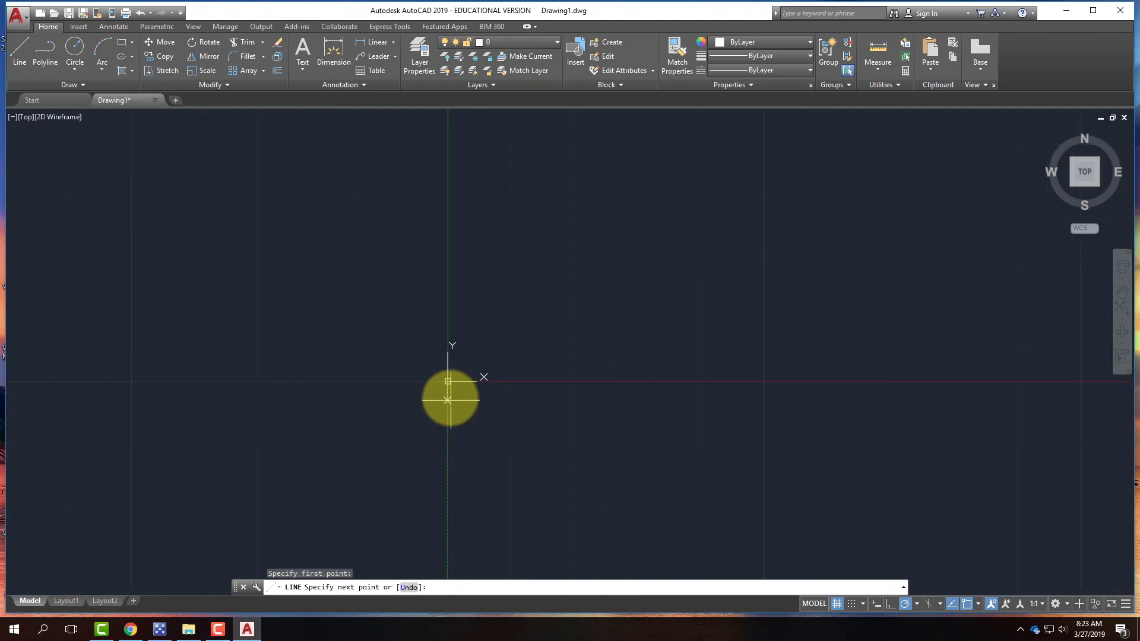
pyautogui.scroll(6, 451, 399)
pyautogui.scroll(6, 431, 322)
pyautogui.scroll(-3, 482, 448)
pyautogui.scroll(3, 421, 375)
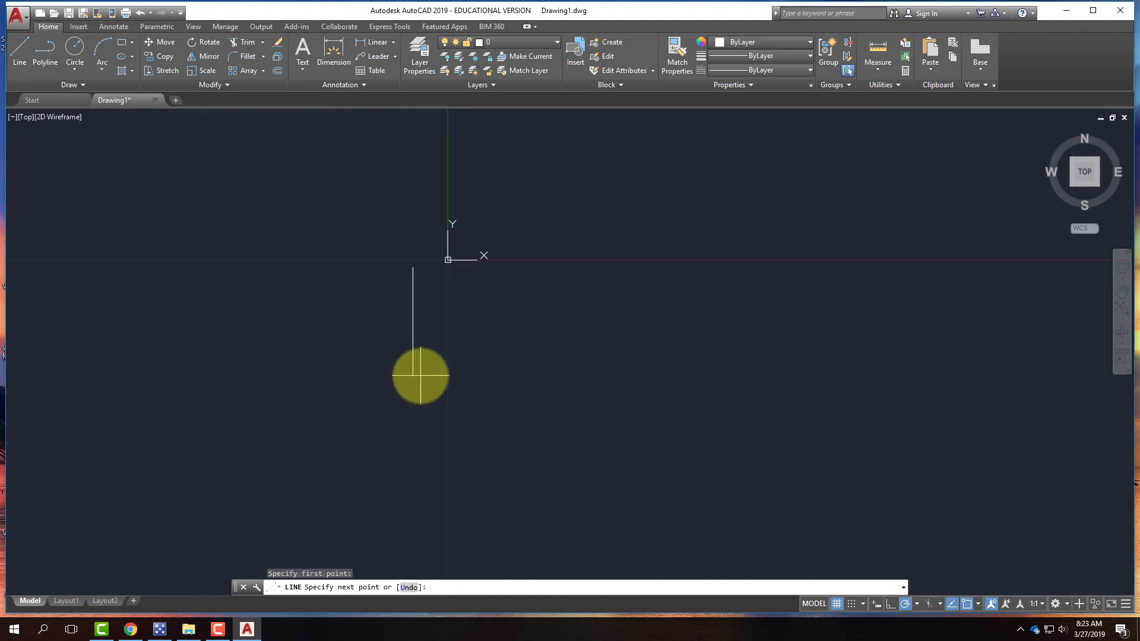
pyautogui.press('Escape')
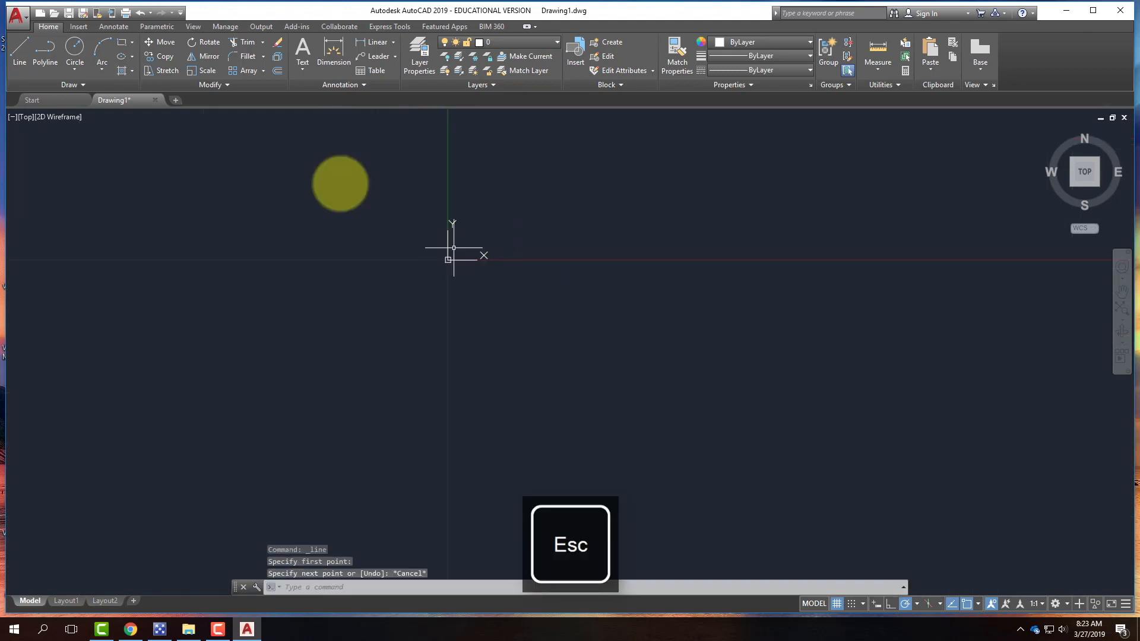
pyautogui.click(18, 46)
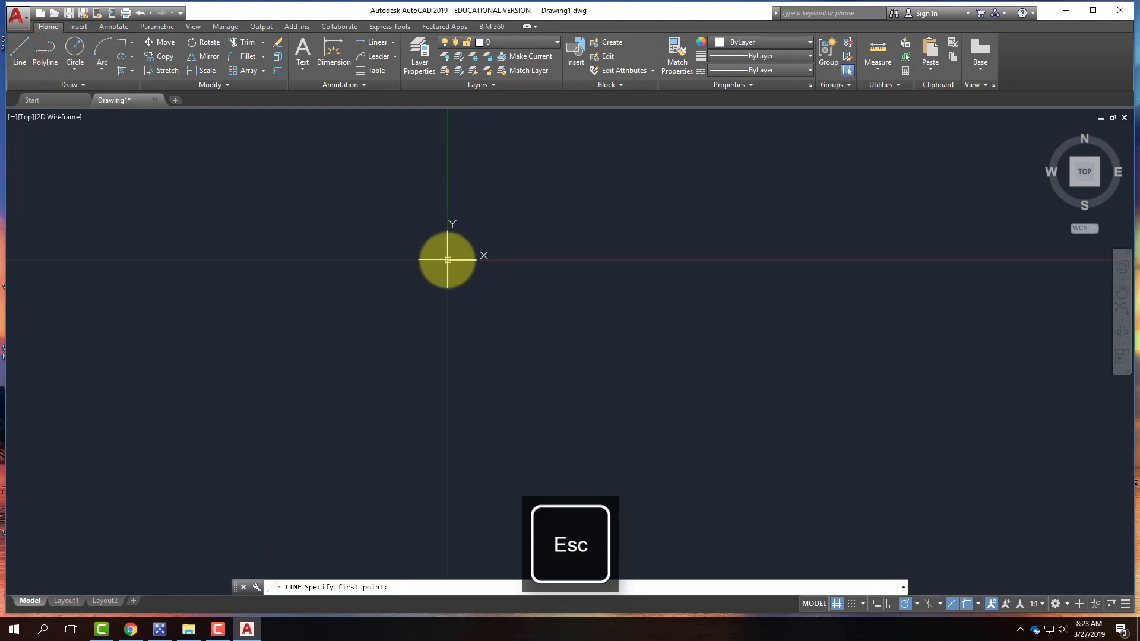
pyautogui.click(448, 259)
pyautogui.scroll(5, 439, 250)
pyautogui.scroll(4, 438, 250)
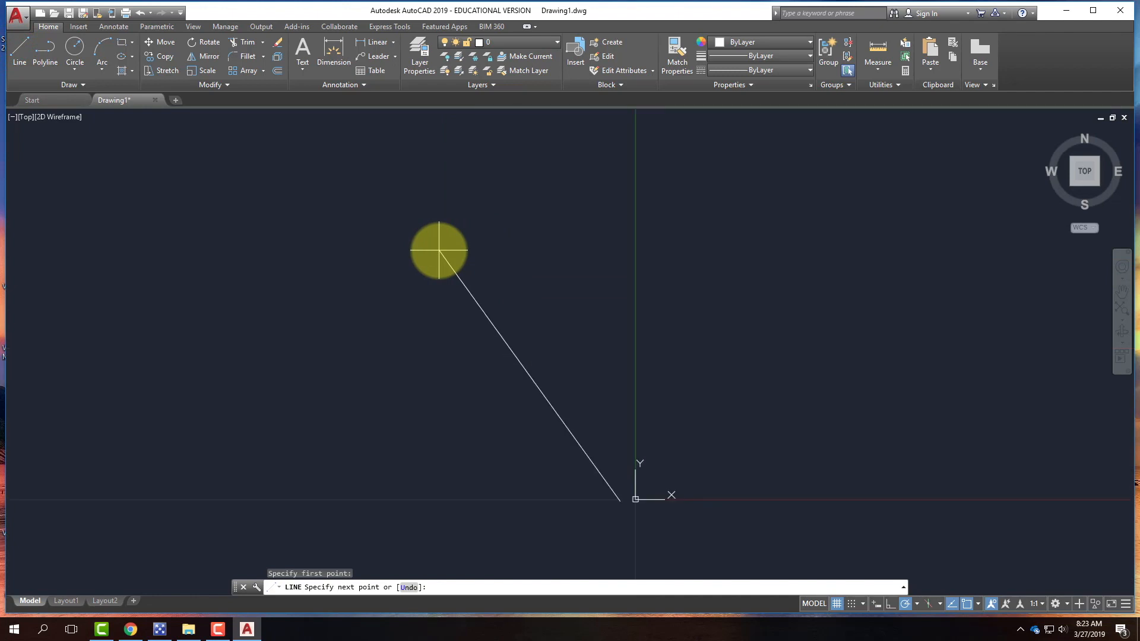
pyautogui.press('Escape')
pyautogui.scroll(-5, 419, 255)
pyautogui.scroll(-5, 437, 360)
pyautogui.scroll(-4, 460, 343)
pyautogui.scroll(5, 460, 343)
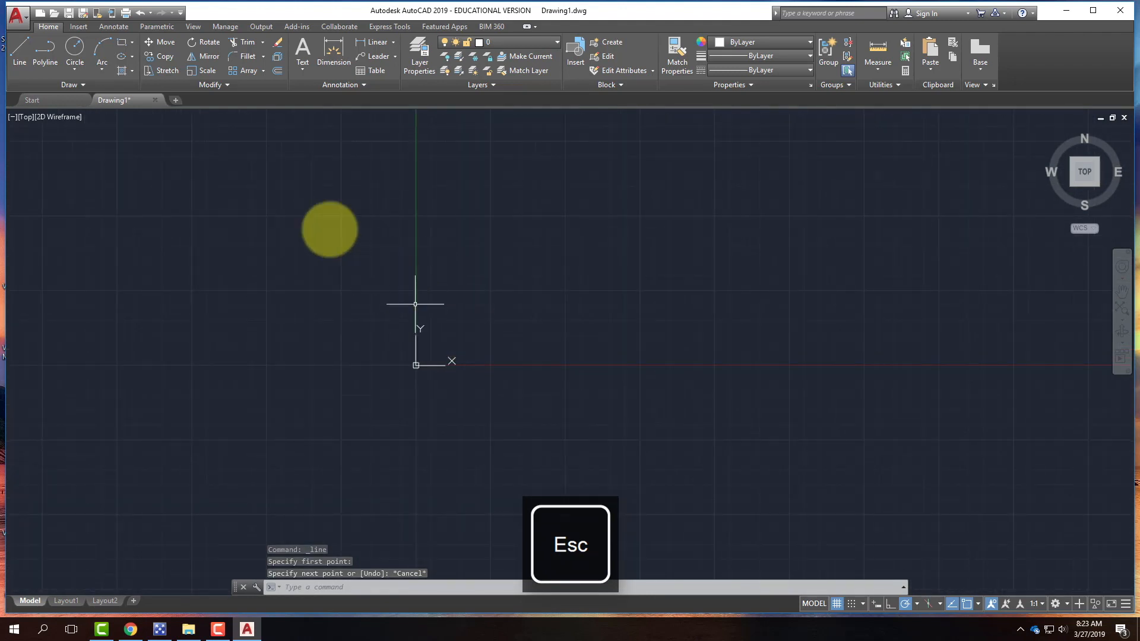
# Start a line at the absolute coordinate 0,0 and examine its start point against the origin up close
pyautogui.click(26, 44)
pyautogui.write('0,0')
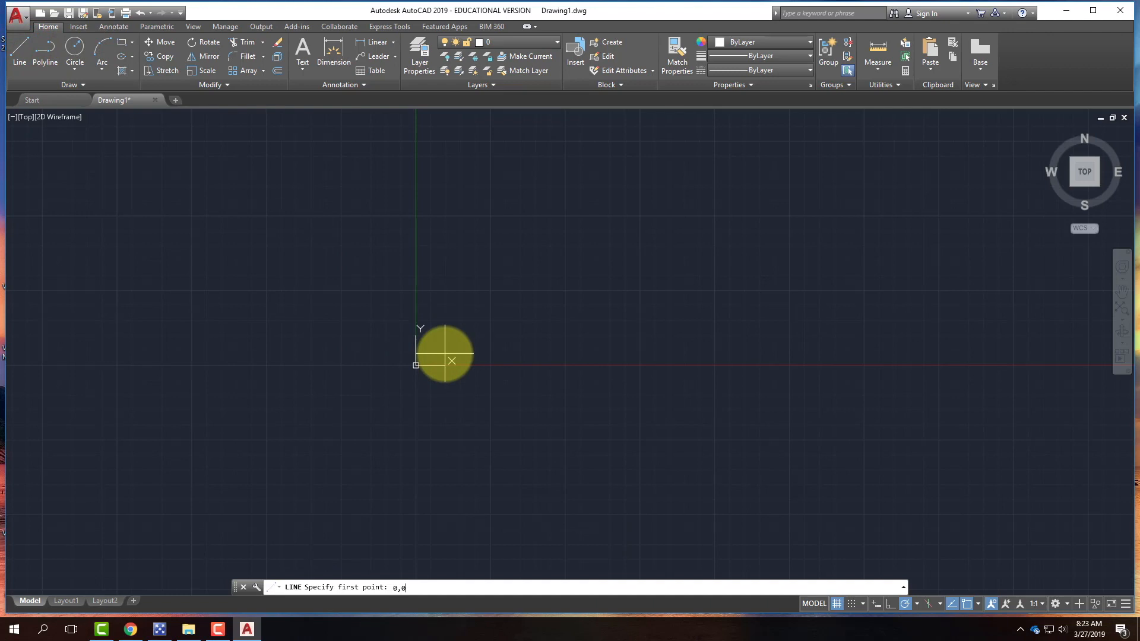
pyautogui.press('Return')
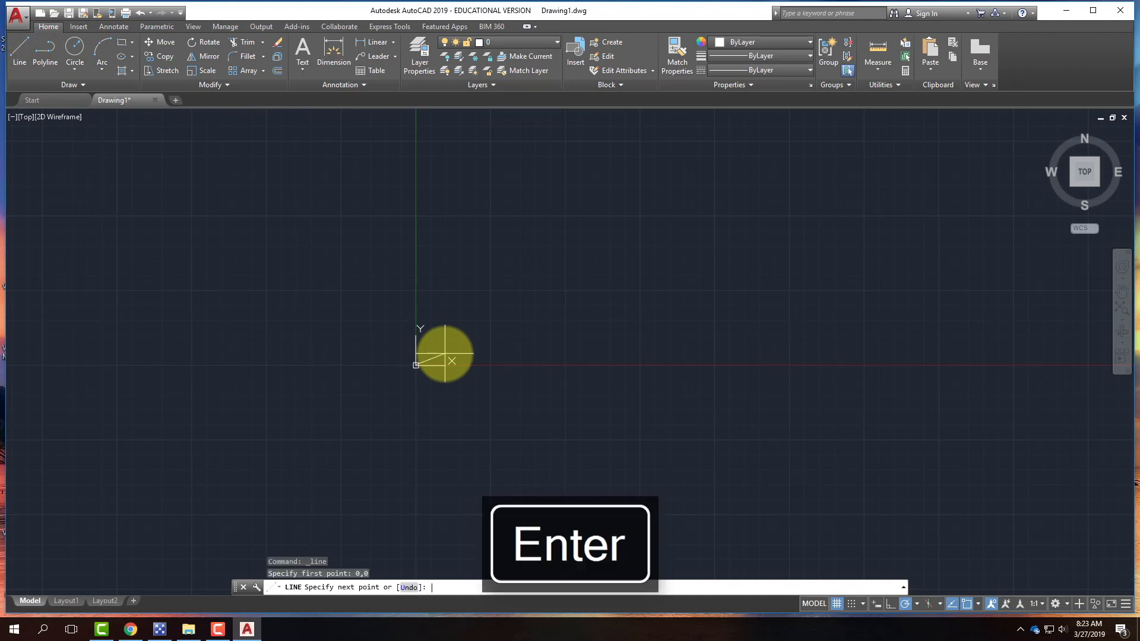
pyautogui.scroll(10, 409, 375)
pyautogui.scroll(8, 574, 118)
pyautogui.scroll(-12, 409, 344)
pyautogui.scroll(8, 362, 329)
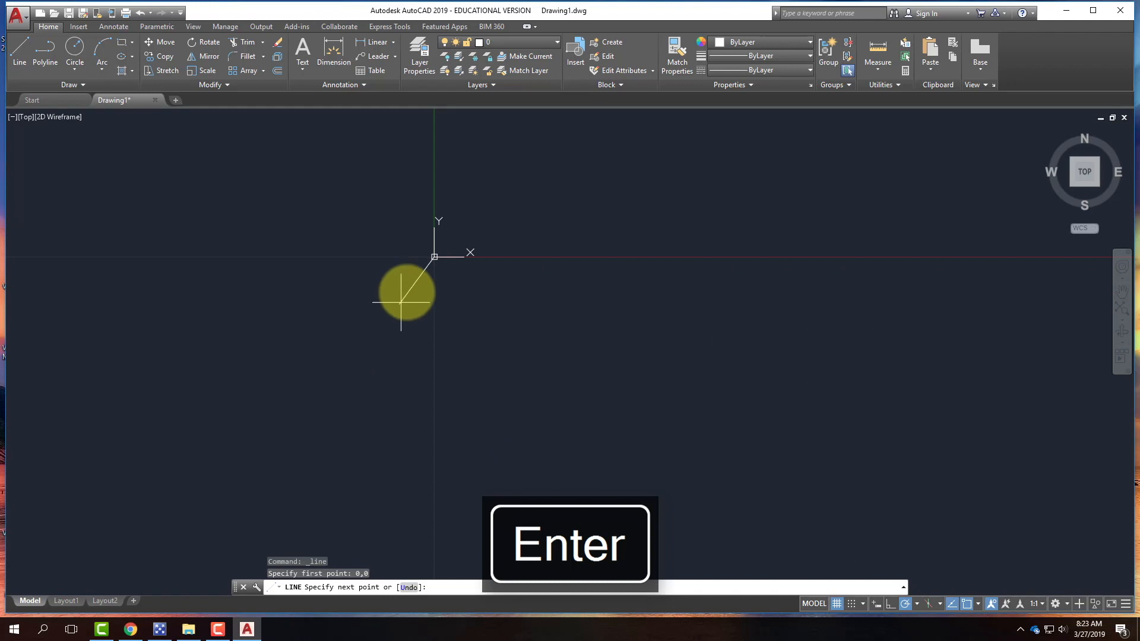
pyautogui.scroll(6, 441, 246)
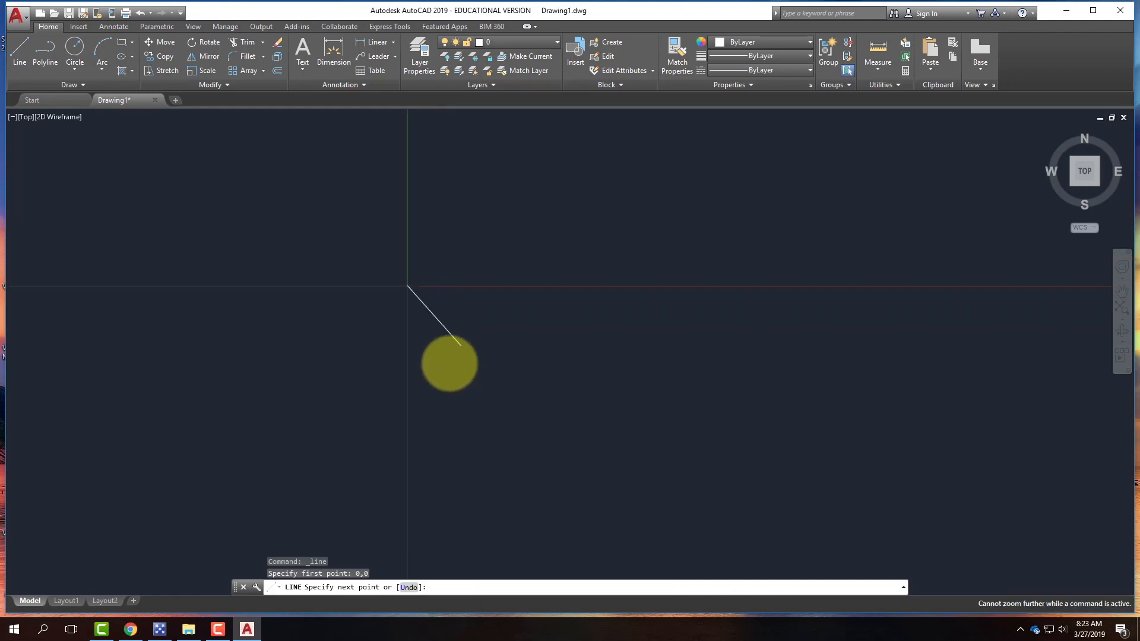
pyautogui.scroll(-14, 450, 364)
pyautogui.scroll(-6, 405, 338)
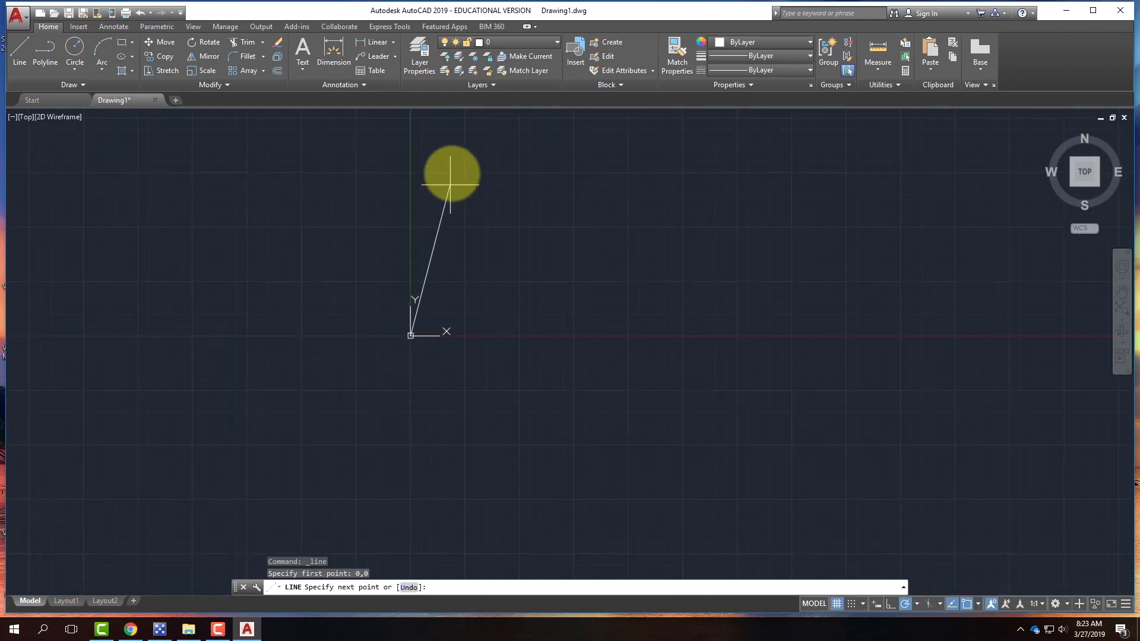
pyautogui.scroll(2, 386, 386)
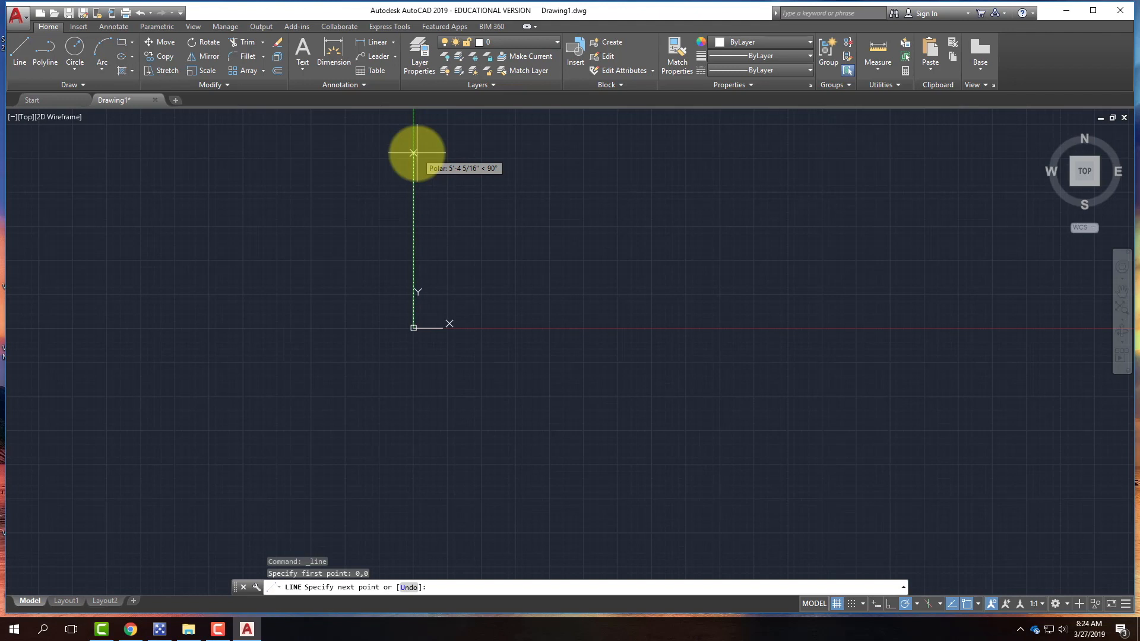
# Place the line's second point at the absolute coordinate 0,24' and finish the vertical line
pyautogui.write('0')
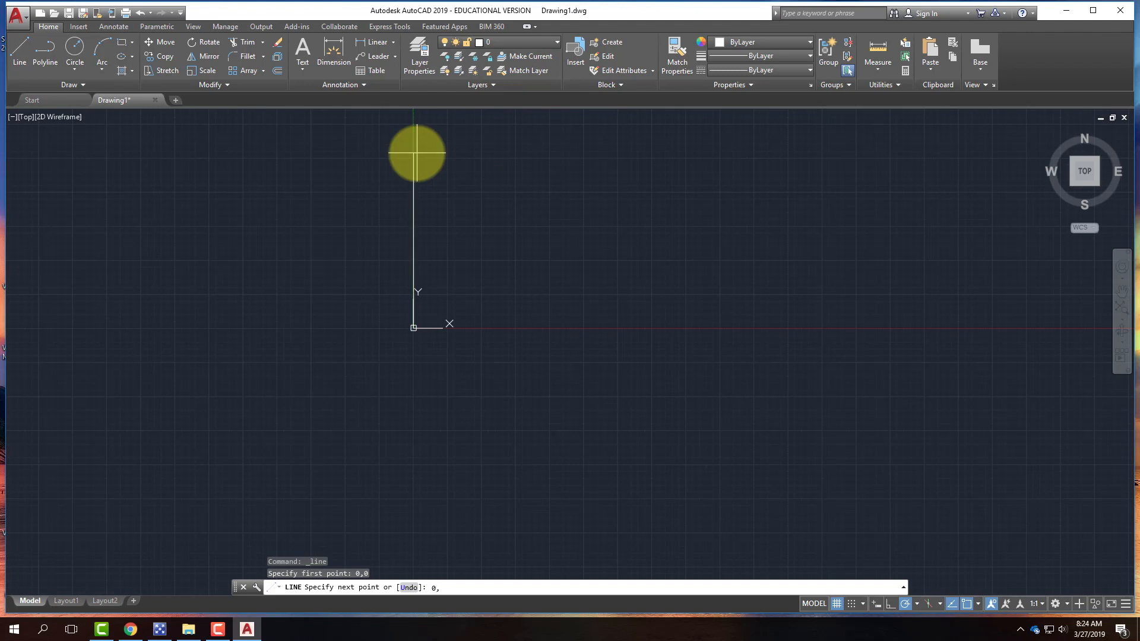
pyautogui.write(',24')
pyautogui.write("'")
pyautogui.press('Return')
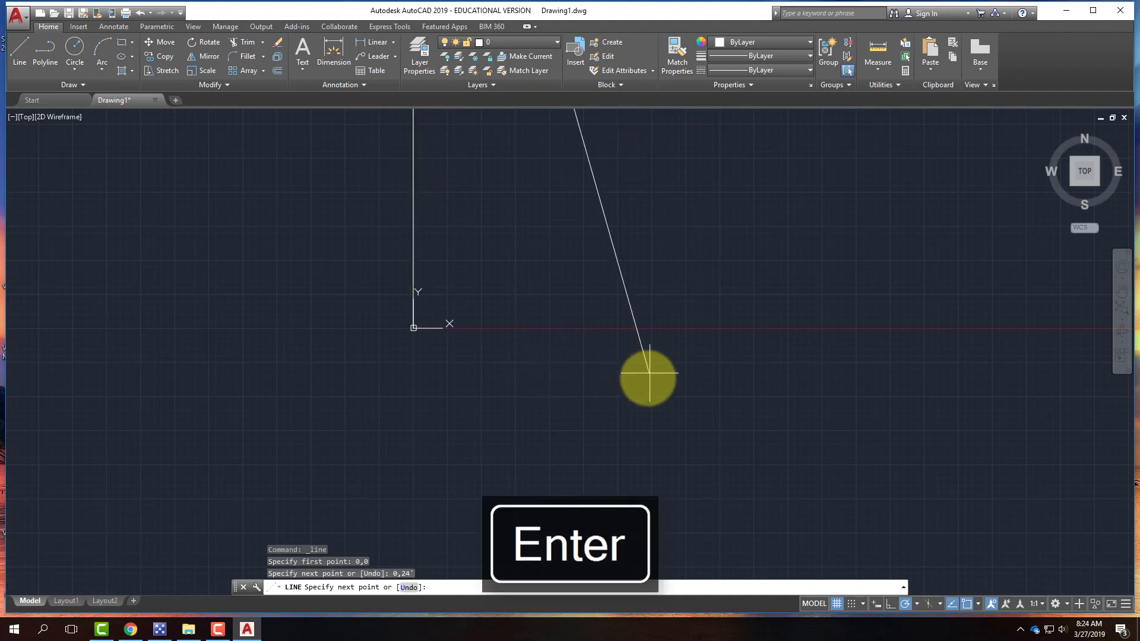
pyautogui.scroll(-2, 479, 401)
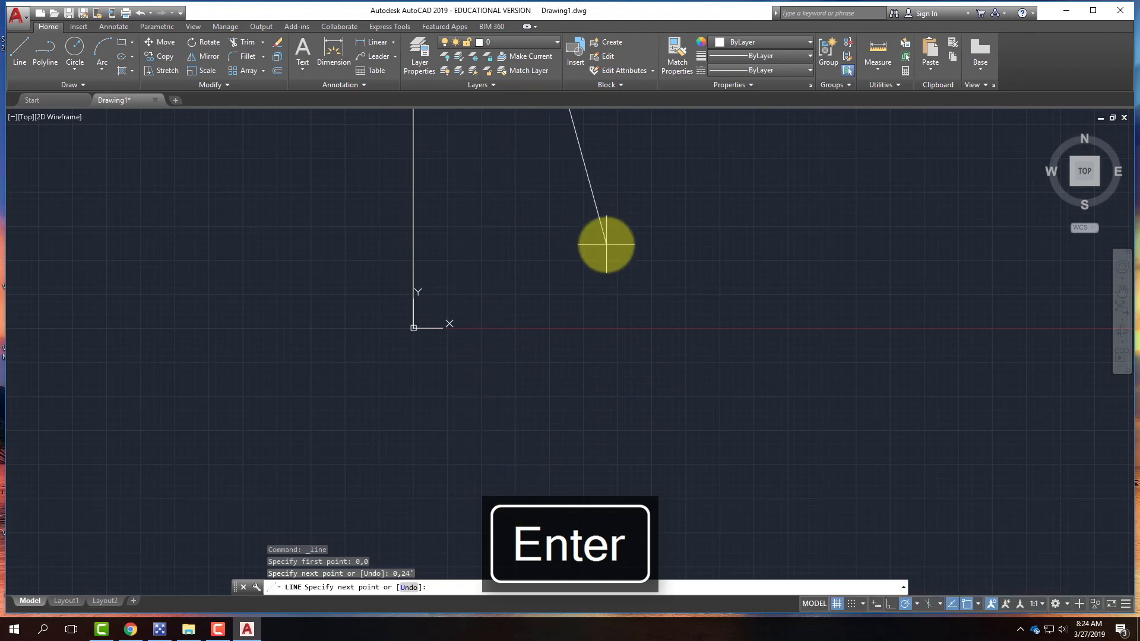
pyautogui.press('Return')
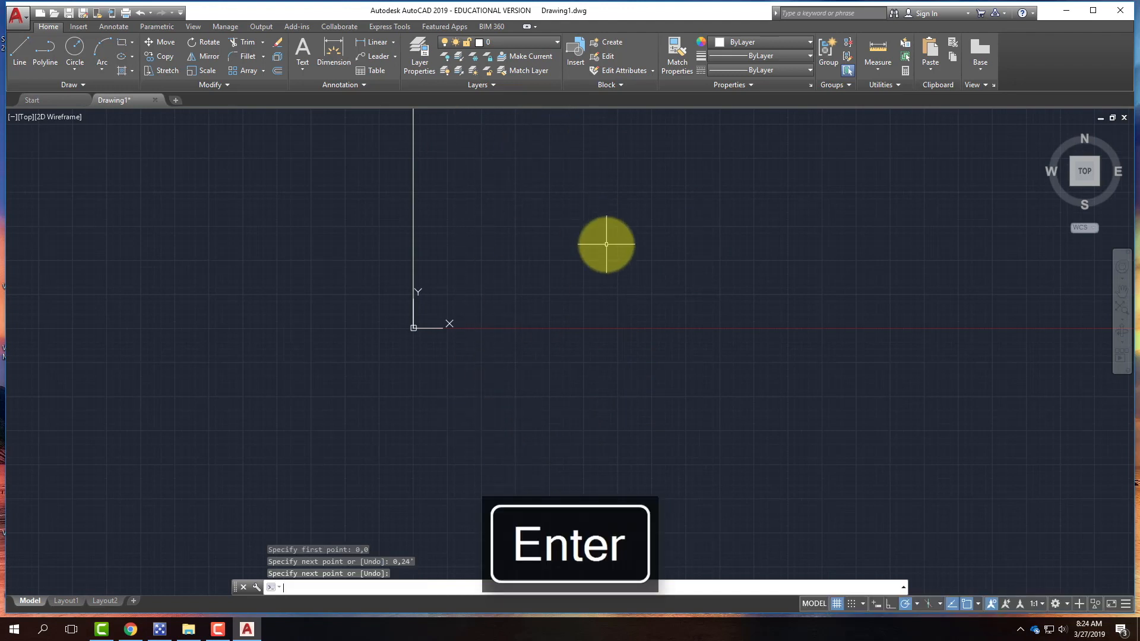
pyautogui.scroll(-2, 420, 351)
pyautogui.scroll(2, 420, 351)
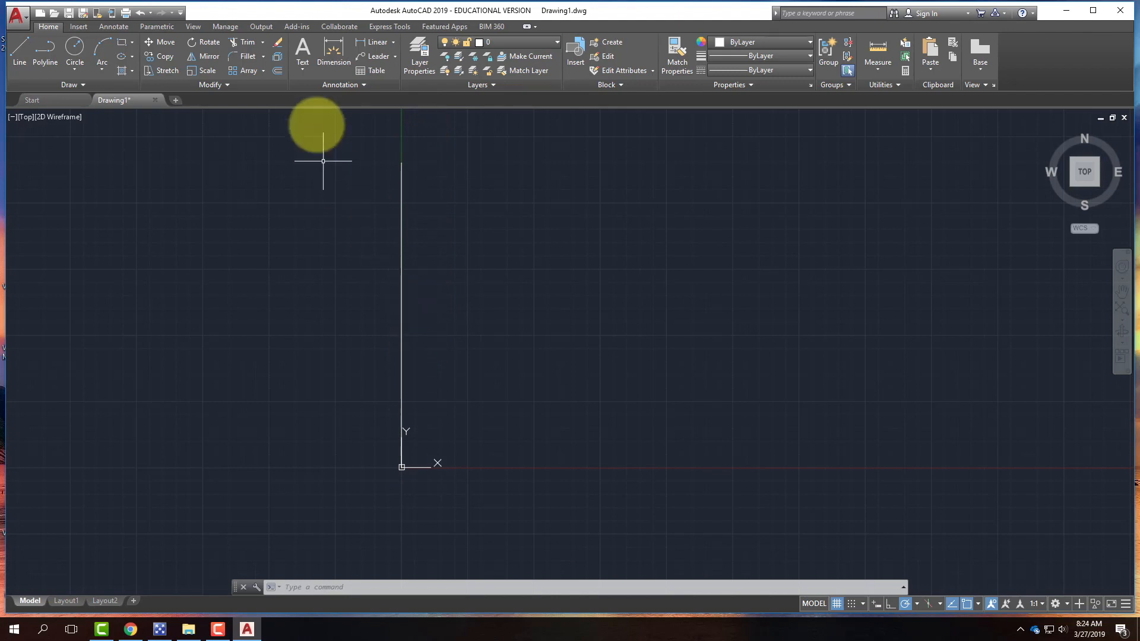
# Start a new line at the upper endpoint of the vertical line
pyautogui.click(19, 47)
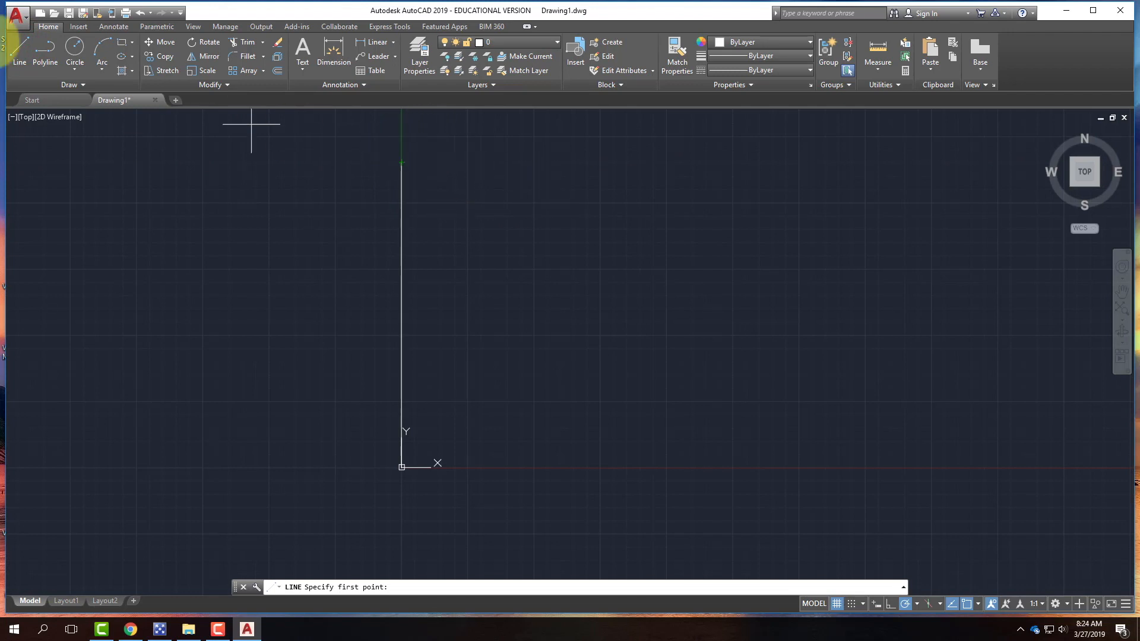
pyautogui.click(13, 53)
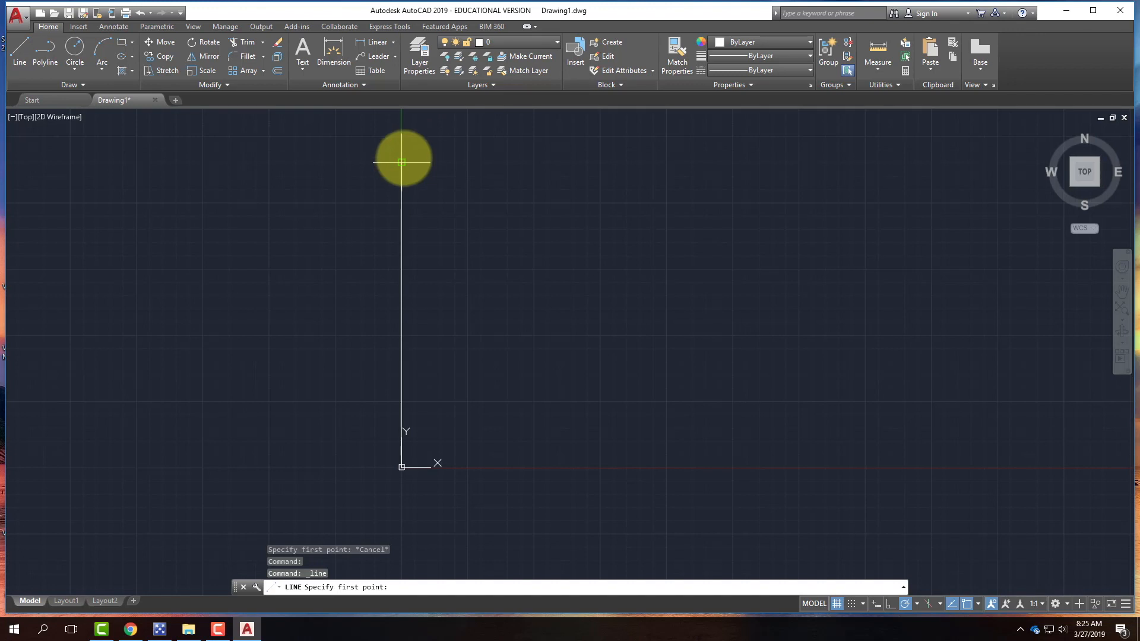
pyautogui.scroll(2, 416, 160)
pyautogui.scroll(8, 416, 159)
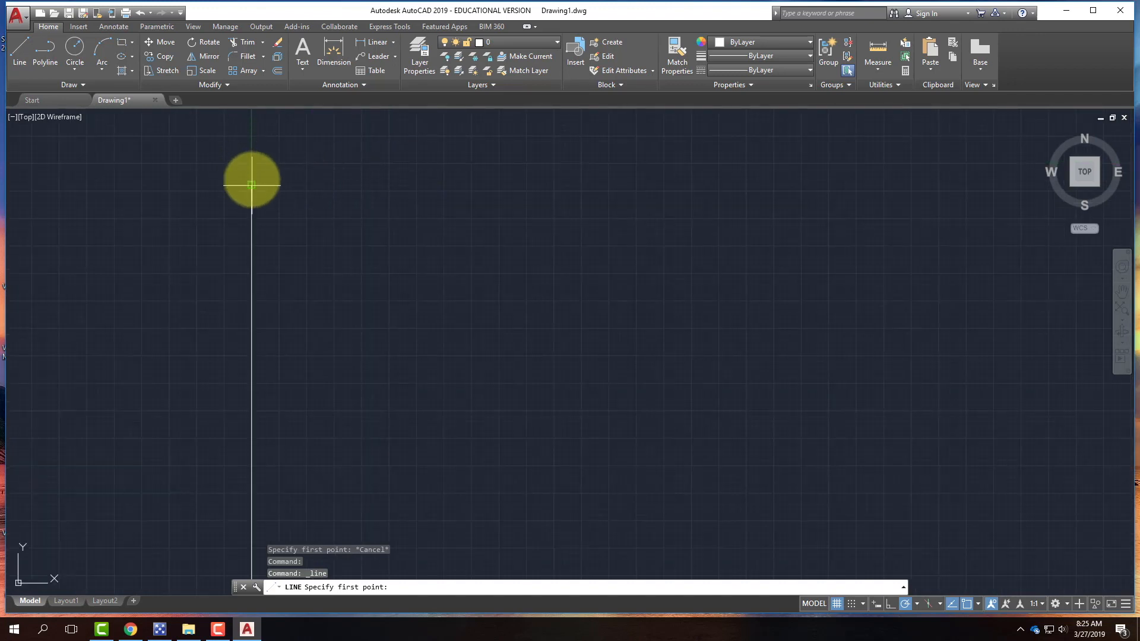
pyautogui.scroll(3, 267, 176)
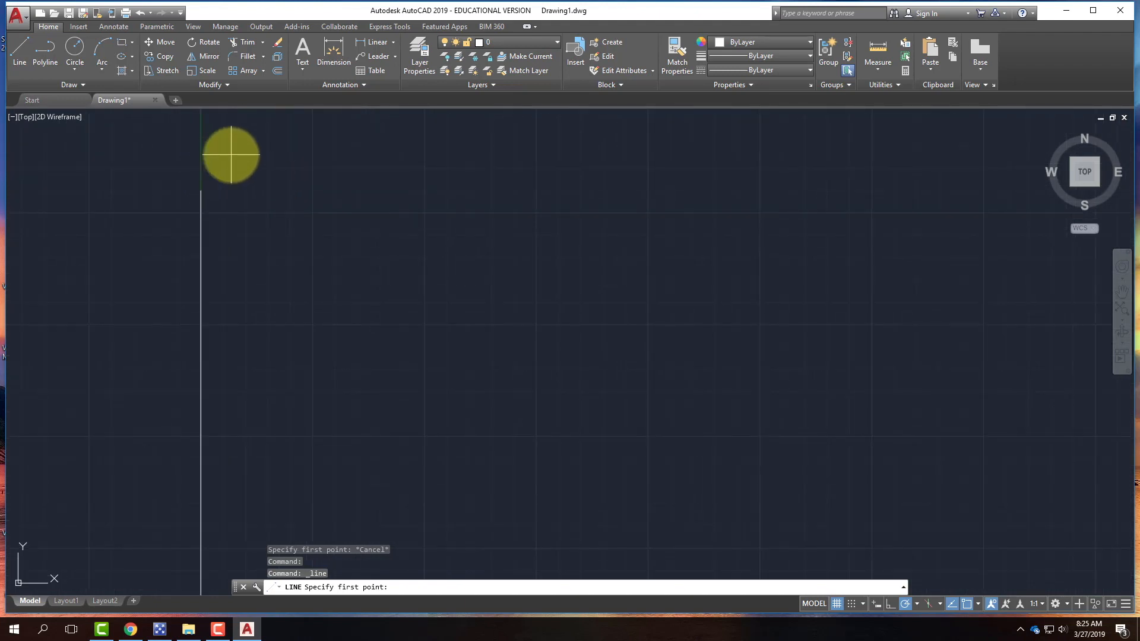
pyautogui.scroll(-3, 254, 151)
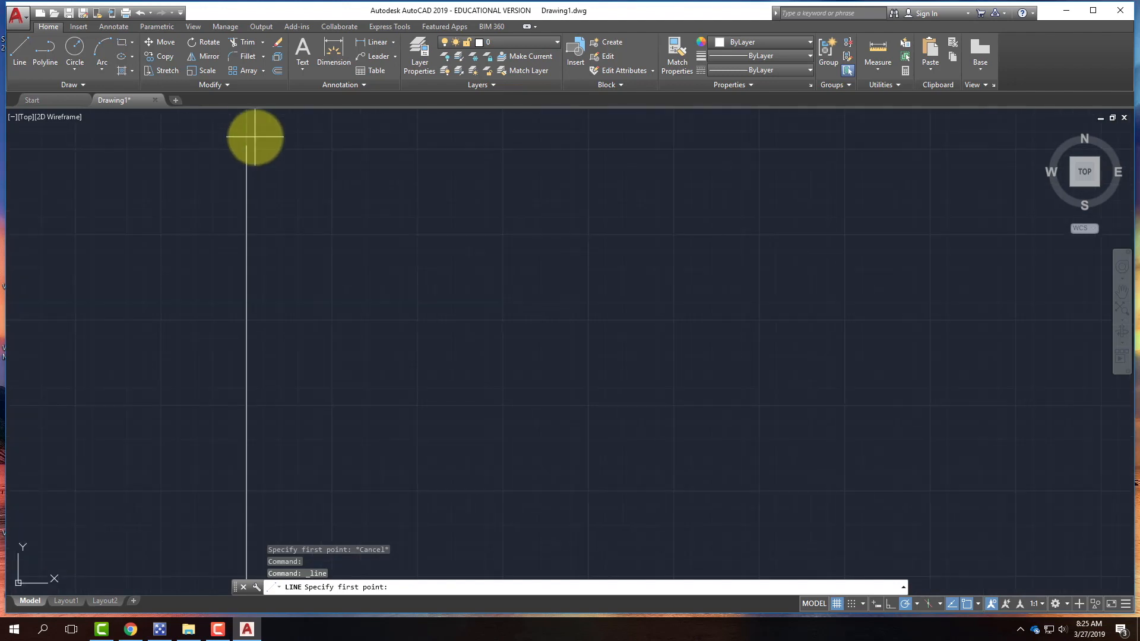
pyautogui.scroll(-2, 265, 152)
pyautogui.scroll(-4, 208, 160)
pyautogui.scroll(4, 196, 159)
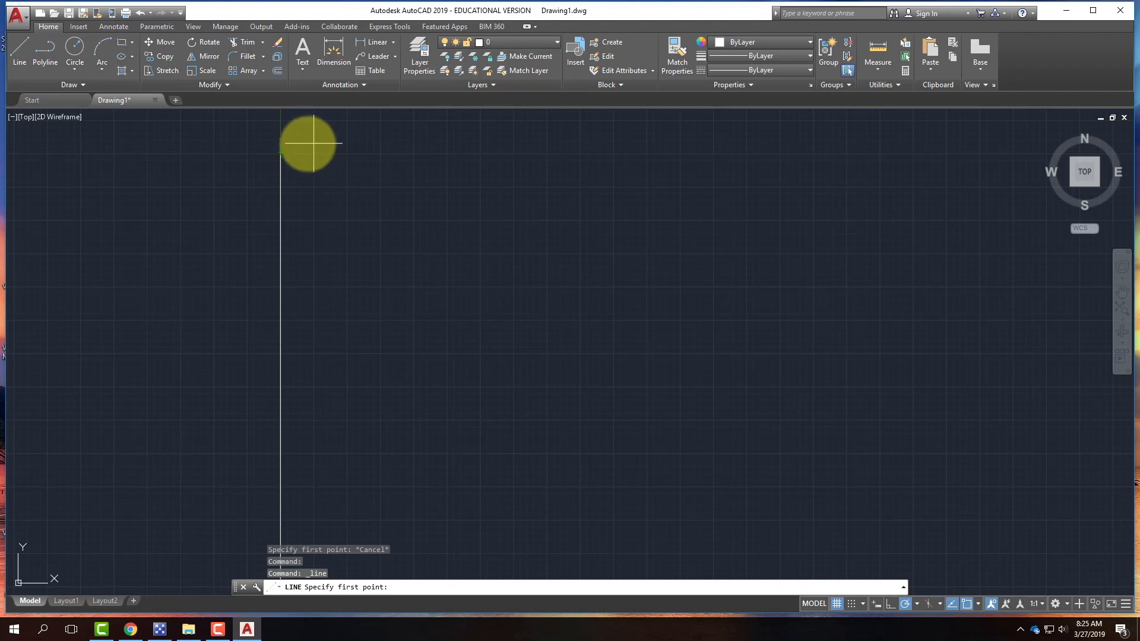
pyautogui.click(280, 152)
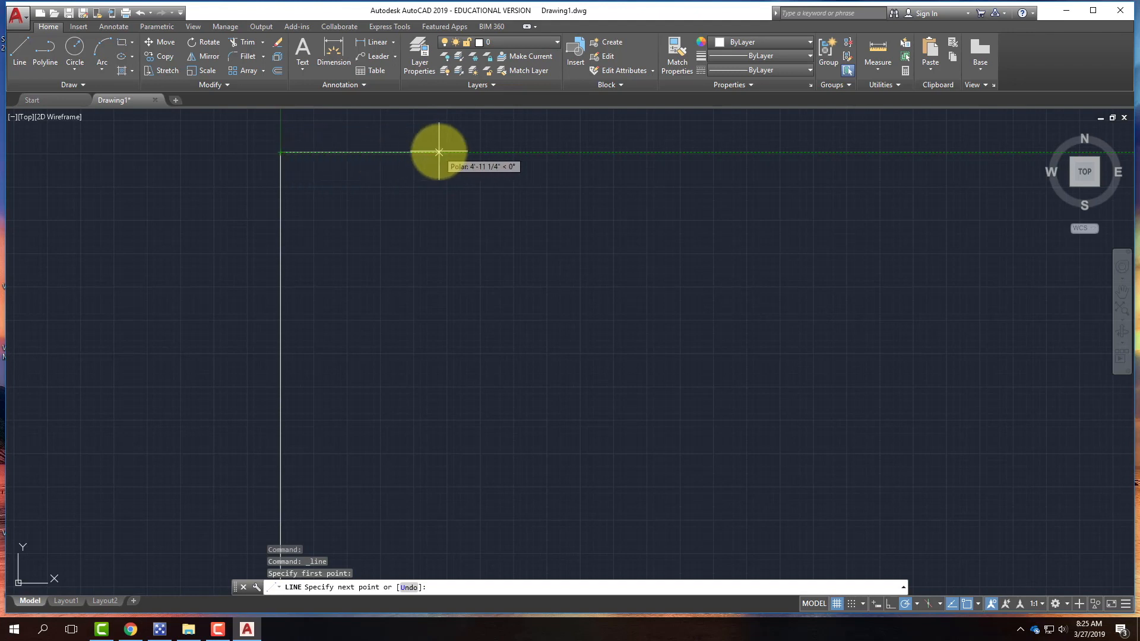
# Draw the horizontal segment to the absolute coordinate 12',24'
pyautogui.scroll(-4, 444, 133)
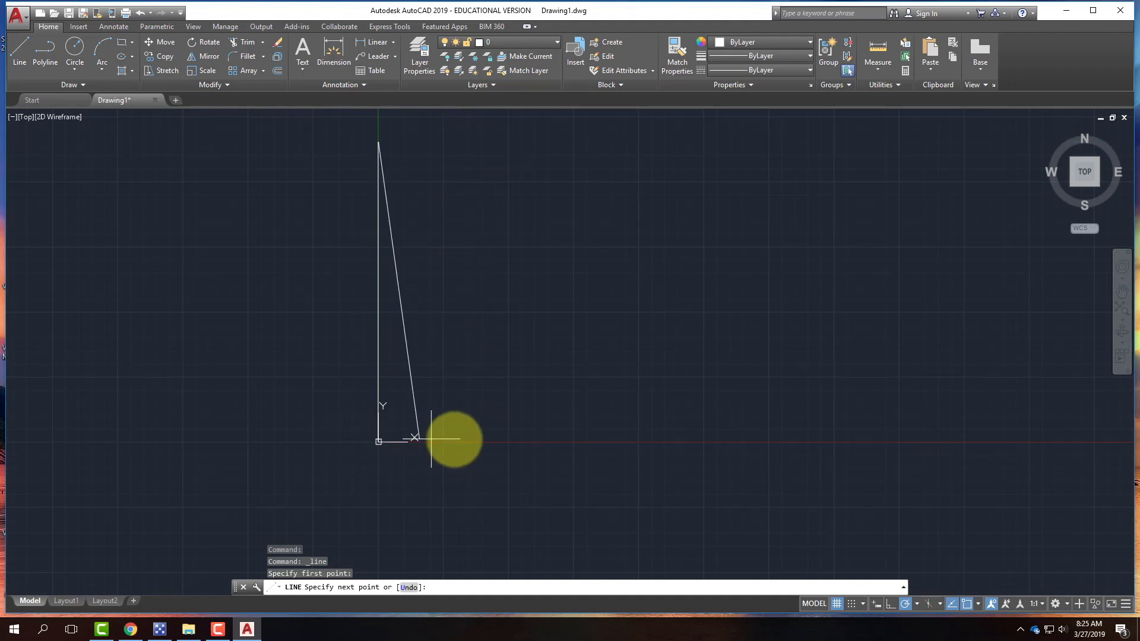
pyautogui.write('12')
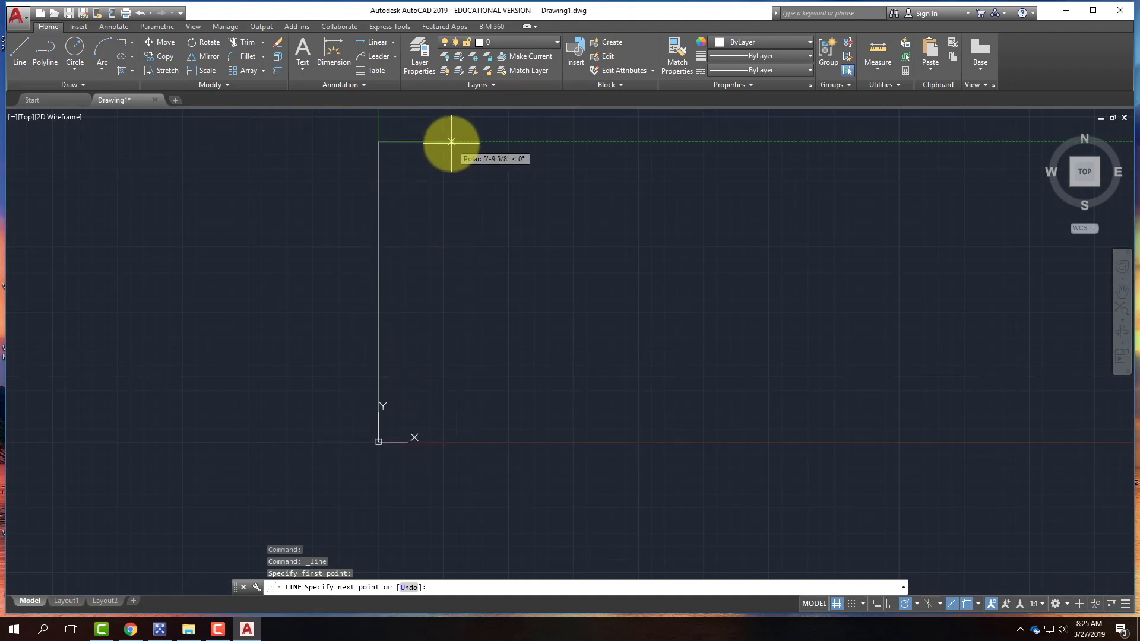
pyautogui.write("'")
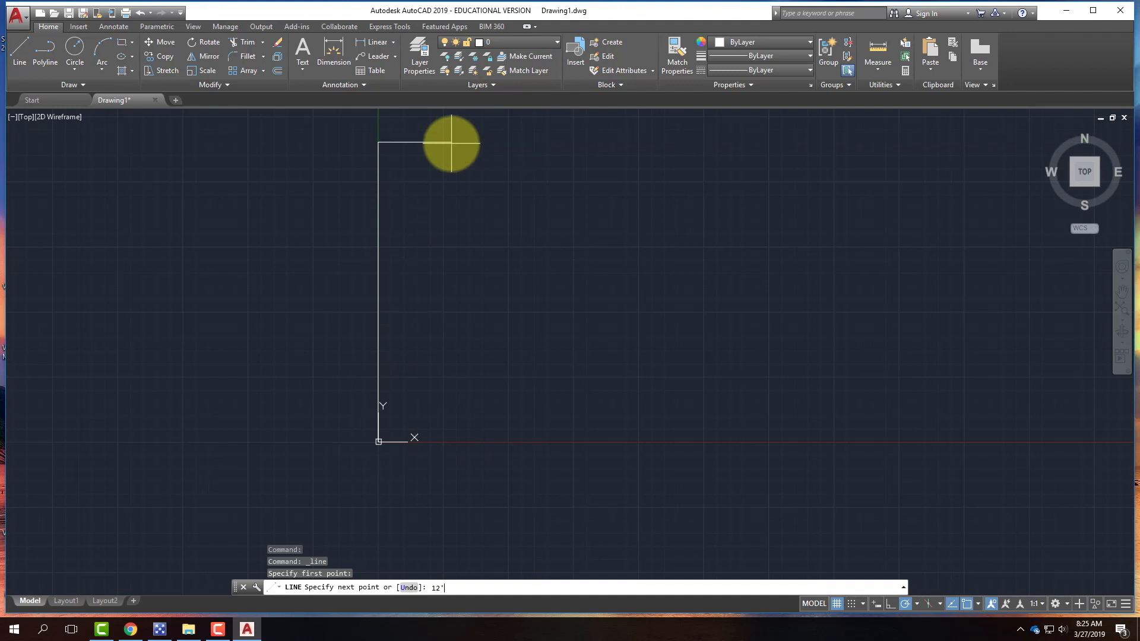
pyautogui.write(",24'")
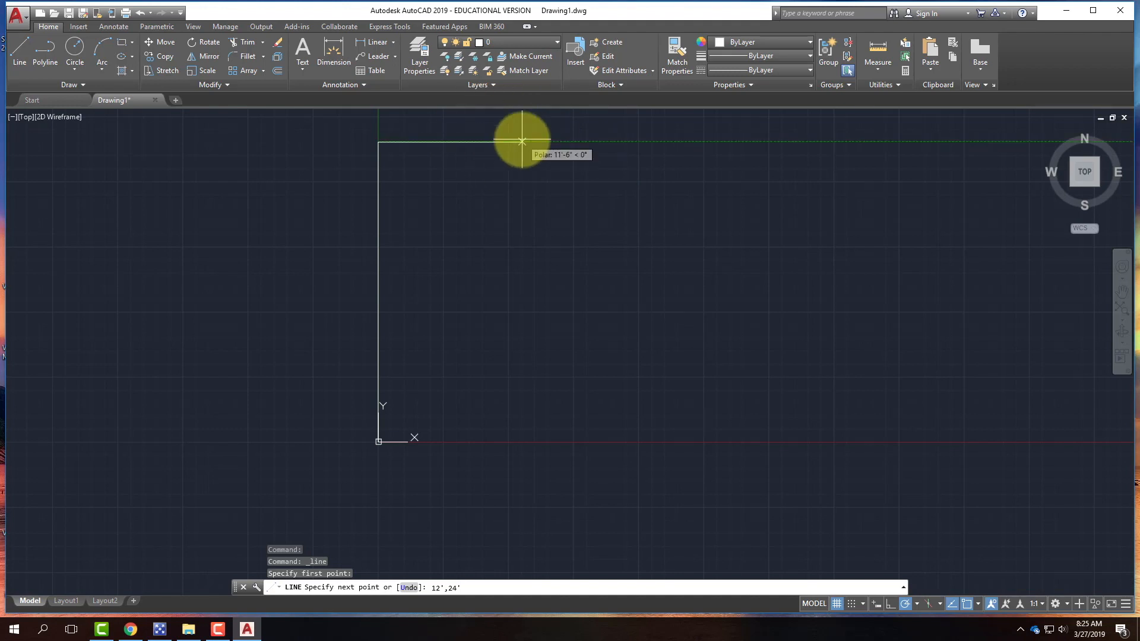
pyautogui.press('Return')
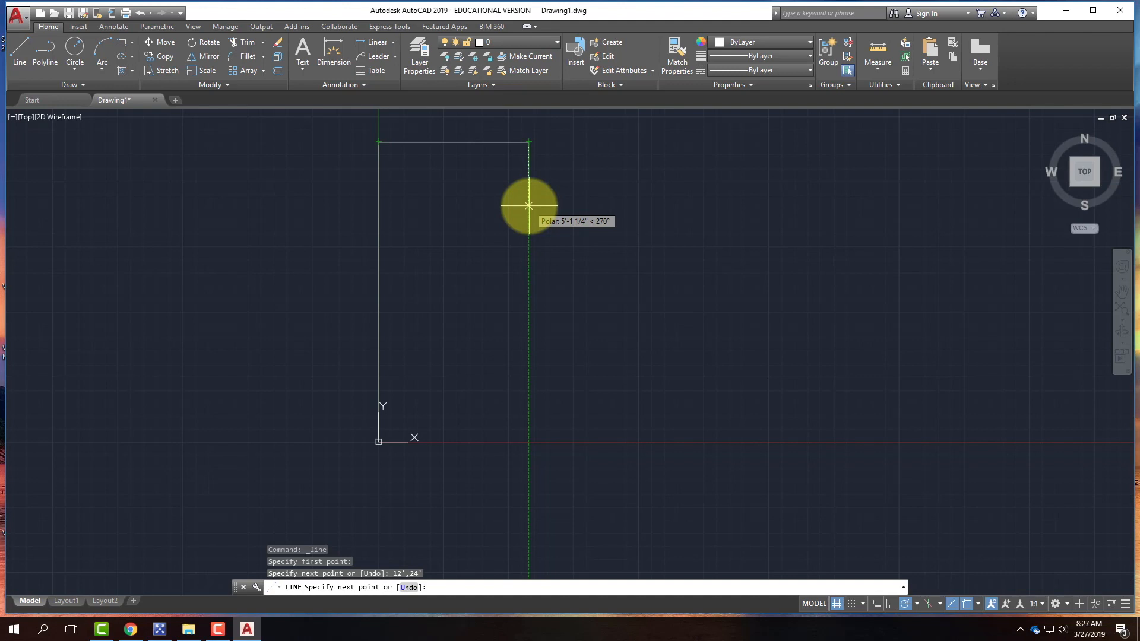
# Continue the line straight down with the relative coordinate @0,-6'
pyautogui.write('@')
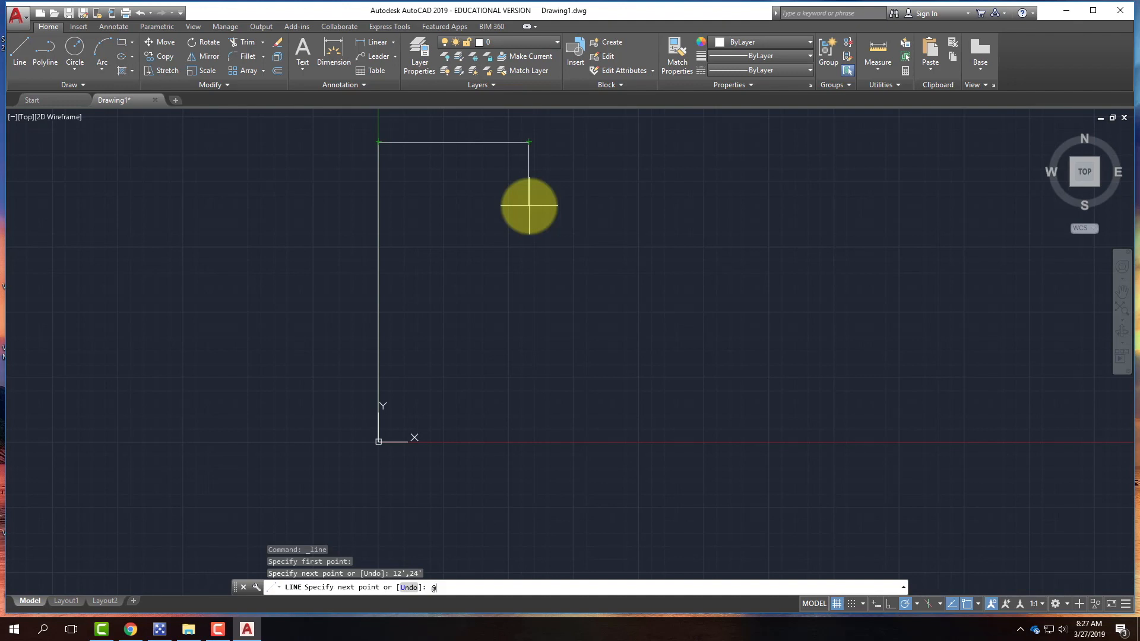
pyautogui.write('0')
pyautogui.write(",-6'")
pyautogui.press('Return')
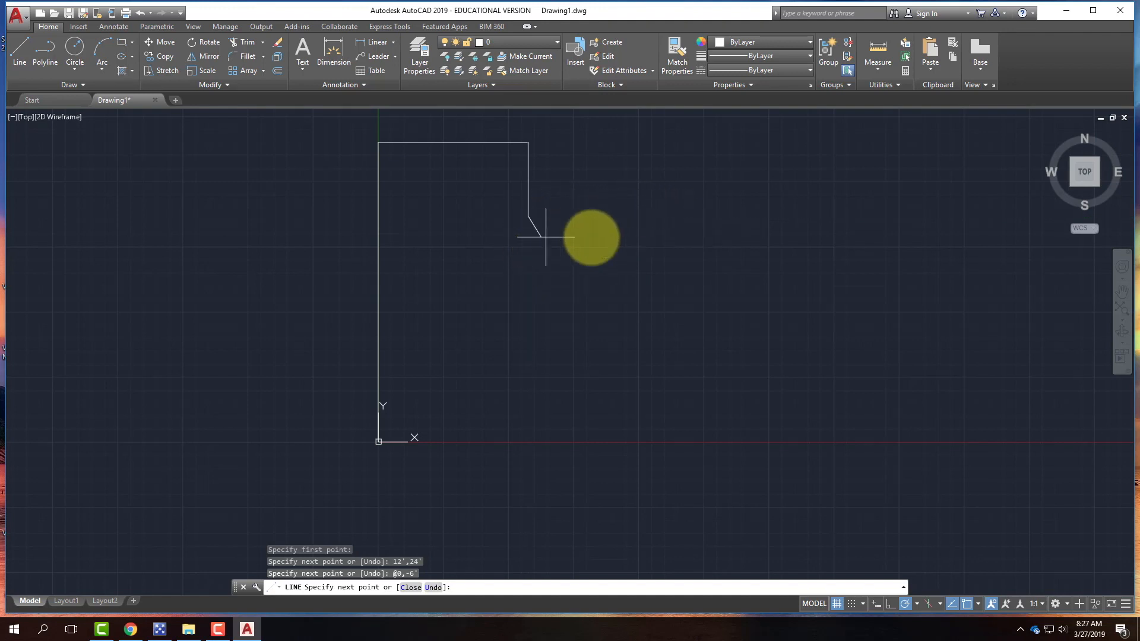
pyautogui.write('@')
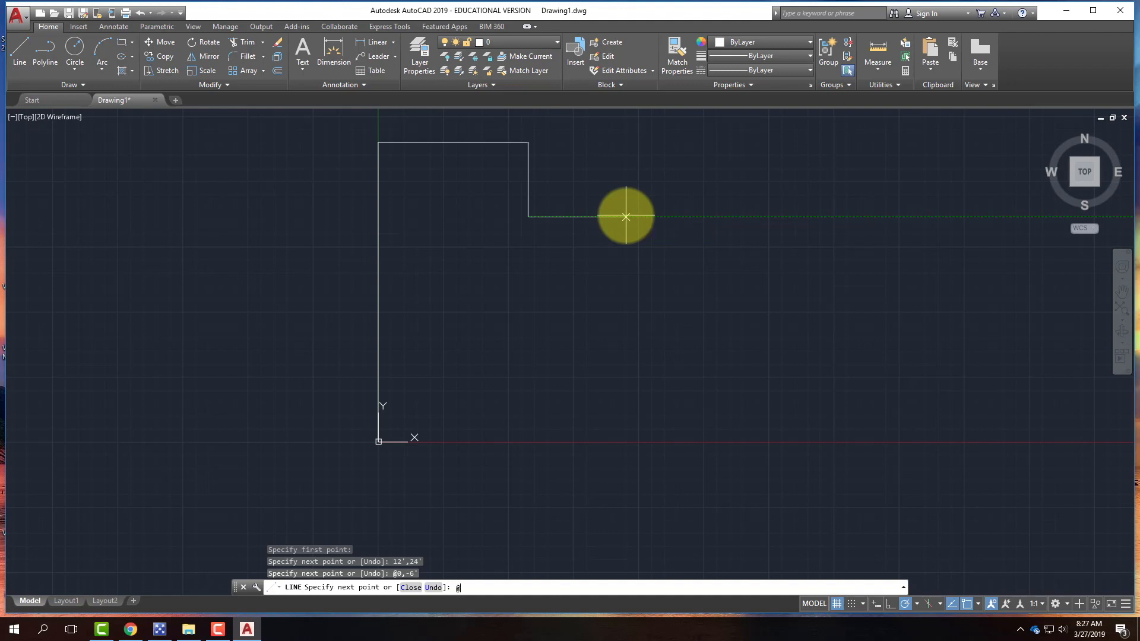
pyautogui.write("12'")
pyautogui.write(',0')
pyautogui.press('Return')
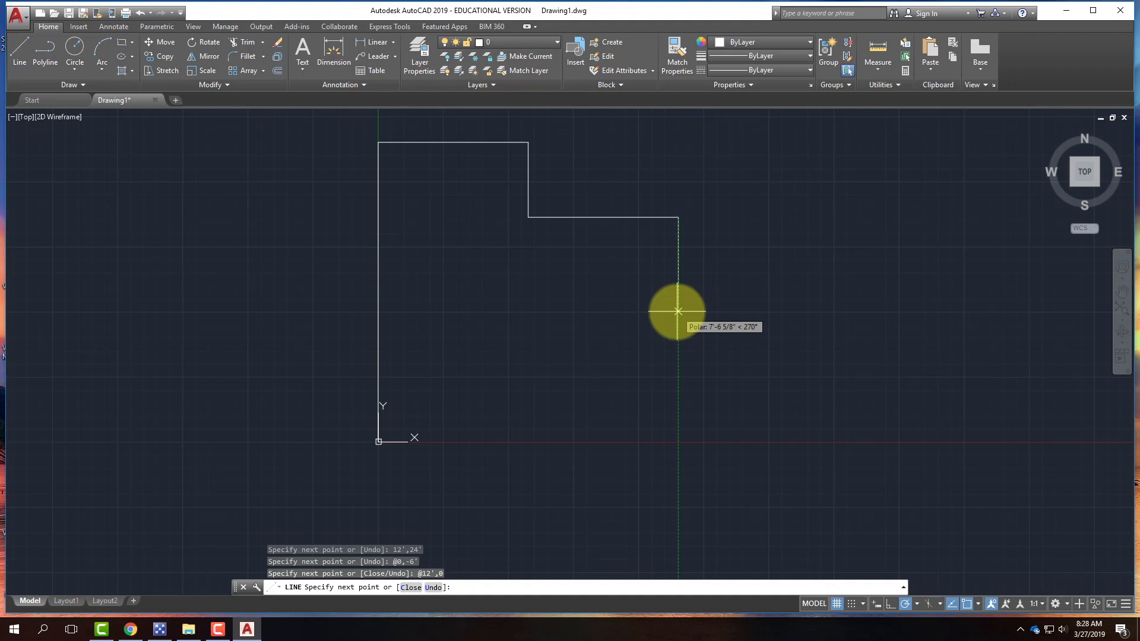
pyautogui.press('F8')
pyautogui.write('@0')
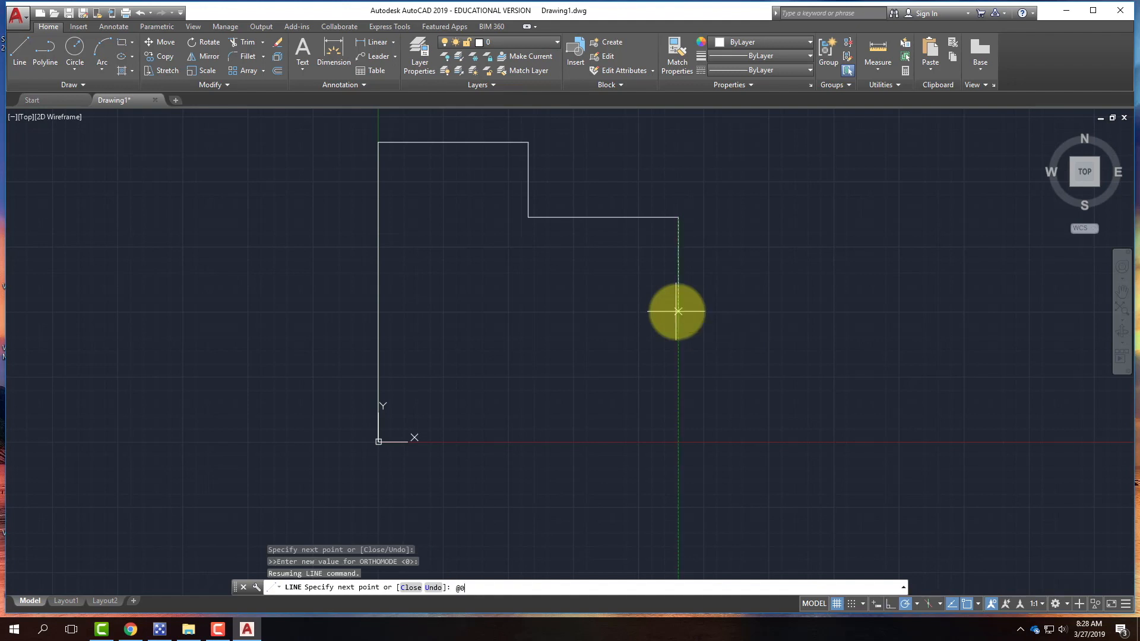
pyautogui.write(",-12'")
pyautogui.press('Return')
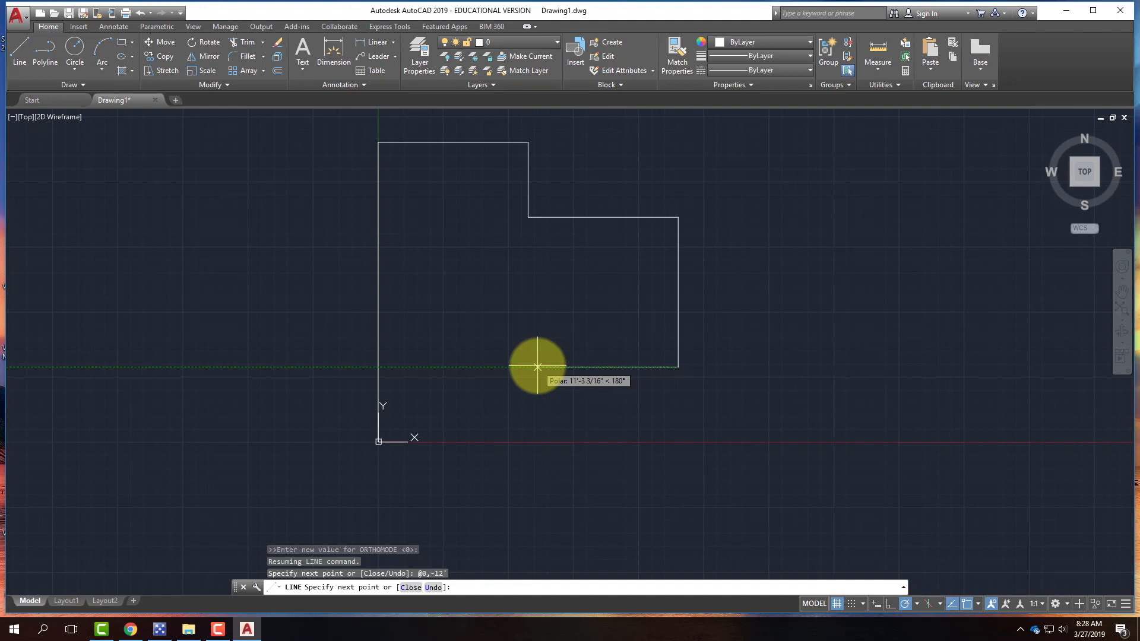
# Draw the outline's lower horizontal step back to the absolute coordinate 12',6'
pyautogui.write('12')
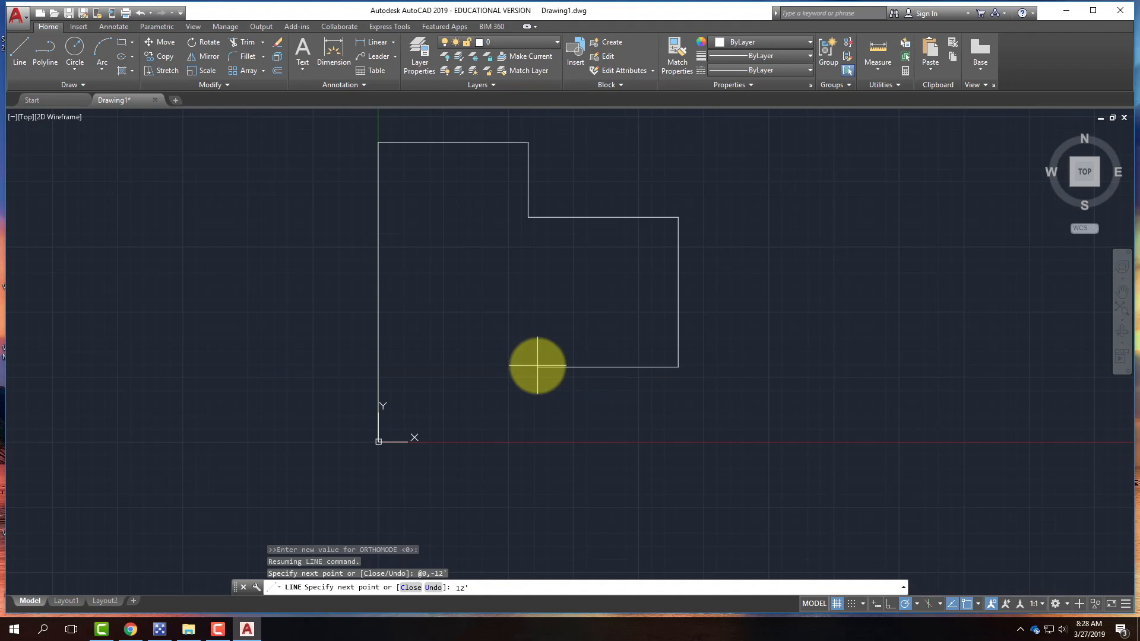
pyautogui.write("',6'")
pyautogui.press('Return')
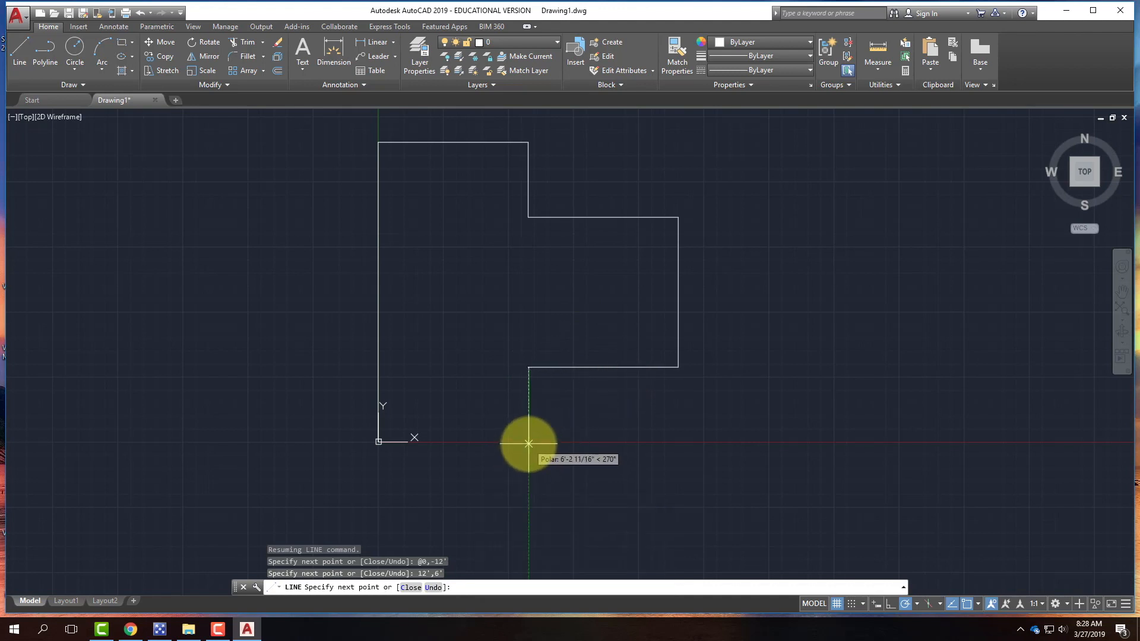
# Draw the last vertical segment with @0,-6', close the outline at the origin endpoint and finish the line
pyautogui.write("@0,-6'")
pyautogui.press('Return')
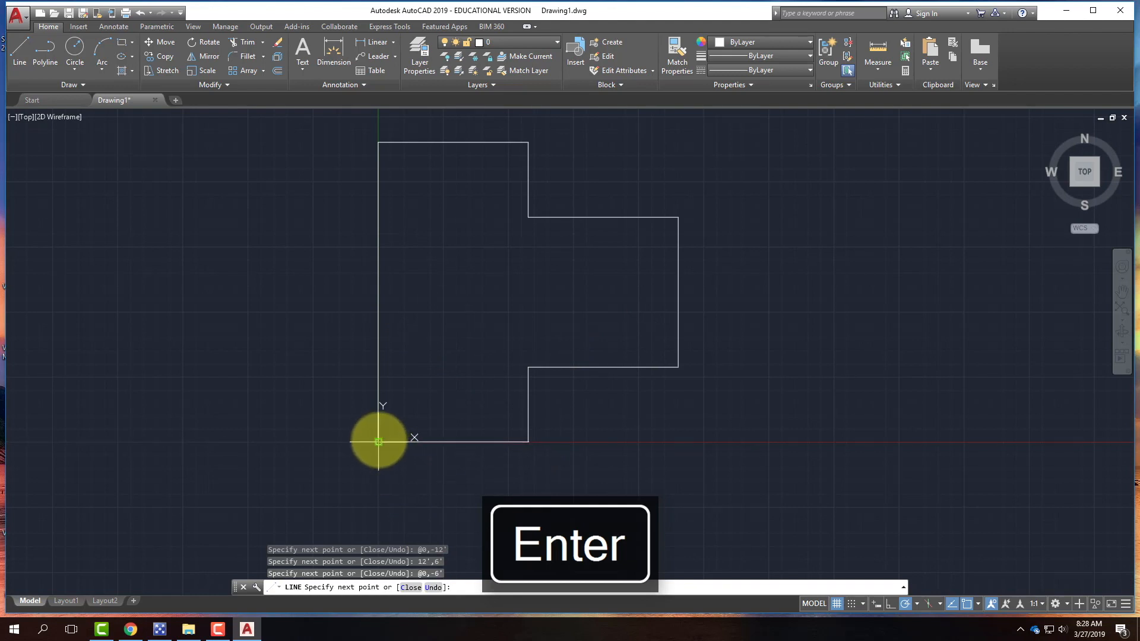
pyautogui.click(378, 442)
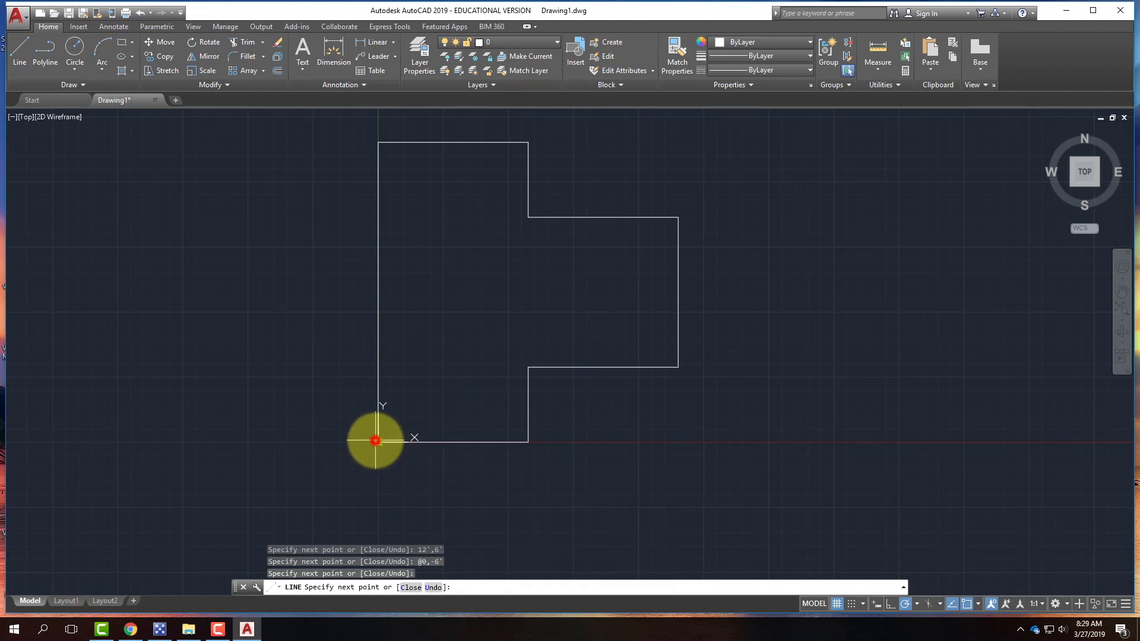
pyautogui.press('Return')
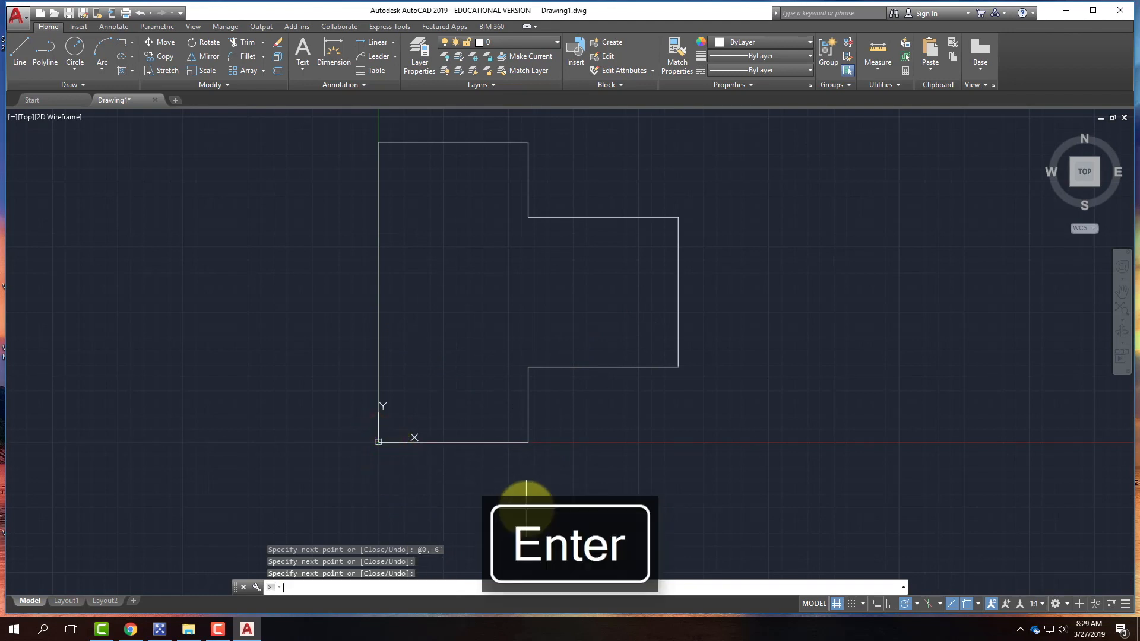
# Window-select the whole outline to inspect its separate line segments and clear the selection
pyautogui.click(354, 127)
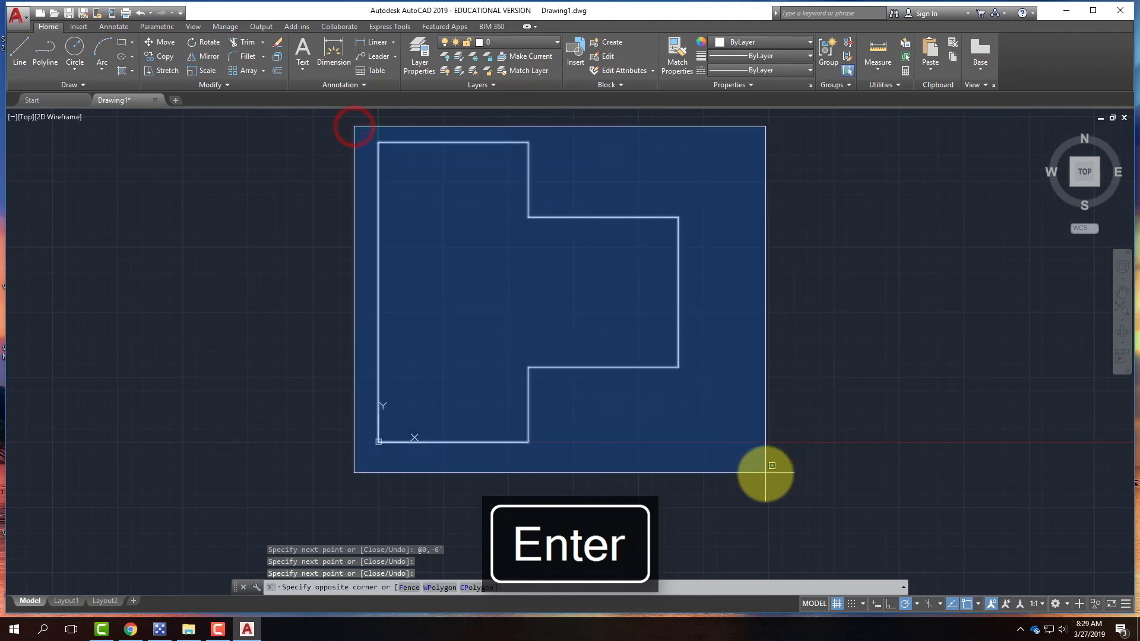
pyautogui.click(765, 472)
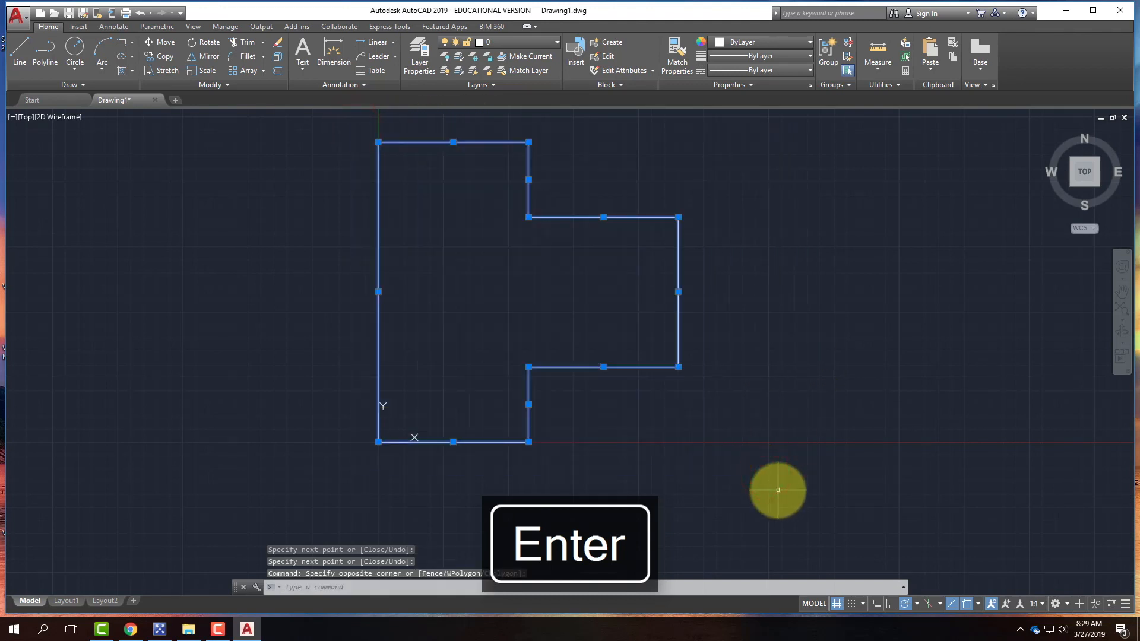
pyautogui.press('Escape')
pyautogui.press('Escape')
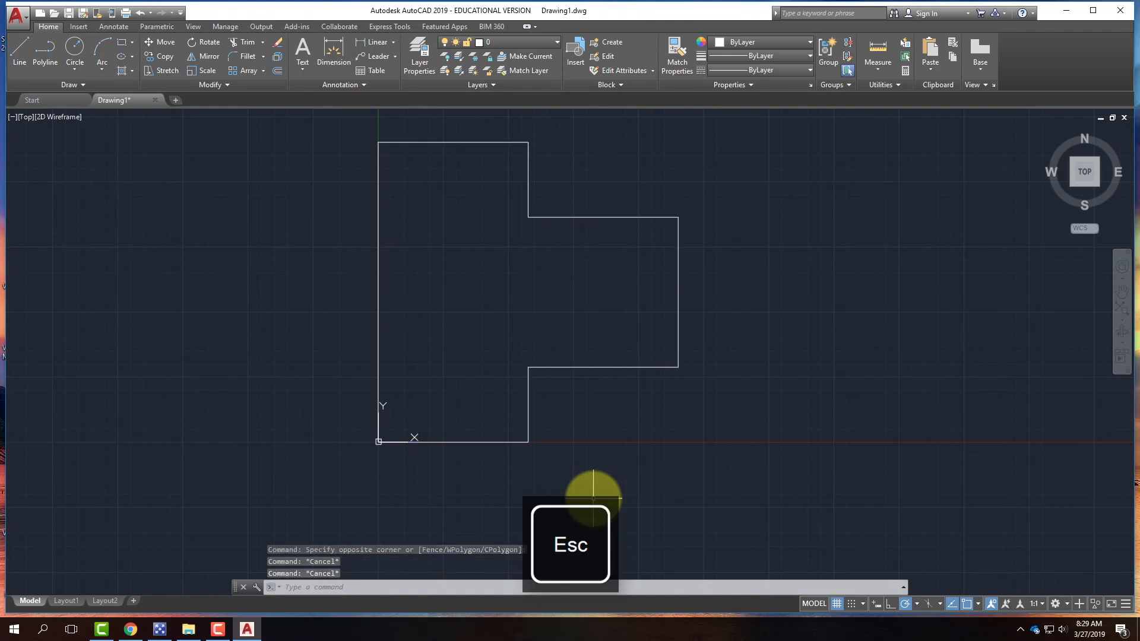
# Start a polyline at a free point away from the outline and draw its first vertical segment with @0,24'
pyautogui.scroll(-8, 321, 495)
pyautogui.scroll(2, 543, 284)
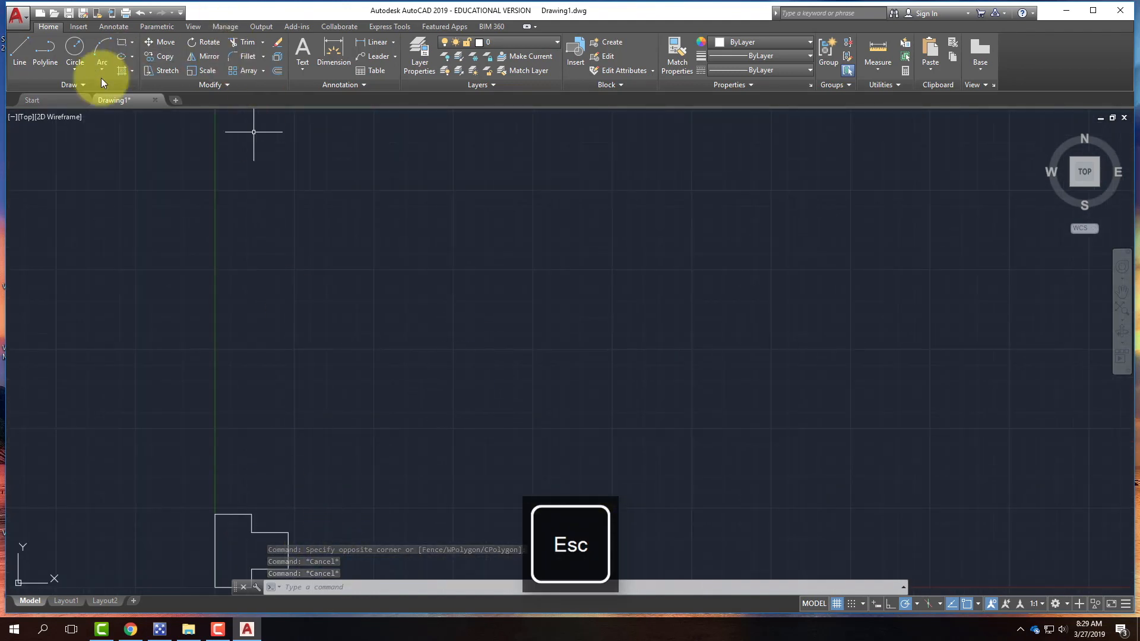
pyautogui.click(45, 48)
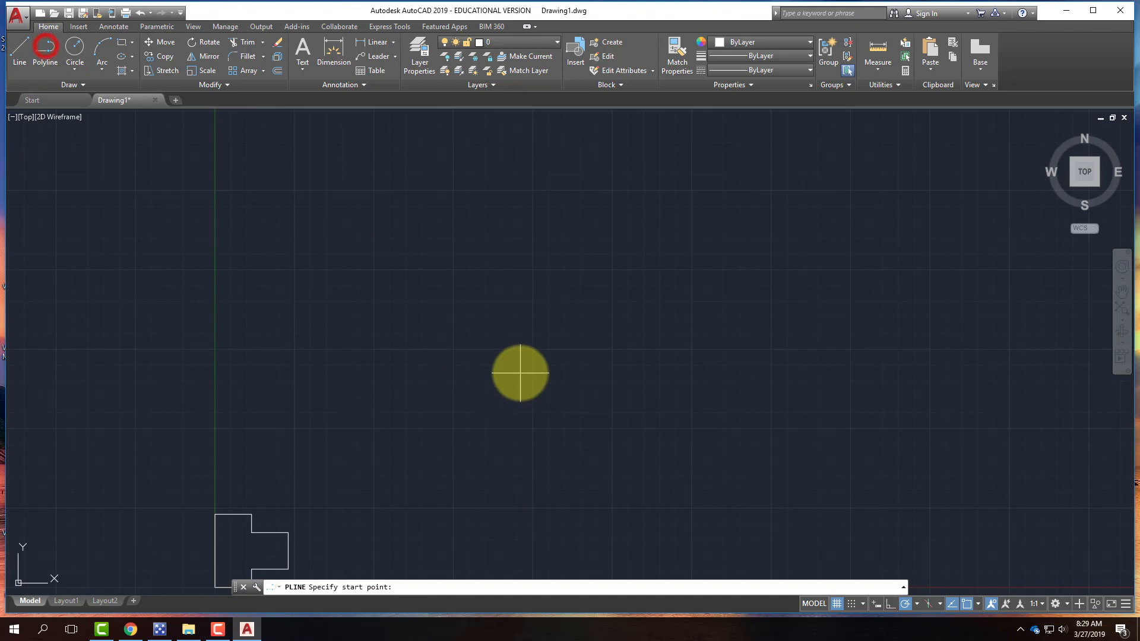
pyautogui.click(486, 394)
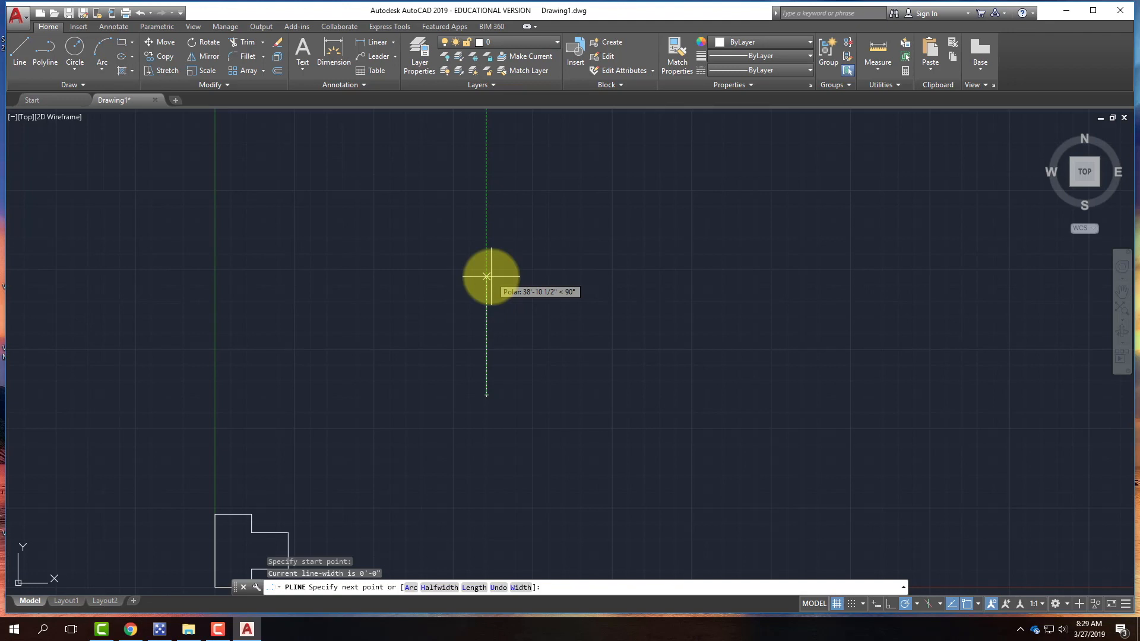
pyautogui.write("@0,24'")
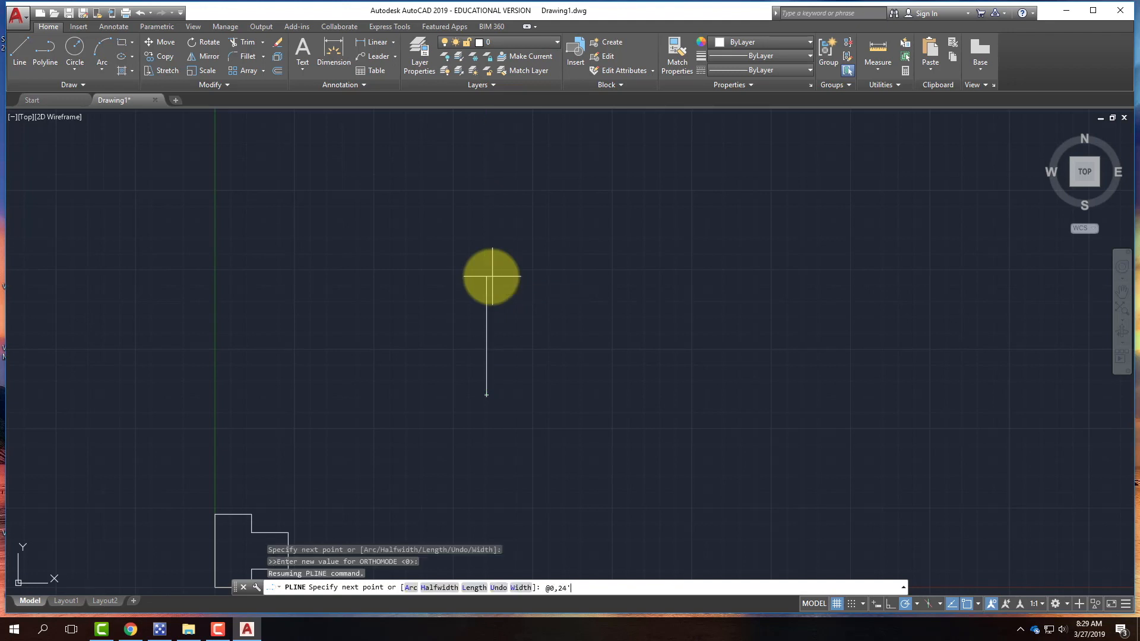
pyautogui.press('Return')
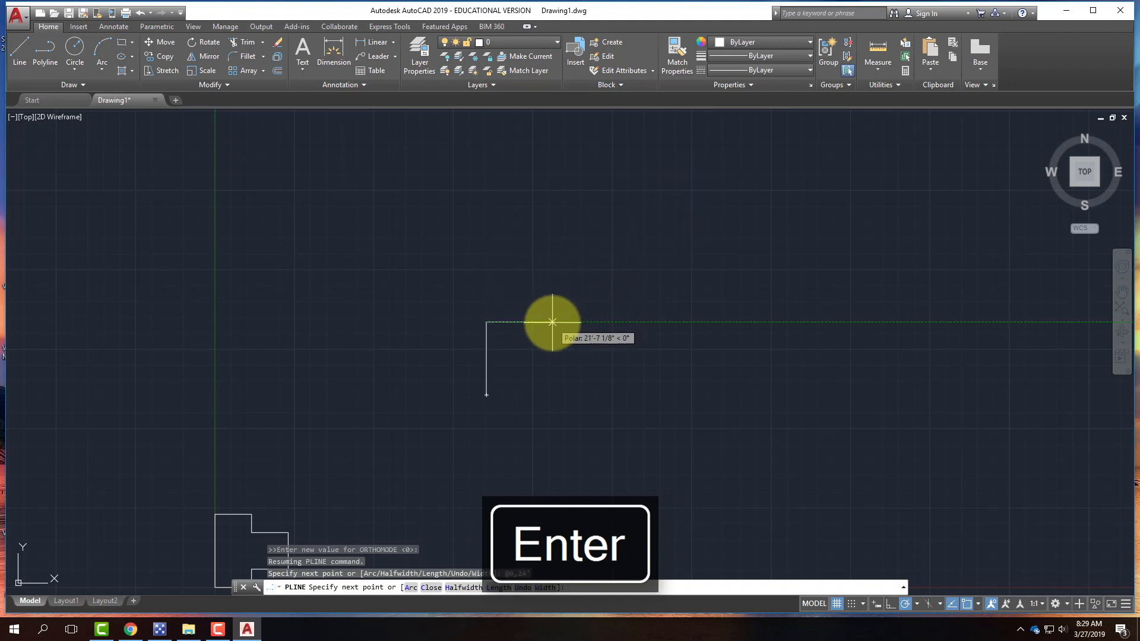
pyautogui.write("@12',")
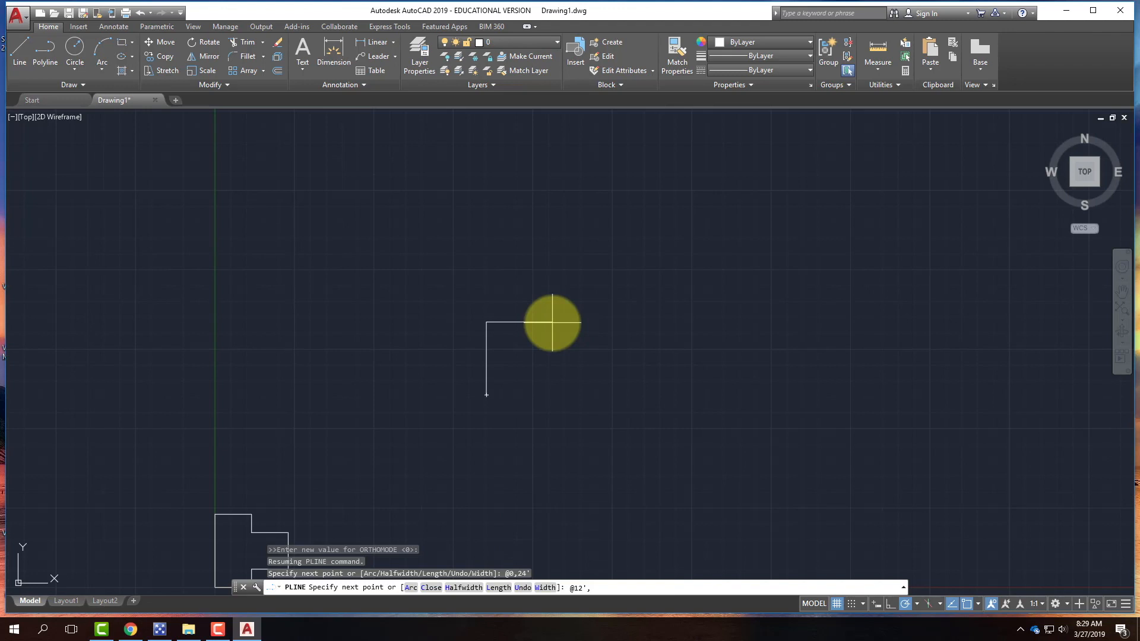
pyautogui.press('BackSpace')
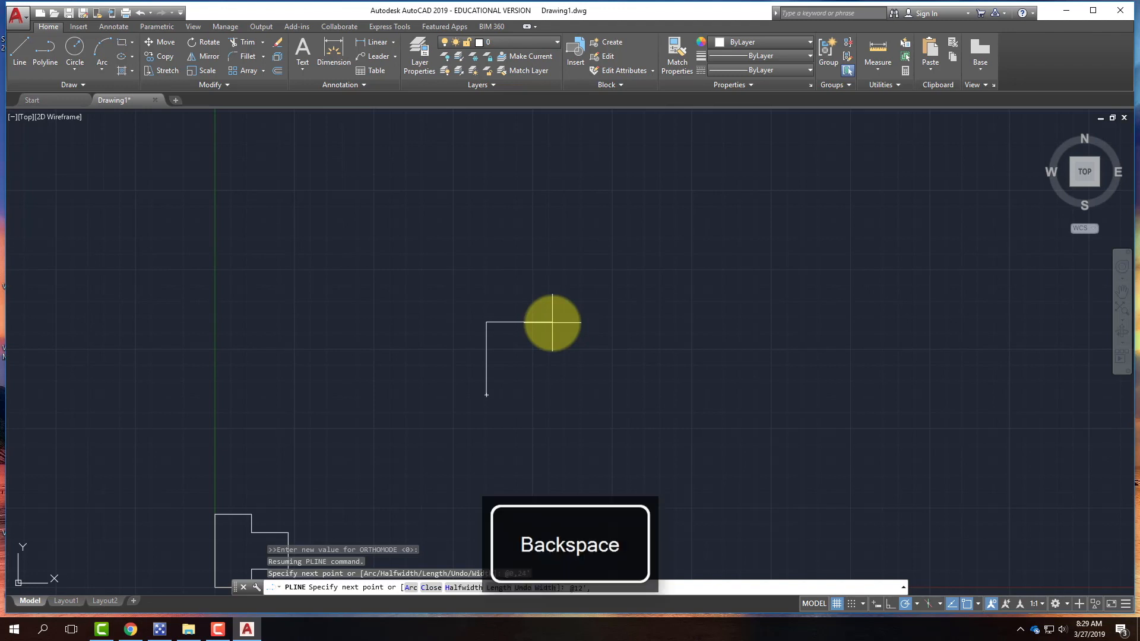
pyautogui.write(',0')
pyautogui.press('Return')
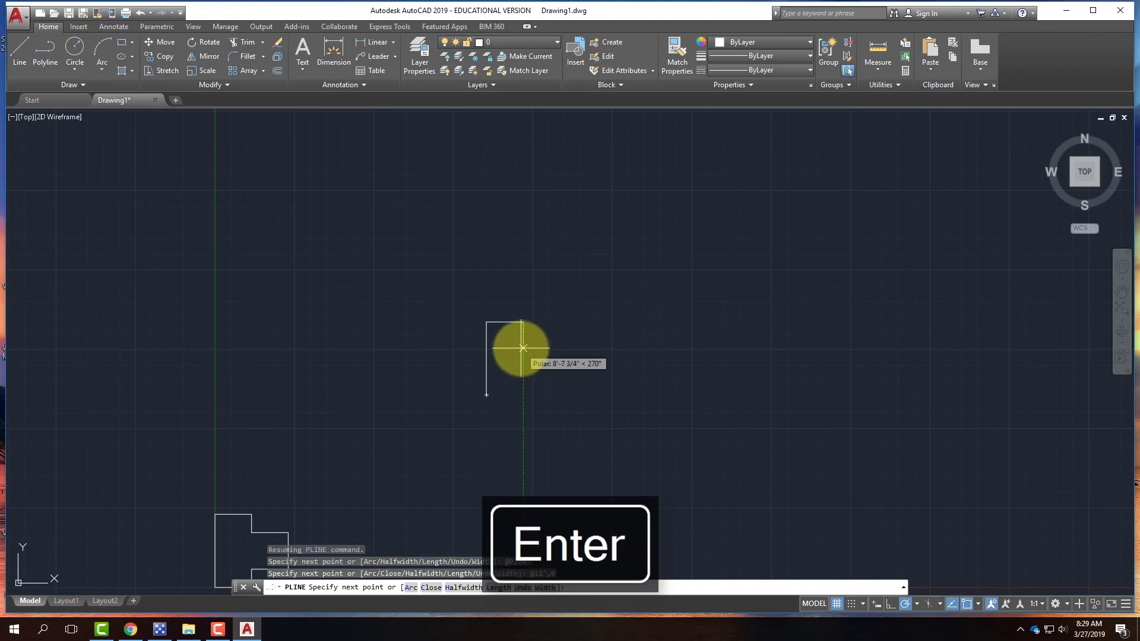
pyautogui.write('@')
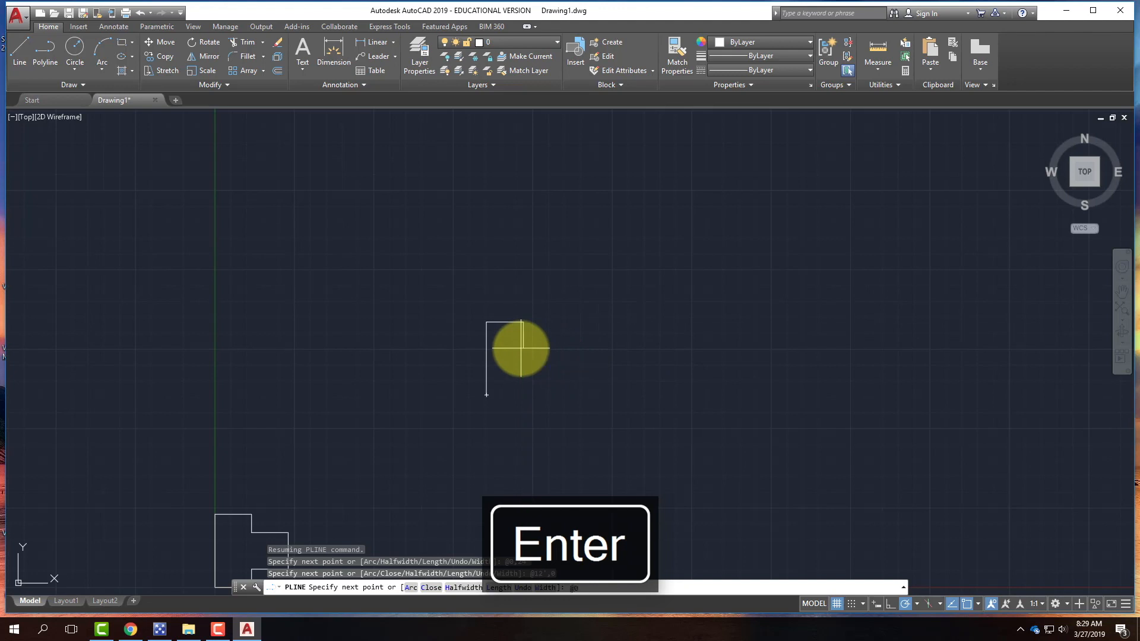
pyautogui.write("0,-6'")
pyautogui.press('Return')
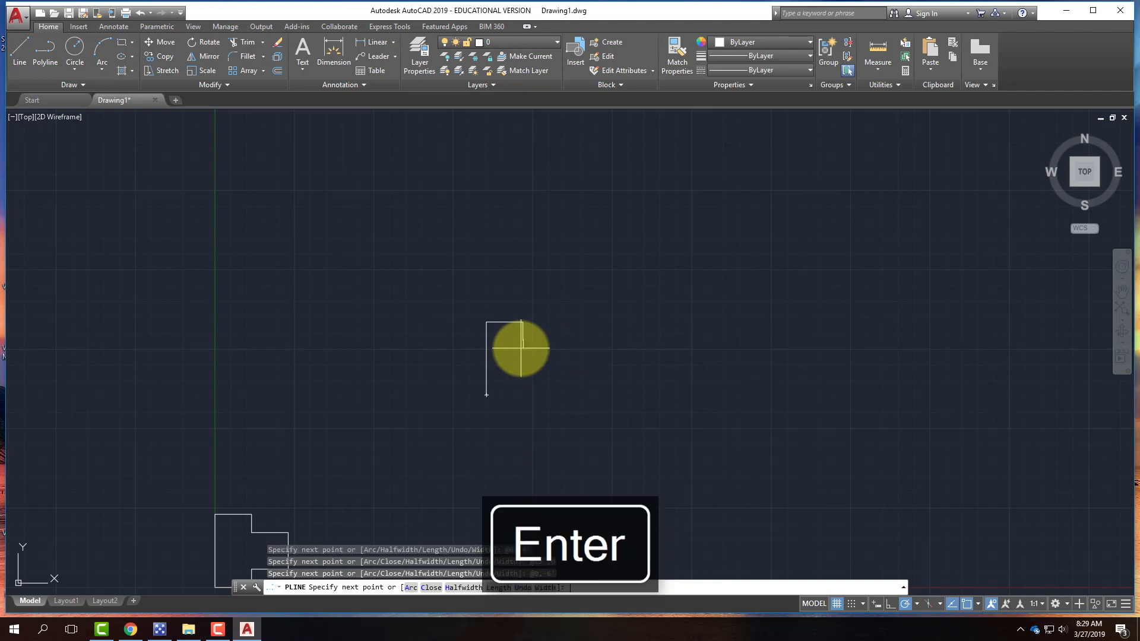
pyautogui.write('@12')
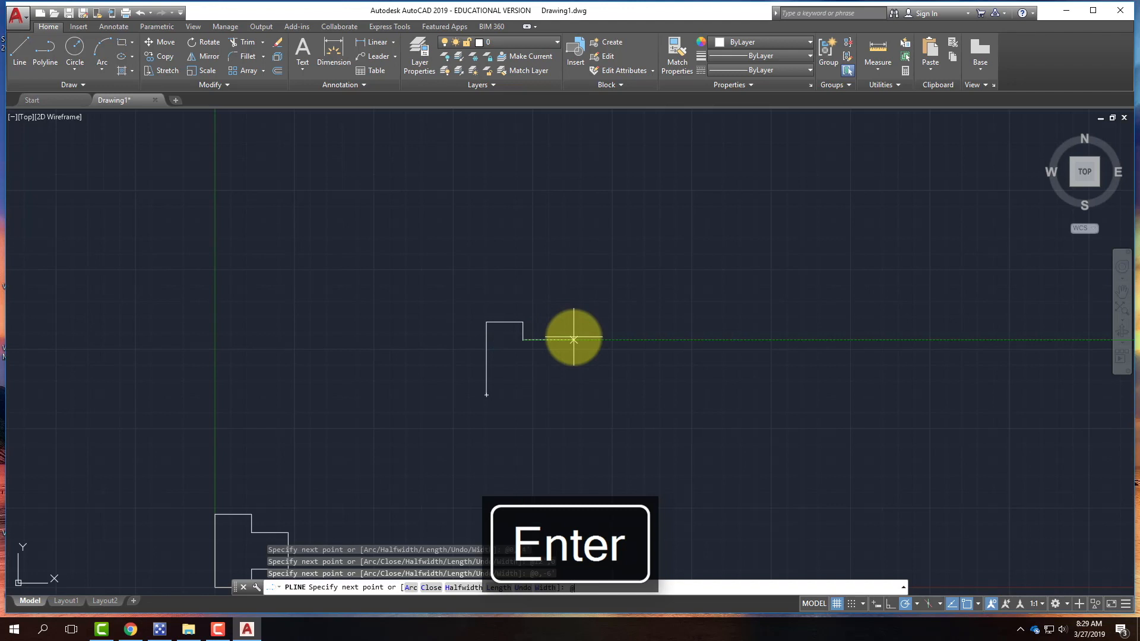
pyautogui.write("',0")
pyautogui.press('Return')
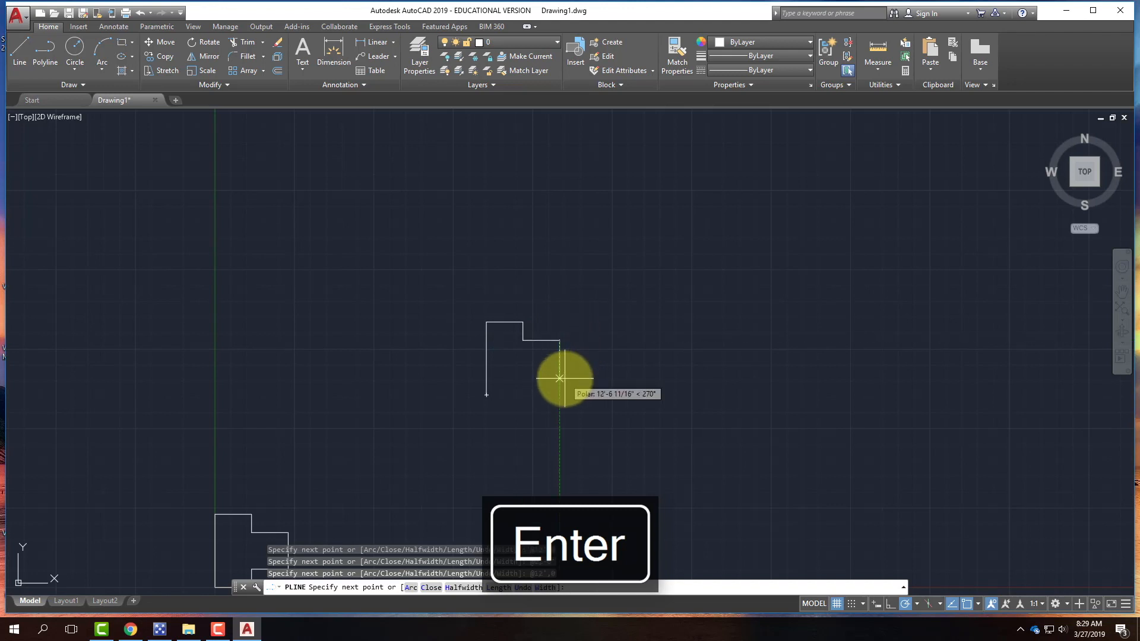
pyautogui.write("@0,-12'")
pyautogui.press('Return')
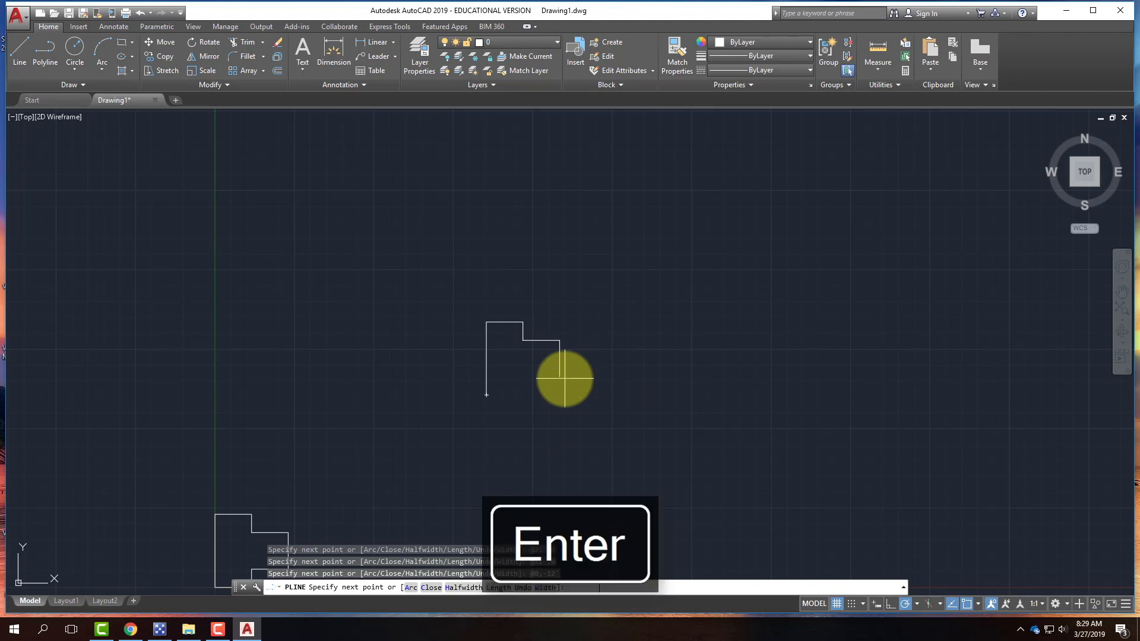
# Draw the polyline's segment back toward the left side with the relative coordinate @-12',0
pyautogui.write('@-')
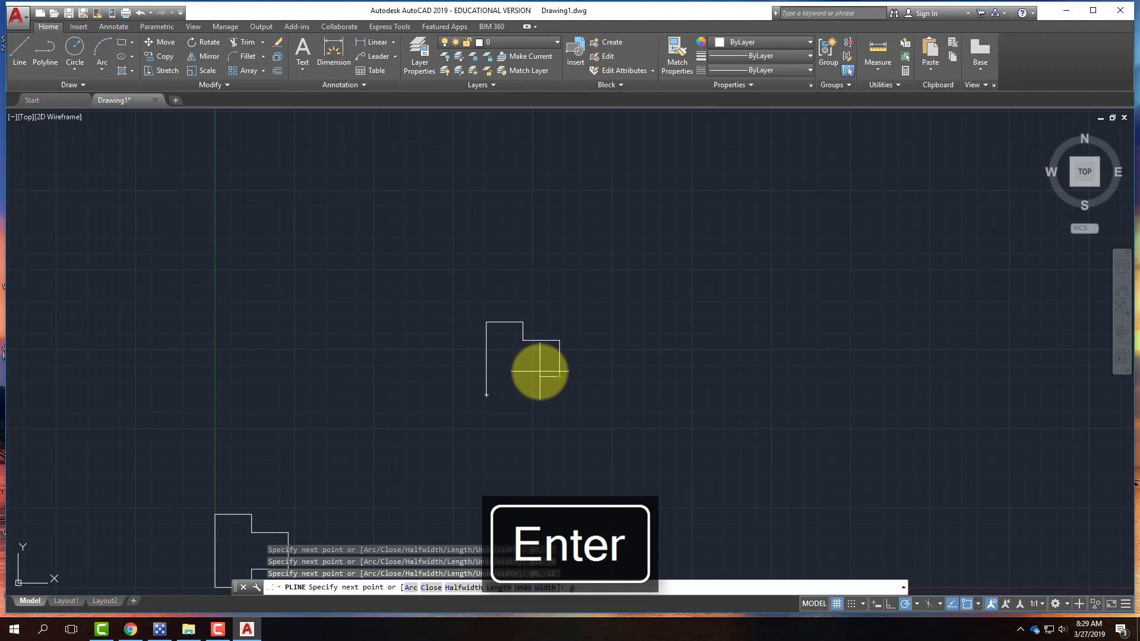
pyautogui.write(',0')
pyautogui.press('Return')
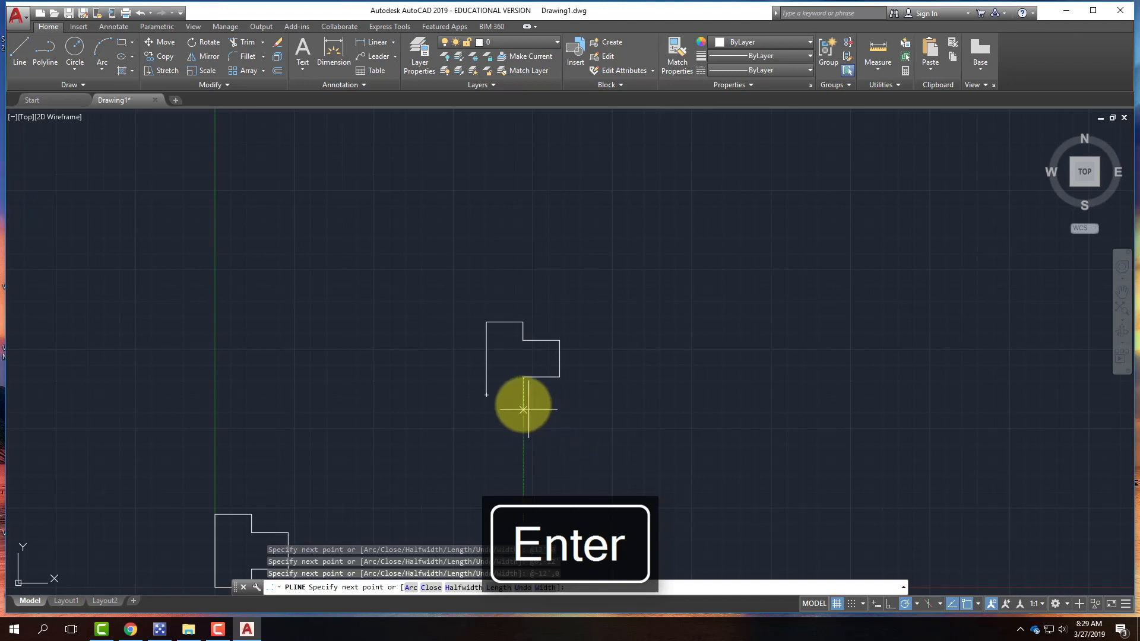
# Draw the polyline's last downward segment with @0,-6' and close the shape at its start point
pyautogui.write('@0,-6')
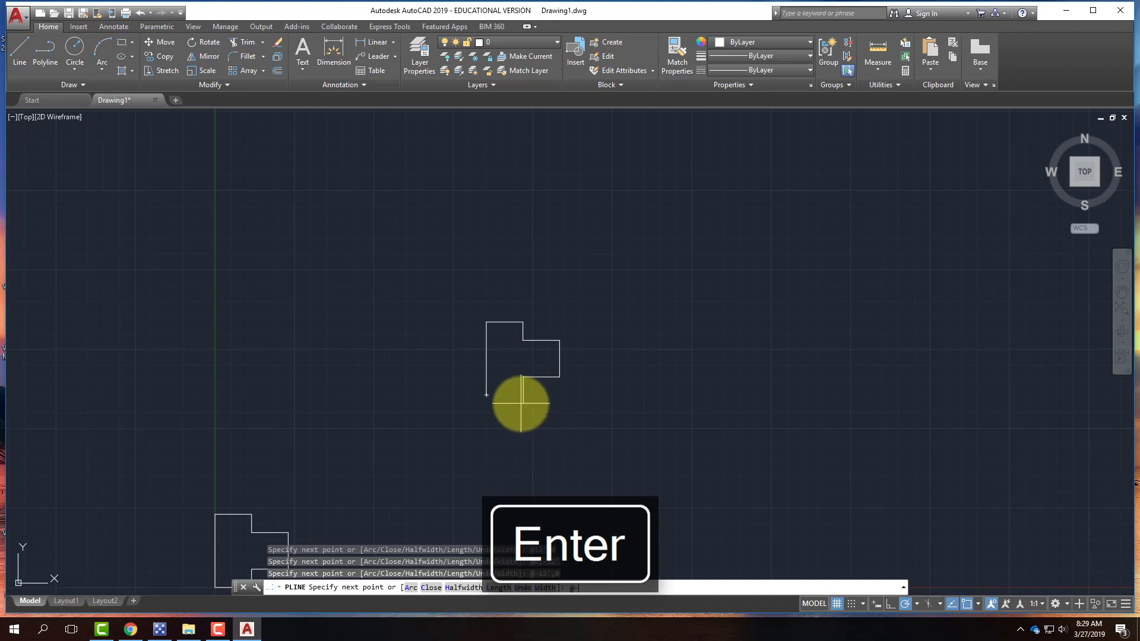
pyautogui.press('BackSpace')
pyautogui.write('0,')
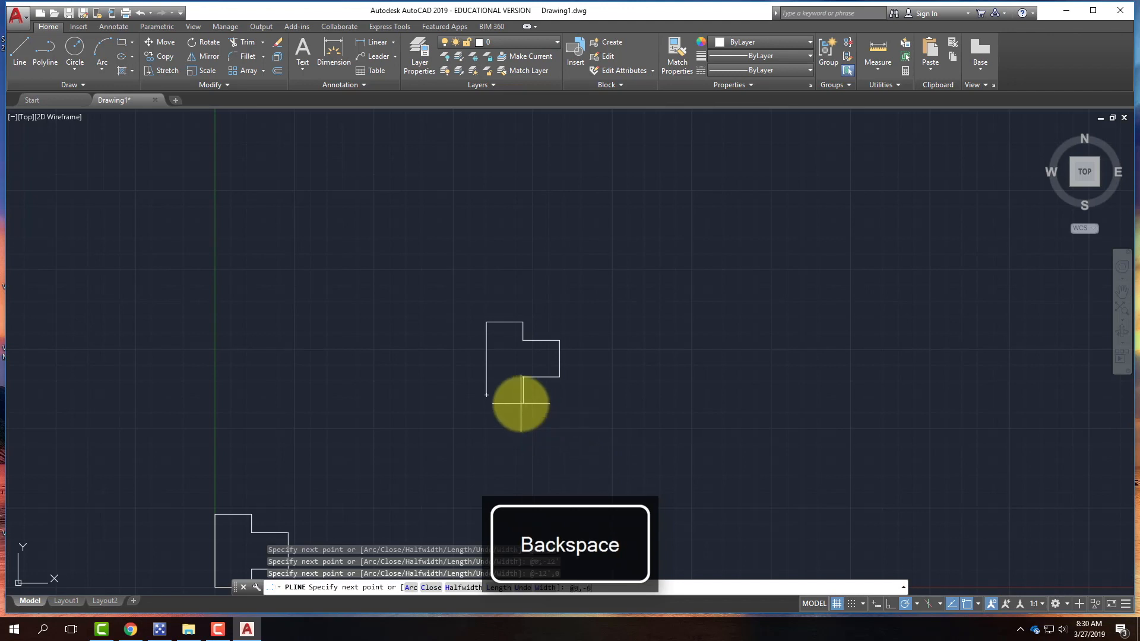
pyautogui.write('-6')
pyautogui.press('Return')
pyautogui.click(485, 394)
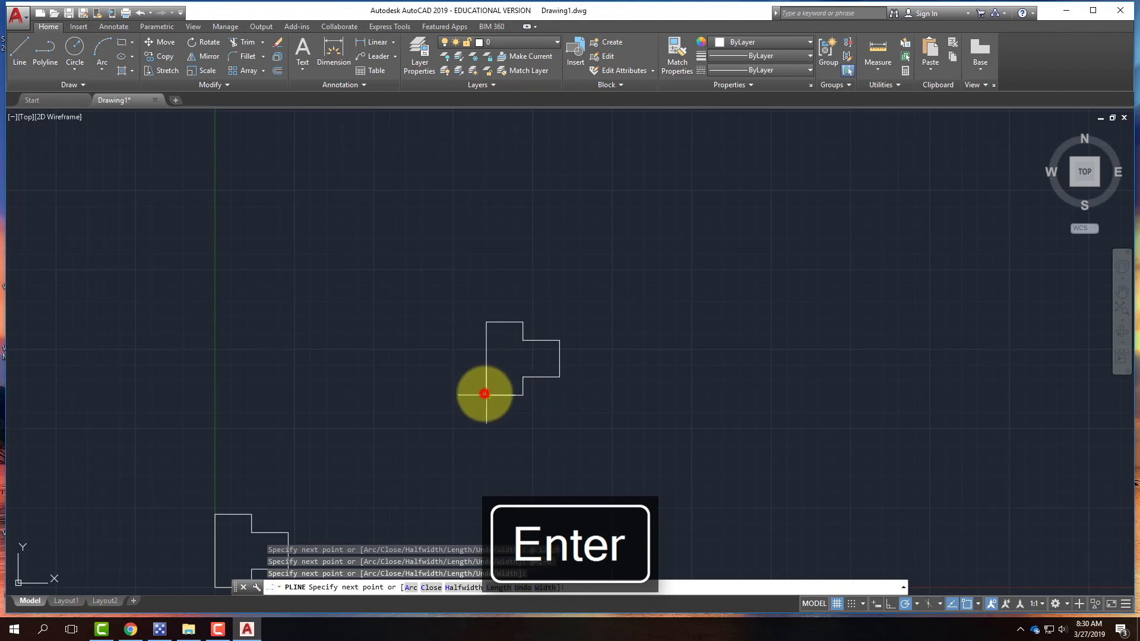
pyautogui.press('Return')
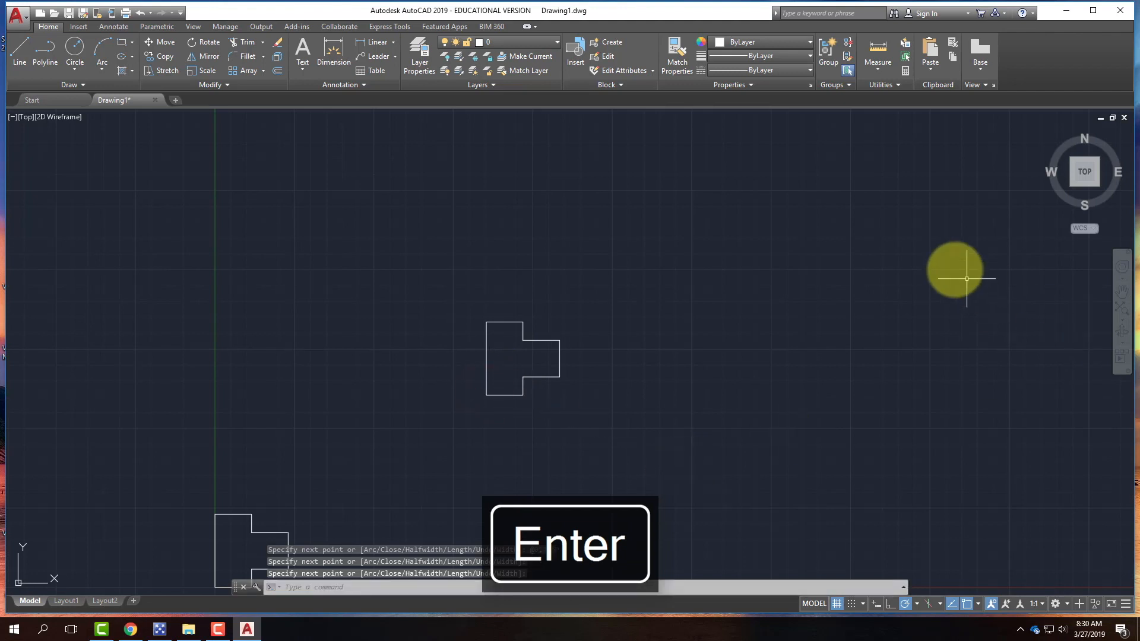
# Delete the polyline copy of the outline
pyautogui.click(517, 394)
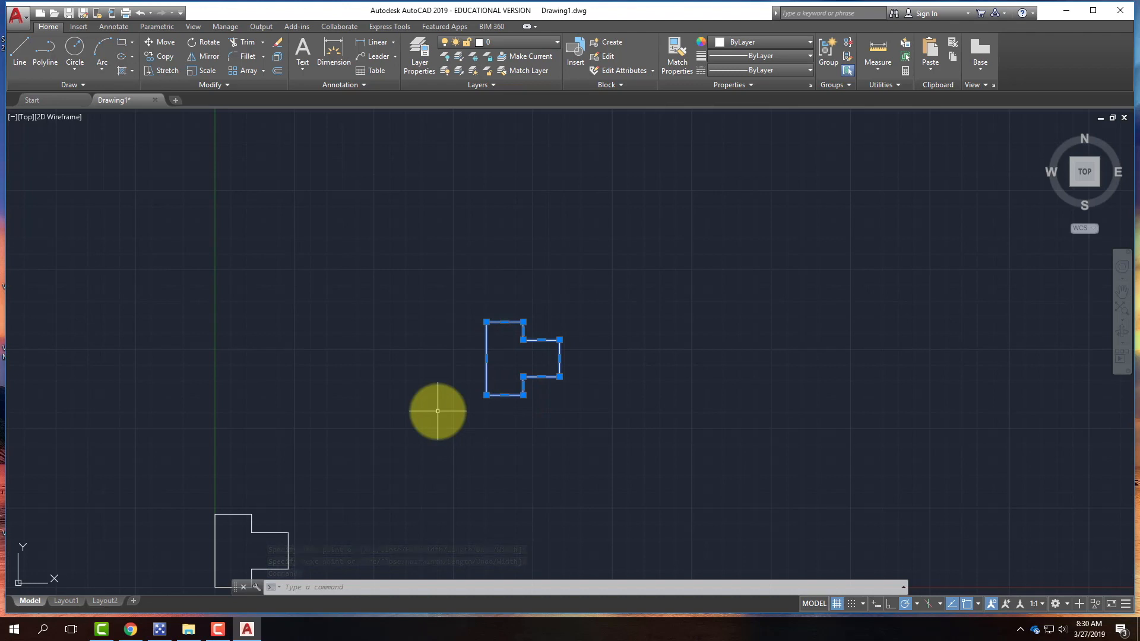
pyautogui.press('Delete')
pyautogui.moveTo(441, 408)
pyautogui.mouseDown(button='middle')
pyautogui.moveTo(443, 341)
pyautogui.moveTo(433, 374)
pyautogui.moveTo(301, 270)
pyautogui.mouseUp(button='middle')
pyautogui.scroll(2, 300, 270)
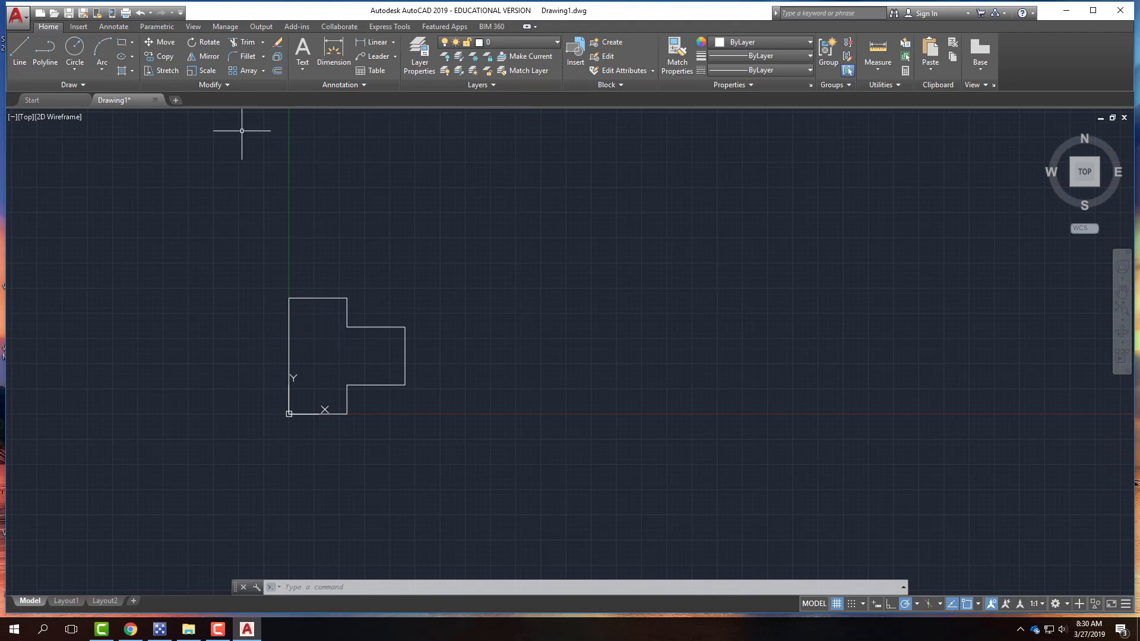
pyautogui.click(18, 50)
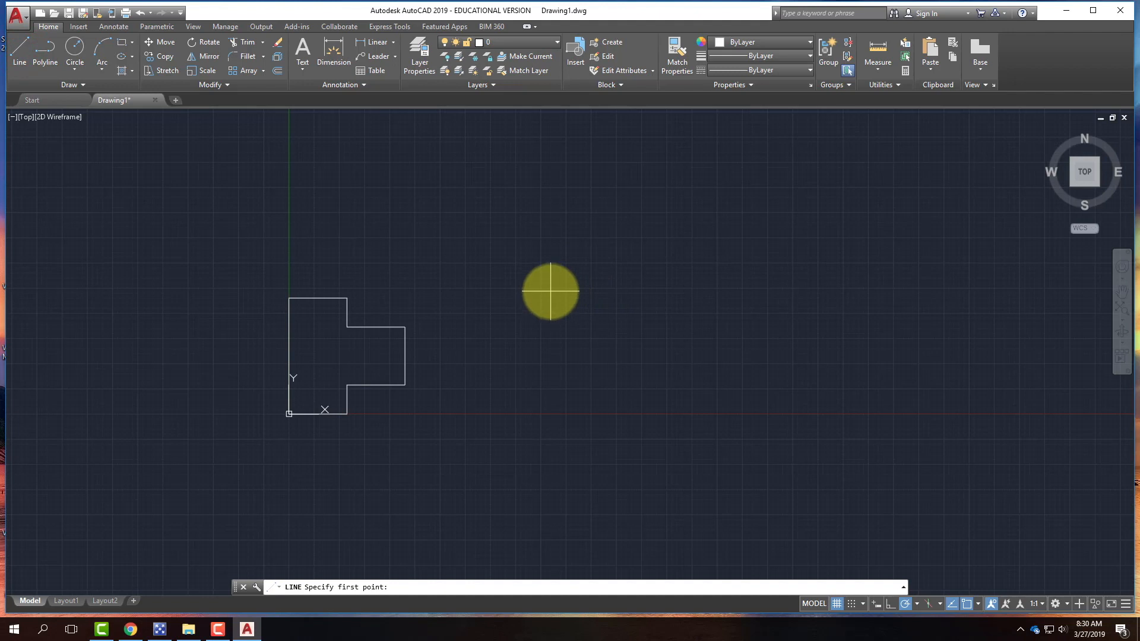
pyautogui.click(550, 291)
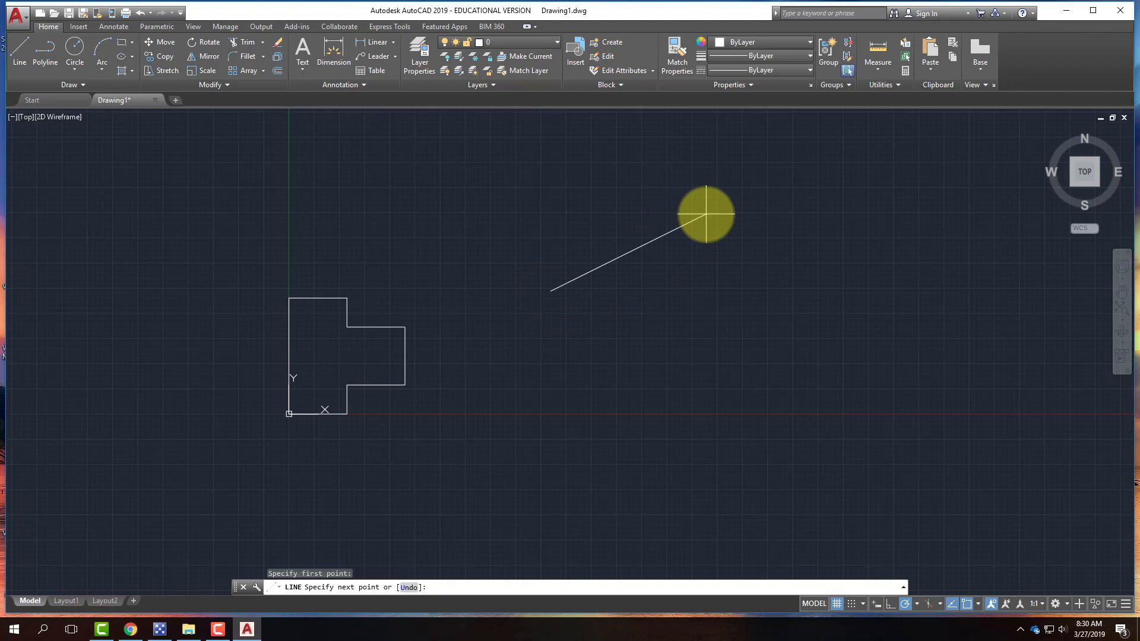
pyautogui.press('F8')
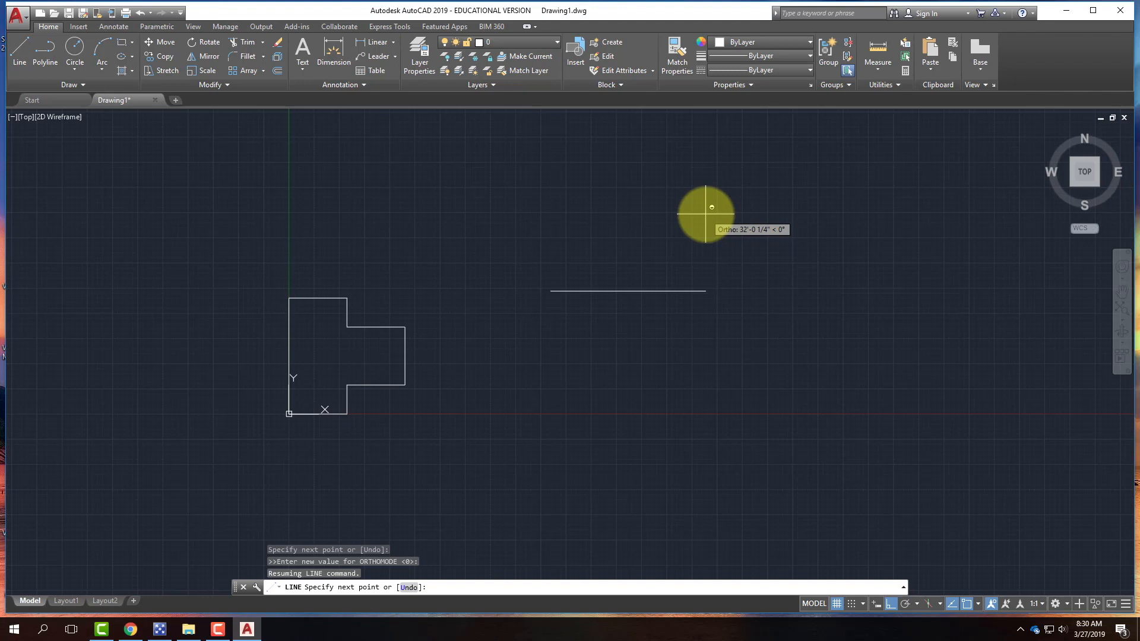
pyautogui.press('F10')
pyautogui.write("@12',6'")
pyautogui.press('Return')
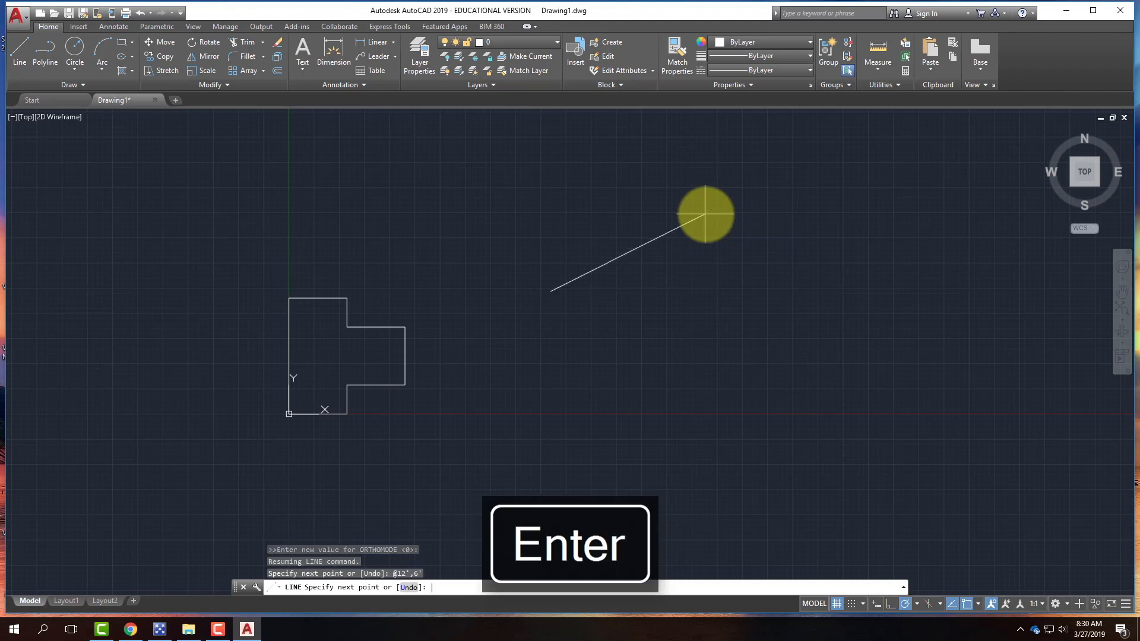
pyautogui.press('Return')
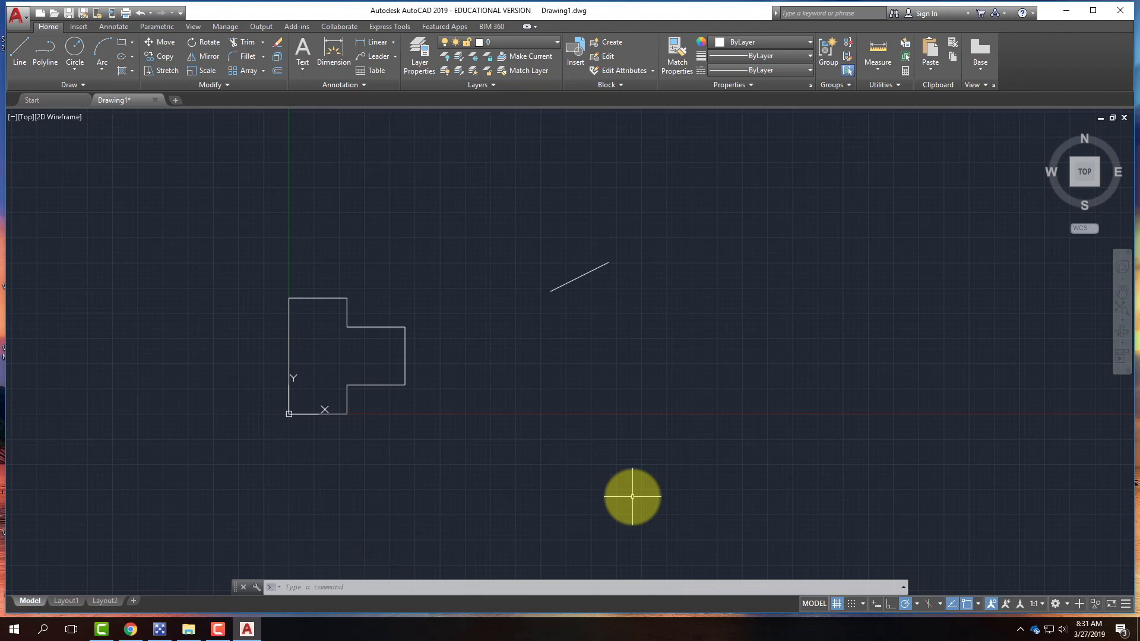
# Delete the diagonal line beside the outline
pyautogui.click(634, 315)
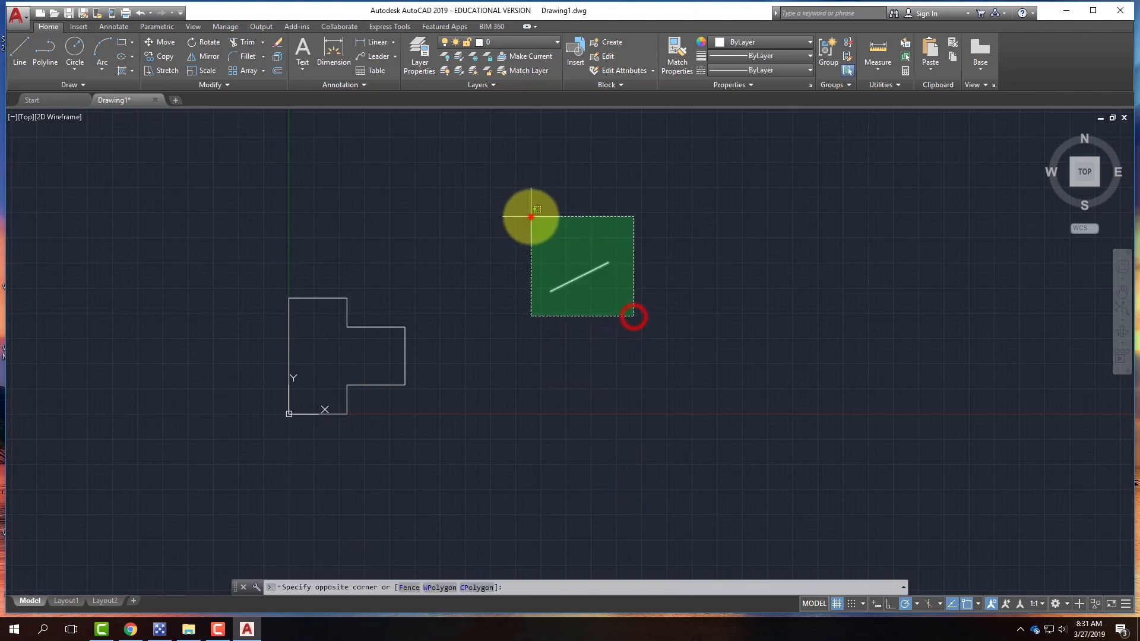
pyautogui.click(530, 216)
pyautogui.press('Delete')
pyautogui.scroll(4, 299, 301)
pyautogui.scroll(-5, 315, 193)
pyautogui.scroll(4, 314, 226)
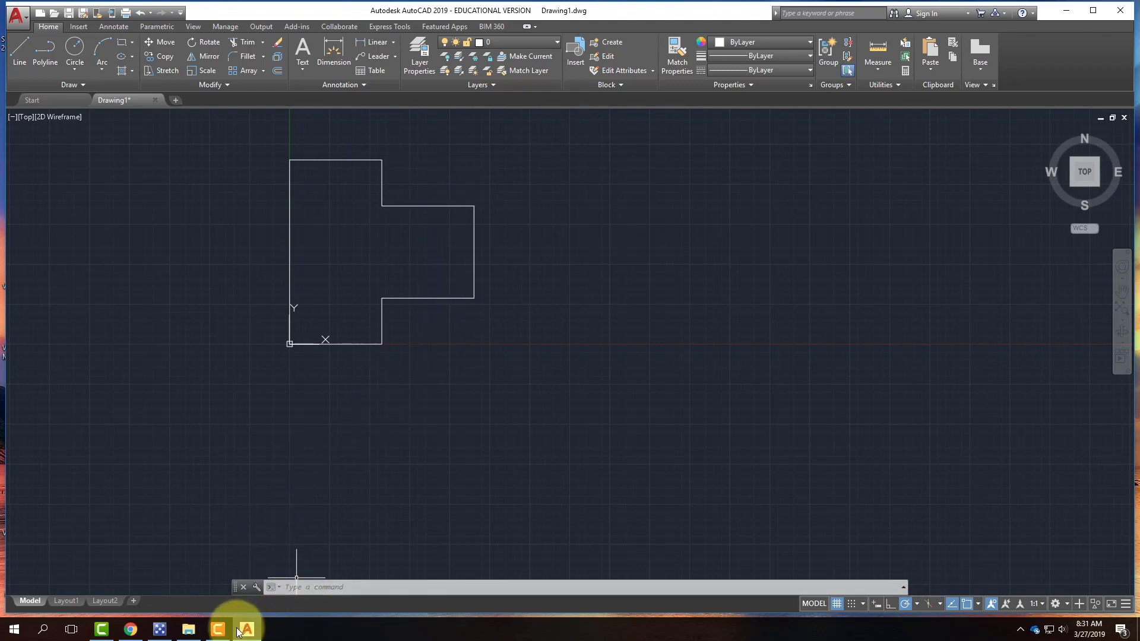
# Switch to Chrome, examine the dimensions in the Ex120-FloorPlan.jpg image, and return to AutoCAD
pyautogui.click(130, 629)
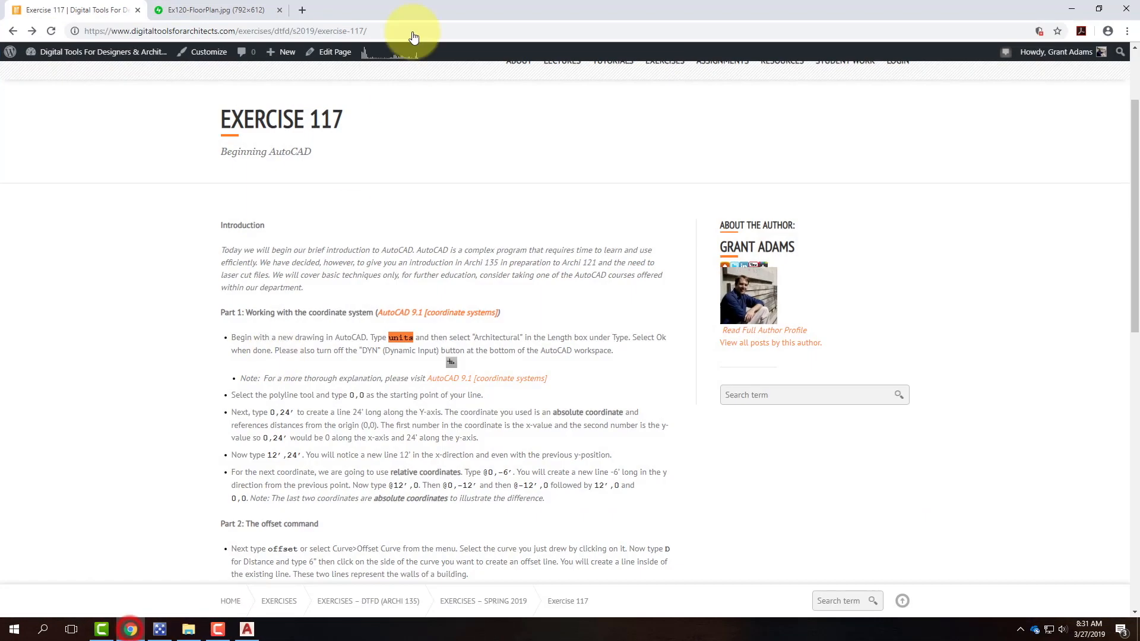
pyautogui.click(232, 9)
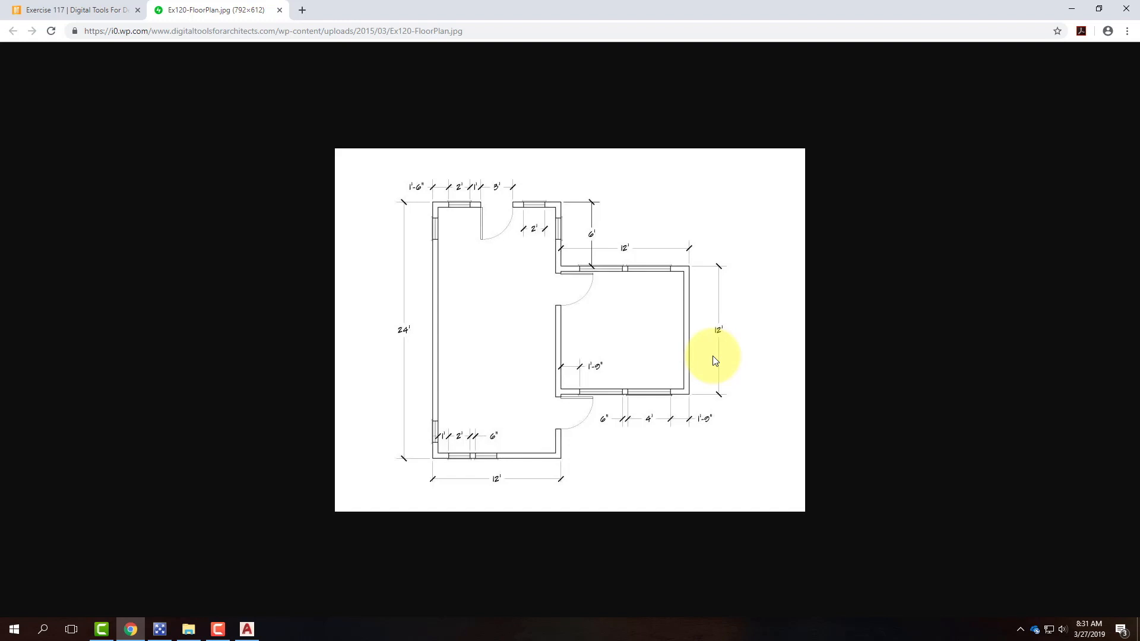
pyautogui.click(1076, 10)
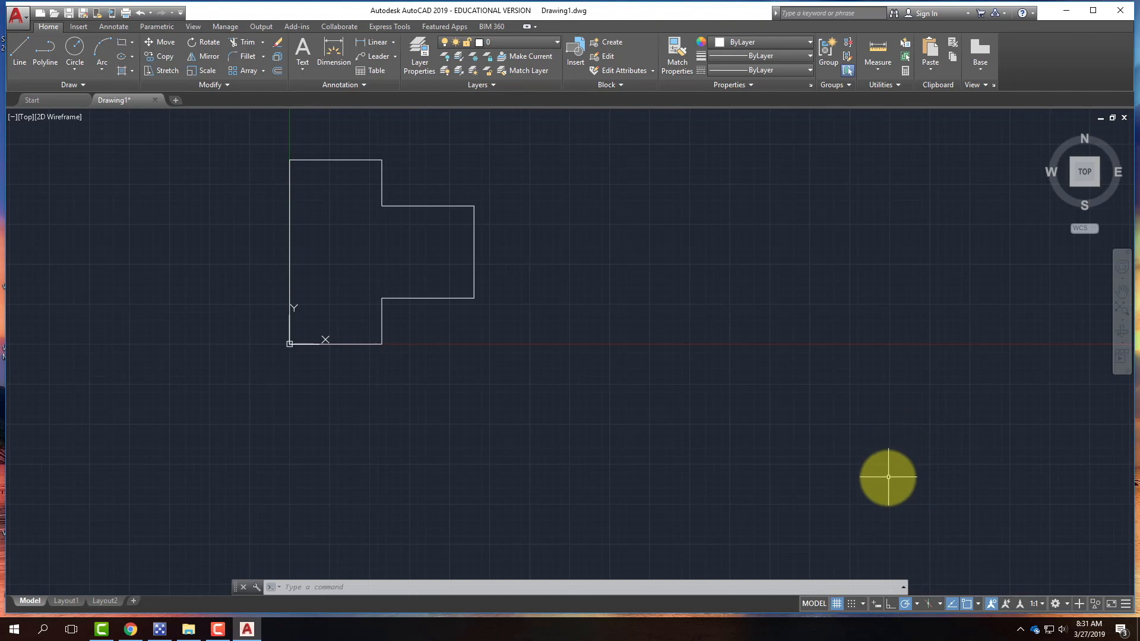
# Turn on Dynamic Input and start a polyline, switching Dynamic Input off and back on to compare the start-point prompt
pyautogui.click(874, 604)
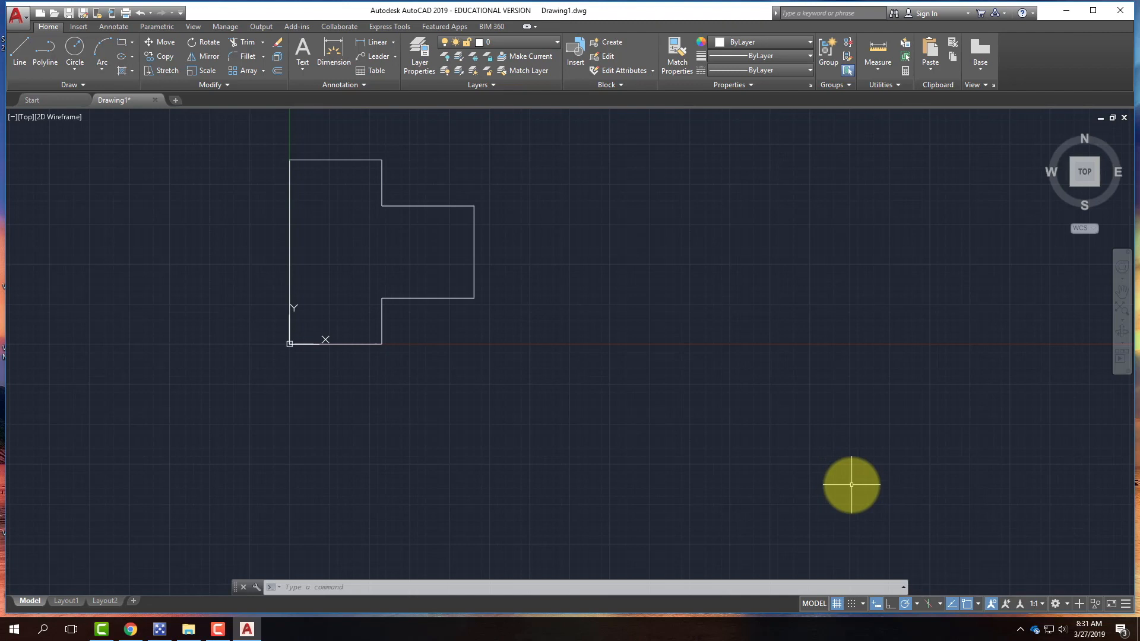
pyautogui.click(37, 47)
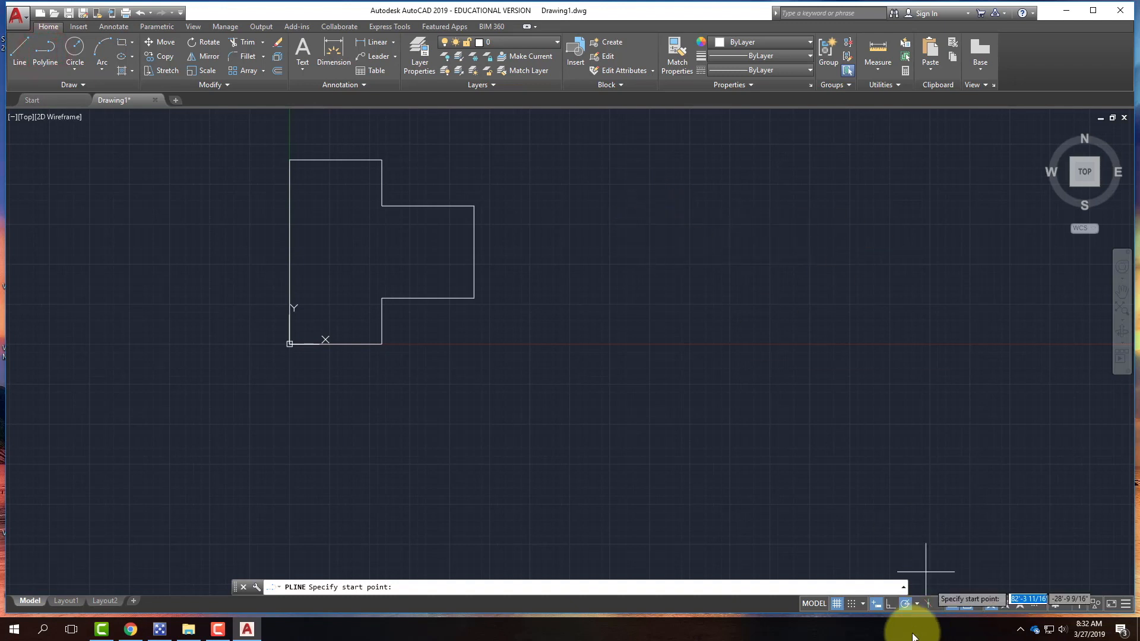
pyautogui.click(876, 603)
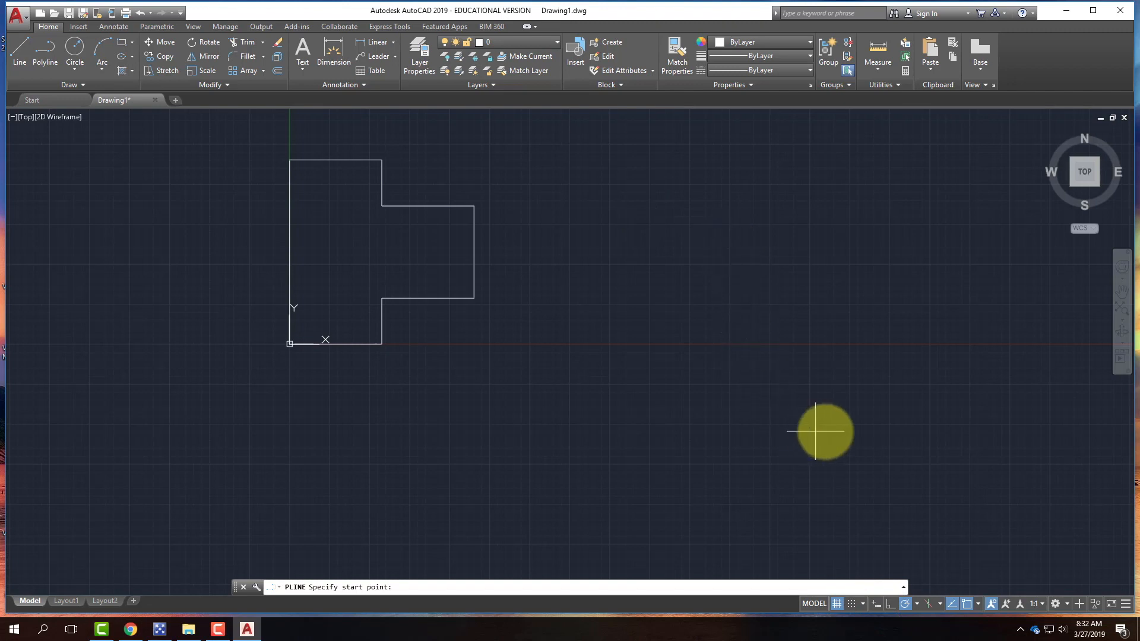
pyautogui.click(875, 604)
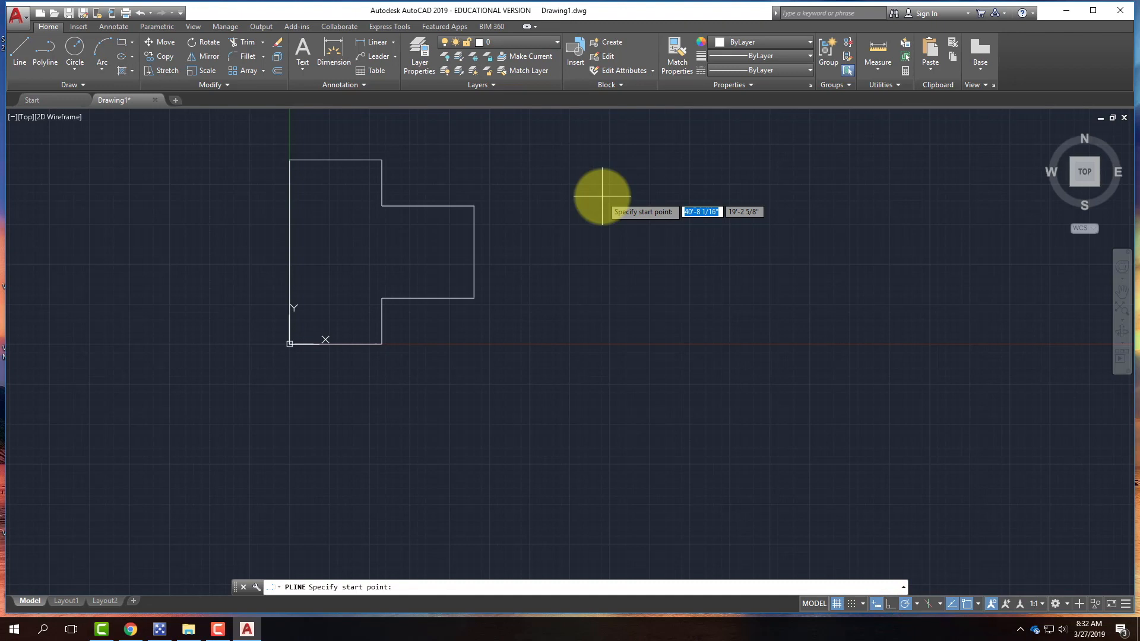
# Start the polyline beside the outline at about 40'-8", 19'-3" and draw segments 24' up and 12' to the right
pyautogui.click(601, 196)
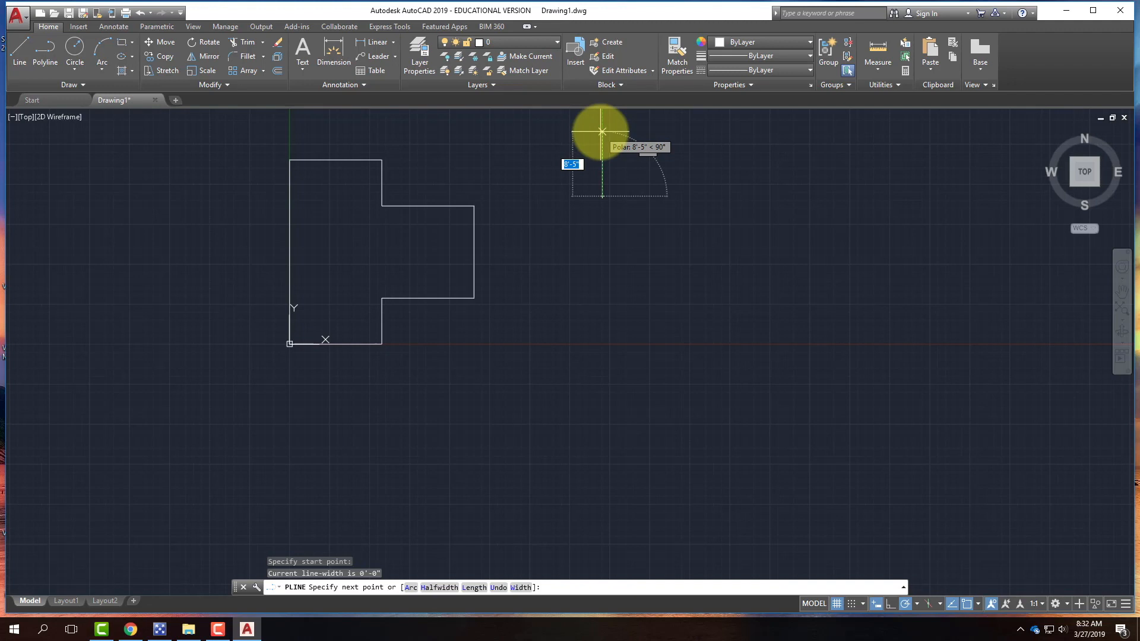
pyautogui.write('24')
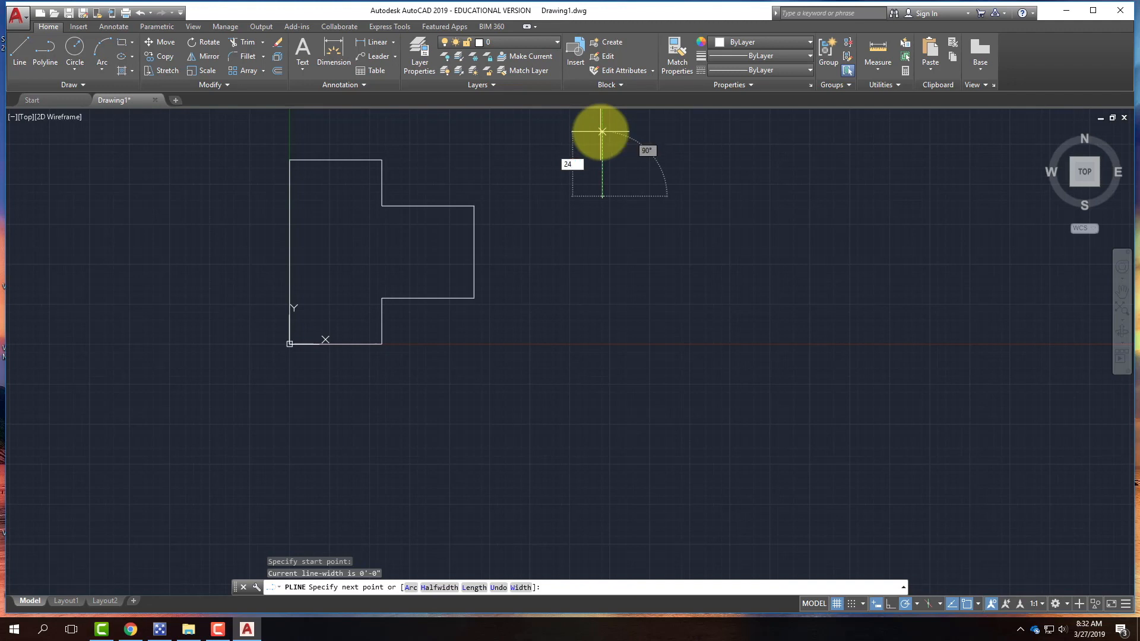
pyautogui.press('Return')
pyautogui.scroll(-5, 512, 271)
pyautogui.scroll(5, 566, 286)
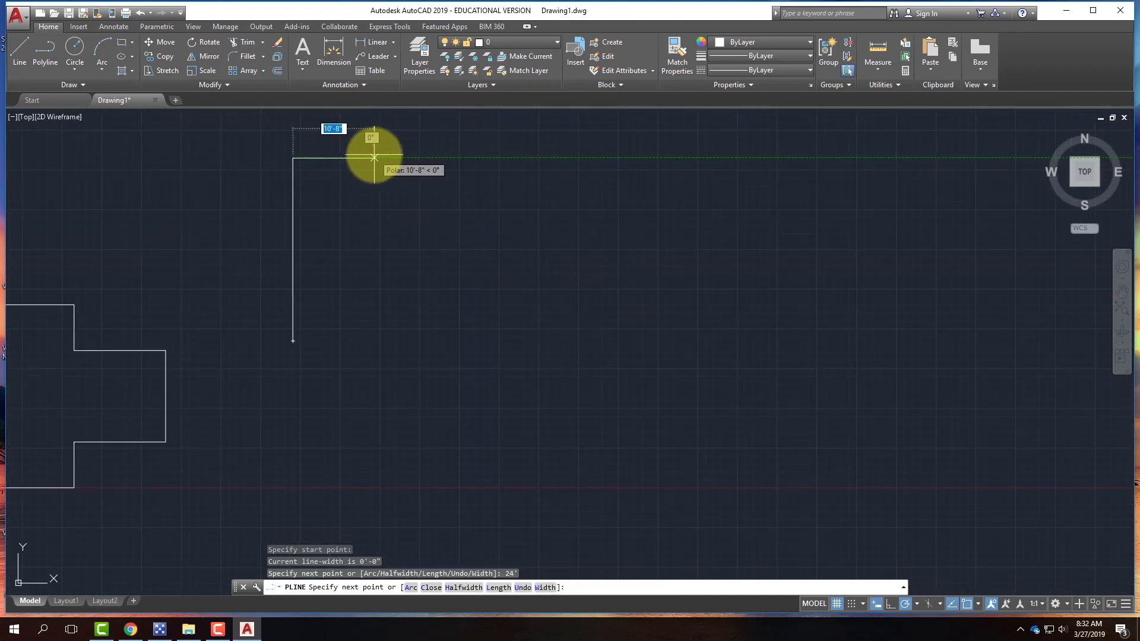
pyautogui.write("12'")
pyautogui.press('Return')
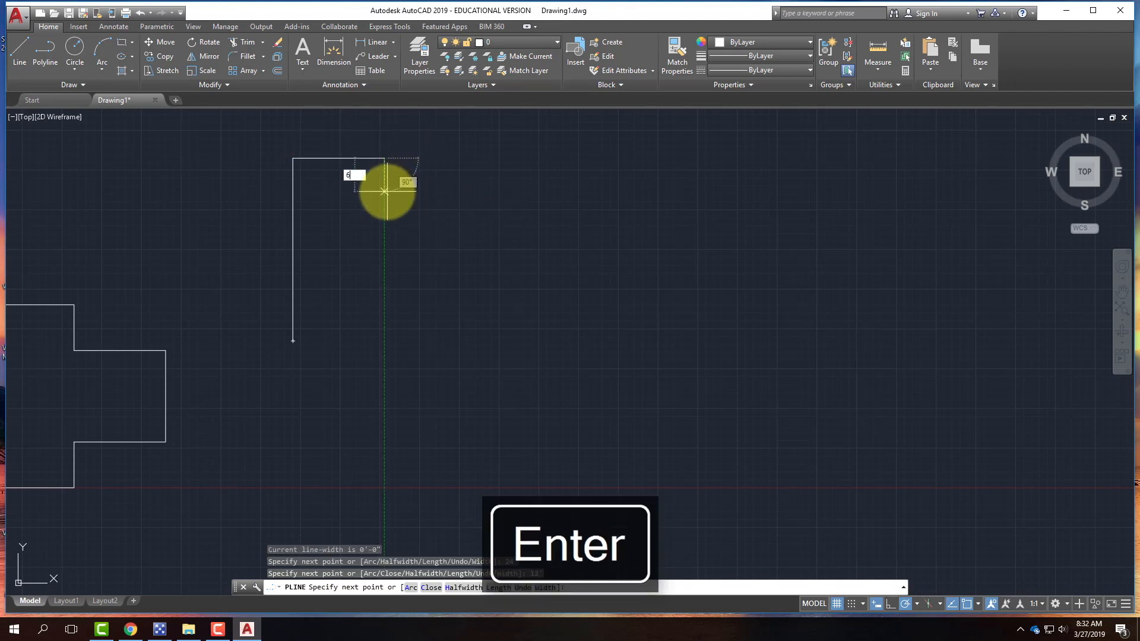
# Continue the polyline with segments 6' down, 12' to the right and 12' down
pyautogui.write("6'")
pyautogui.press('Return')
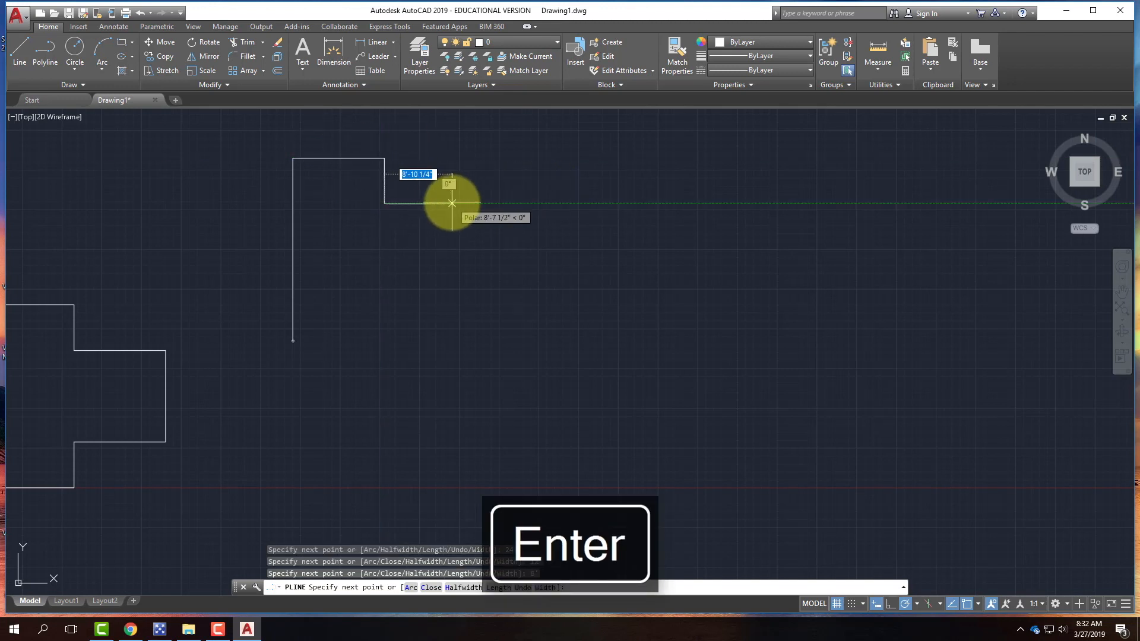
pyautogui.write("12'")
pyautogui.press('Return')
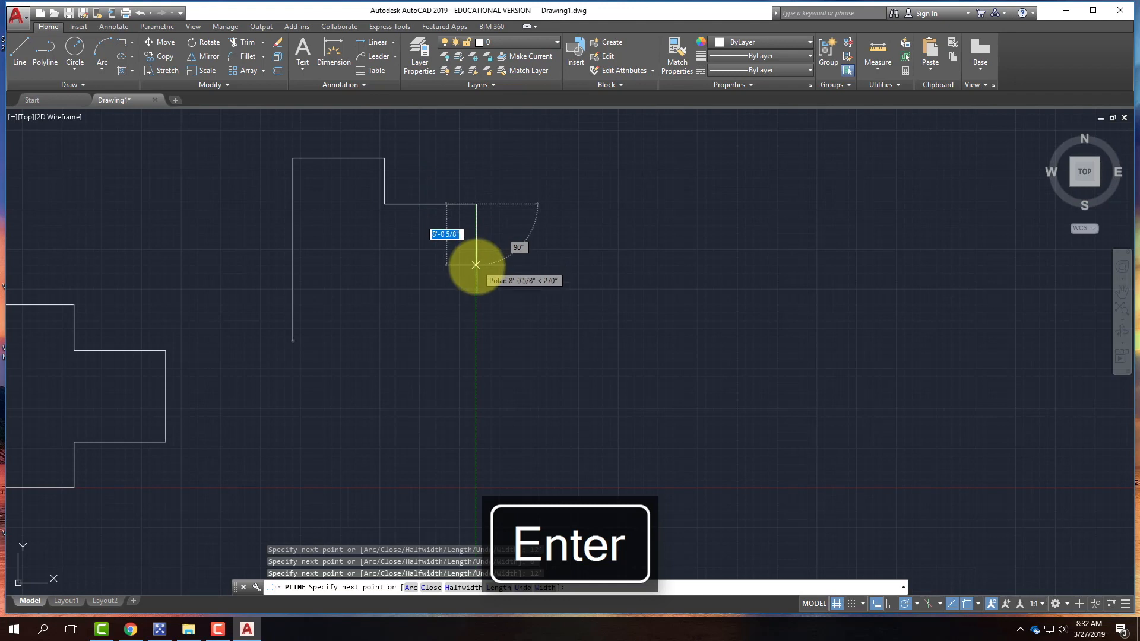
pyautogui.write("12'")
pyautogui.press('Return')
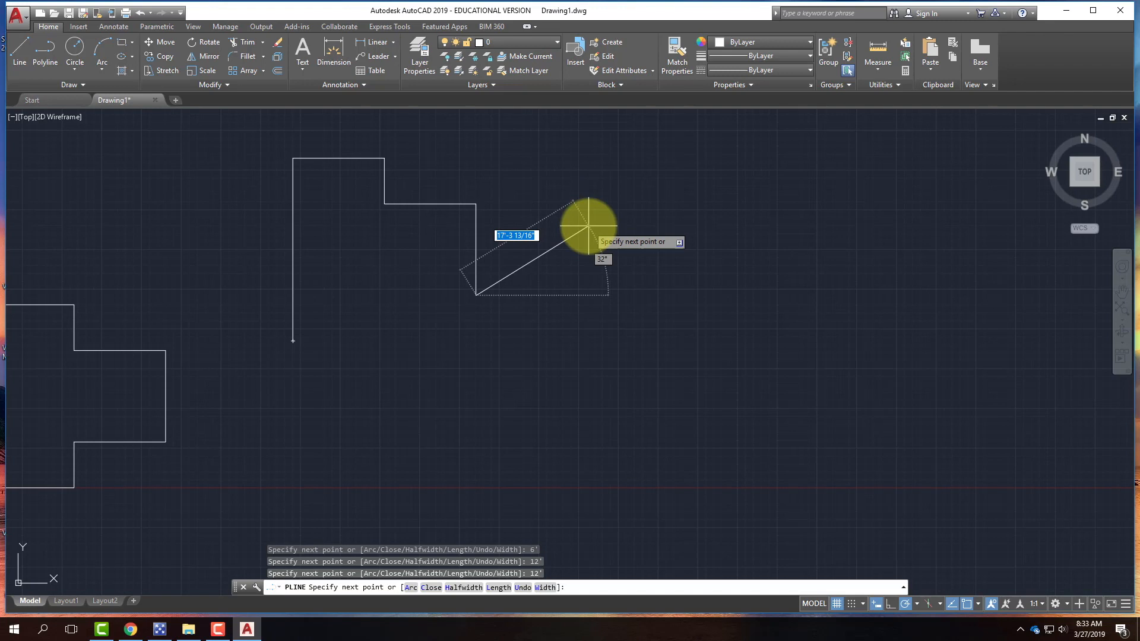
# Add a polyline segment 102' long at a 30° angle and finish the polyline
pyautogui.press('Tab')
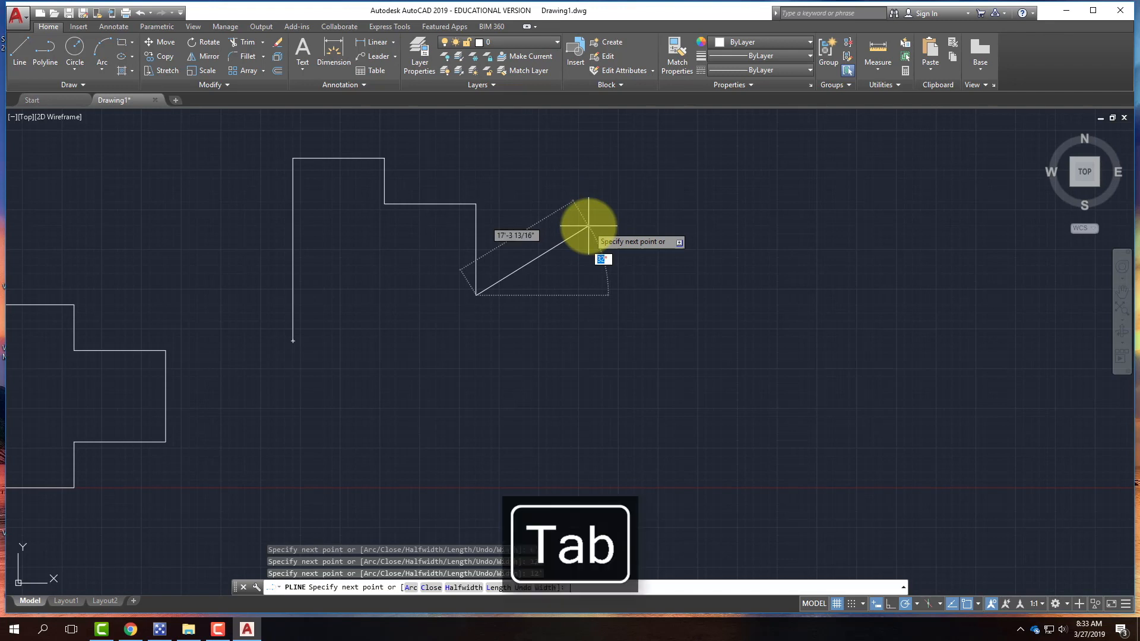
pyautogui.write('30')
pyautogui.press('Tab')
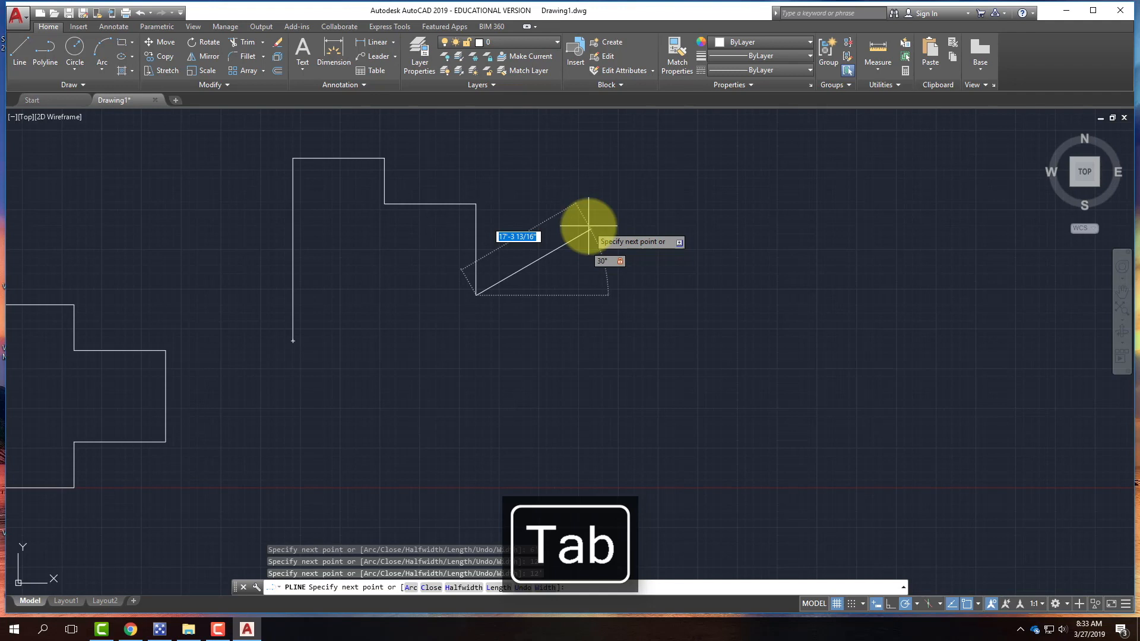
pyautogui.write('102')
pyautogui.press('Return')
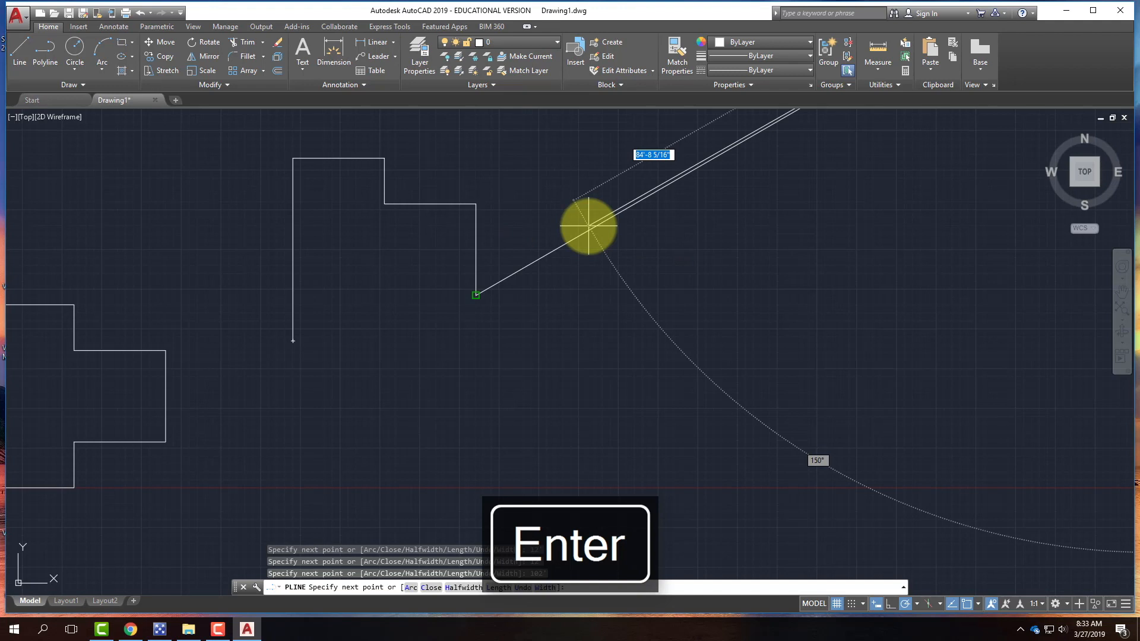
pyautogui.scroll(-8, 653, 385)
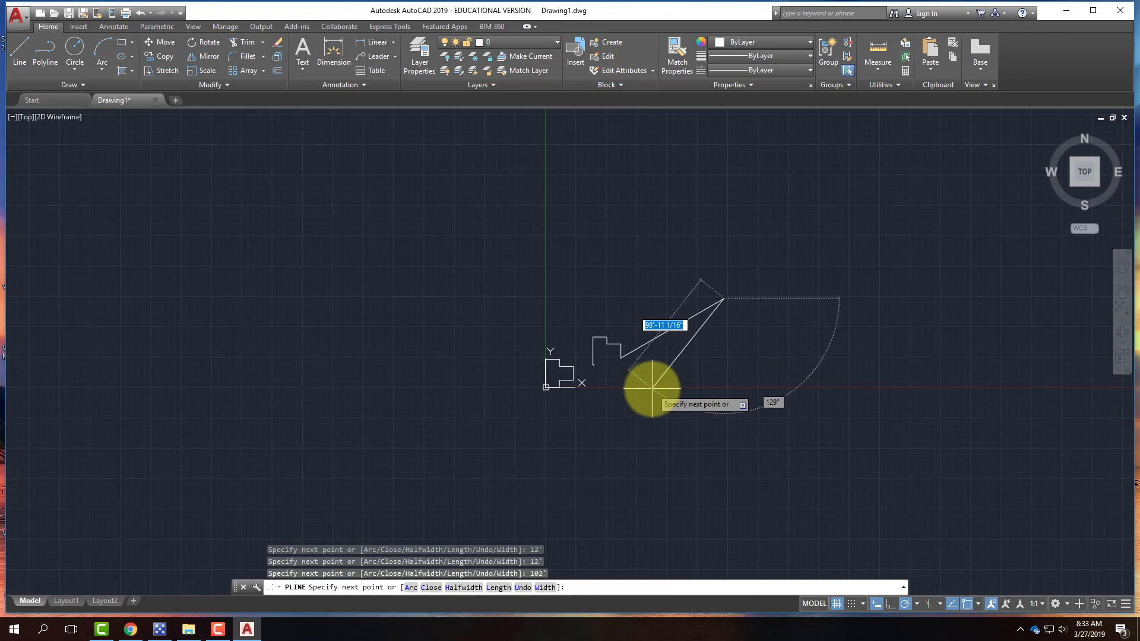
pyautogui.press('Return')
# Delete the open polyline with the long slanted segment
pyautogui.scroll(8, 659, 356)
pyautogui.click(668, 361)
pyautogui.click(597, 240)
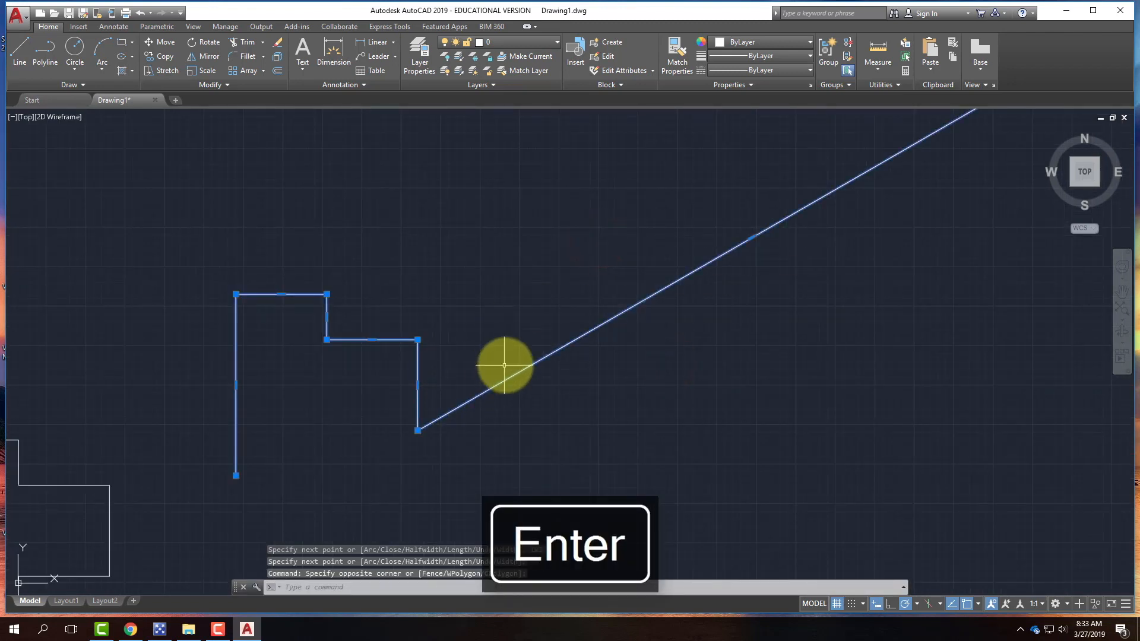
pyautogui.press('Delete')
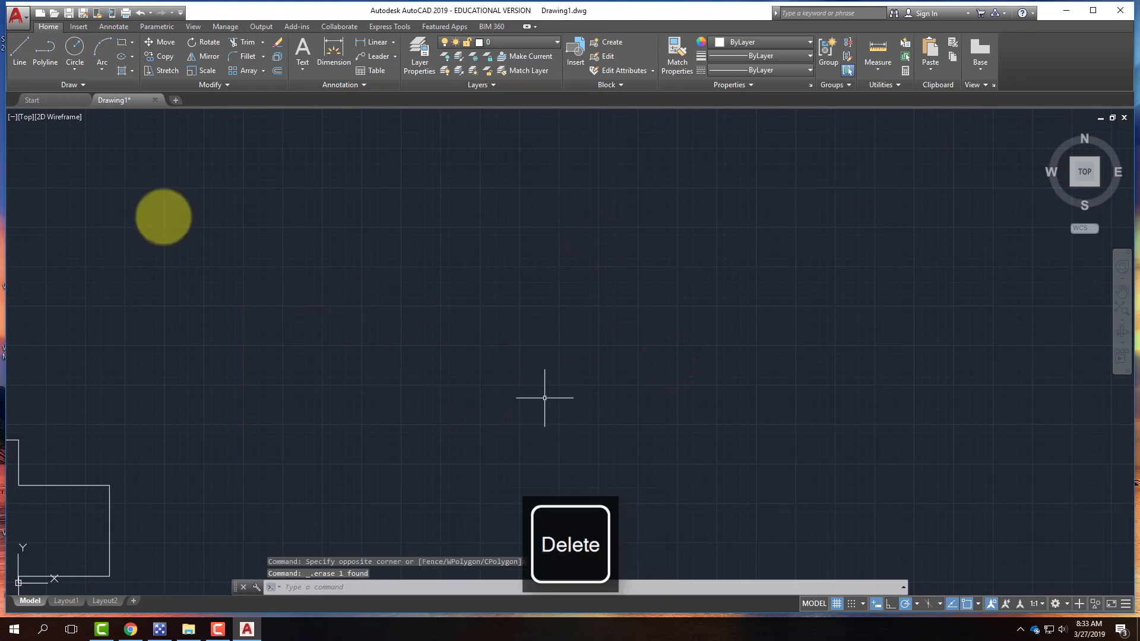
pyautogui.click(46, 48)
pyautogui.click(330, 373)
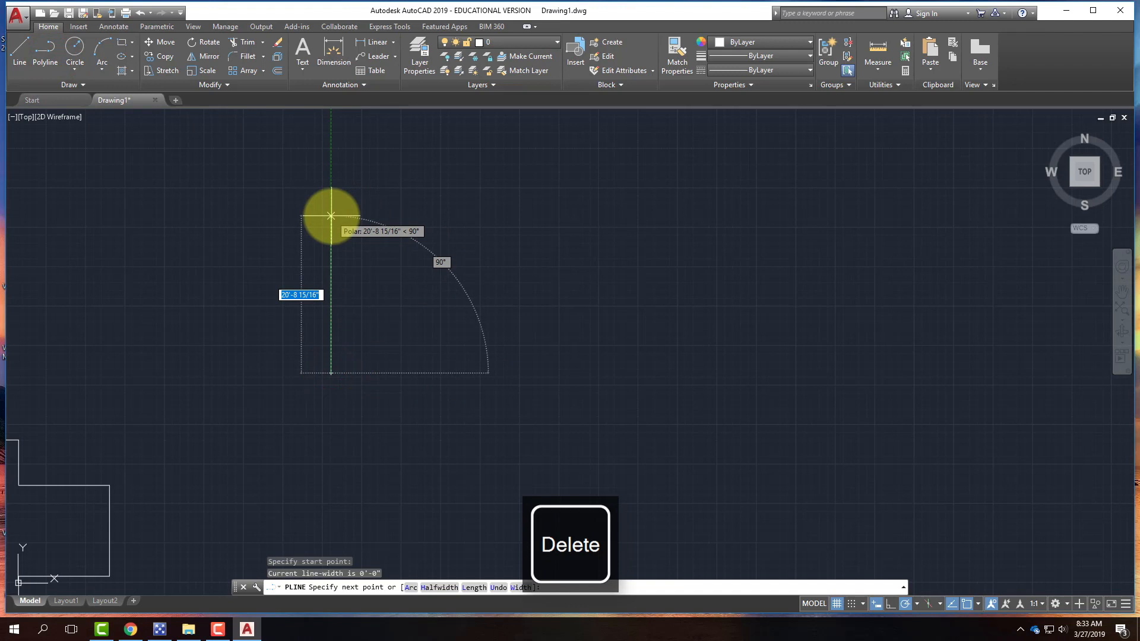
pyautogui.write('24')
pyautogui.press('Return')
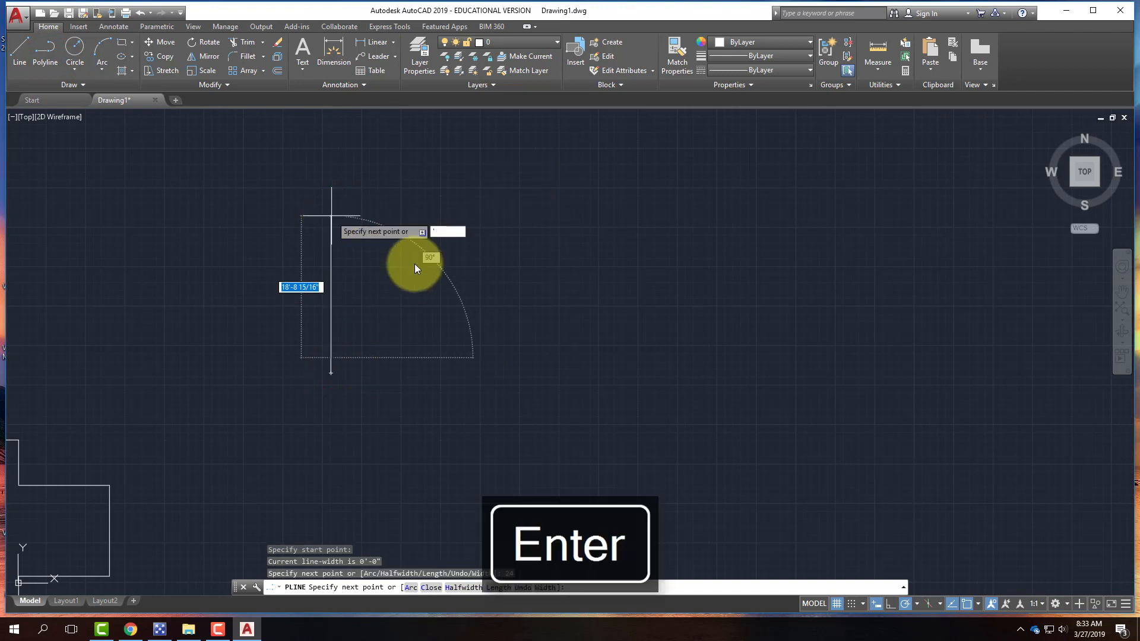
pyautogui.hotkey('ctrl', 'z')
pyautogui.press('Escape')
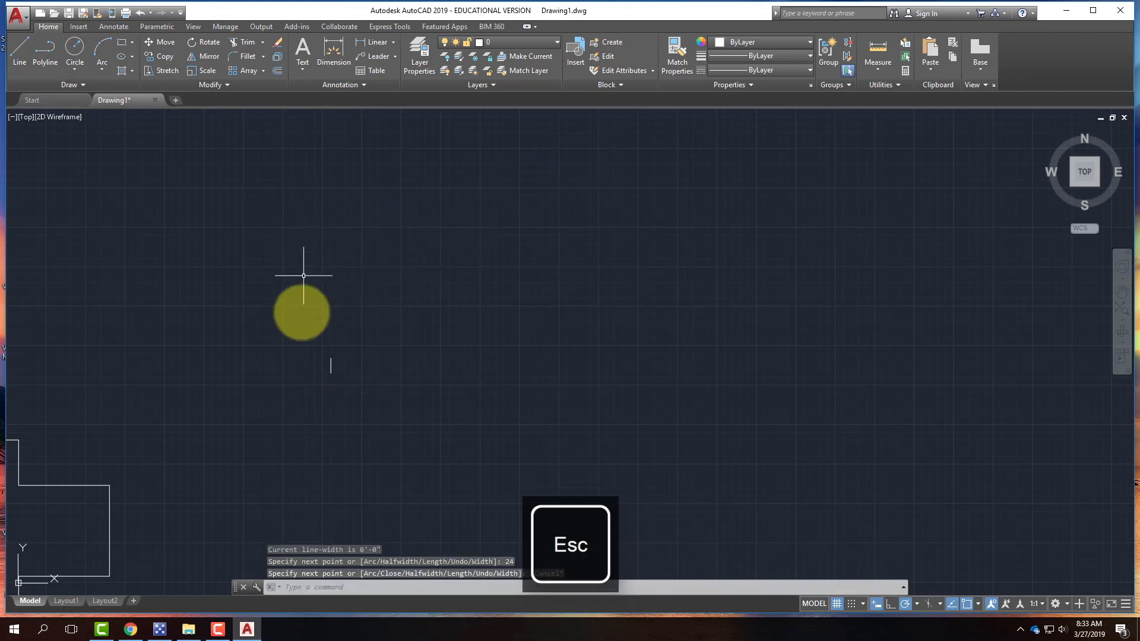
pyautogui.click(357, 377)
pyautogui.click(283, 315)
pyautogui.press('Delete')
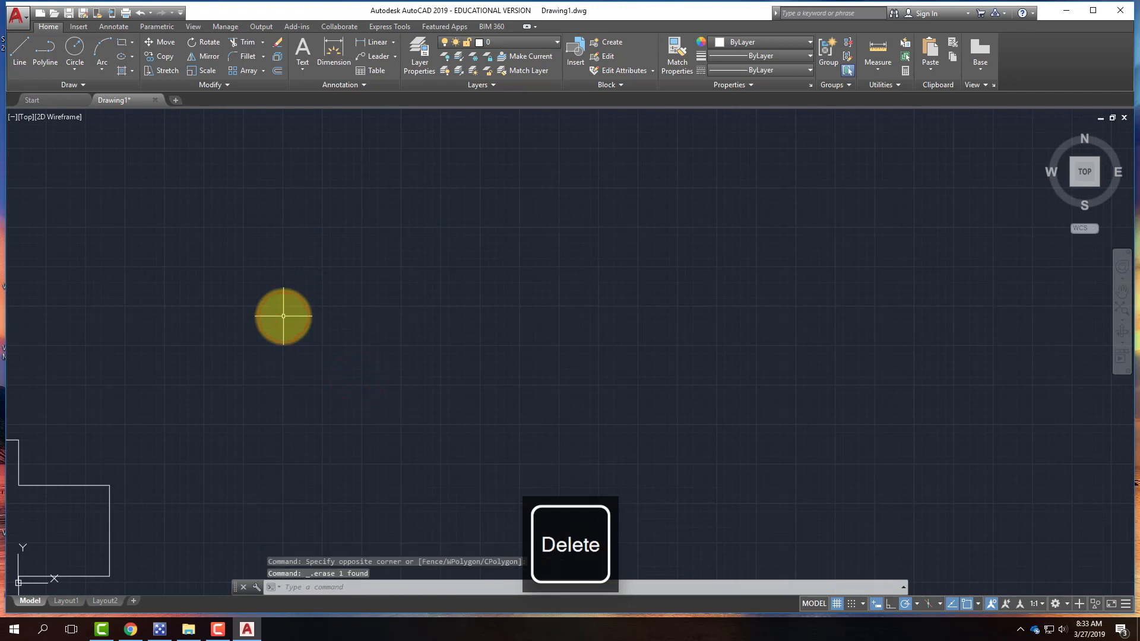
# Start a new polyline in the empty area beside the outline with segments 24' up and 12' to the right
pyautogui.click(49, 52)
pyautogui.click(346, 350)
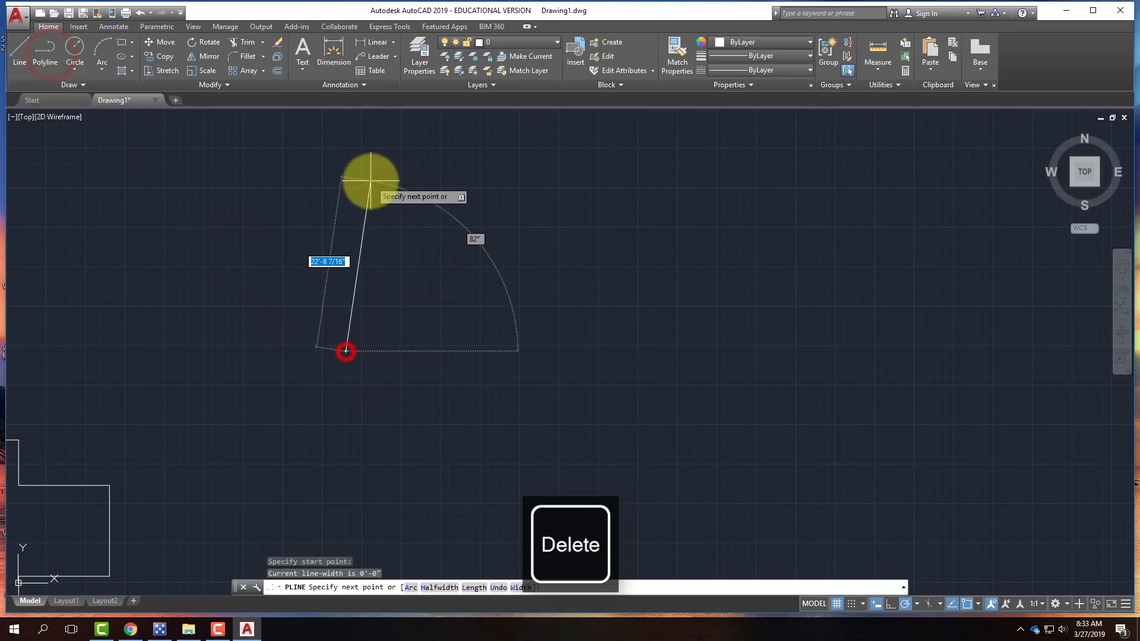
pyautogui.write('24')
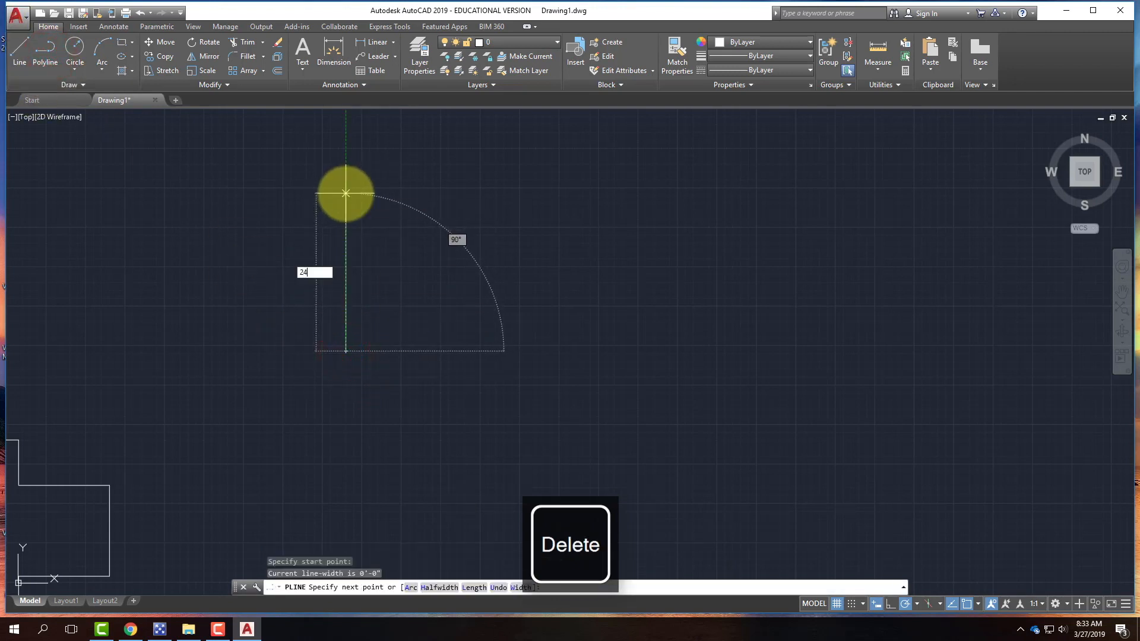
pyautogui.write("'")
pyautogui.press('Return')
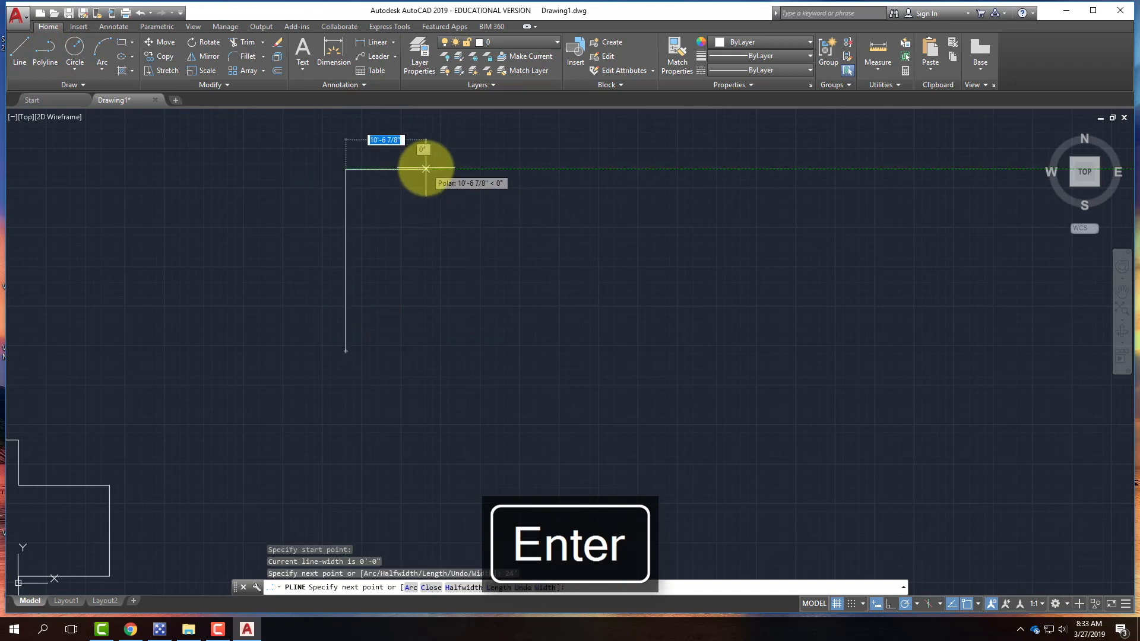
pyautogui.write("12'")
pyautogui.press('Return')
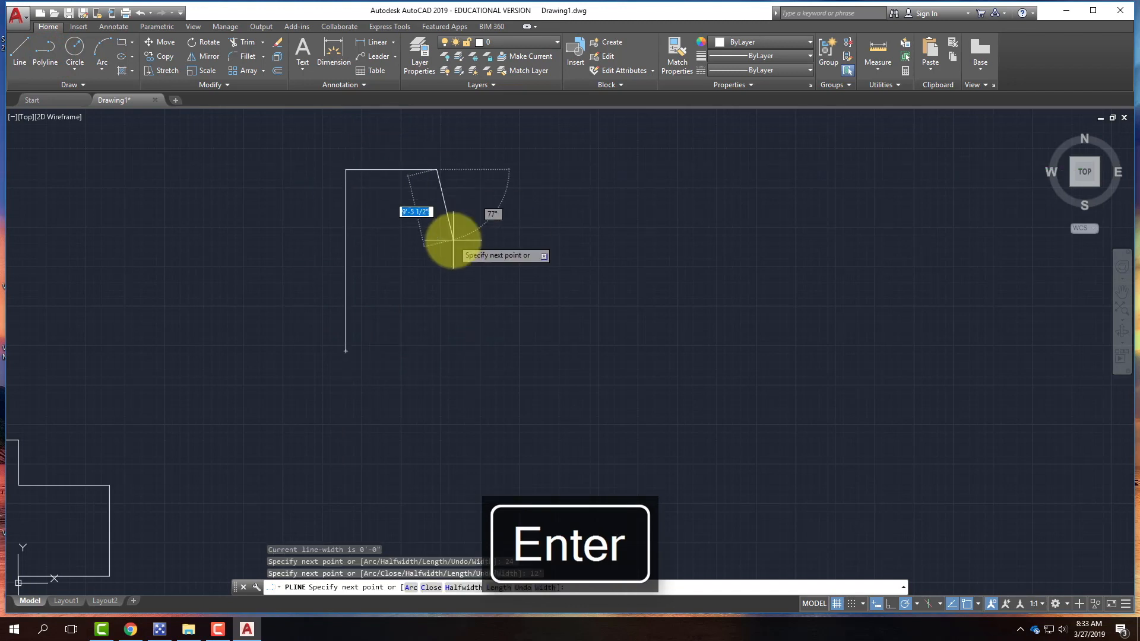
# Continue the polyline with segments 6' down, 12' to the right and 12' down
pyautogui.write("6'")
pyautogui.press('Return')
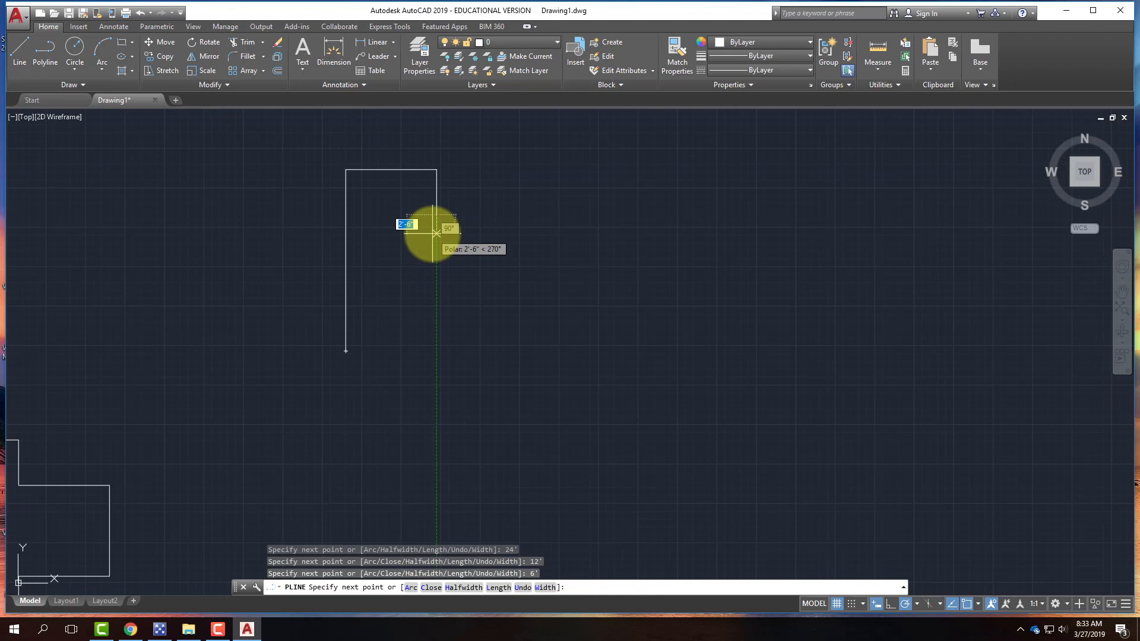
pyautogui.write("12'")
pyautogui.press('Return')
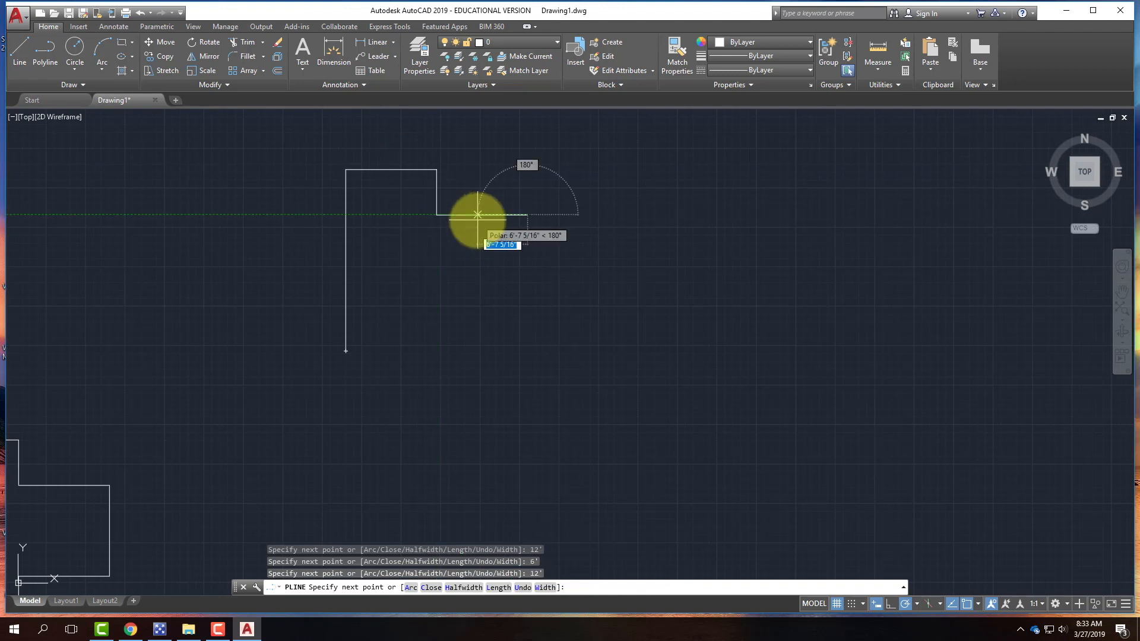
pyautogui.write("12'")
pyautogui.press('Return')
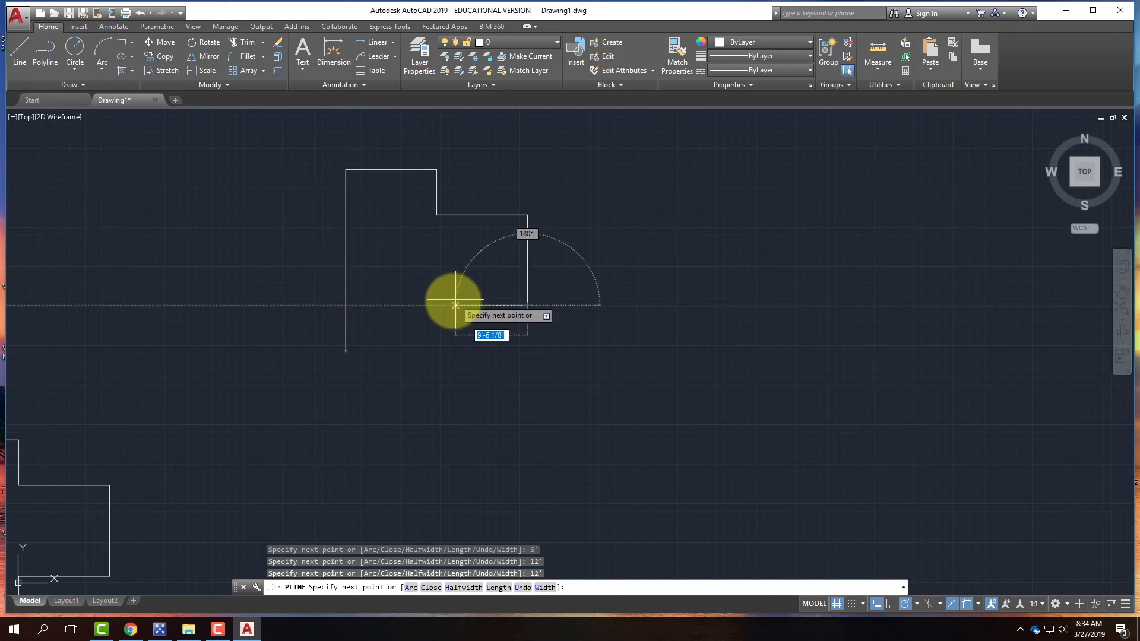
# Add polyline segments 12' to the left and 6' down, return to the starting point and finish the polyline
pyautogui.write("12'")
pyautogui.press('Return')
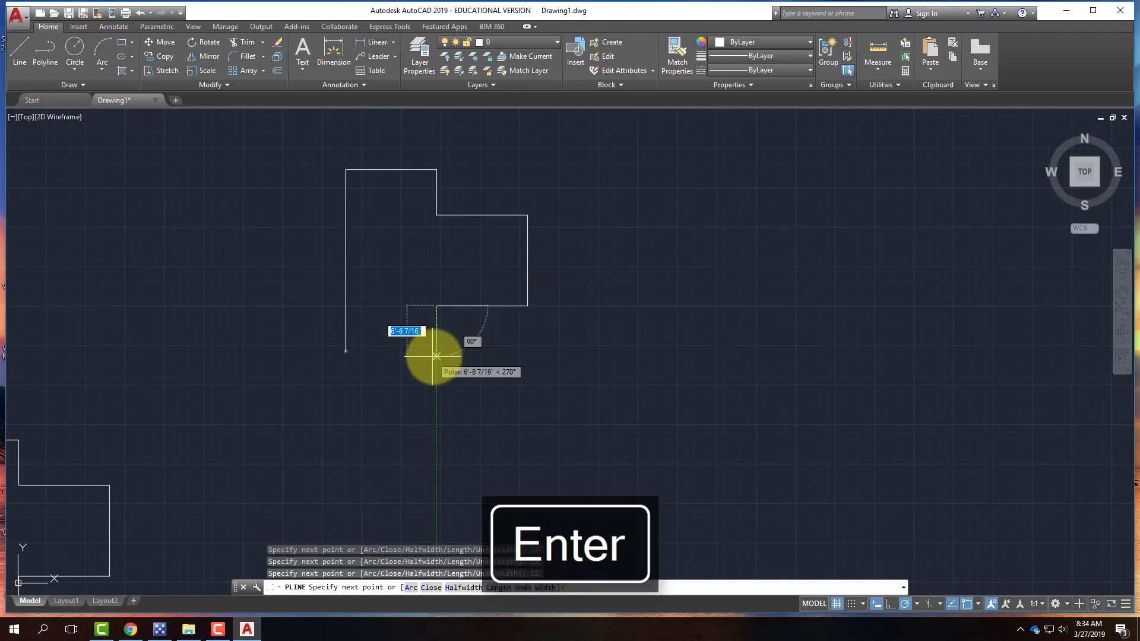
pyautogui.write("6'")
pyautogui.press('Return')
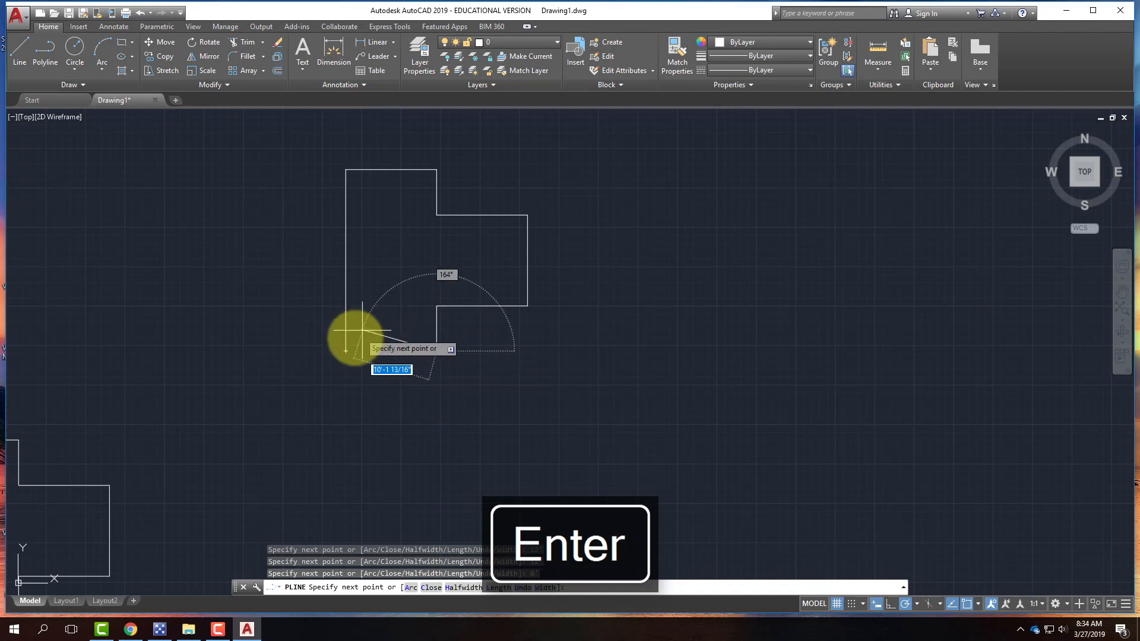
pyautogui.click(346, 351)
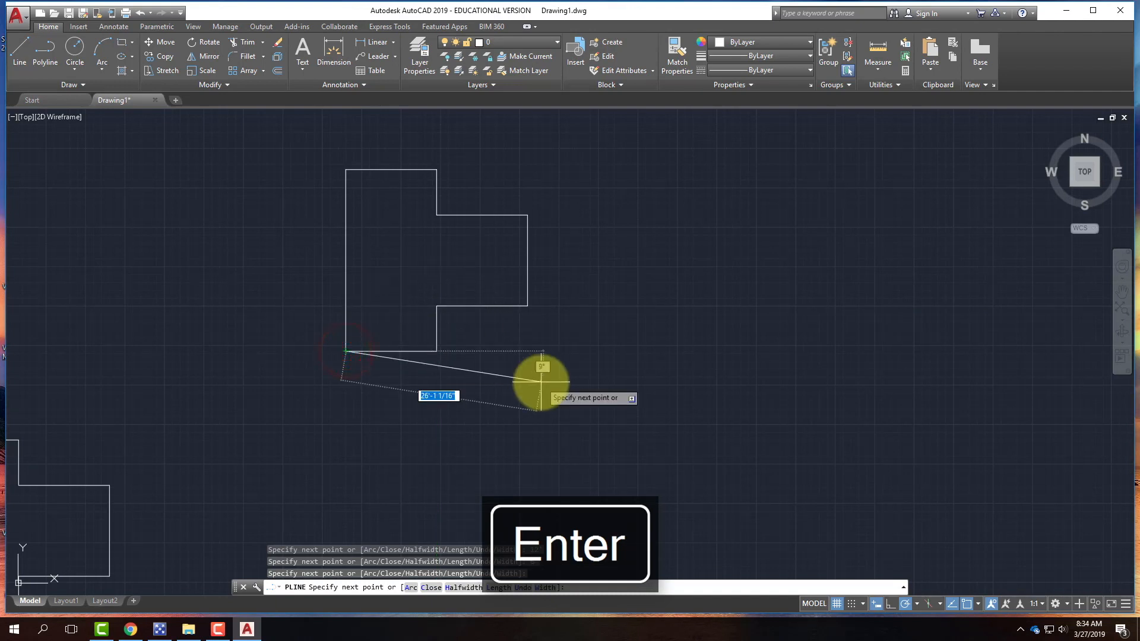
pyautogui.press('Return')
# Delete the redrawn polyline outline beside the original outline
pyautogui.click(482, 306)
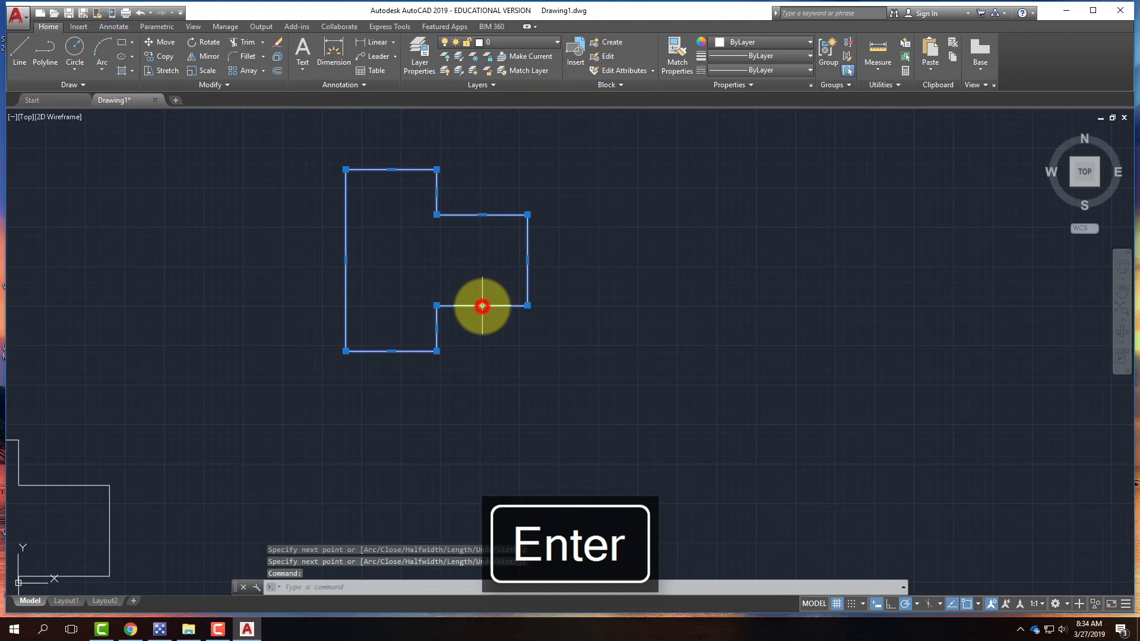
pyautogui.moveTo(482, 306)
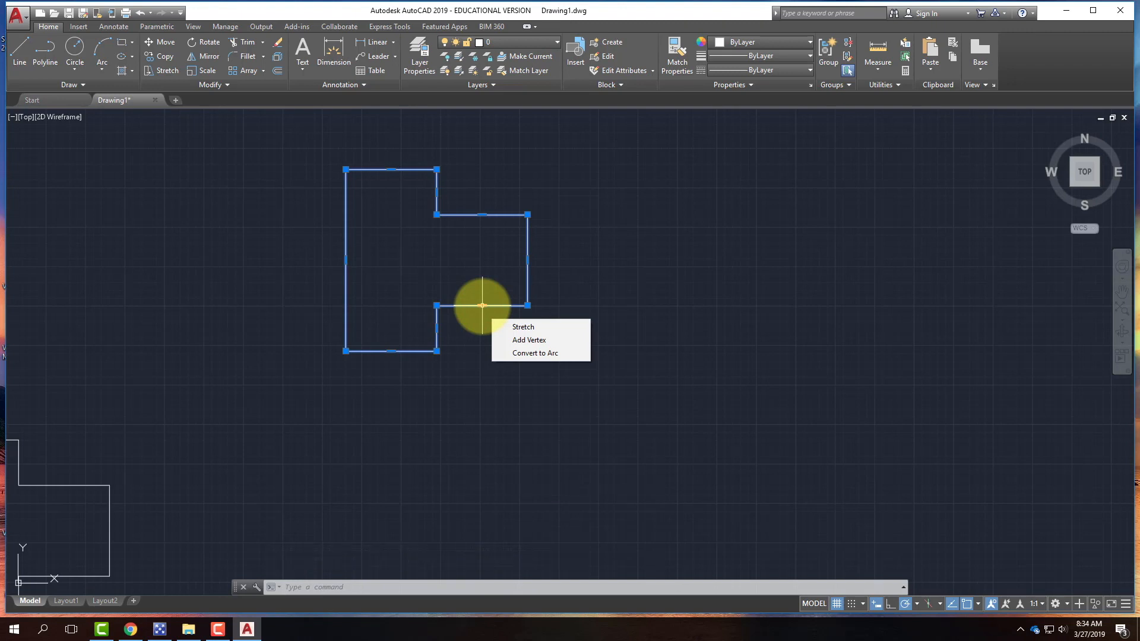
pyautogui.press('Escape')
pyautogui.press('Escape')
pyautogui.click(633, 390)
pyautogui.click(316, 175)
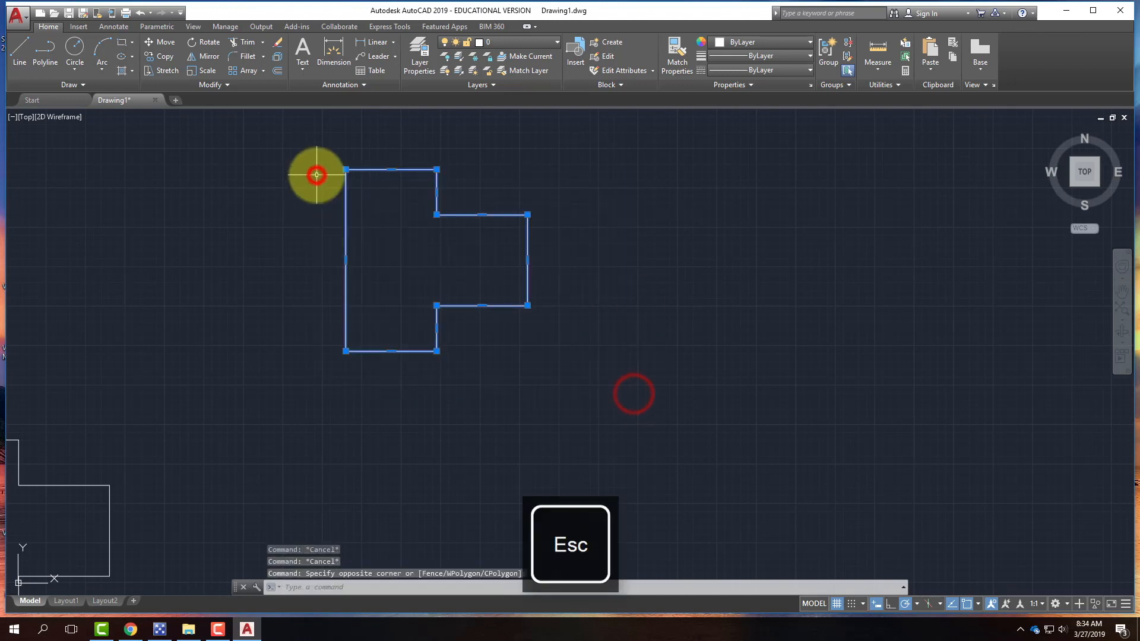
pyautogui.press('Delete')
# Switch to Chrome to check the wall layout in the Ex120-FloorPlan image, and return to the original outline in AutoCAD
pyautogui.scroll(-6, 456, 224)
pyautogui.scroll(6, 326, 302)
pyautogui.scroll(2, 320, 211)
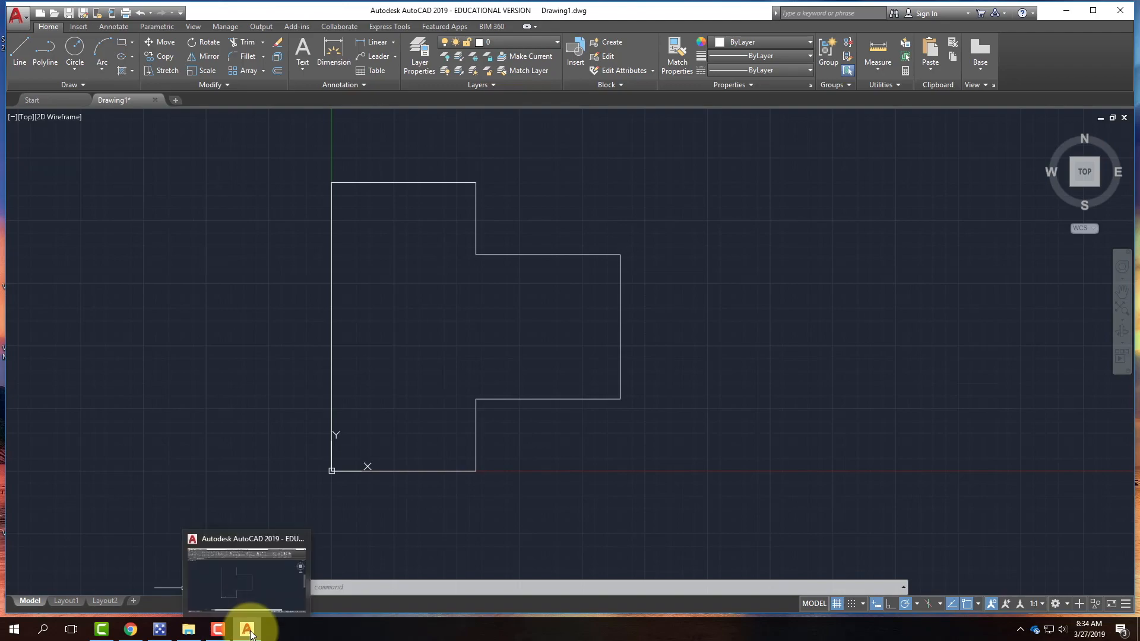
pyautogui.click(130, 629)
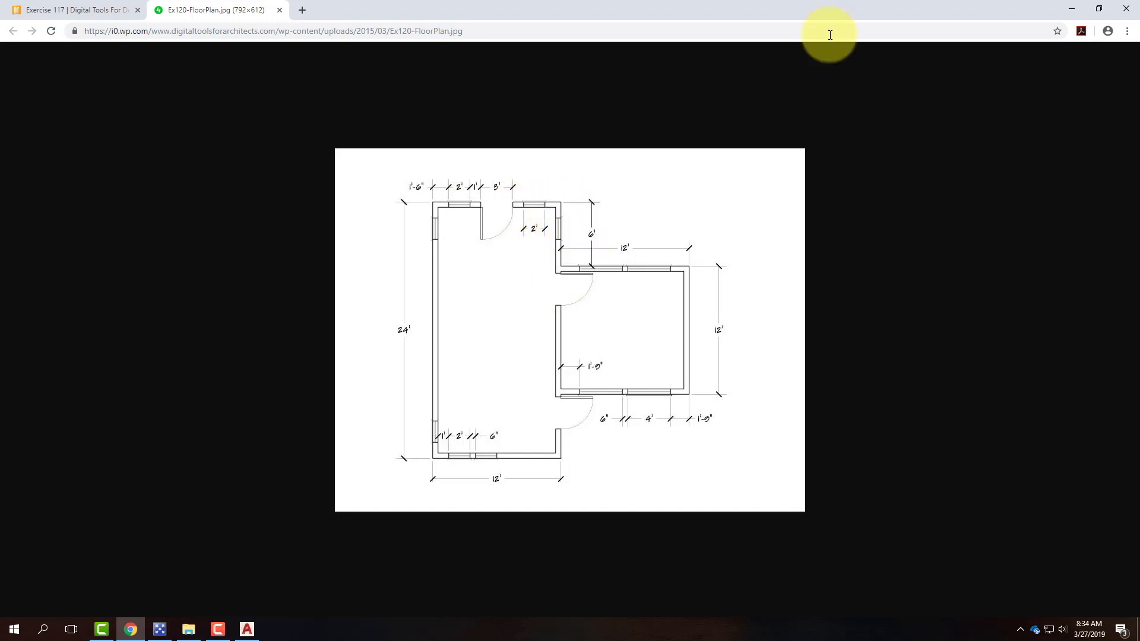
pyautogui.click(255, 631)
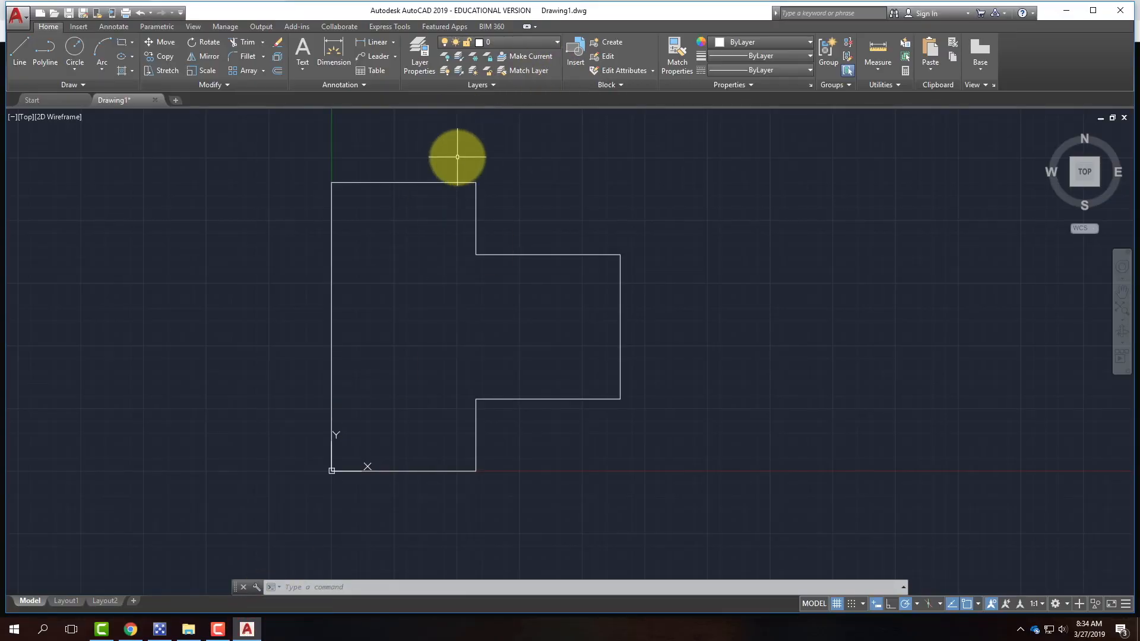
# Offset the outline's top edge 6" inward
pyautogui.click(277, 71)
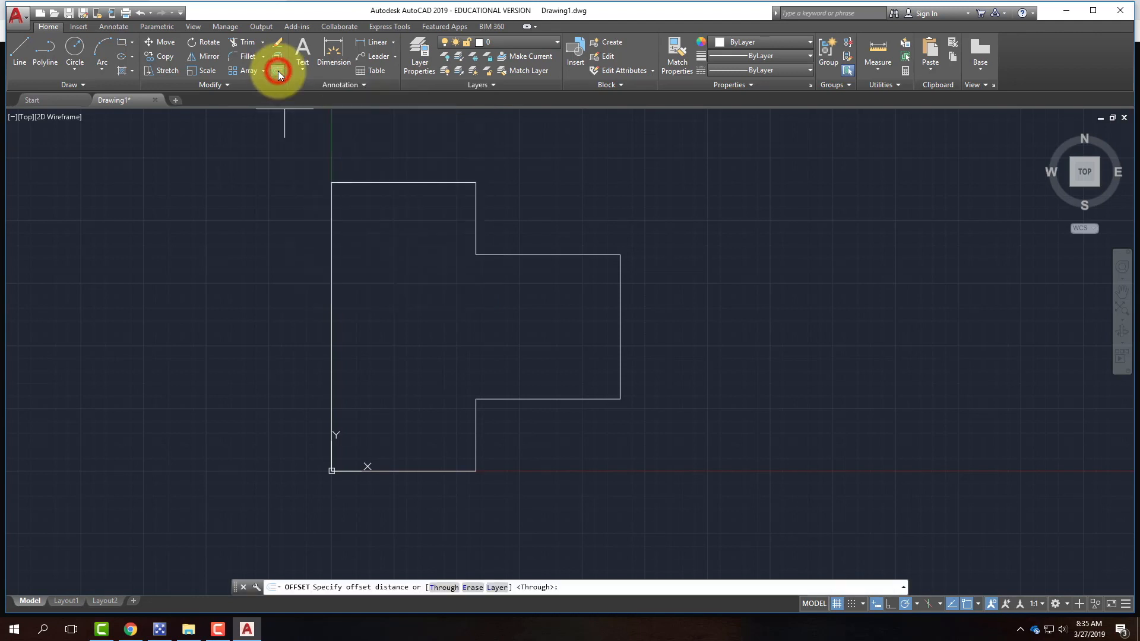
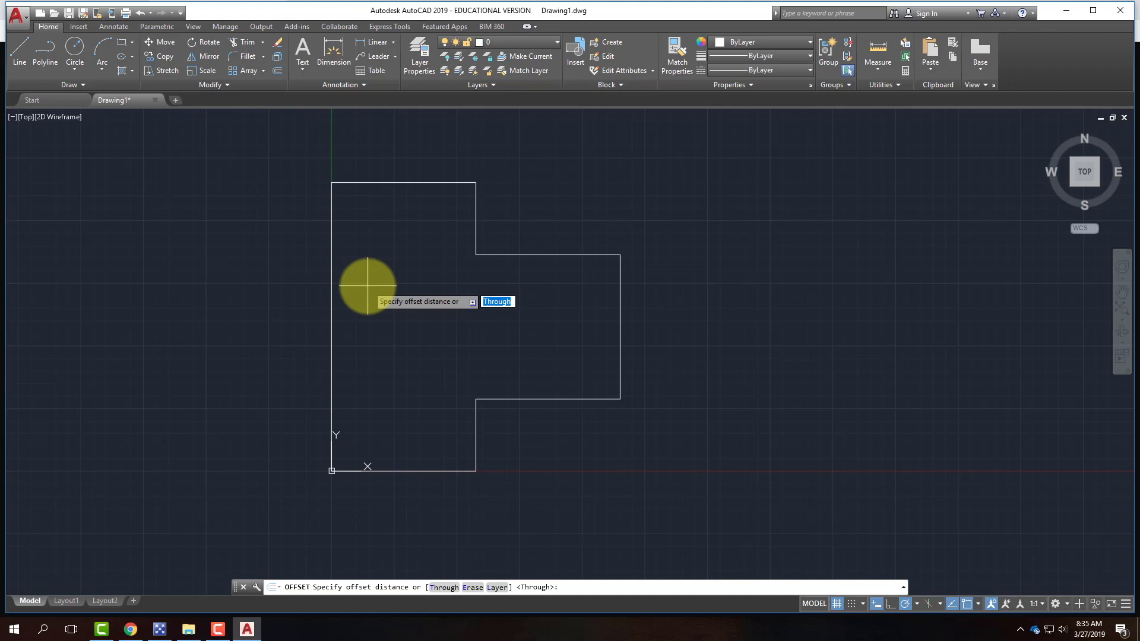
pyautogui.write('6')
pyautogui.press('Return')
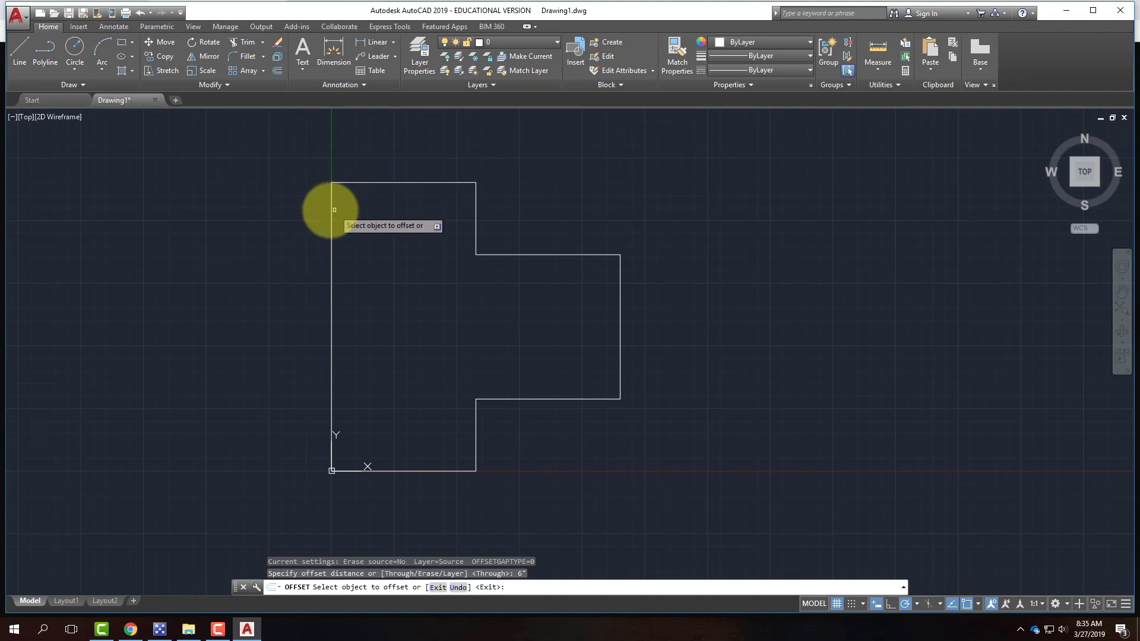
pyautogui.click(409, 183)
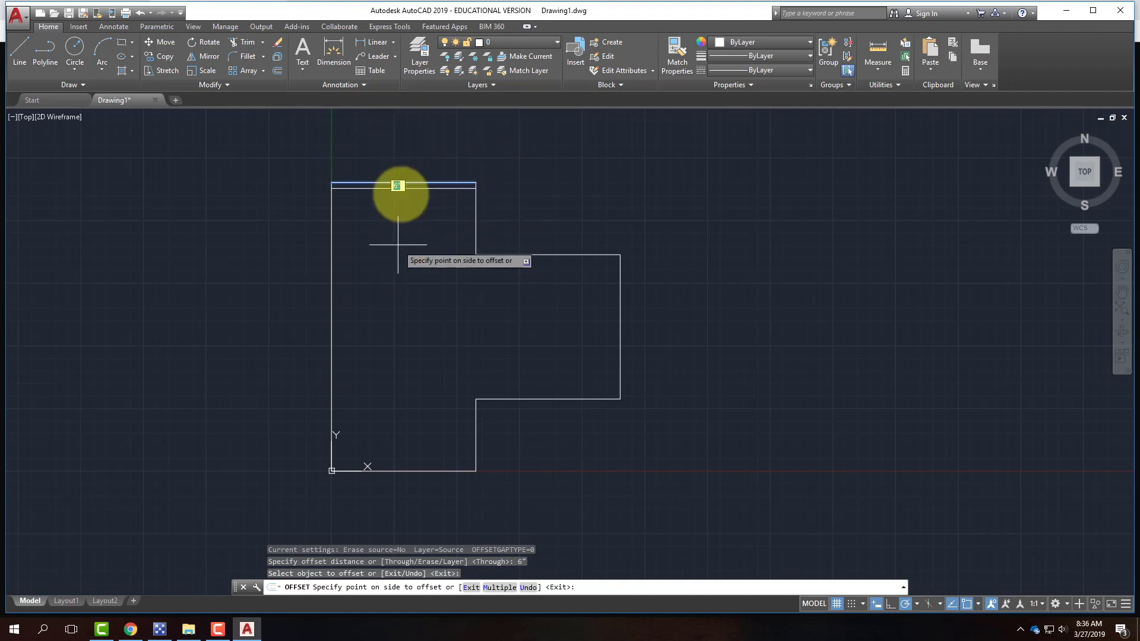
pyautogui.click(399, 241)
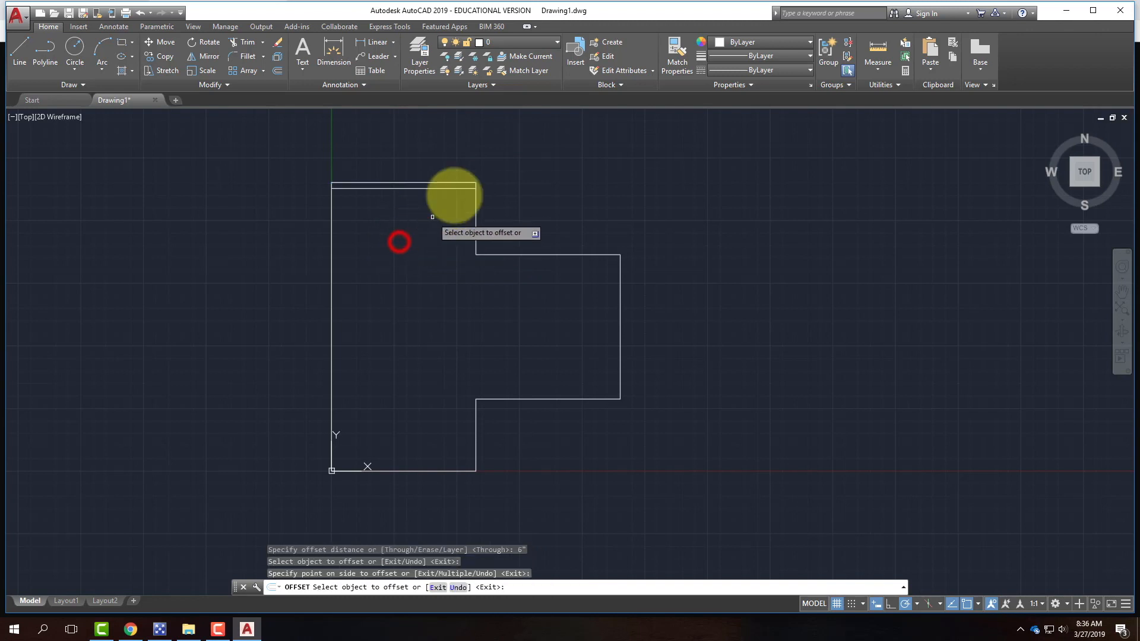
# Offset the upper short vertical edge and the wing's upper edge inward by the same distance, and undo all the offsets
pyautogui.click(476, 209)
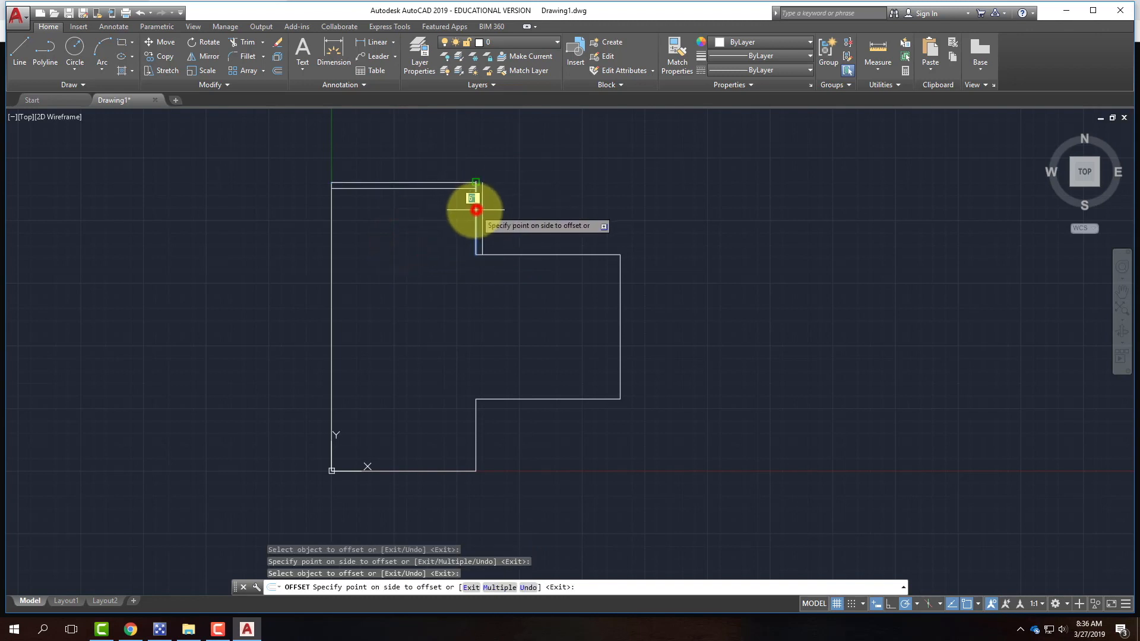
pyautogui.click(454, 211)
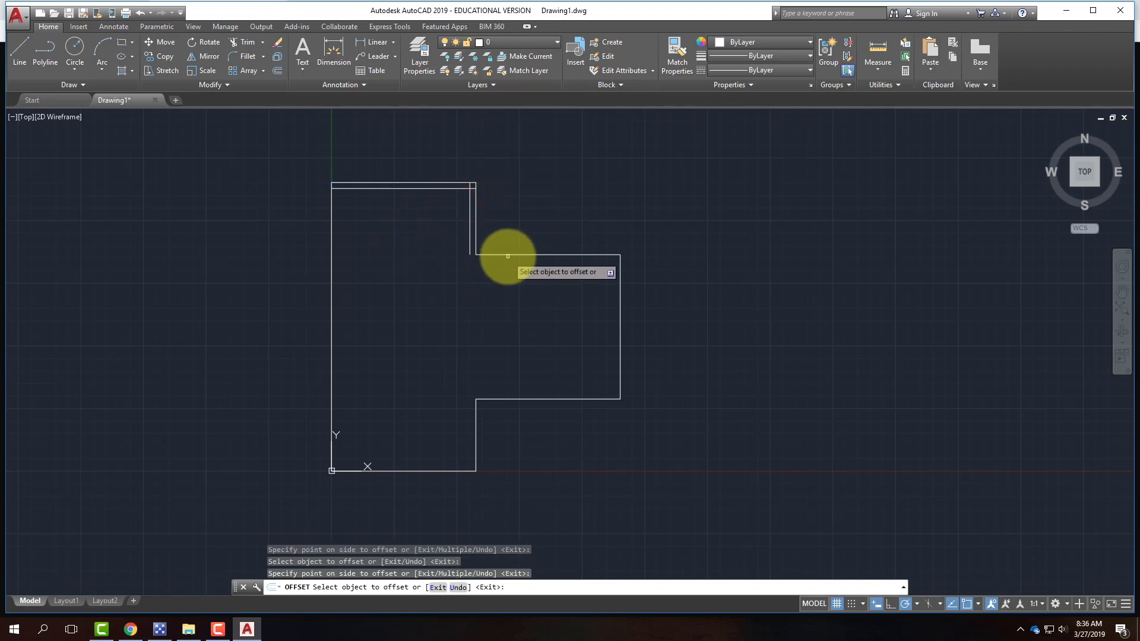
pyautogui.click(508, 254)
pyautogui.click(510, 281)
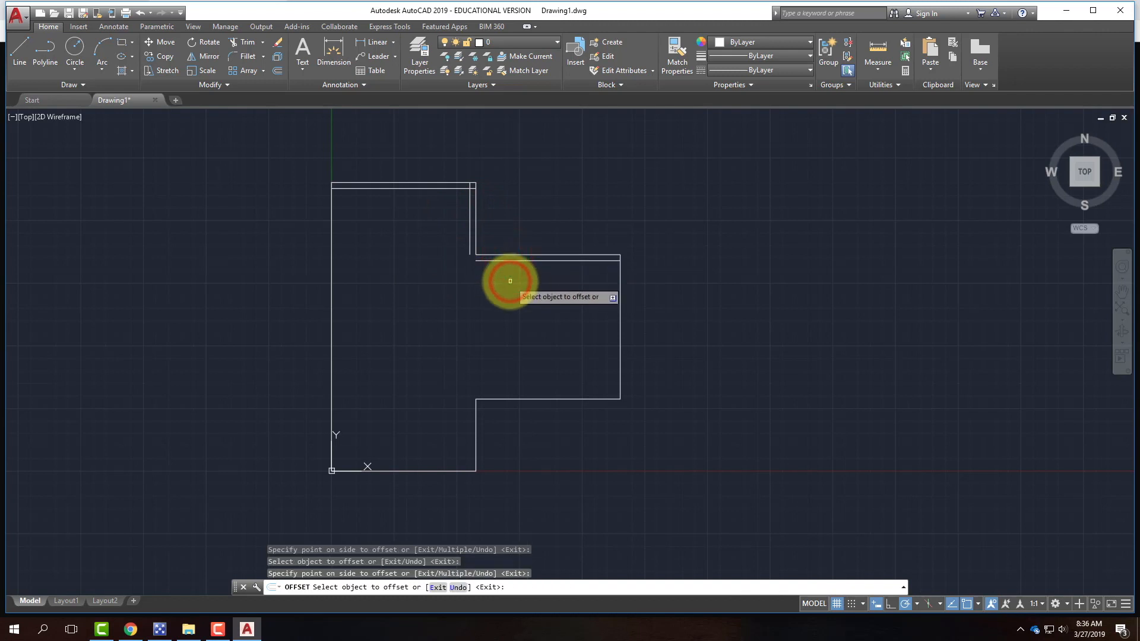
pyautogui.press('Escape')
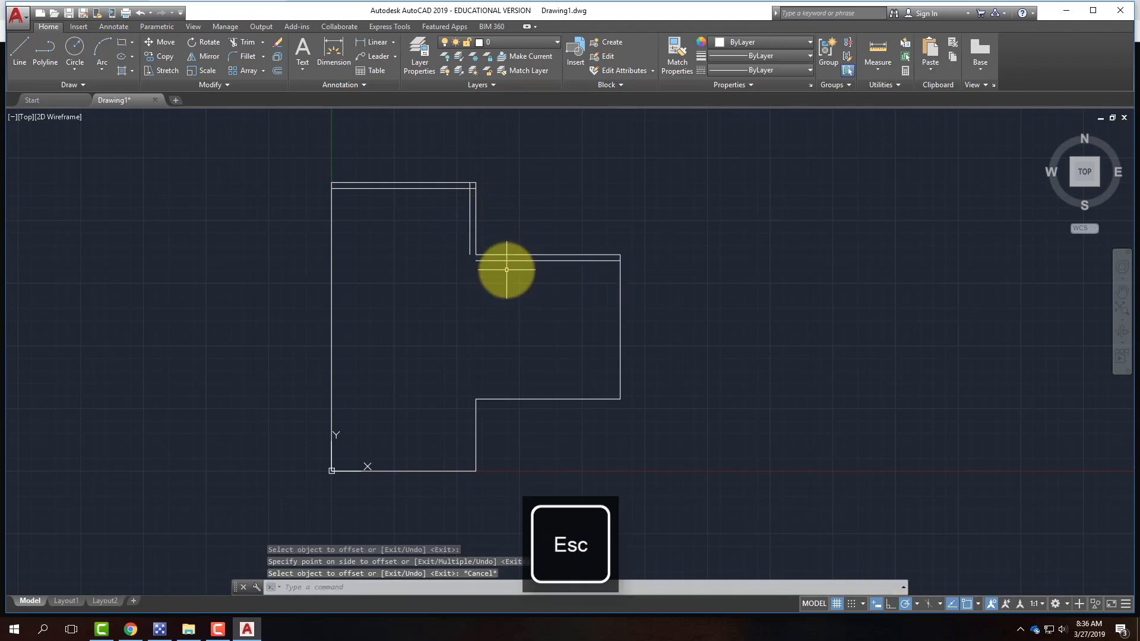
pyautogui.hotkey('ctrl', 'z')
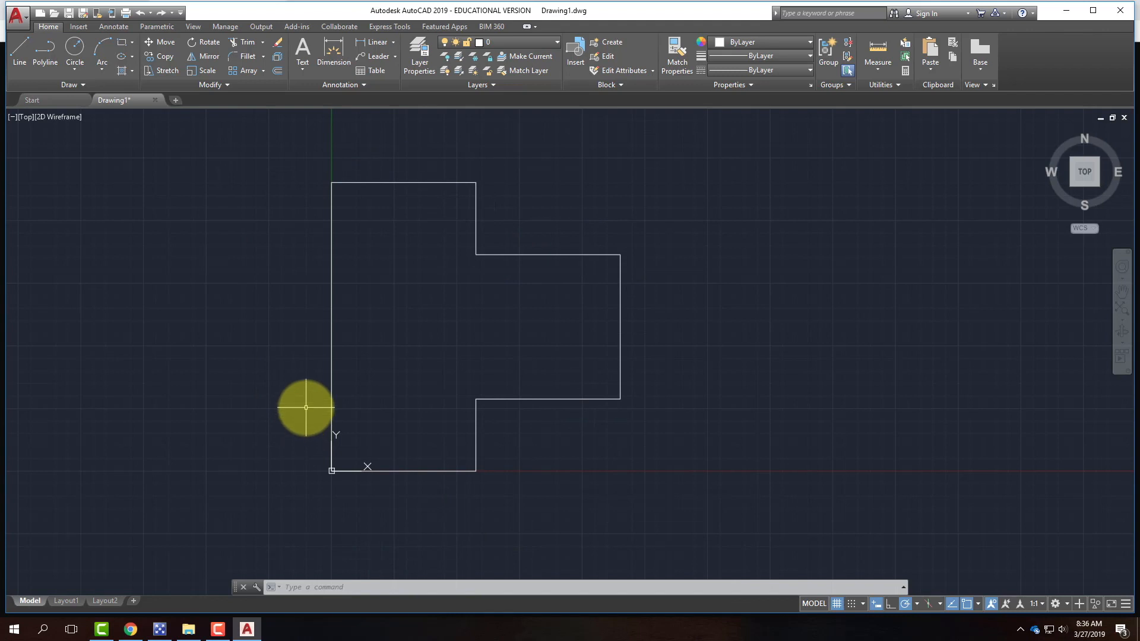
# Try the Through option of Offset on the top edge and the upper short vertical edge, and undo those offsets
pyautogui.write('offse')
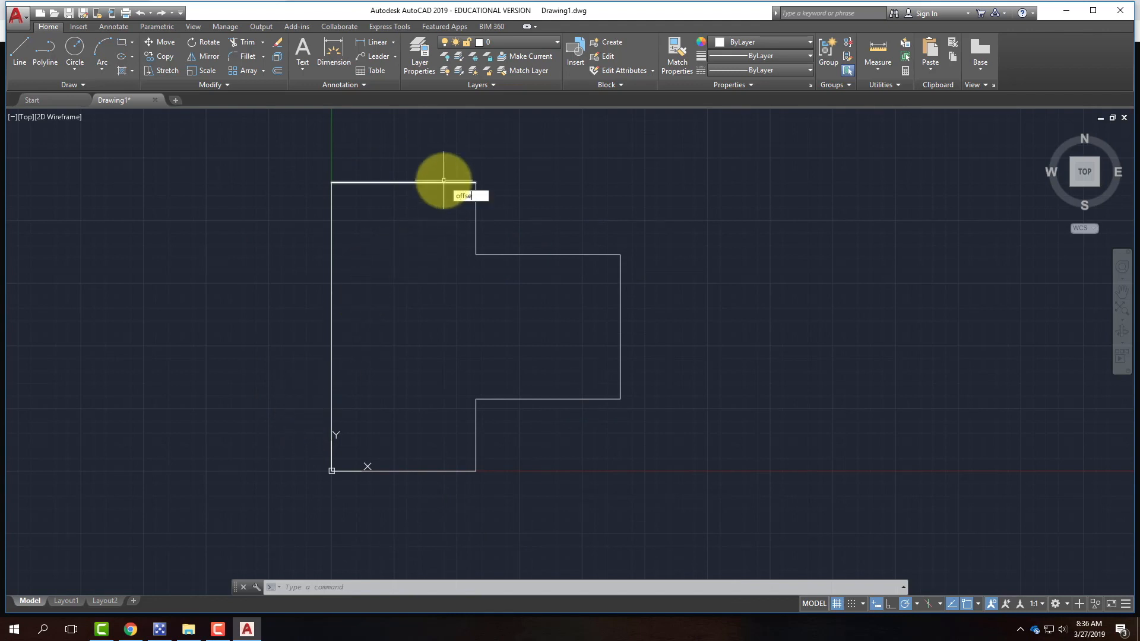
pyautogui.press('Return')
pyautogui.press('Return')
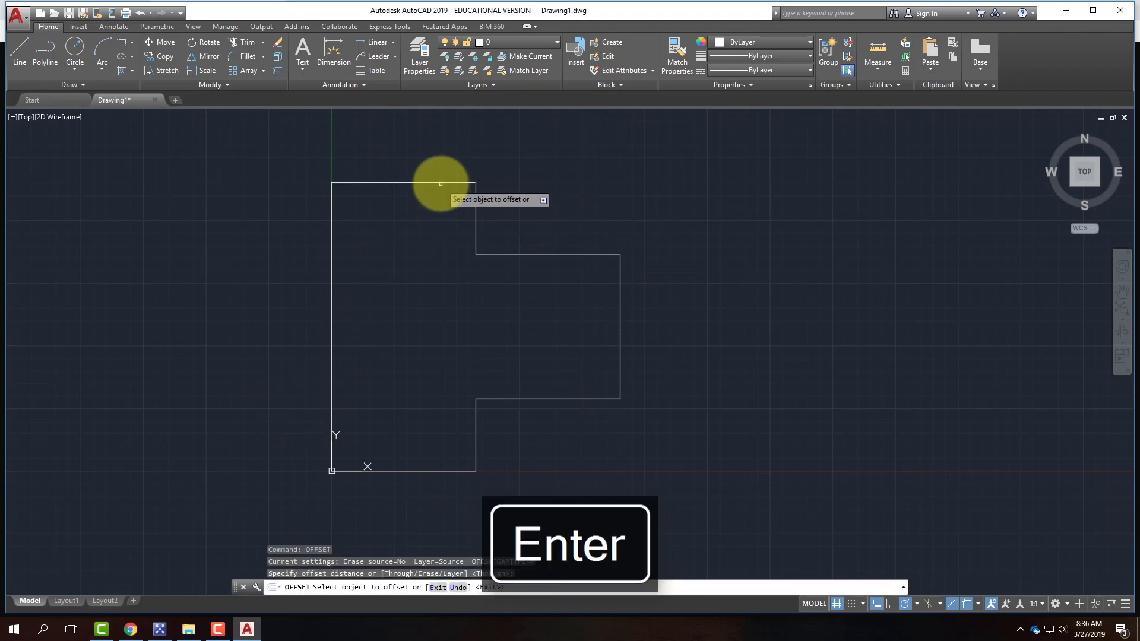
pyautogui.click(443, 183)
pyautogui.click(439, 198)
pyautogui.click(474, 201)
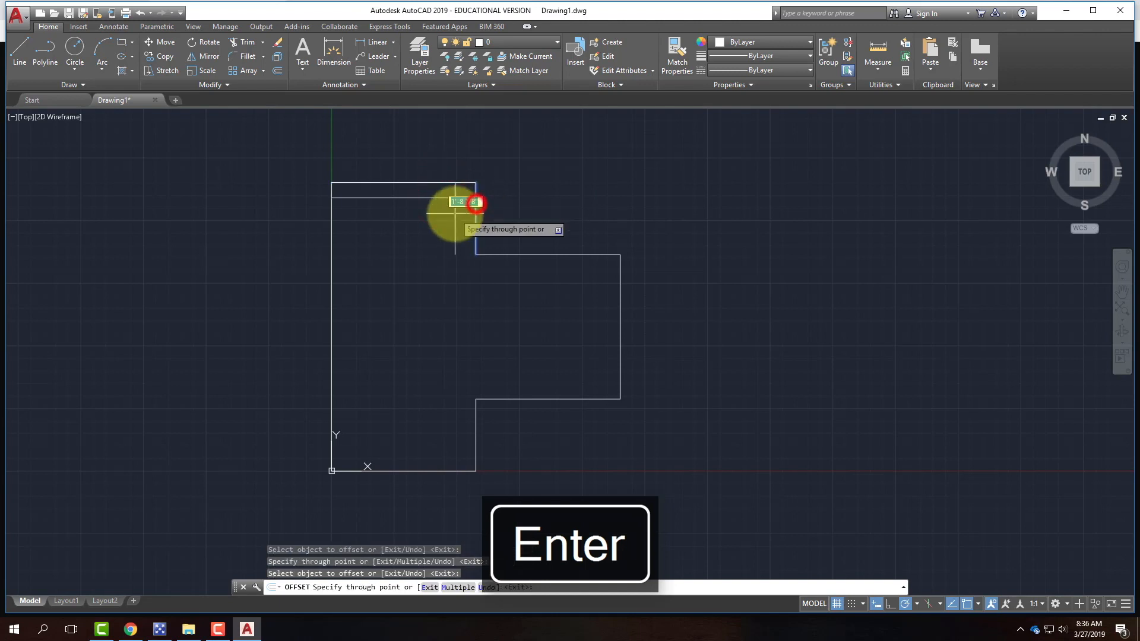
pyautogui.click(455, 197)
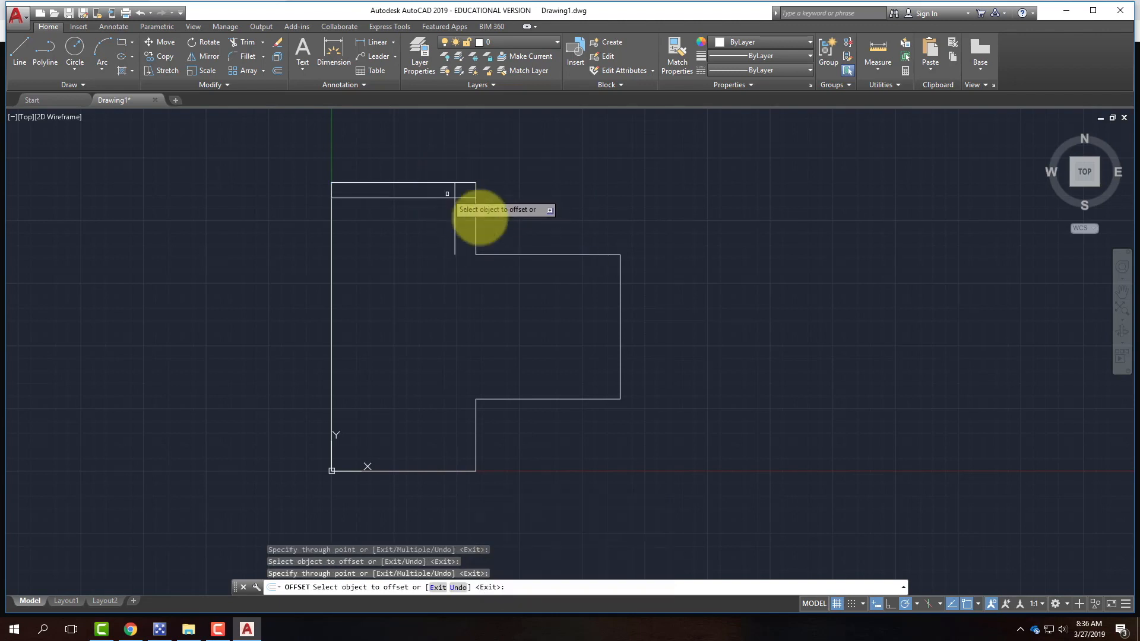
pyautogui.press('Escape')
pyautogui.hotkey('ctrl', 'z')
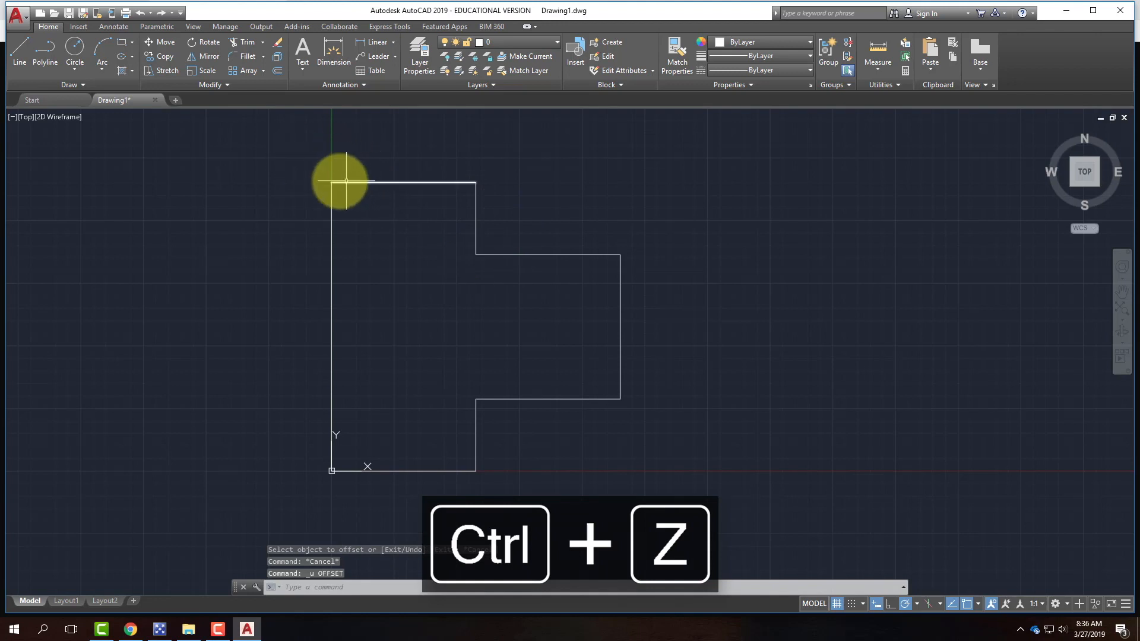
pyautogui.click(222, 86)
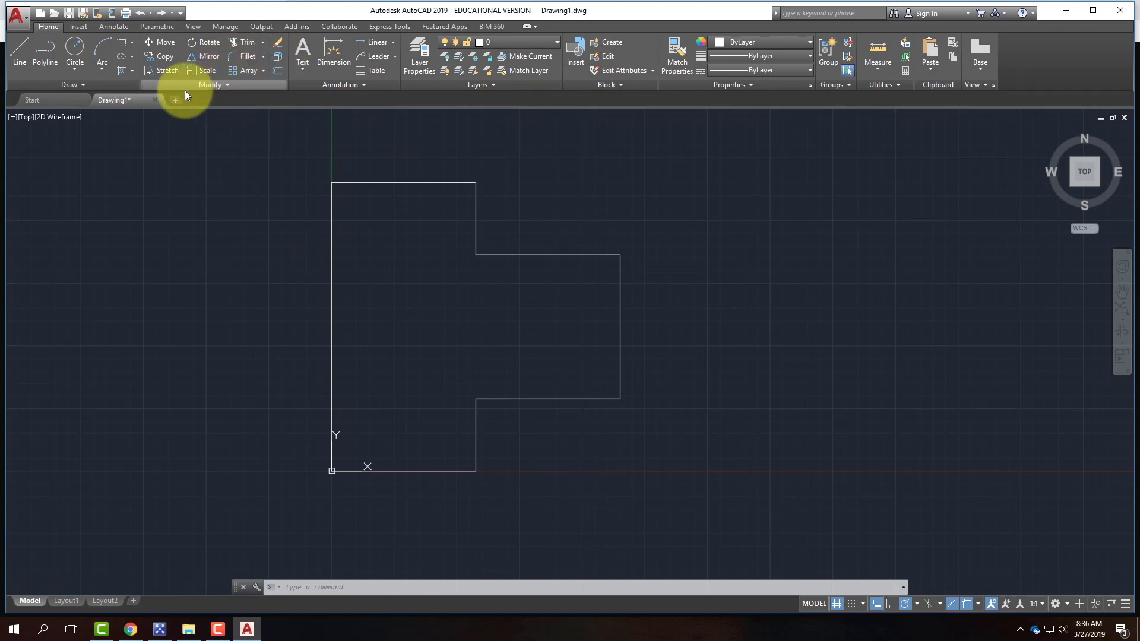
pyautogui.click(224, 84)
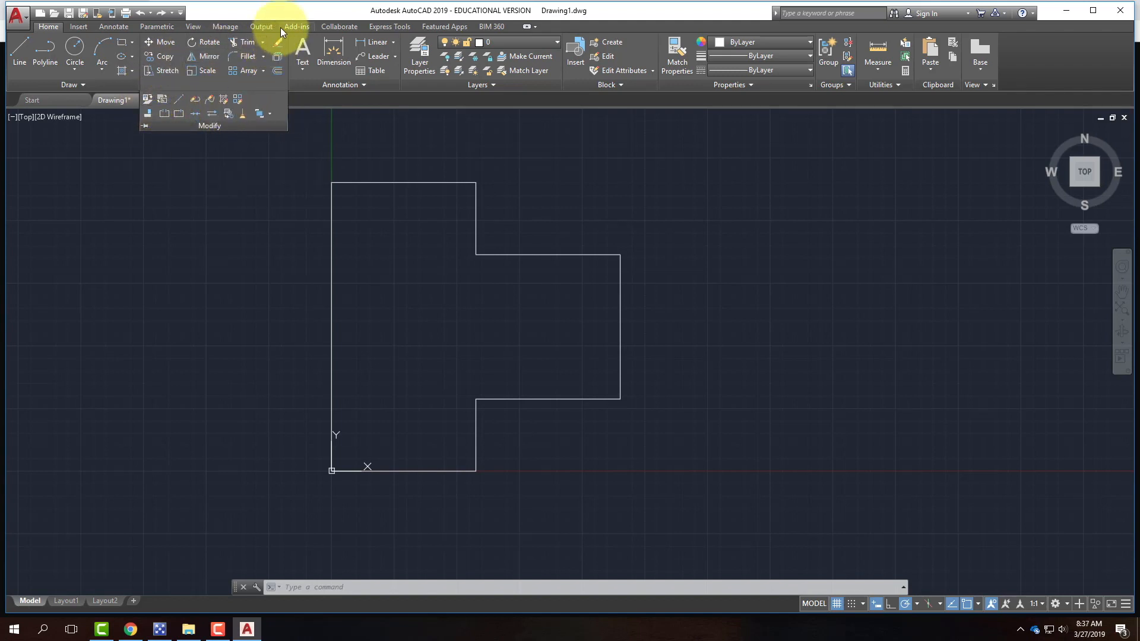
pyautogui.click(280, 12)
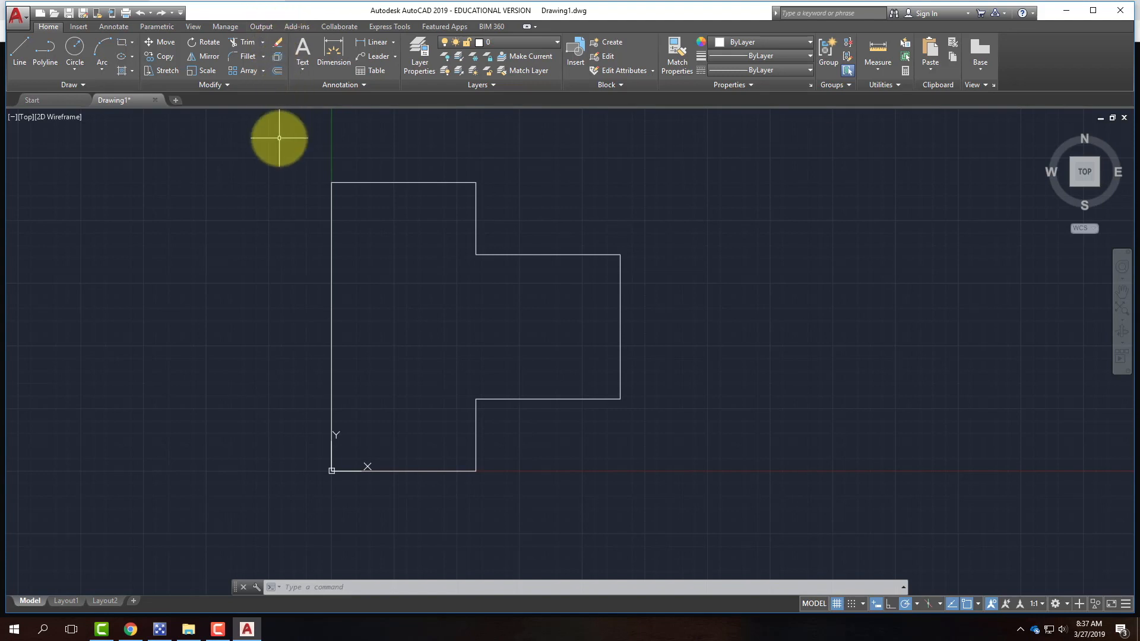
# Join all the separate line segments of the outline into one polyline
pyautogui.click(234, 88)
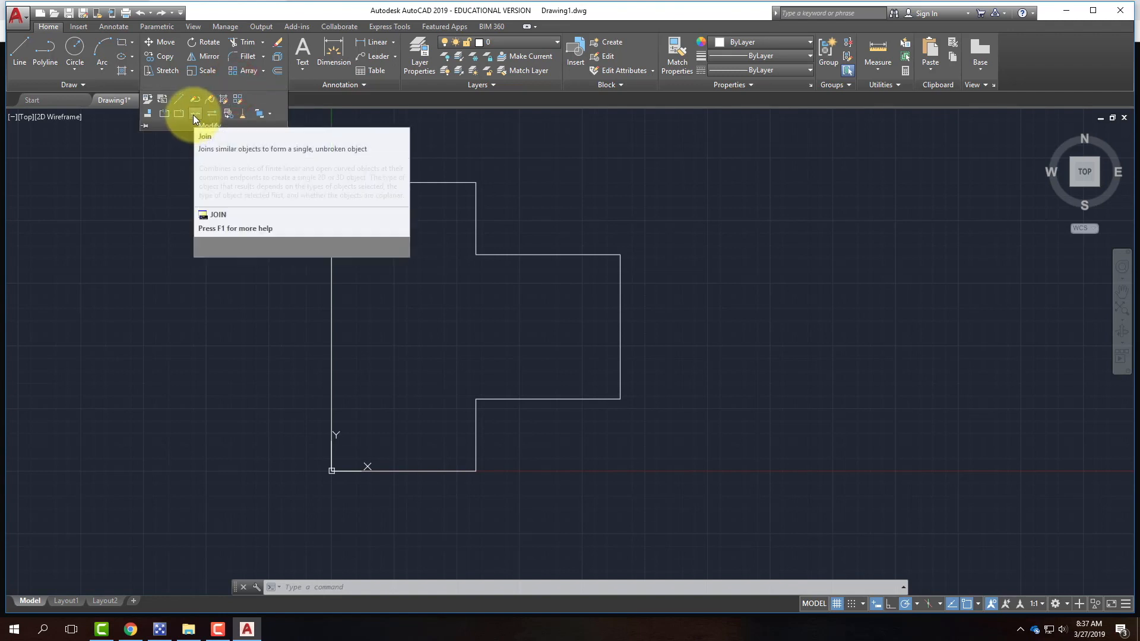
pyautogui.click(194, 115)
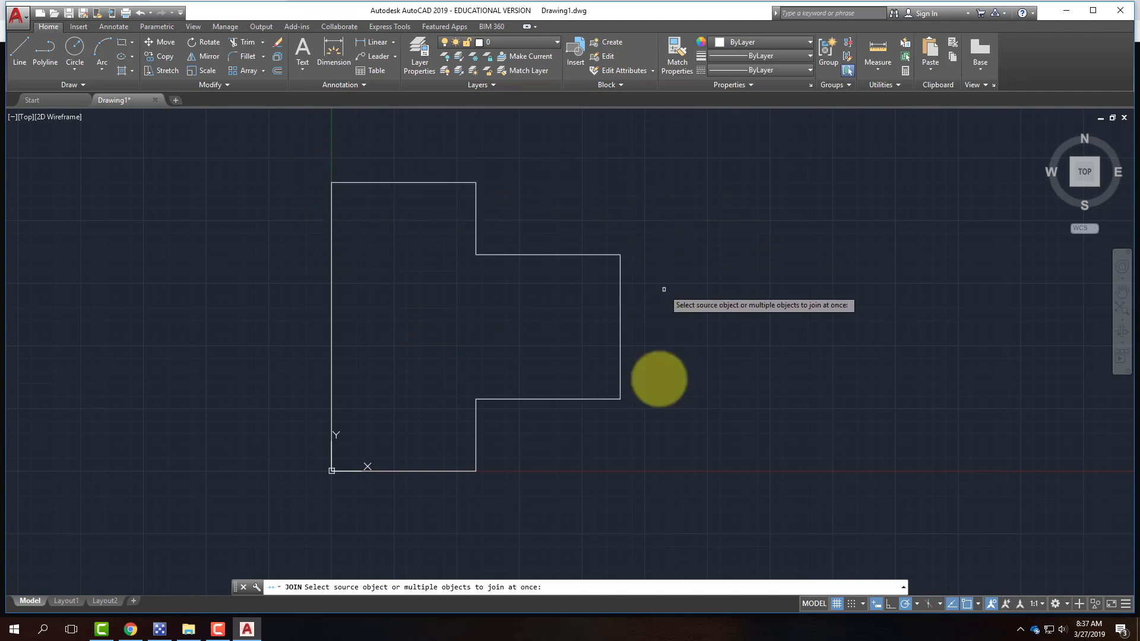
pyautogui.click(290, 149)
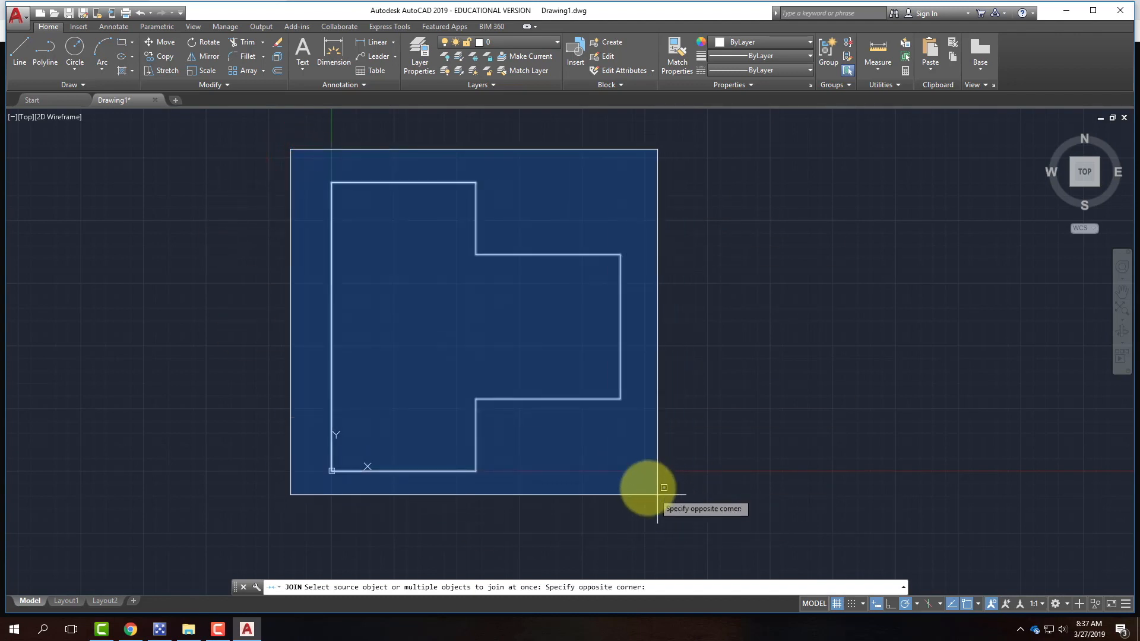
pyautogui.click(686, 524)
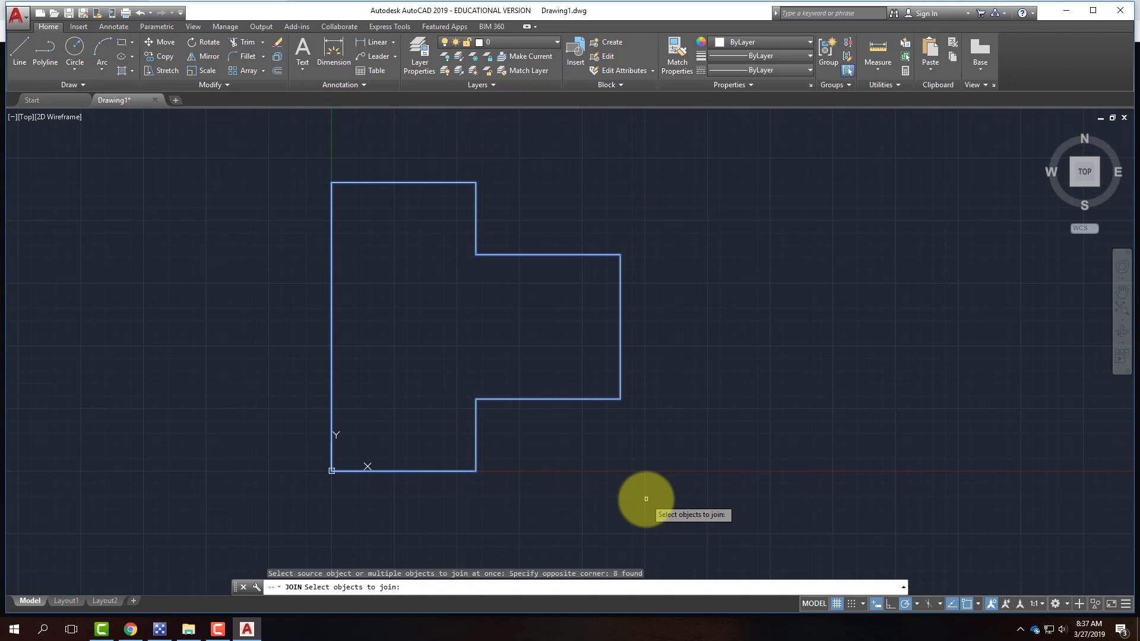
pyautogui.press('Return')
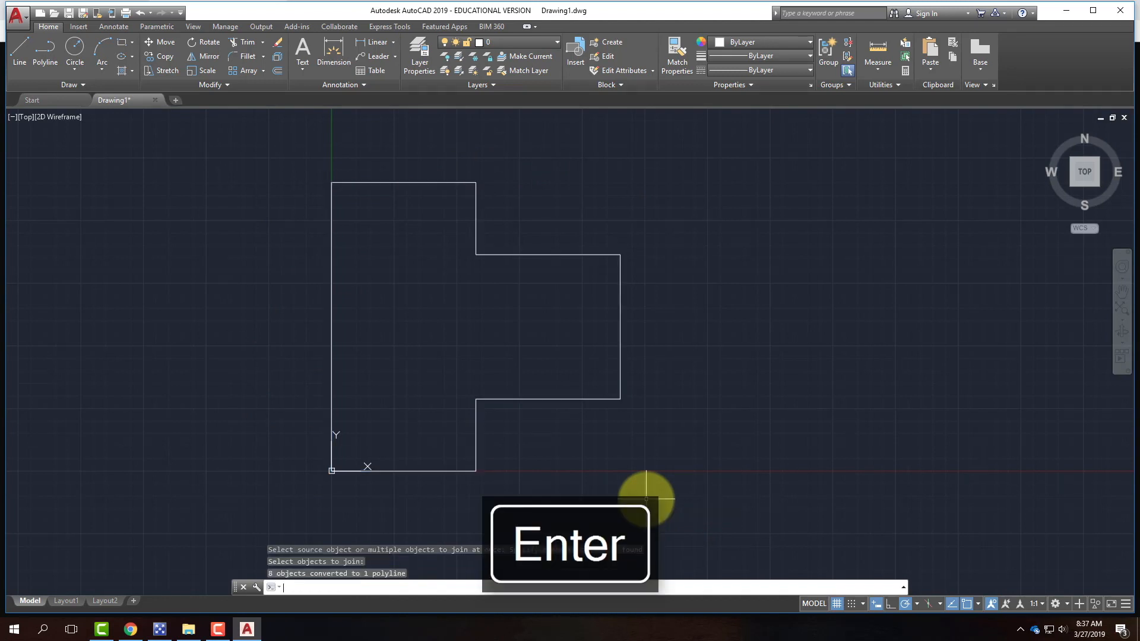
# Offset the joined floor plan outline 6" inward to form the inner wall line
pyautogui.click(532, 254)
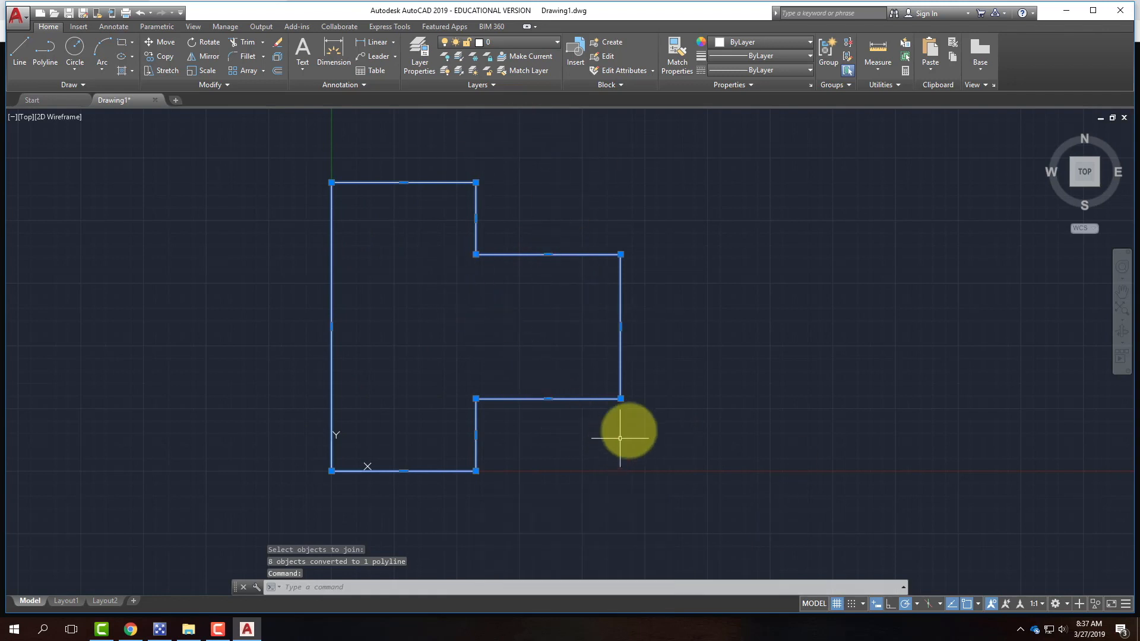
pyautogui.press('Escape')
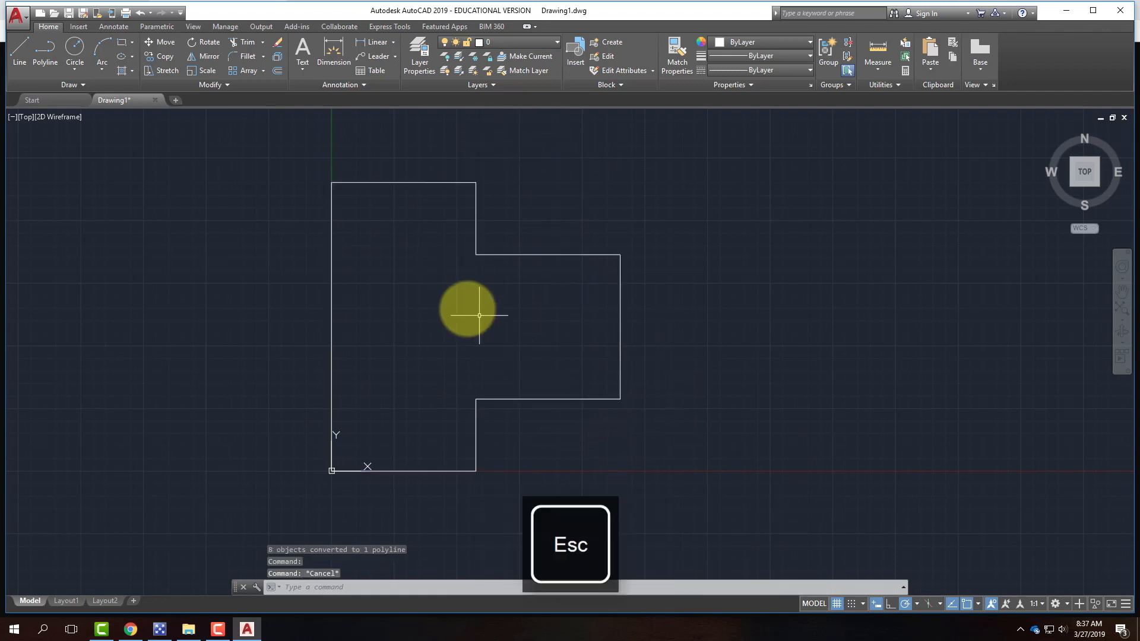
pyautogui.click(277, 71)
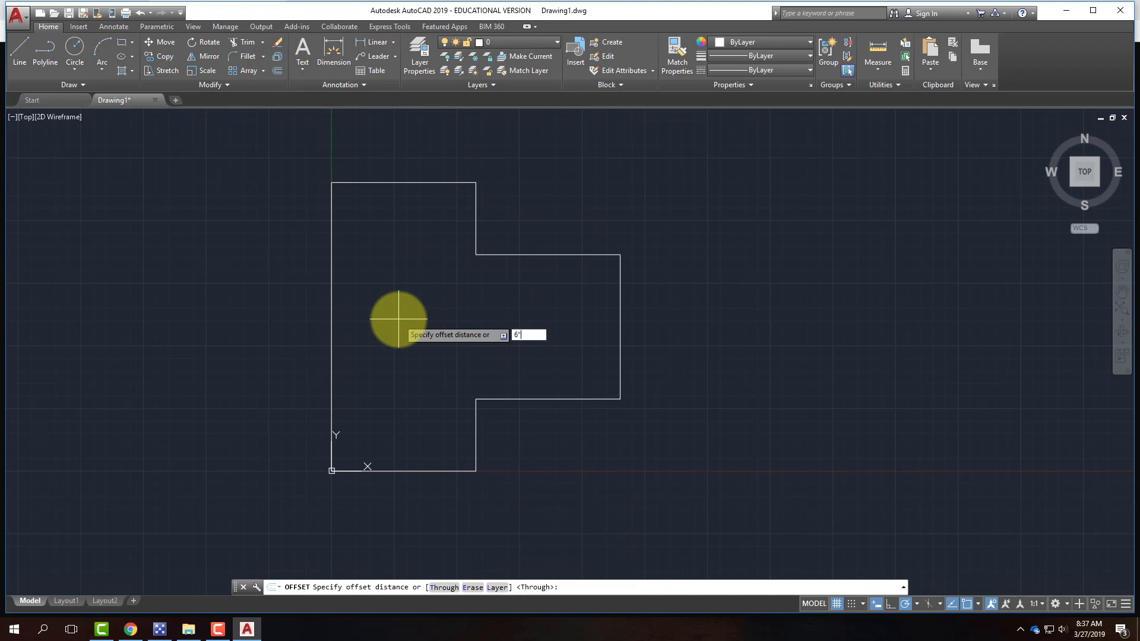
pyautogui.press('Return')
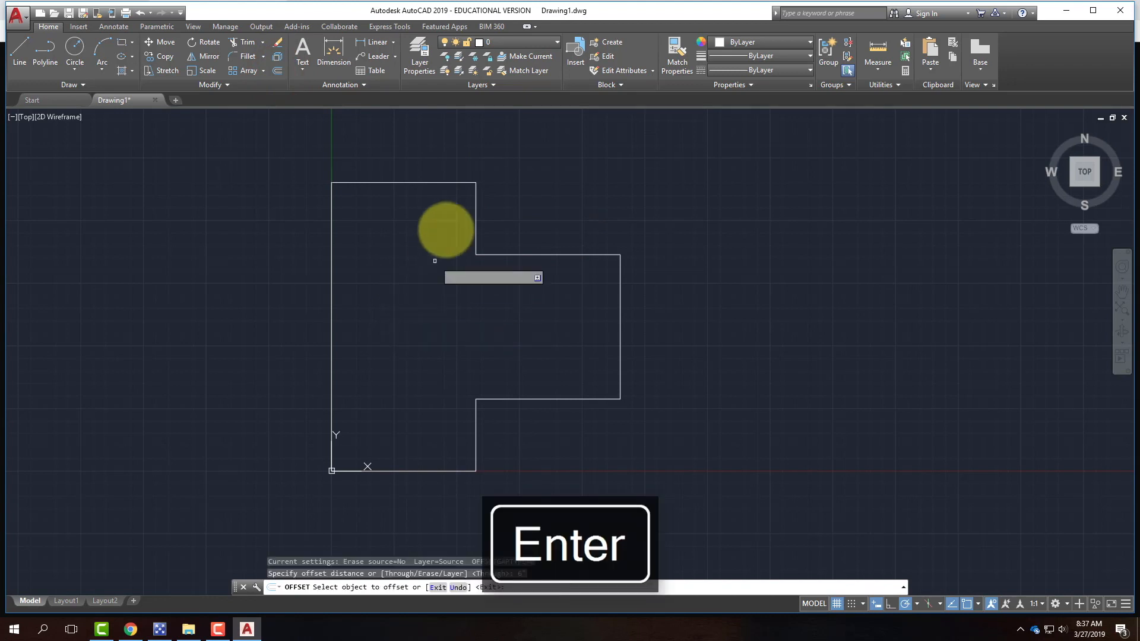
pyautogui.click(436, 183)
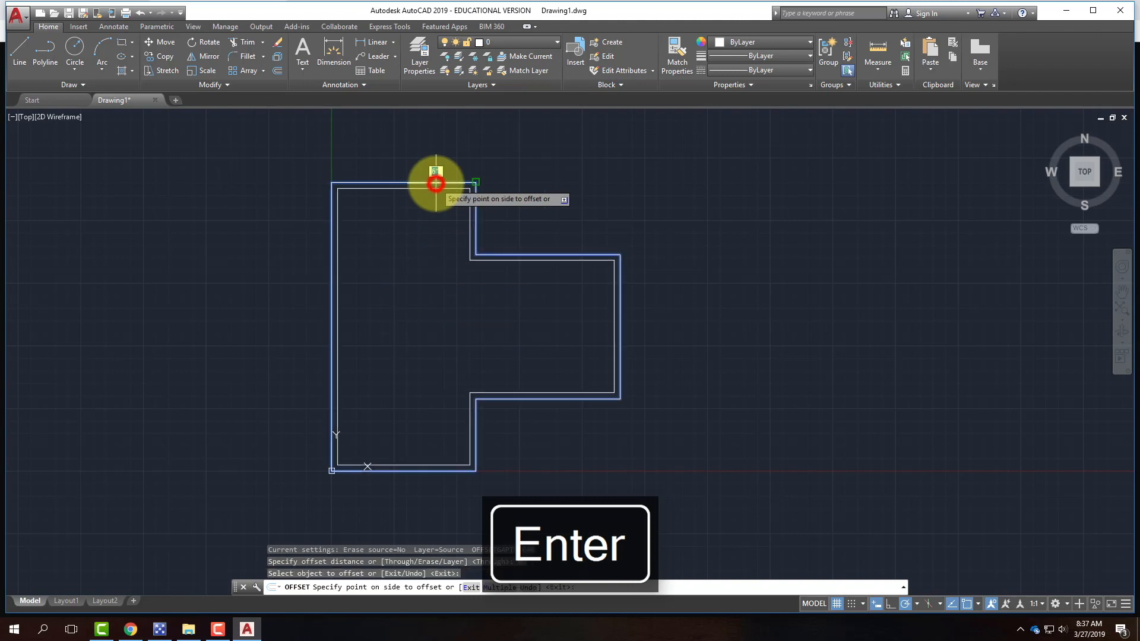
pyautogui.click(431, 324)
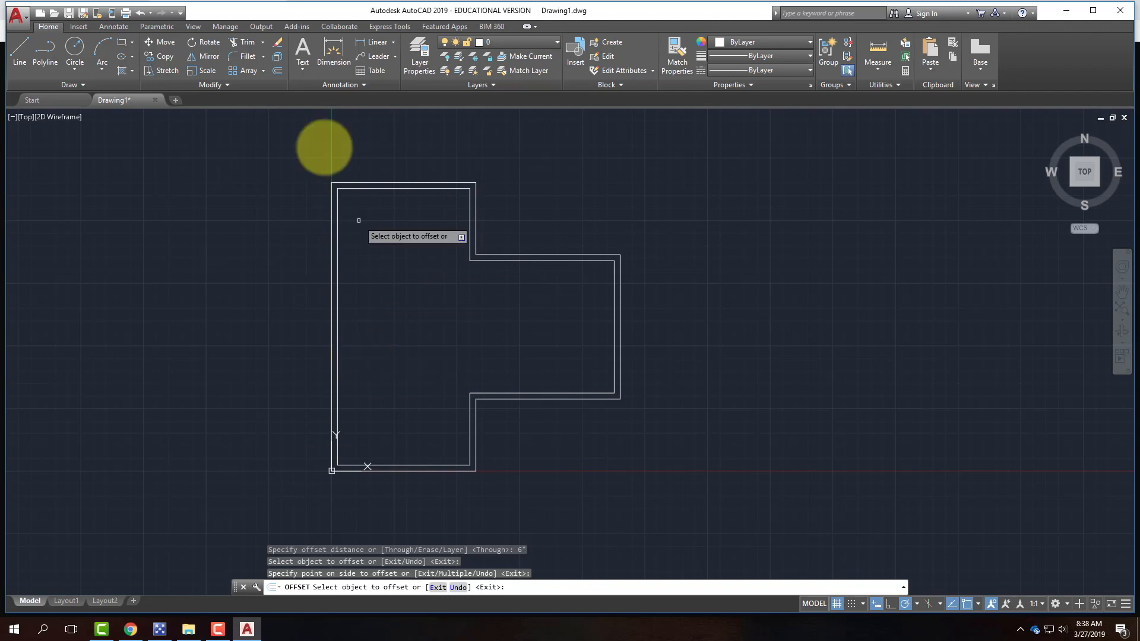
# Inspect the upper walls closely, and check the top wall's door and window dimensions in the reference floor plan in Chrome
pyautogui.scroll(2, 387, 184)
pyautogui.scroll(4, 391, 183)
pyautogui.scroll(-4, 454, 333)
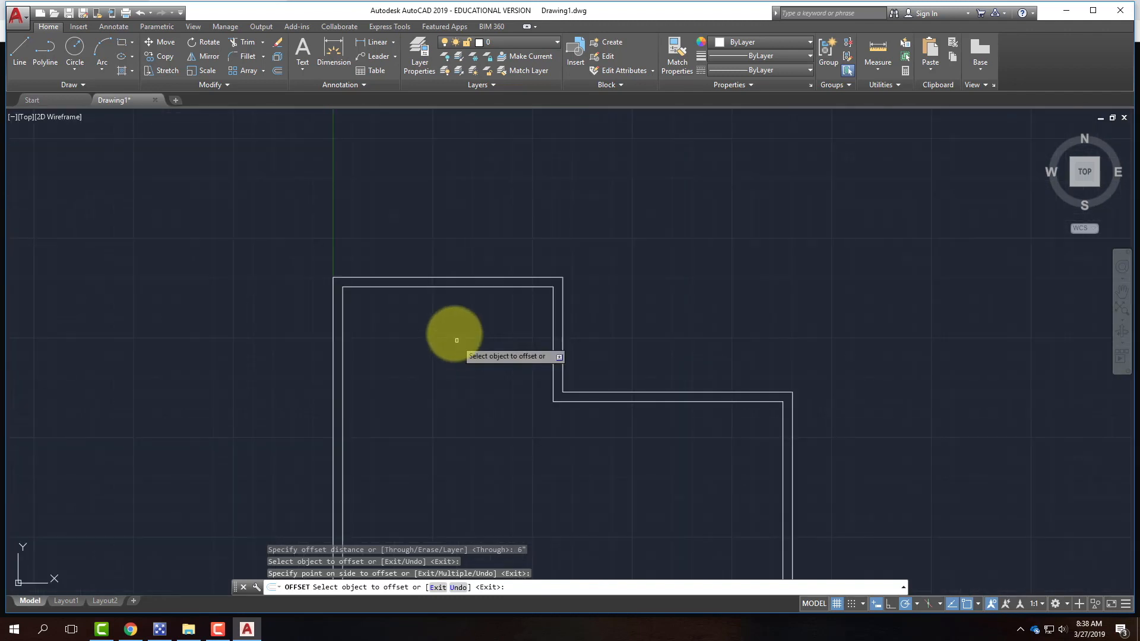
pyautogui.scroll(2, 429, 288)
pyautogui.scroll(2, 447, 285)
pyautogui.scroll(2, 445, 285)
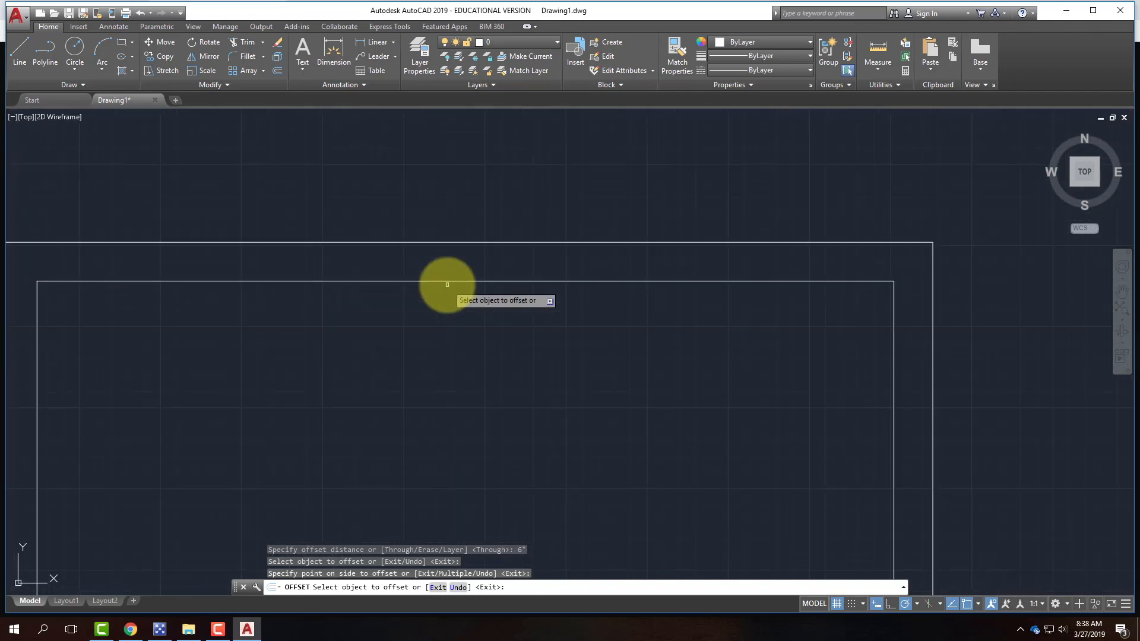
pyautogui.scroll(-2, 445, 285)
pyautogui.scroll(2, 130, 276)
pyautogui.scroll(-2, 398, 291)
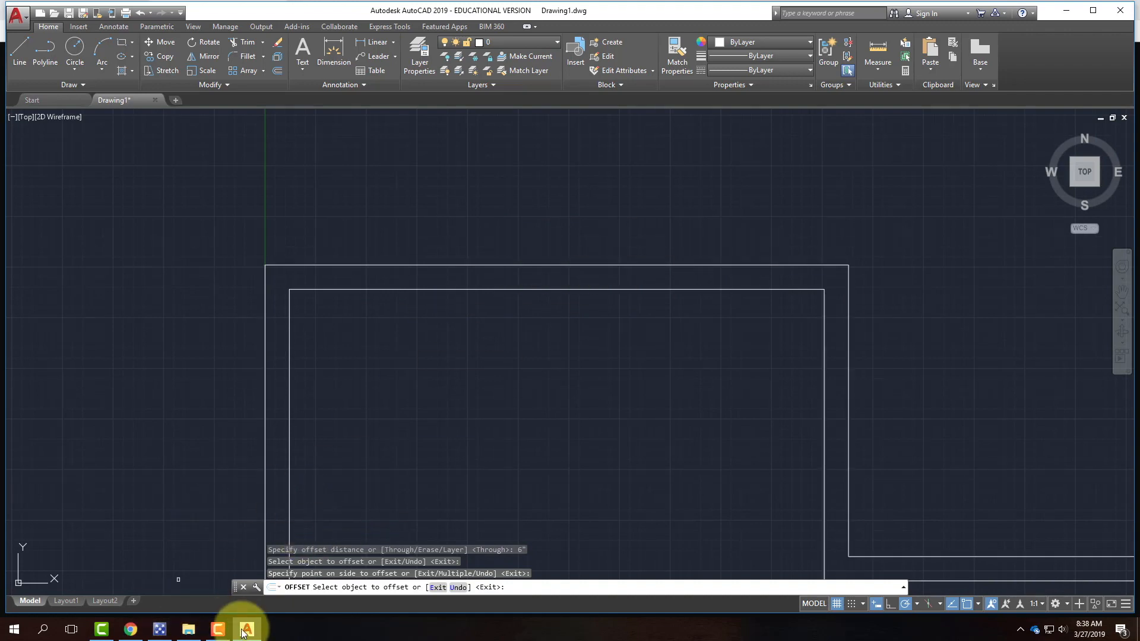
pyautogui.click(140, 631)
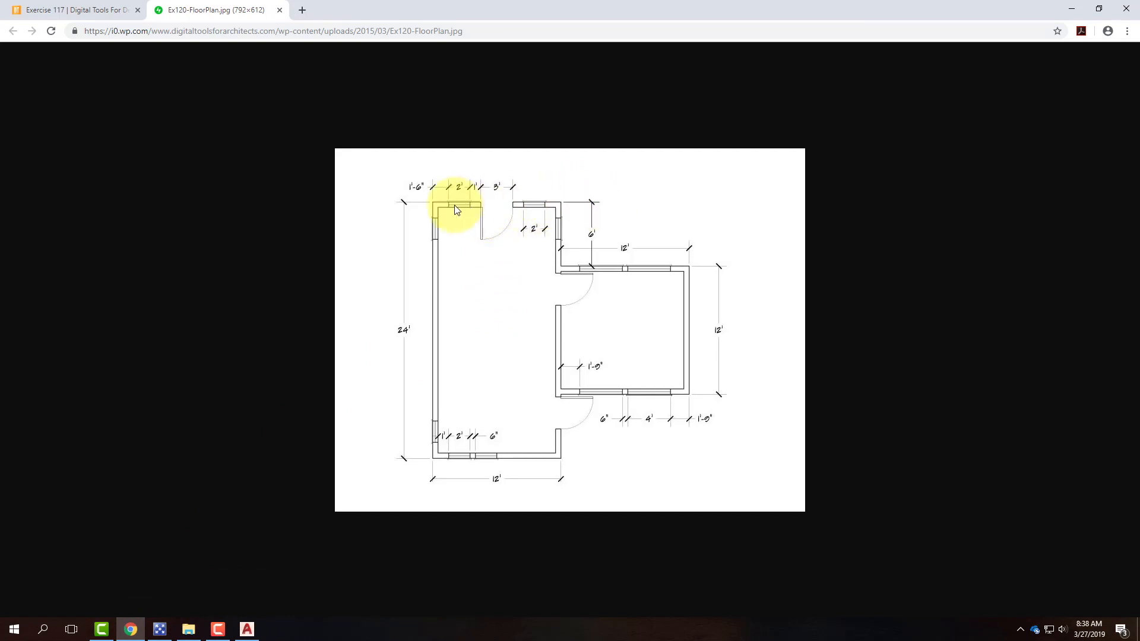
pyautogui.click(1075, 11)
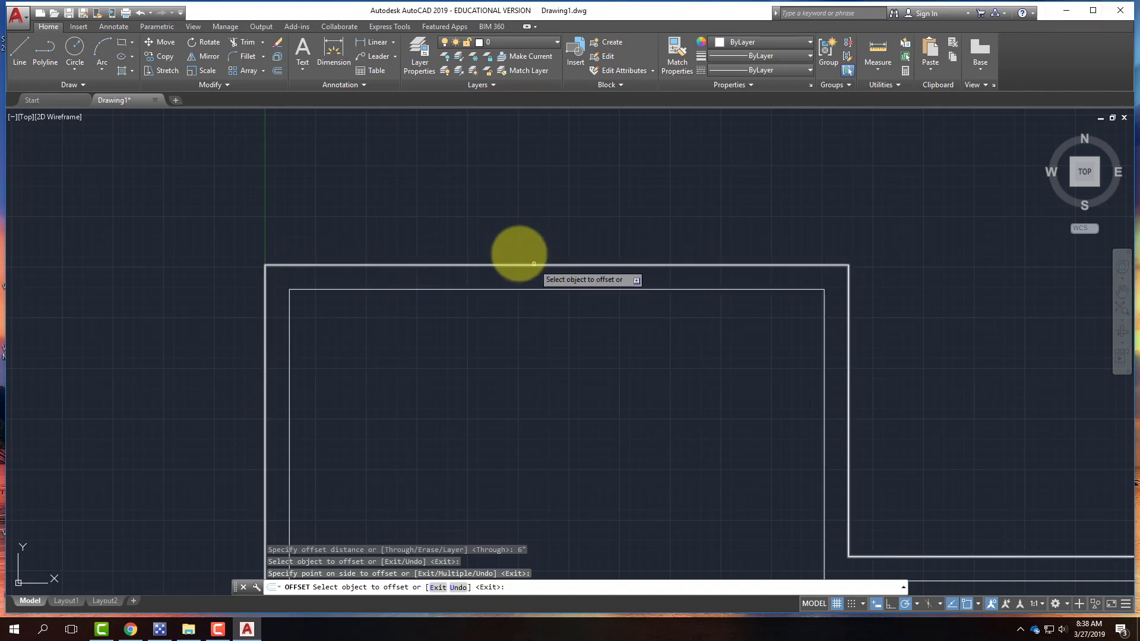
# Enable the Midpoint object snap for the Line command
pyautogui.click(16, 47)
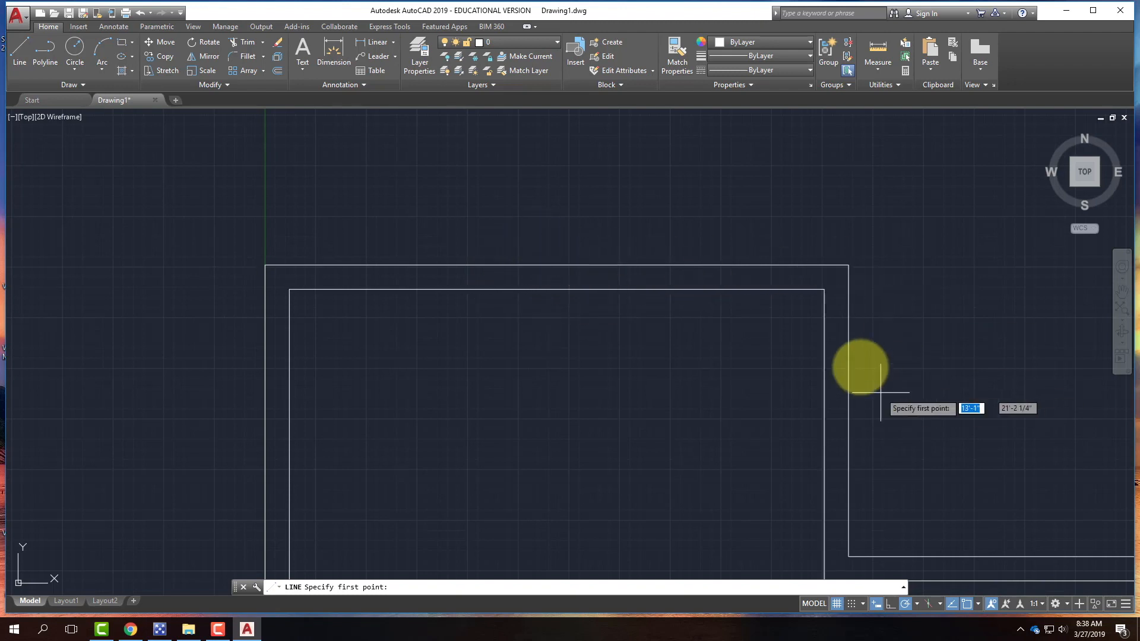
pyautogui.click(977, 605)
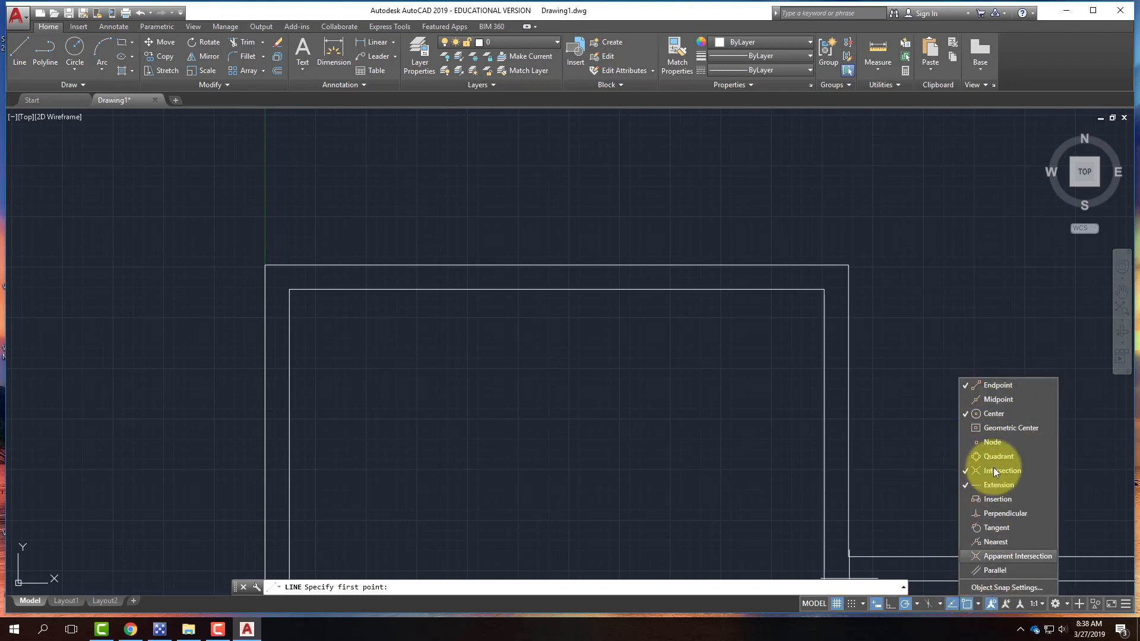
pyautogui.click(994, 400)
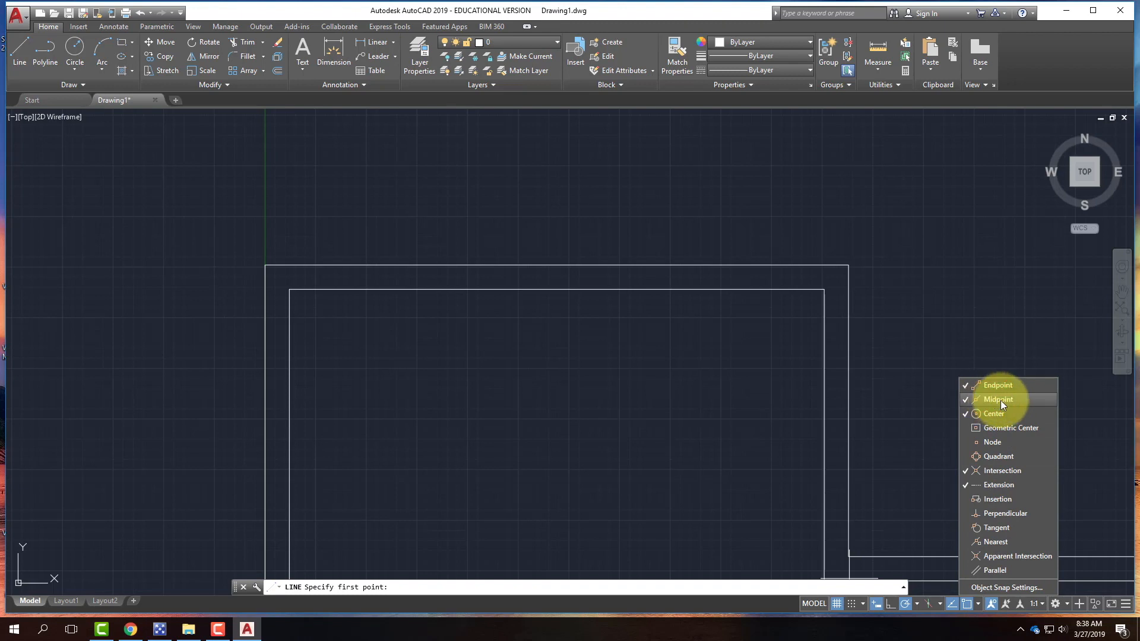
pyautogui.click(966, 601)
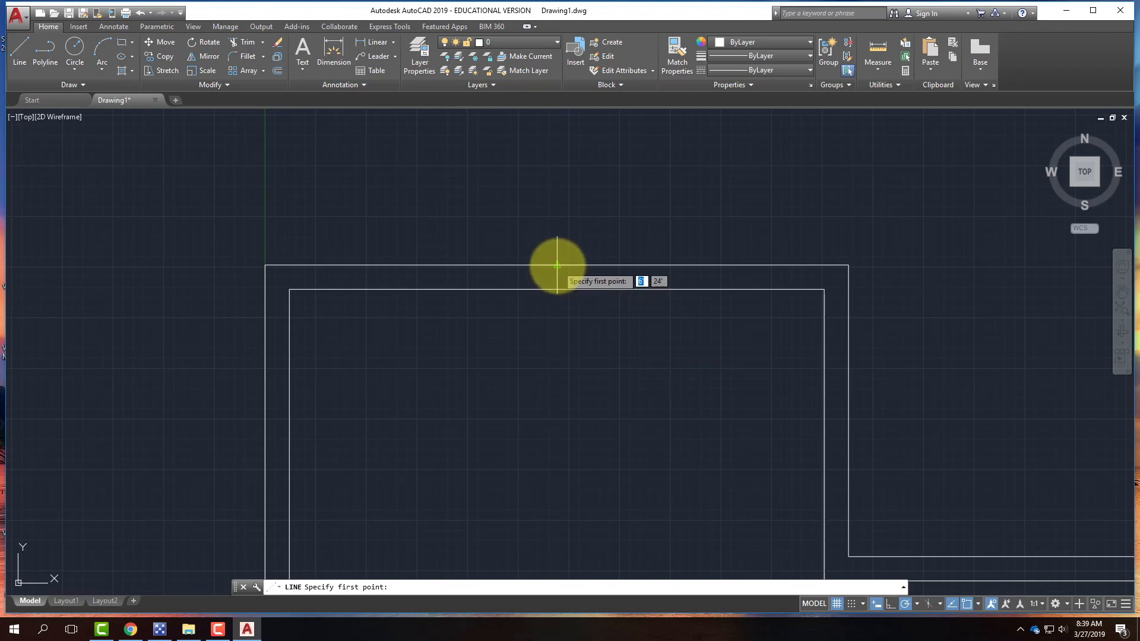
# Draw a trial line across the top wall between the midpoints of its outer and inner edges, and erase it
pyautogui.click(557, 265)
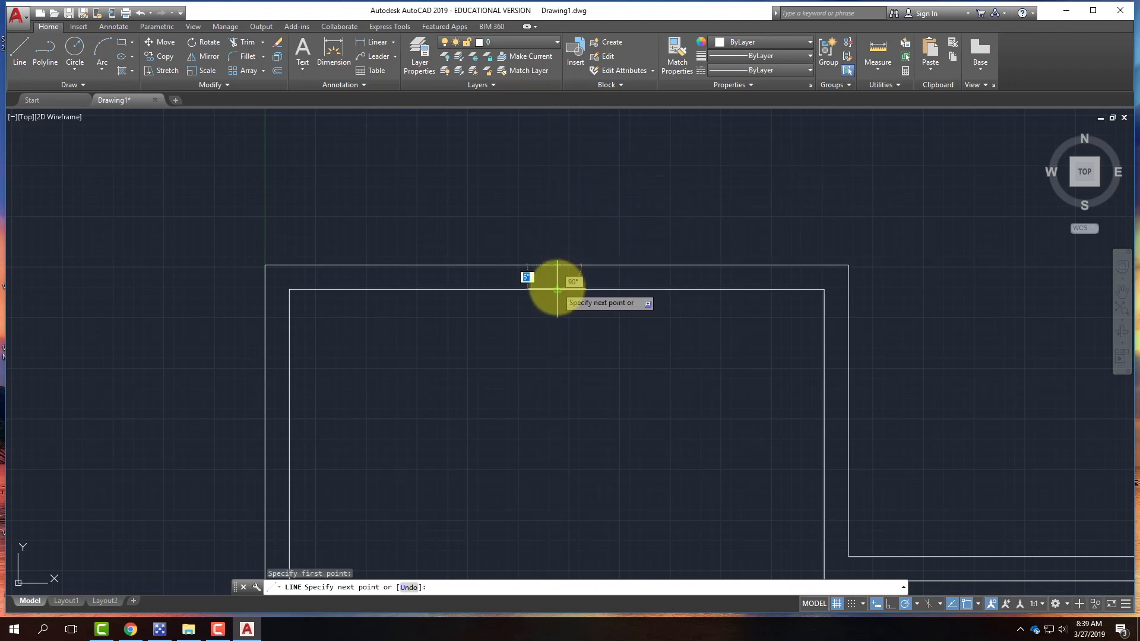
pyautogui.click(557, 290)
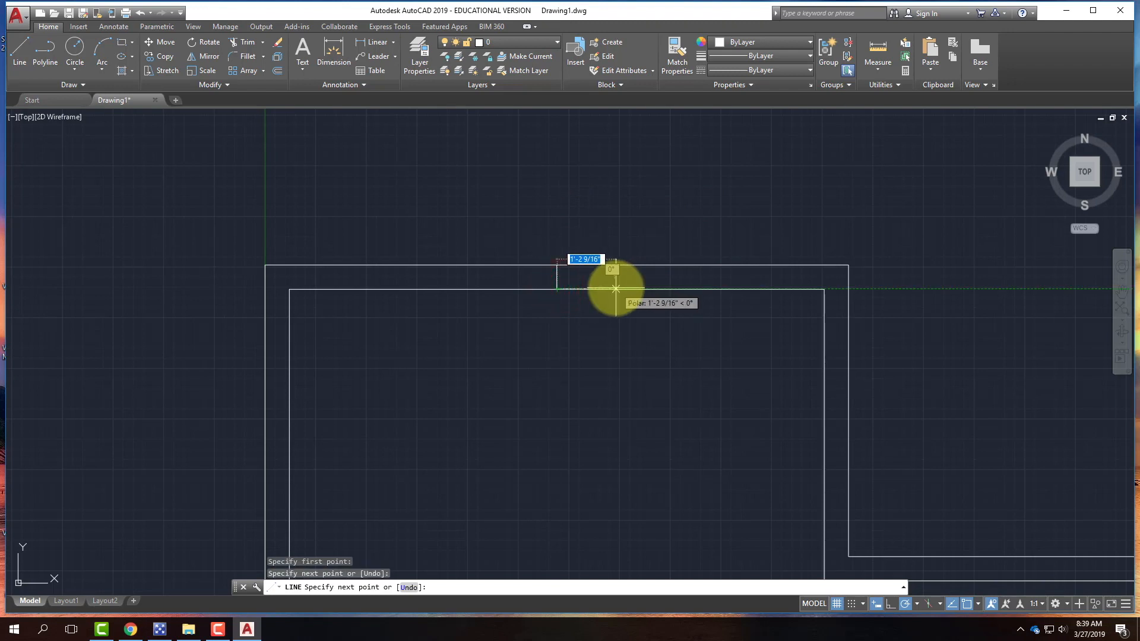
pyautogui.press('Return')
pyautogui.click(557, 274)
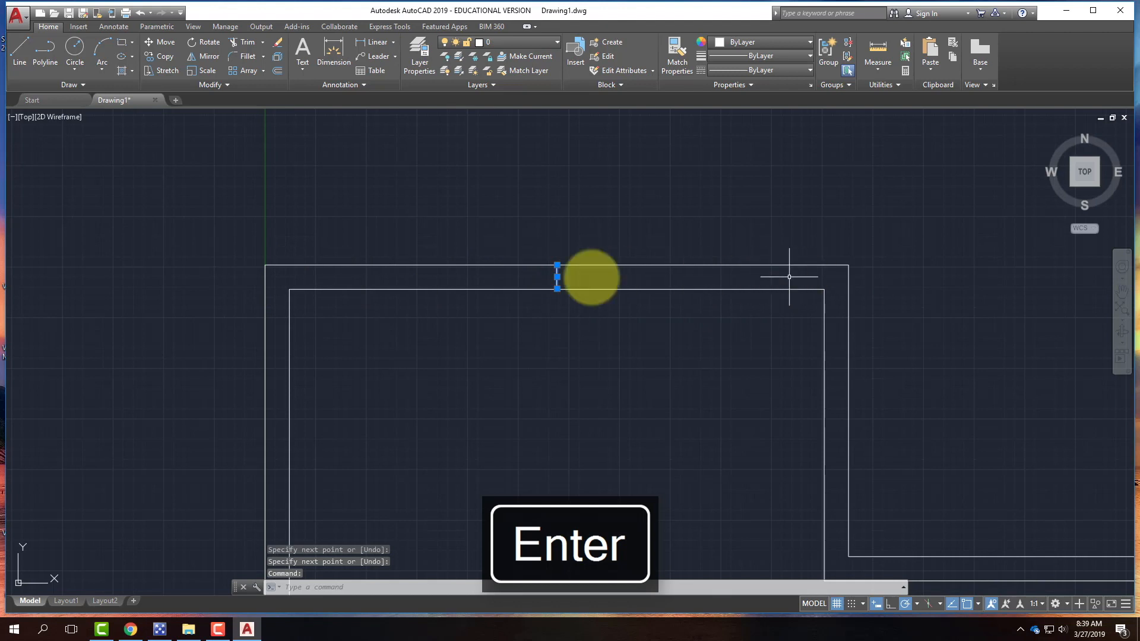
pyautogui.press('Escape')
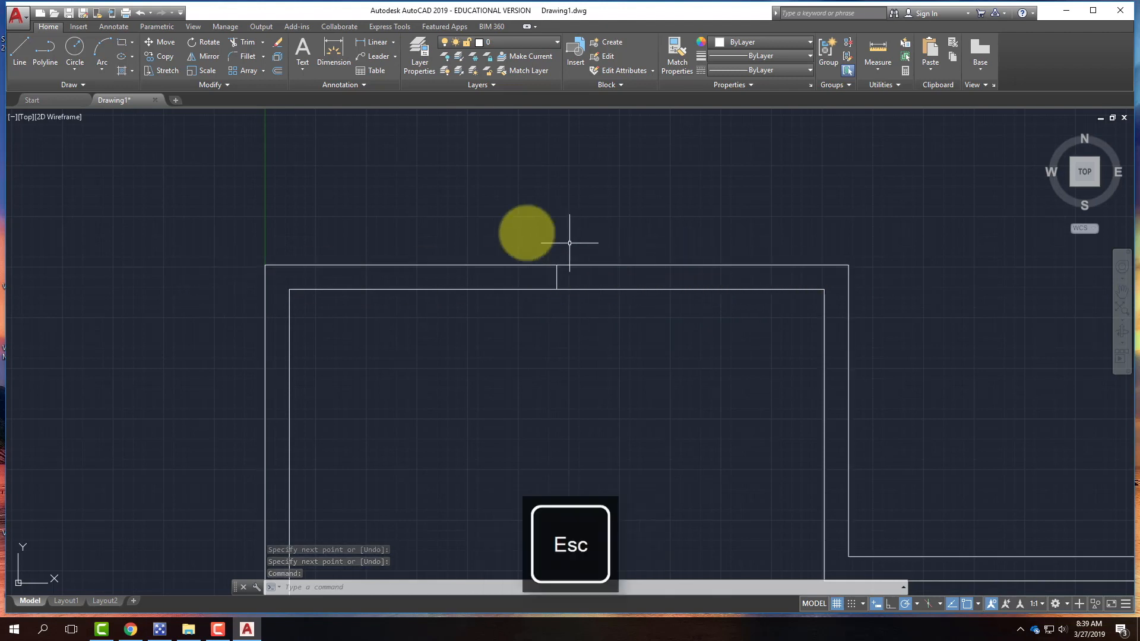
pyautogui.click(526, 233)
pyautogui.click(709, 404)
pyautogui.press('Delete')
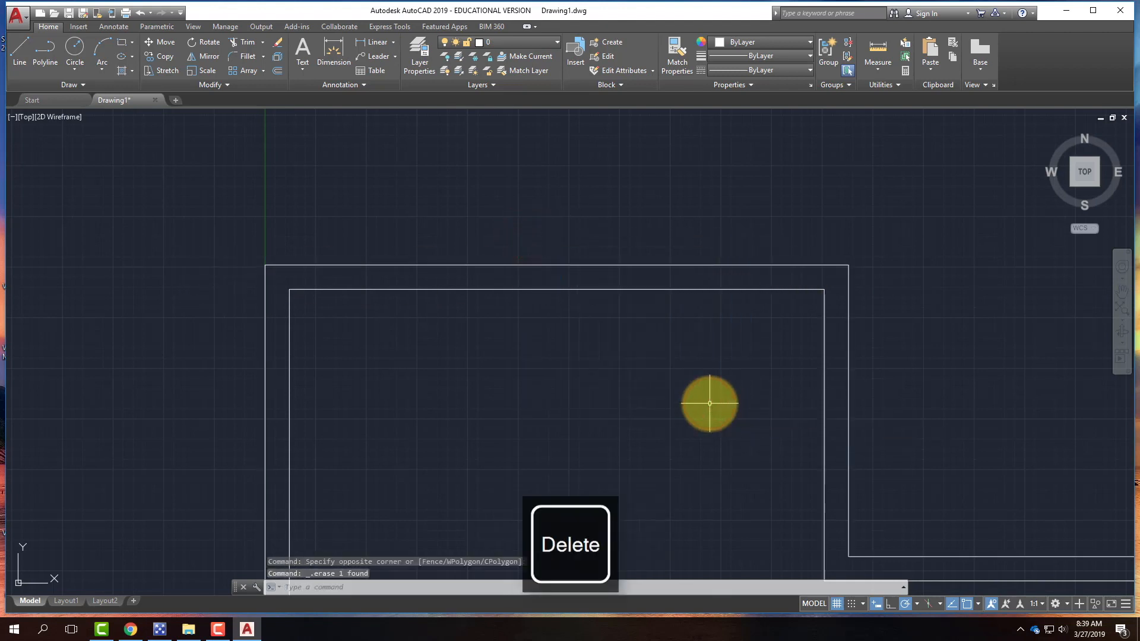
# Draw a line across the top wall from the outer edge's midpoint to the inner edge's midpoint
pyautogui.click(19, 50)
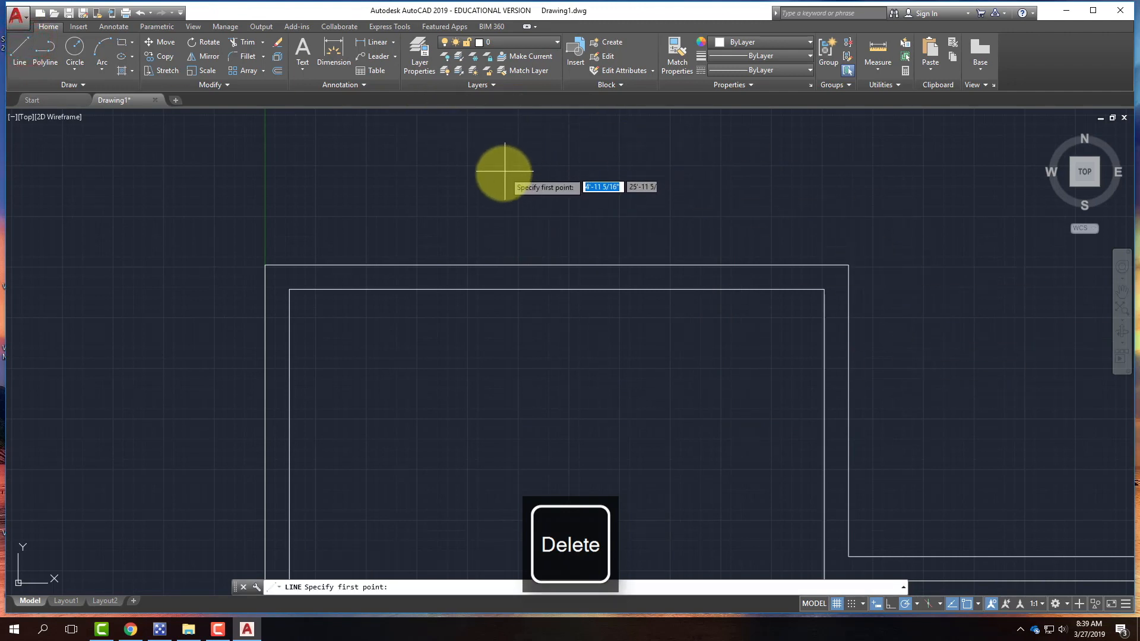
pyautogui.click(557, 265)
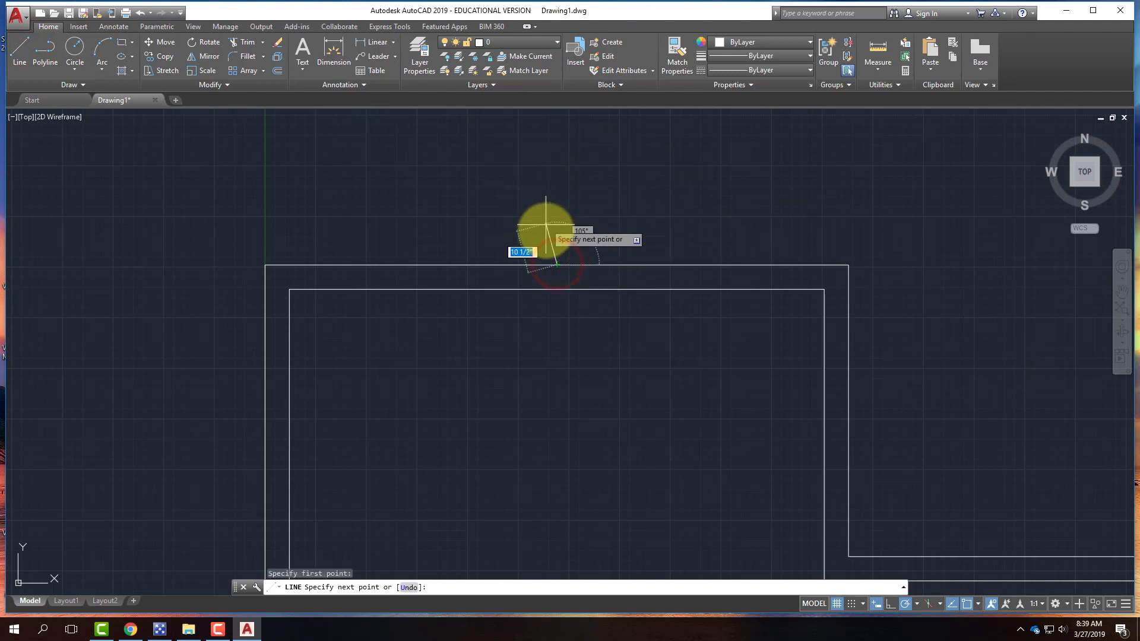
pyautogui.click(558, 289)
pyautogui.press('Return')
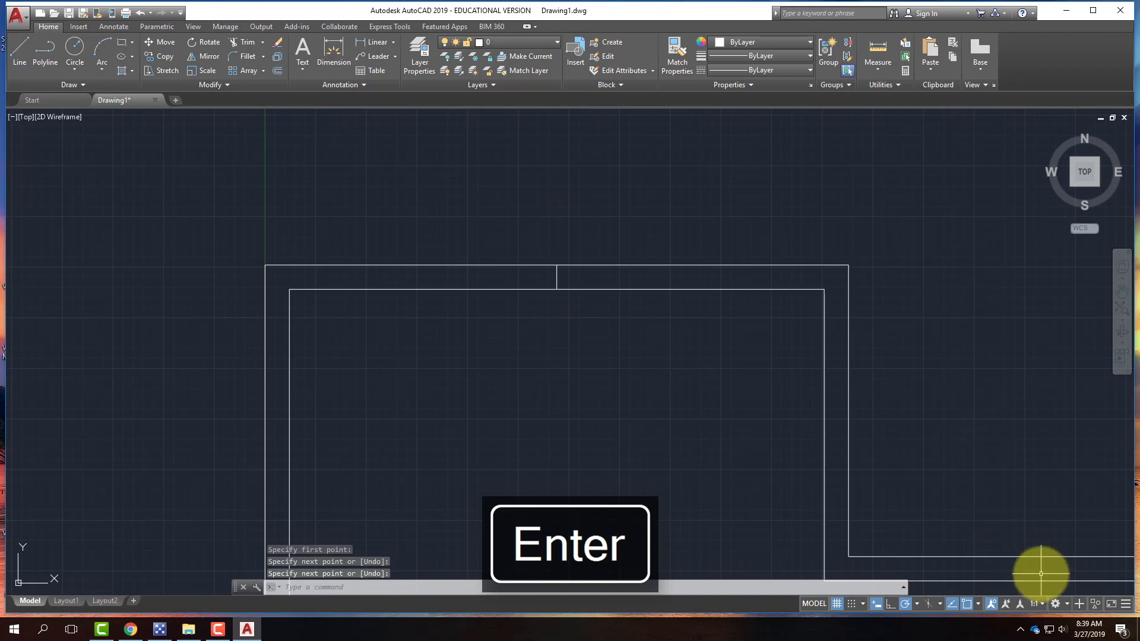
pyautogui.click(977, 603)
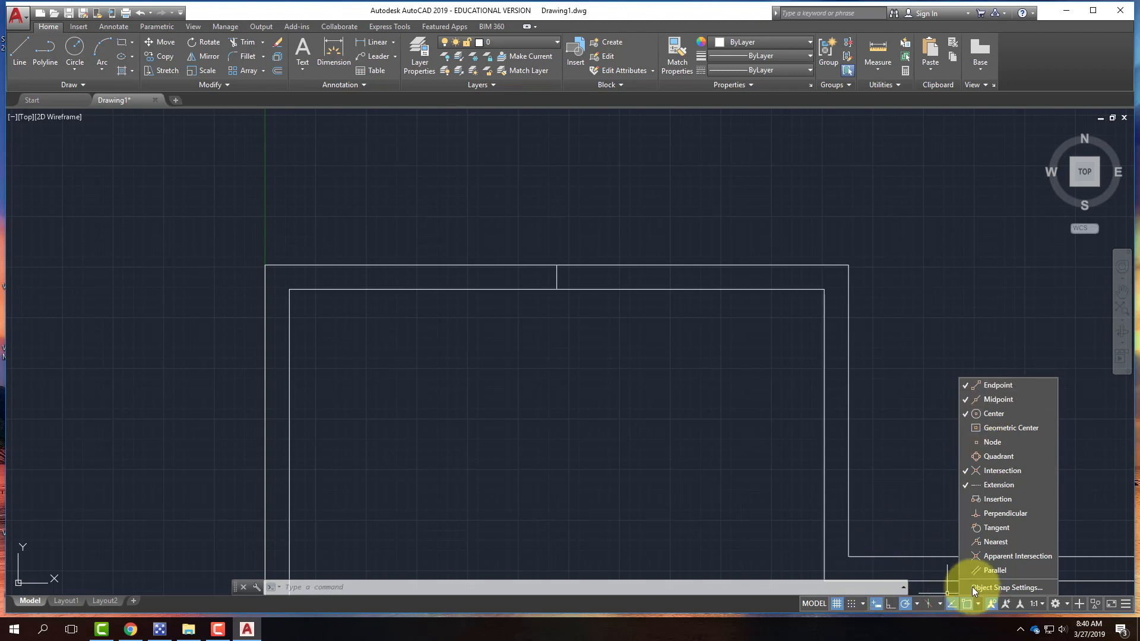
pyautogui.click(966, 603)
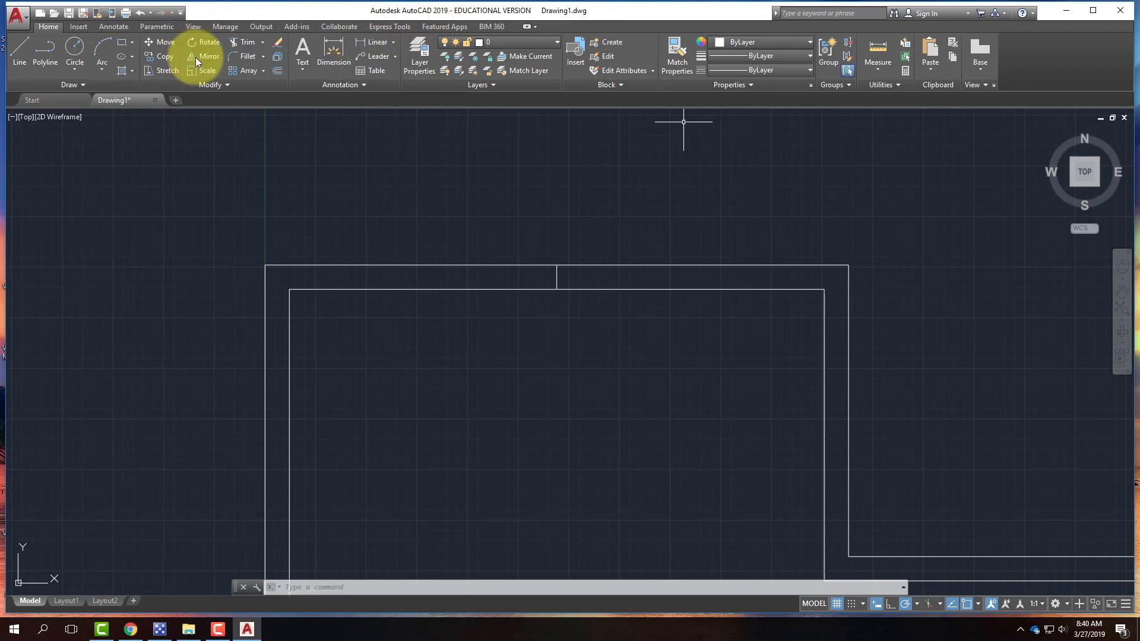
# Offset the top wall's center line 1'6" to each side to mark the door opening
pyautogui.click(278, 72)
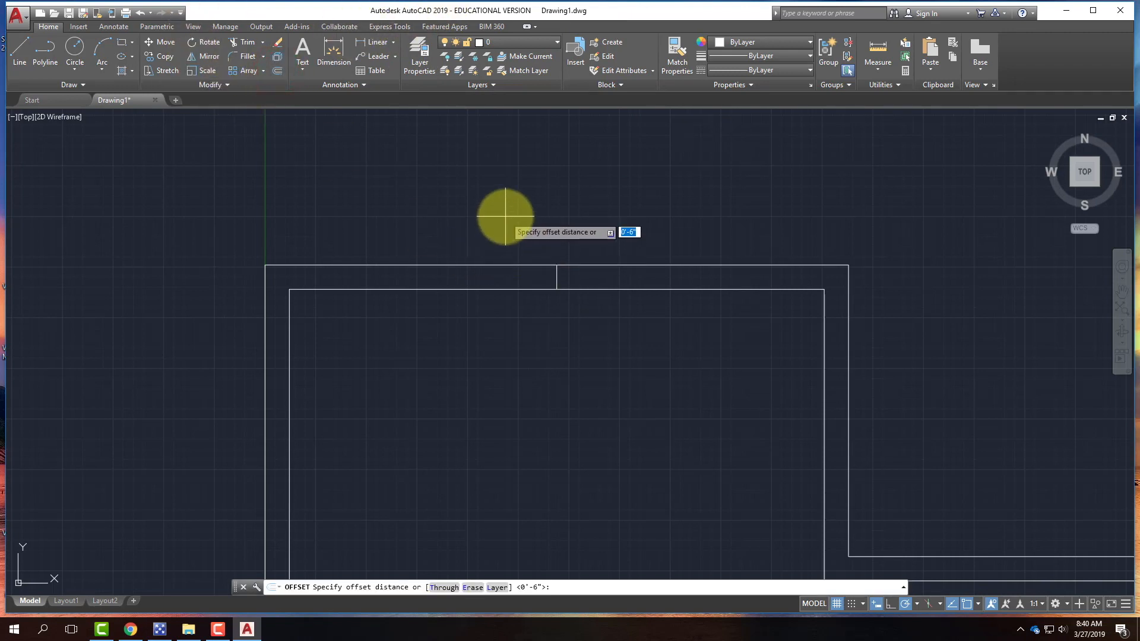
pyautogui.write('18')
pyautogui.press('BackSpace')
pyautogui.press('BackSpace')
pyautogui.press('BackSpace')
pyautogui.press('Return')
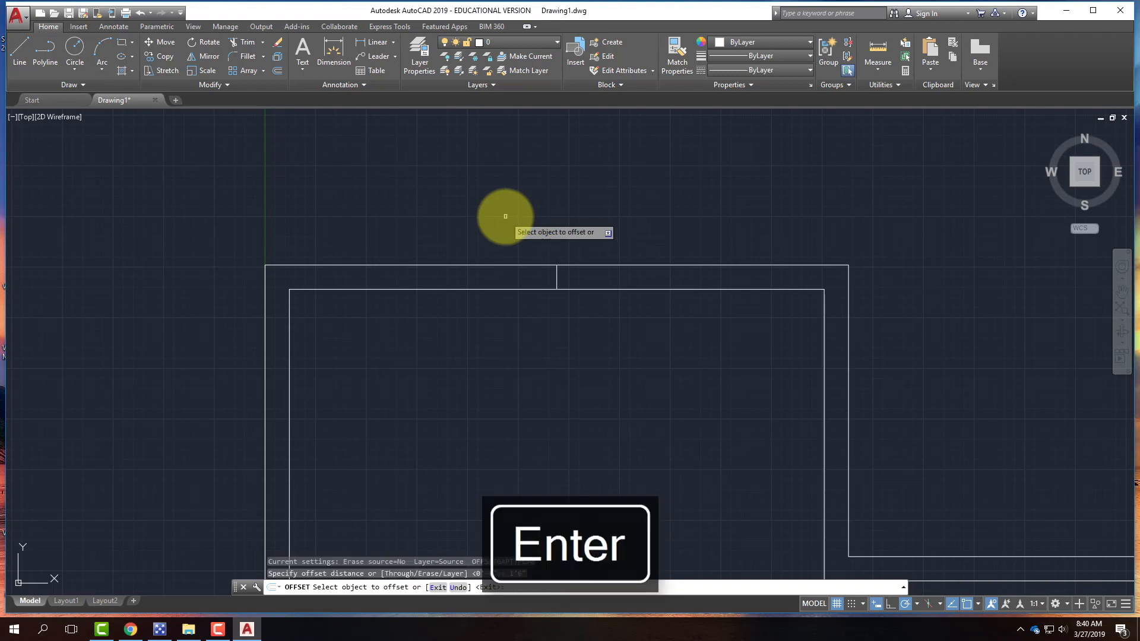
pyautogui.click(557, 276)
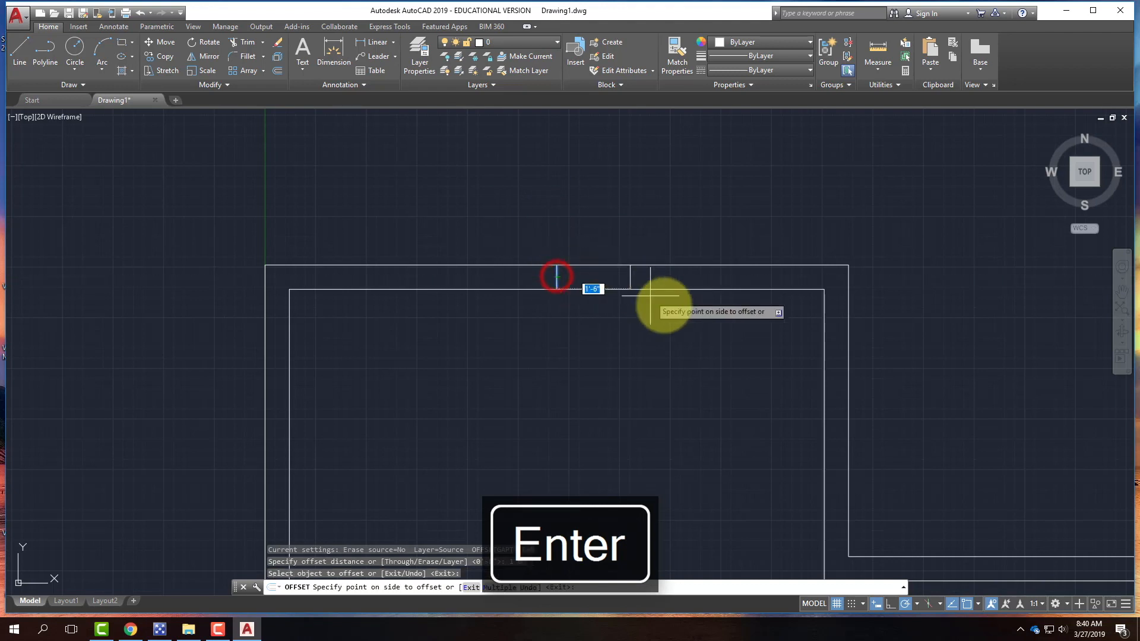
pyautogui.click(679, 336)
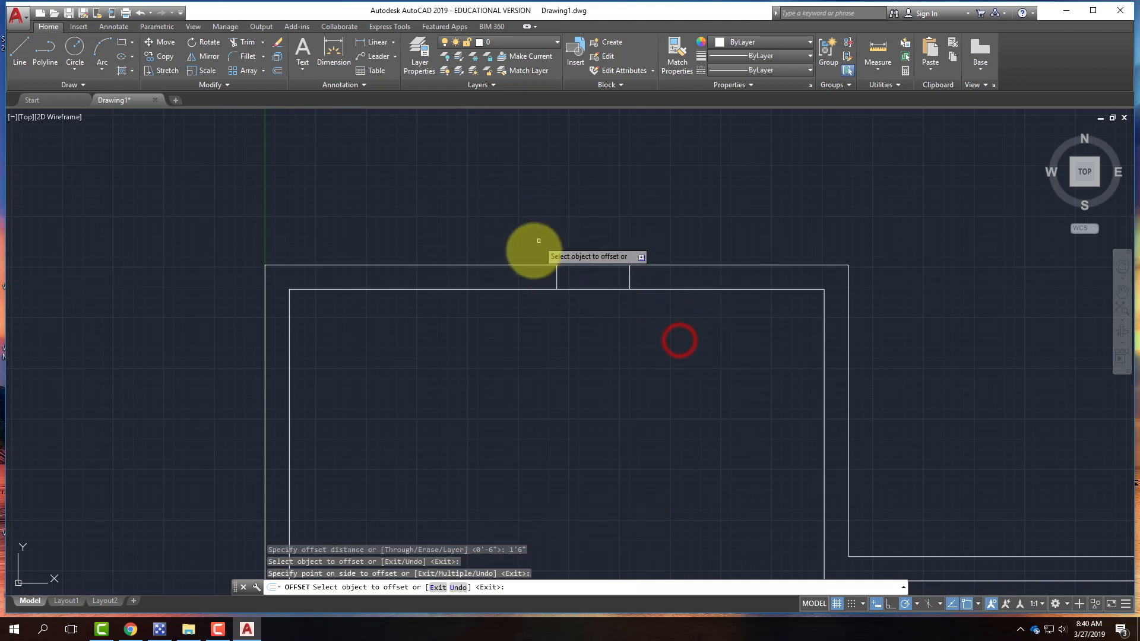
pyautogui.click(556, 275)
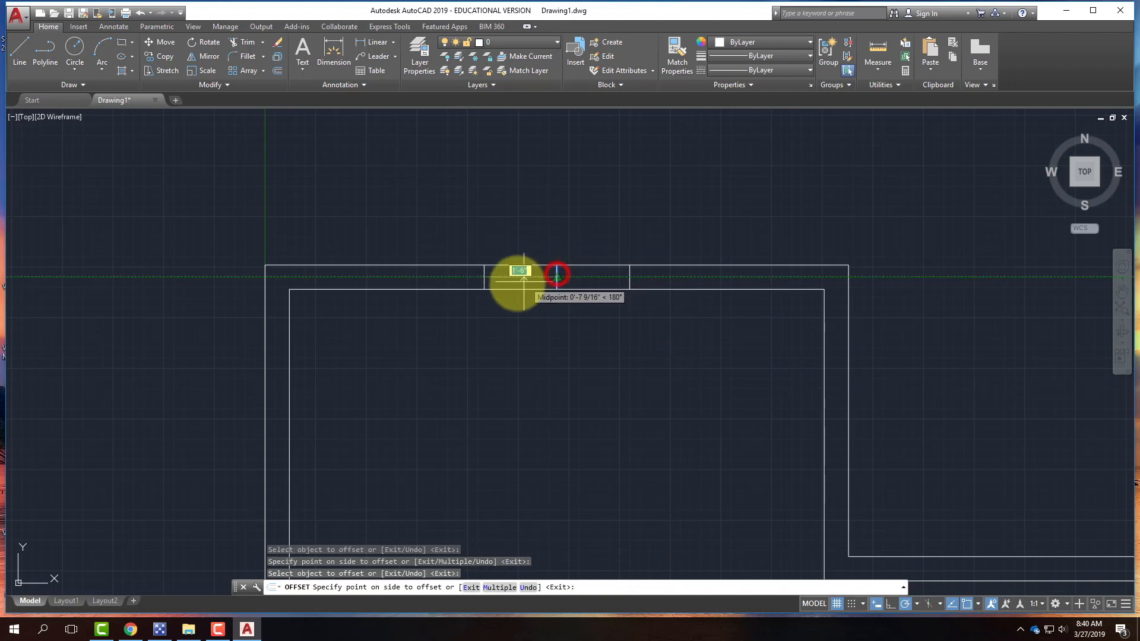
pyautogui.click(482, 308)
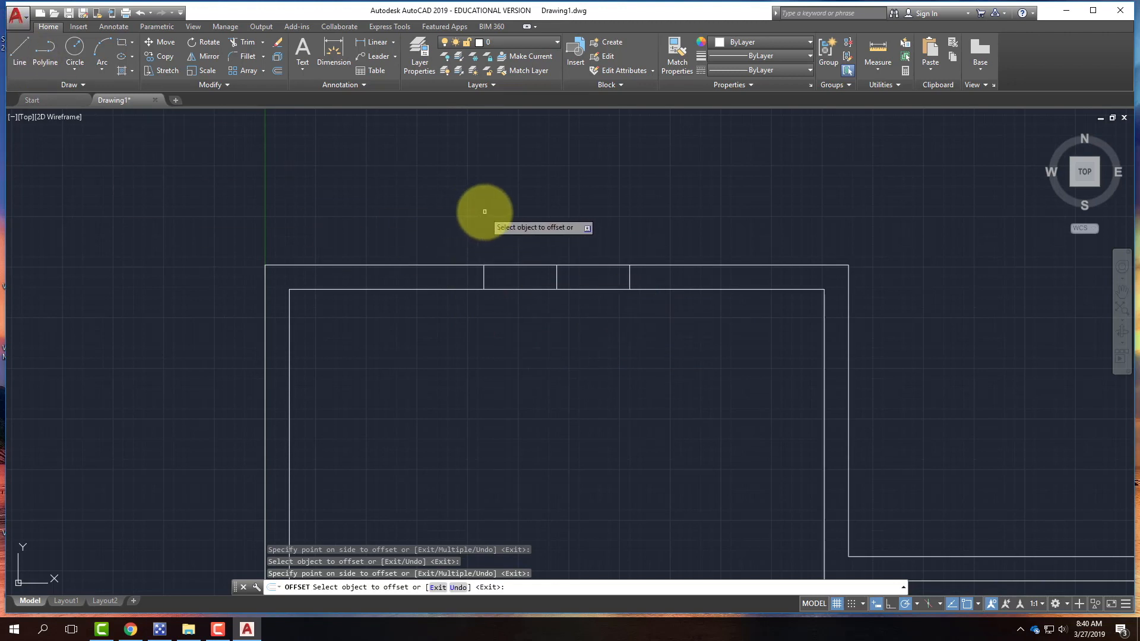
pyautogui.press('Return')
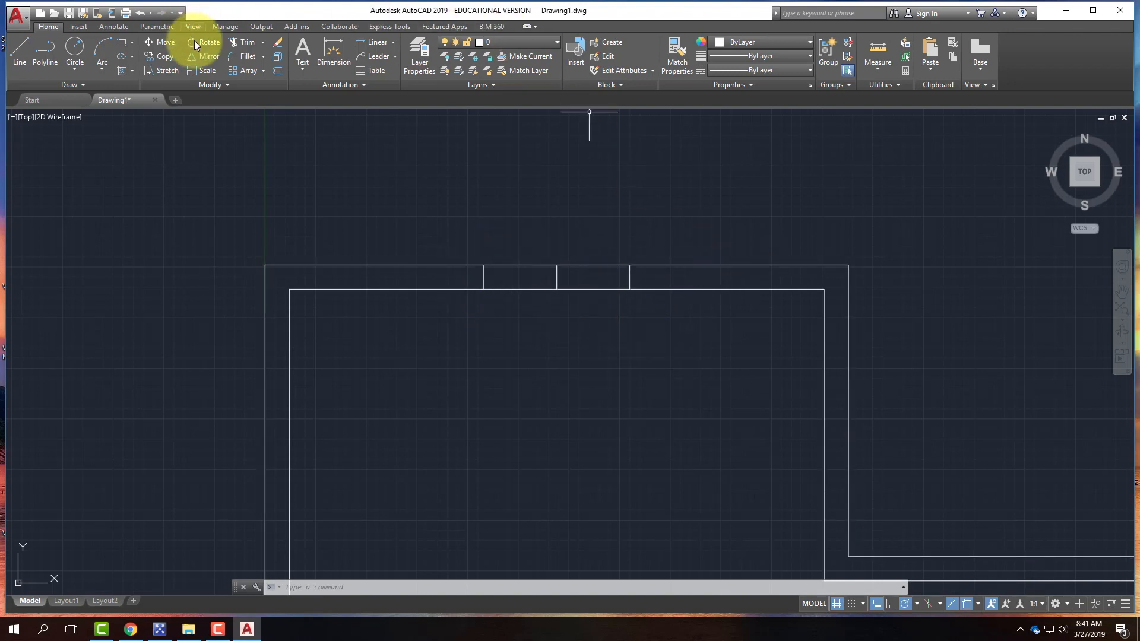
pyautogui.click(236, 43)
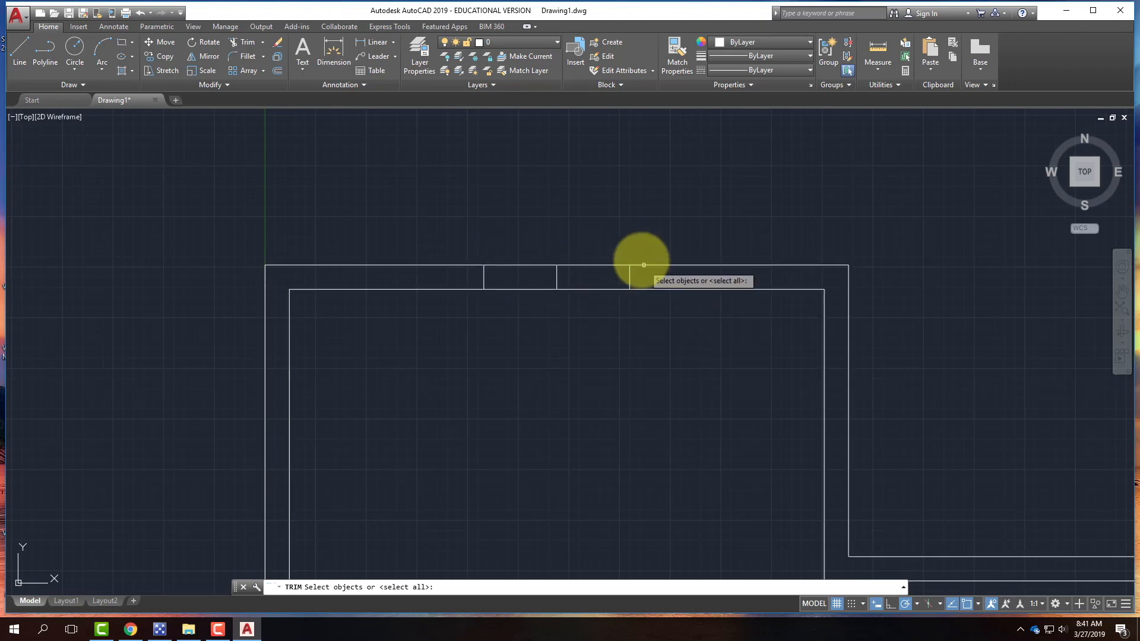
pyautogui.click(451, 234)
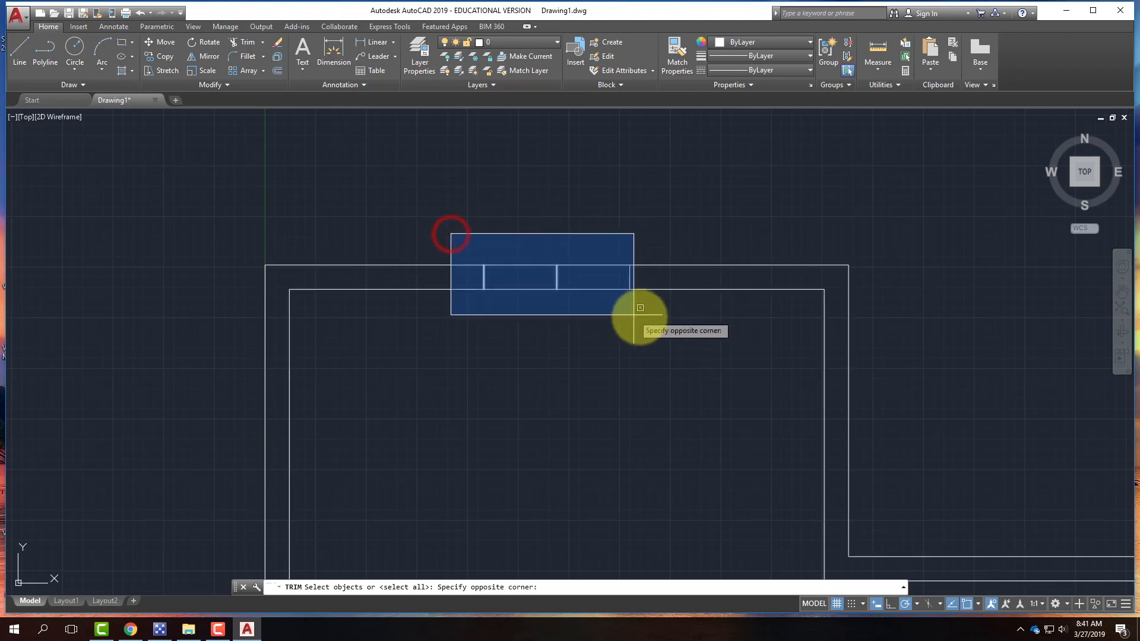
pyautogui.click(652, 321)
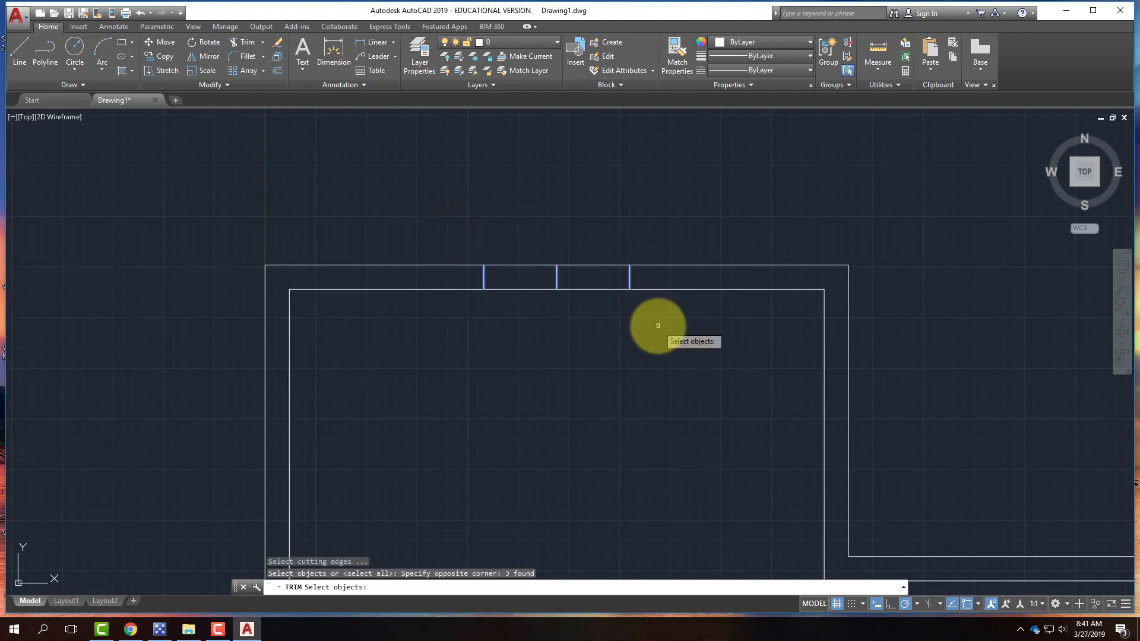
pyautogui.click(583, 289)
pyautogui.click(585, 265)
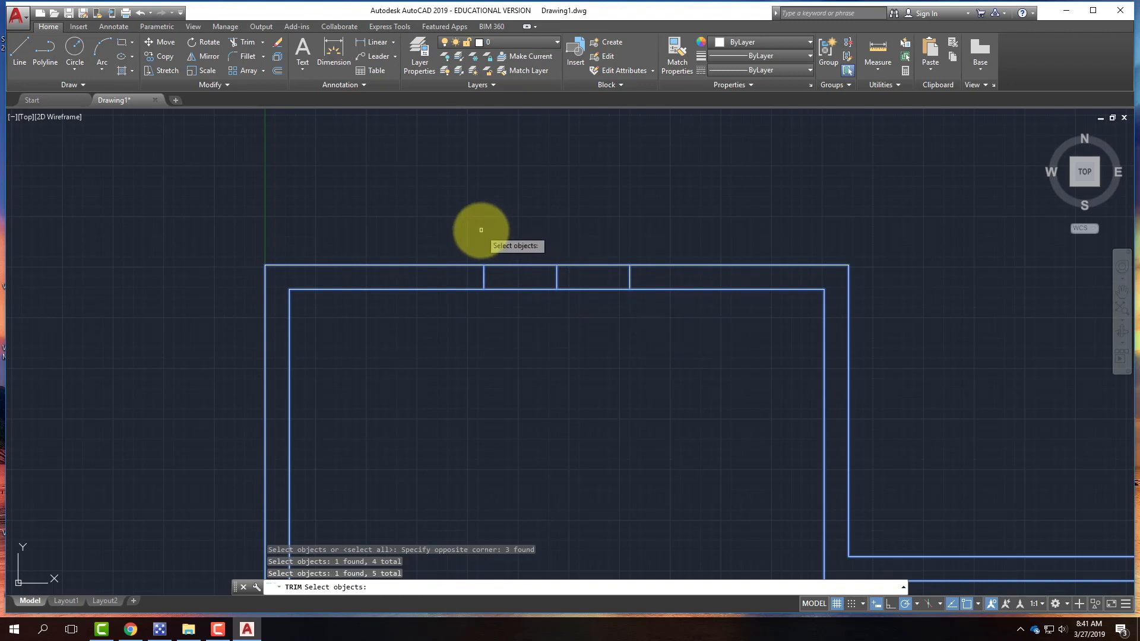
pyautogui.press('Escape')
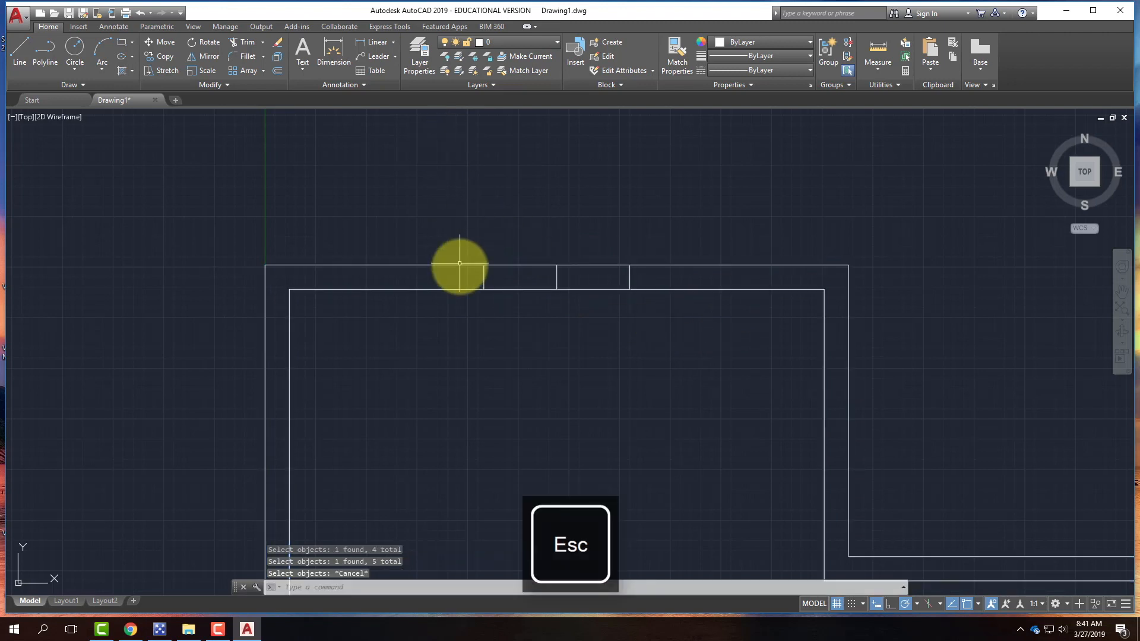
# Select the three short lines across the top wall at the door opening
pyautogui.click(461, 225)
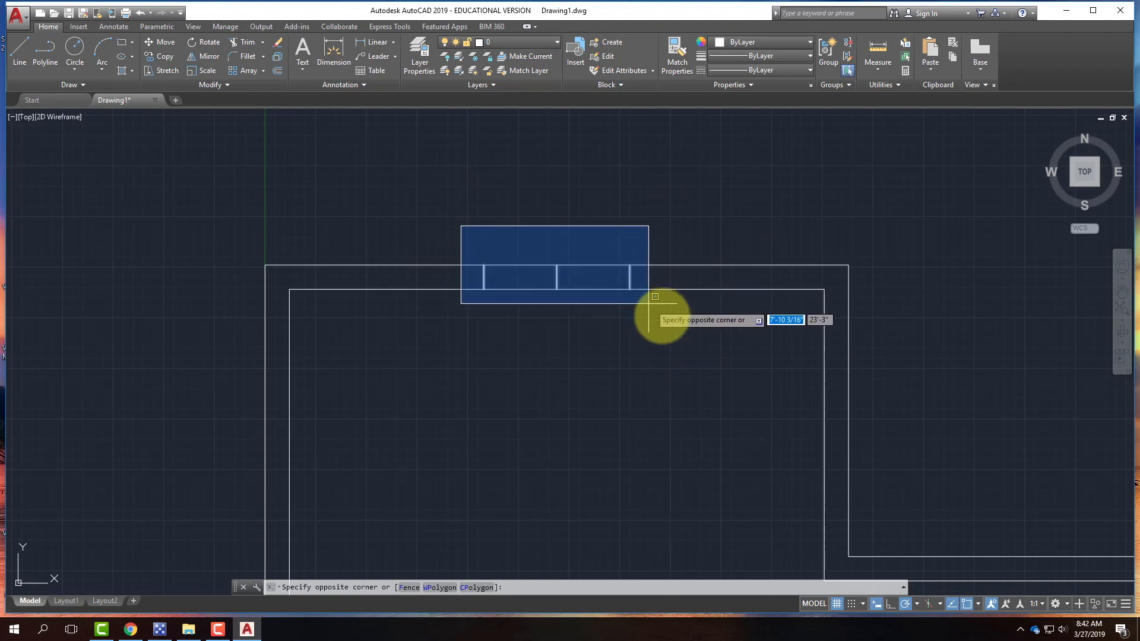
# Try window and crossing selections around the three short lines across the top wall, clearing each selection
pyautogui.click(670, 329)
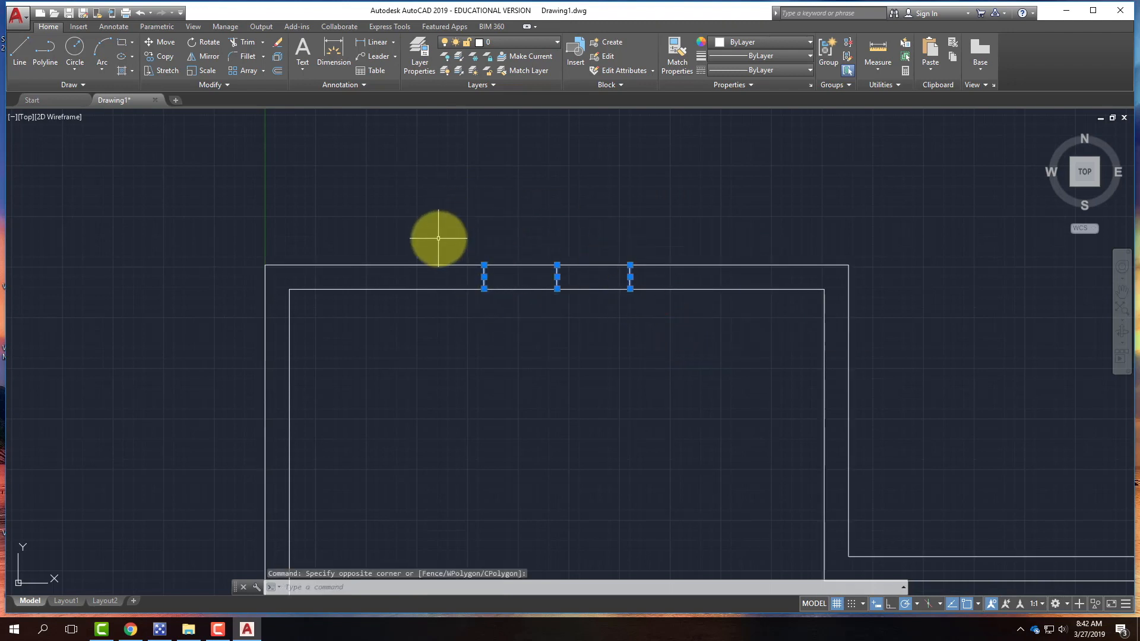
pyautogui.press('Escape')
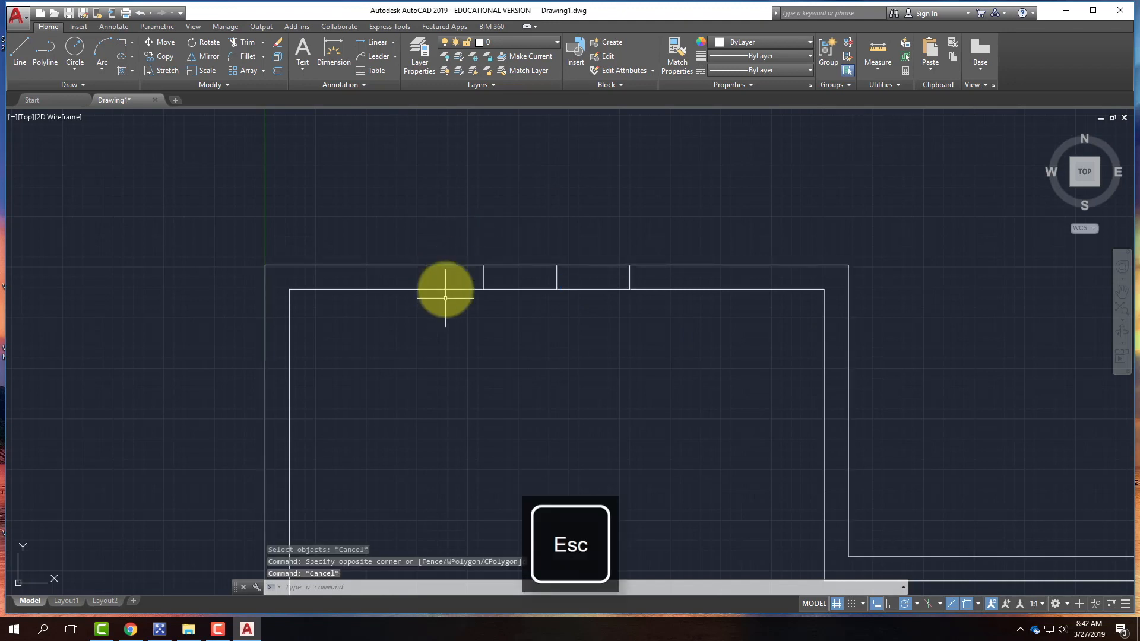
pyautogui.click(441, 189)
pyautogui.click(671, 344)
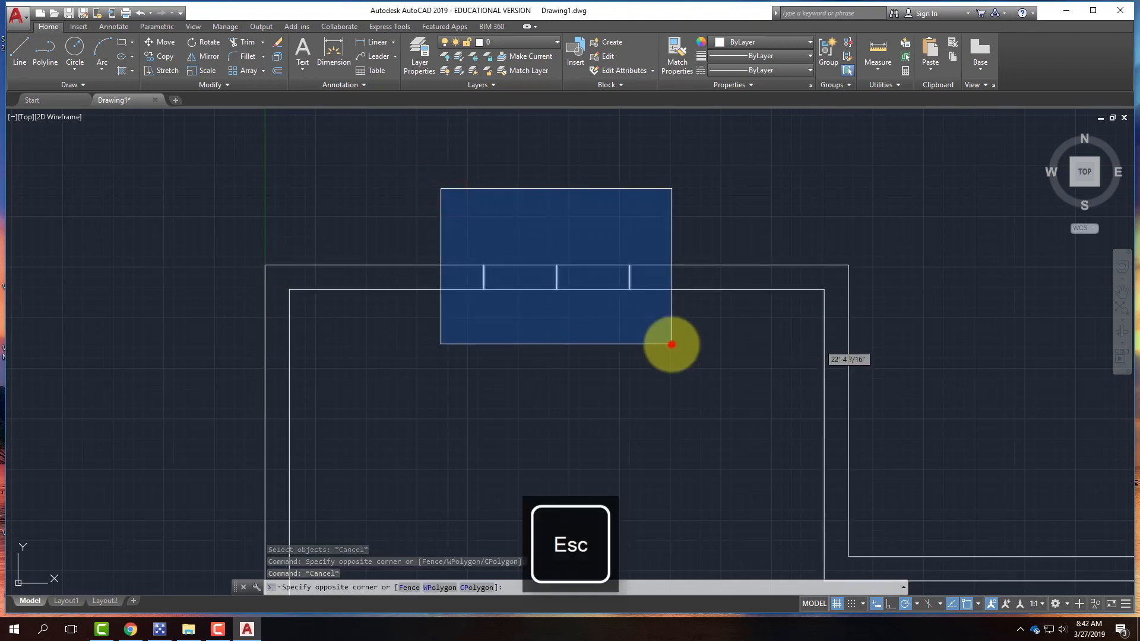
pyautogui.press('Escape')
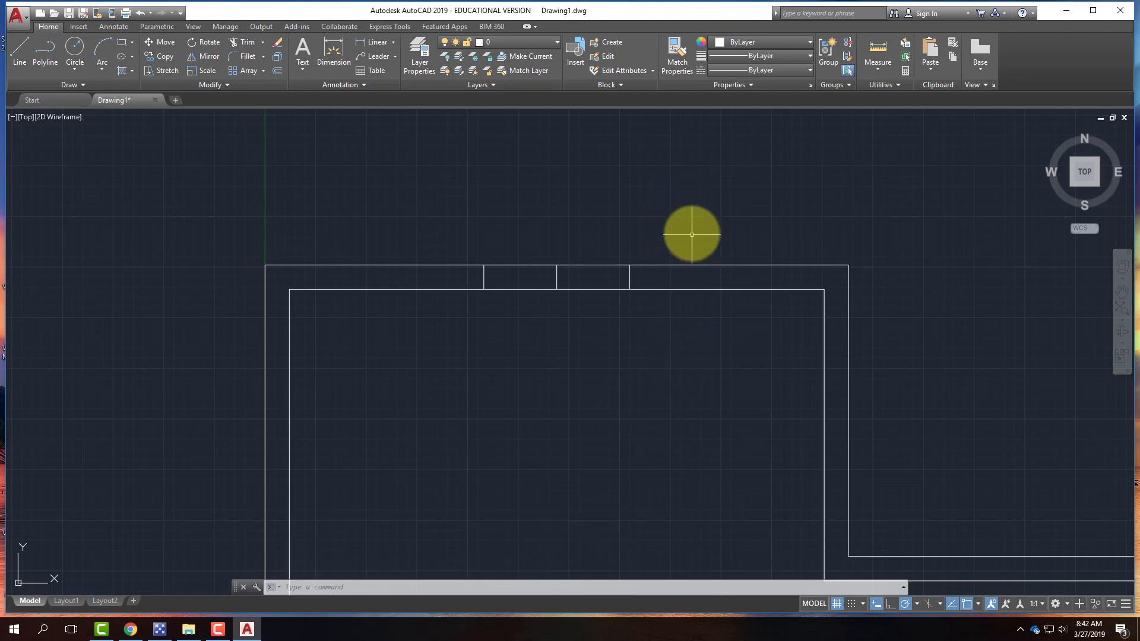
pyautogui.click(685, 215)
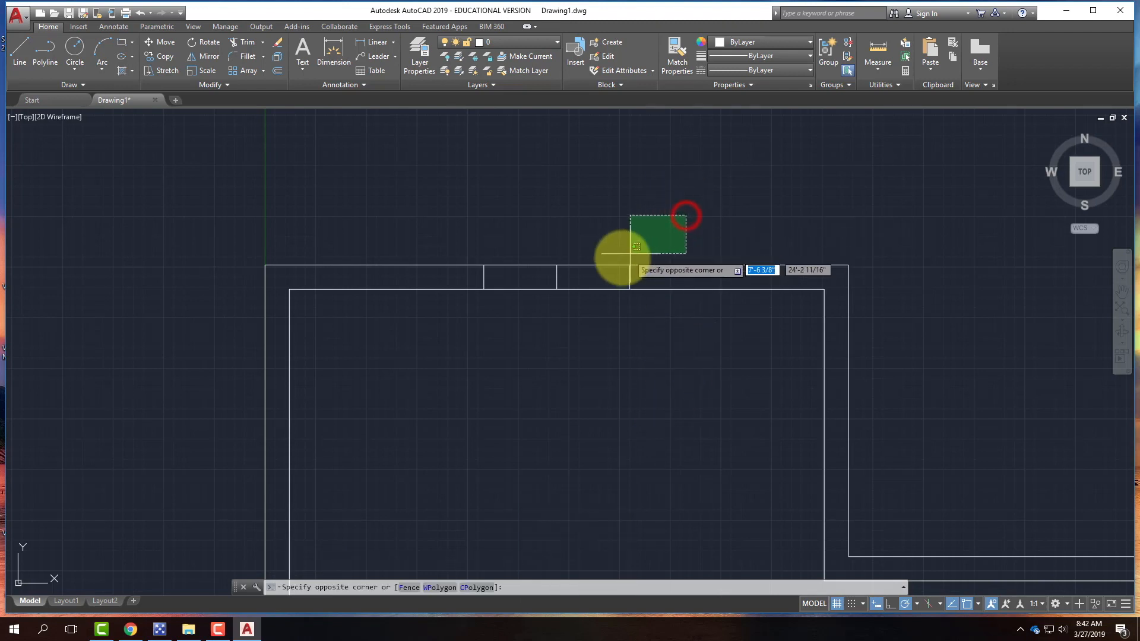
pyautogui.click(445, 333)
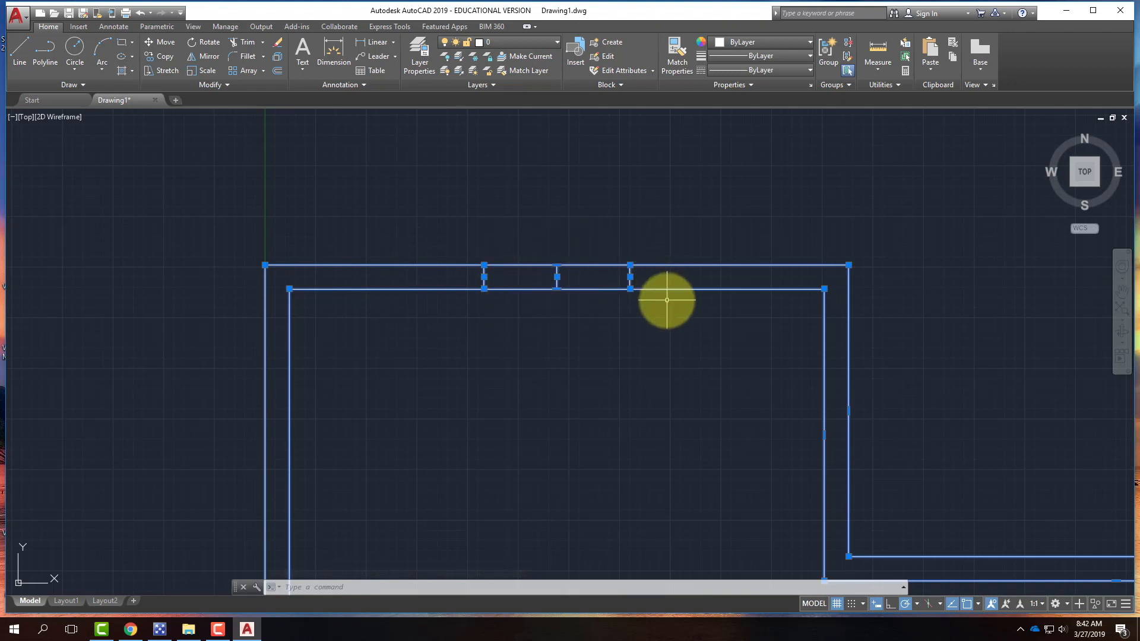
pyautogui.press('Escape')
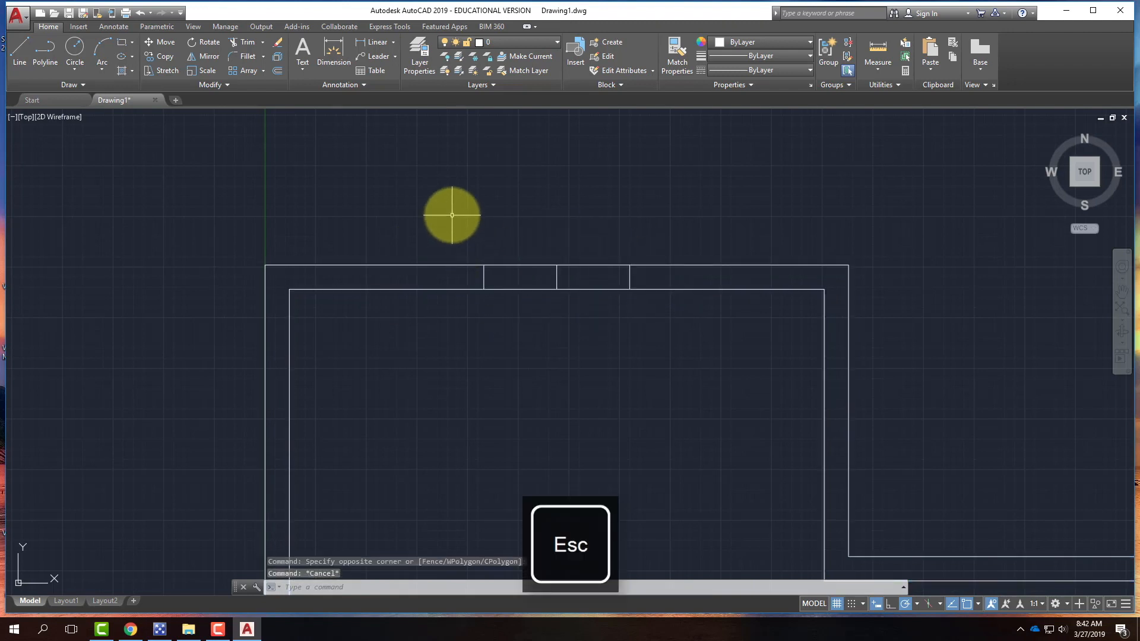
pyautogui.click(451, 215)
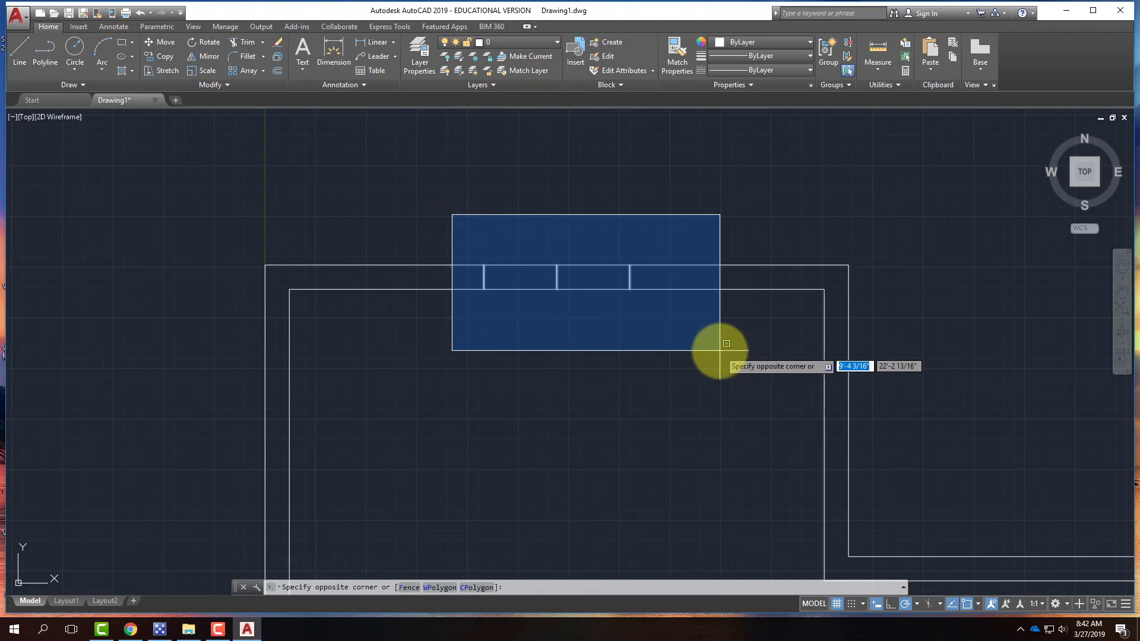
pyautogui.press('Escape')
pyautogui.click(692, 208)
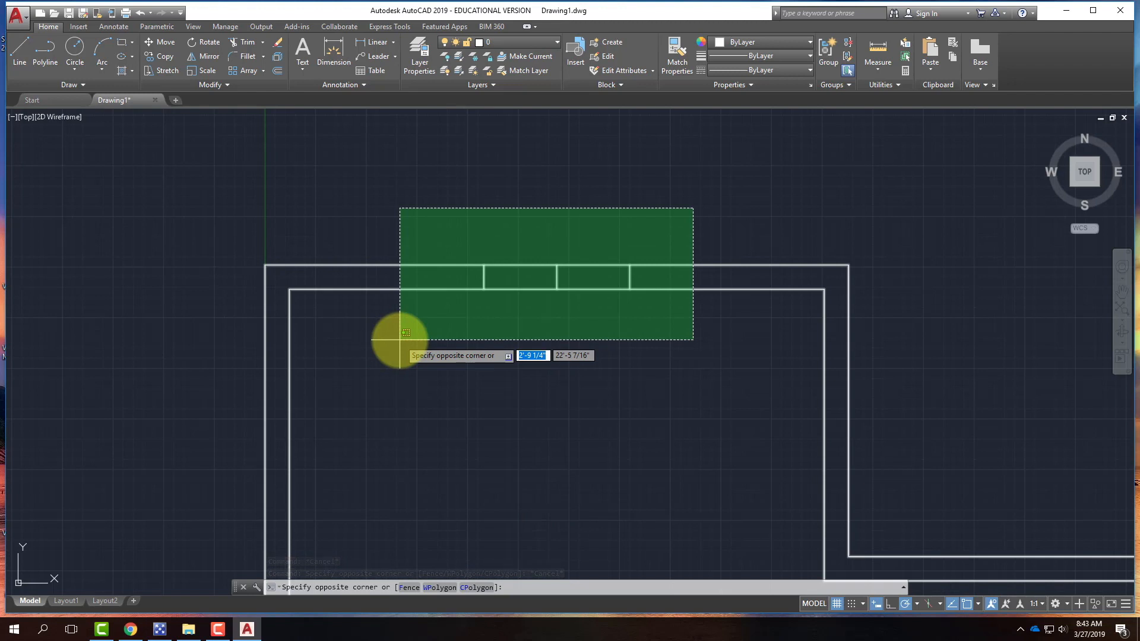
pyautogui.press('Escape')
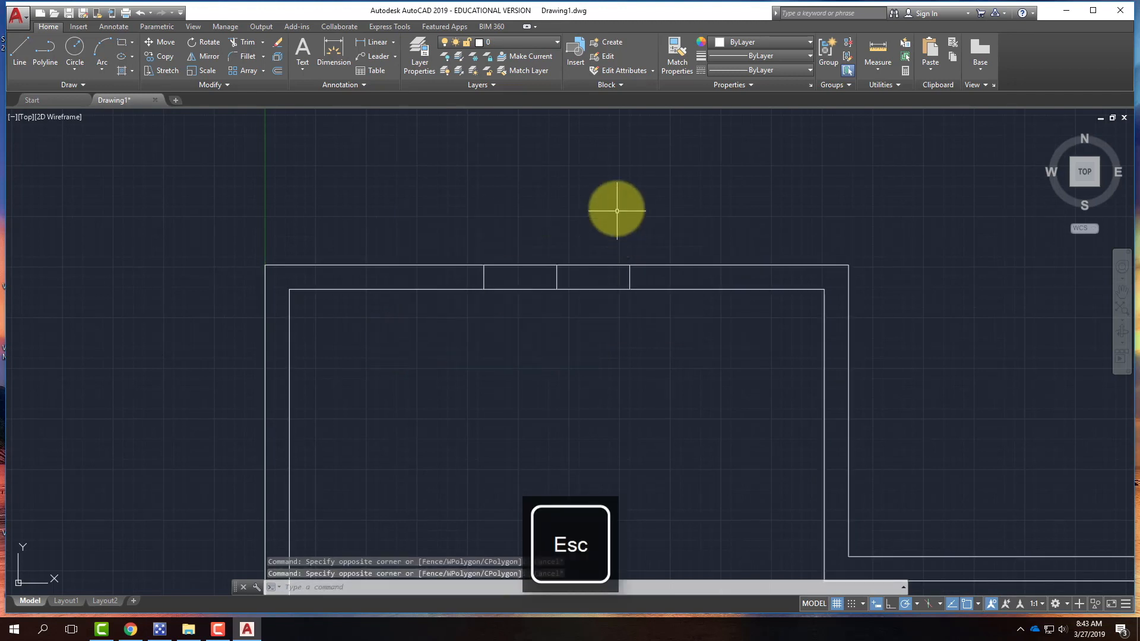
# Trim the inner and outer wall lines between the short lines across the top wall and erase the leftover middle line, opening the doorway
pyautogui.click(240, 41)
pyautogui.click(672, 206)
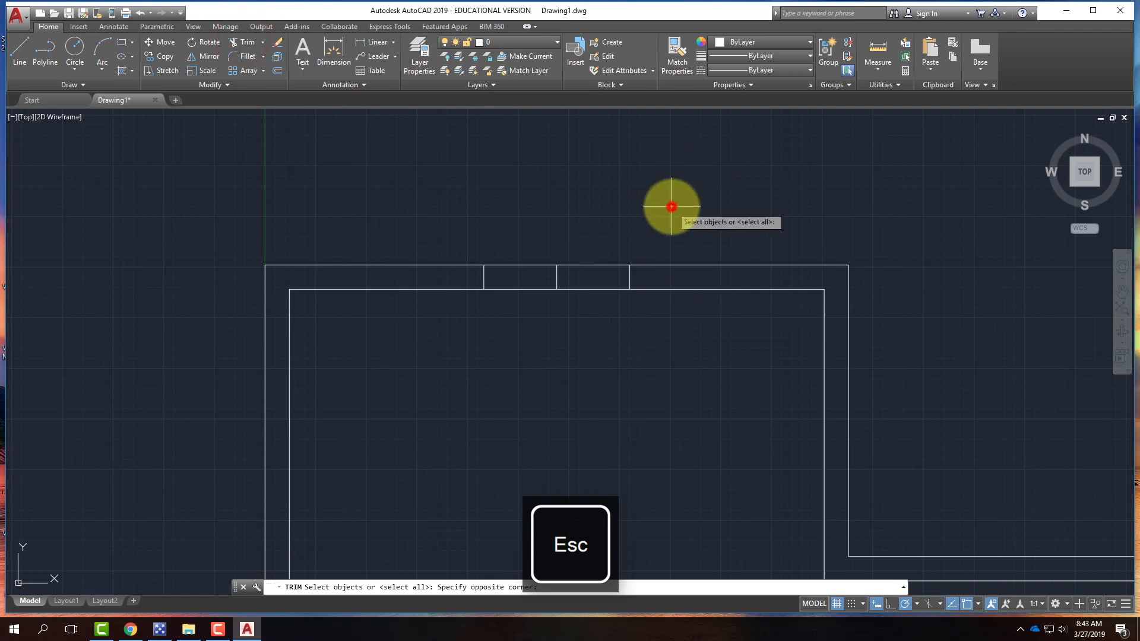
pyautogui.click(465, 337)
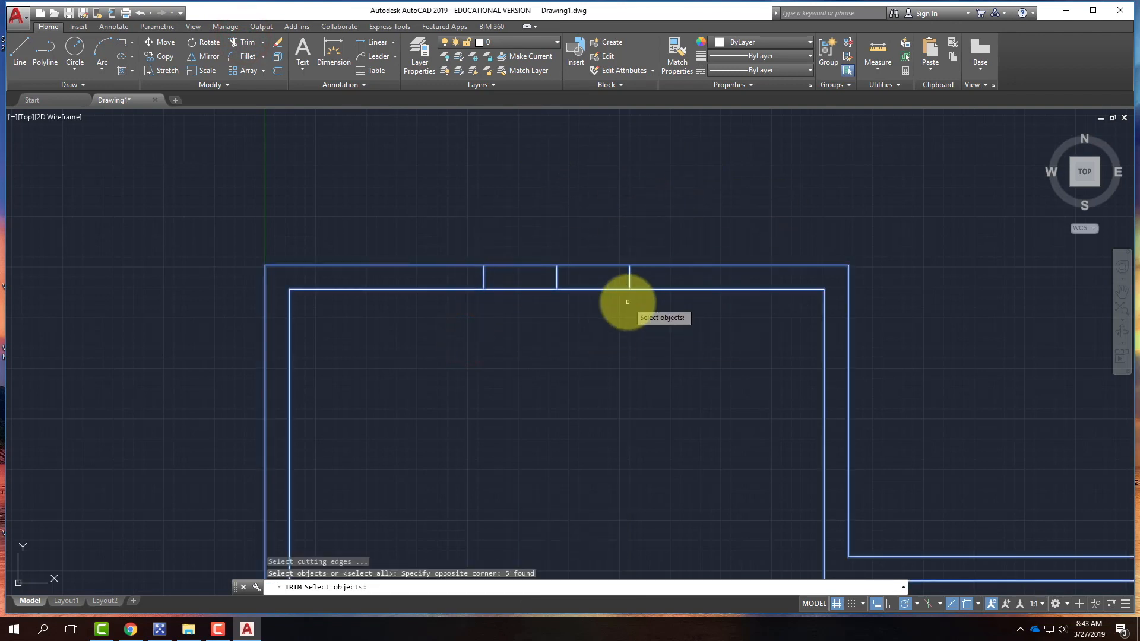
pyautogui.press('Return')
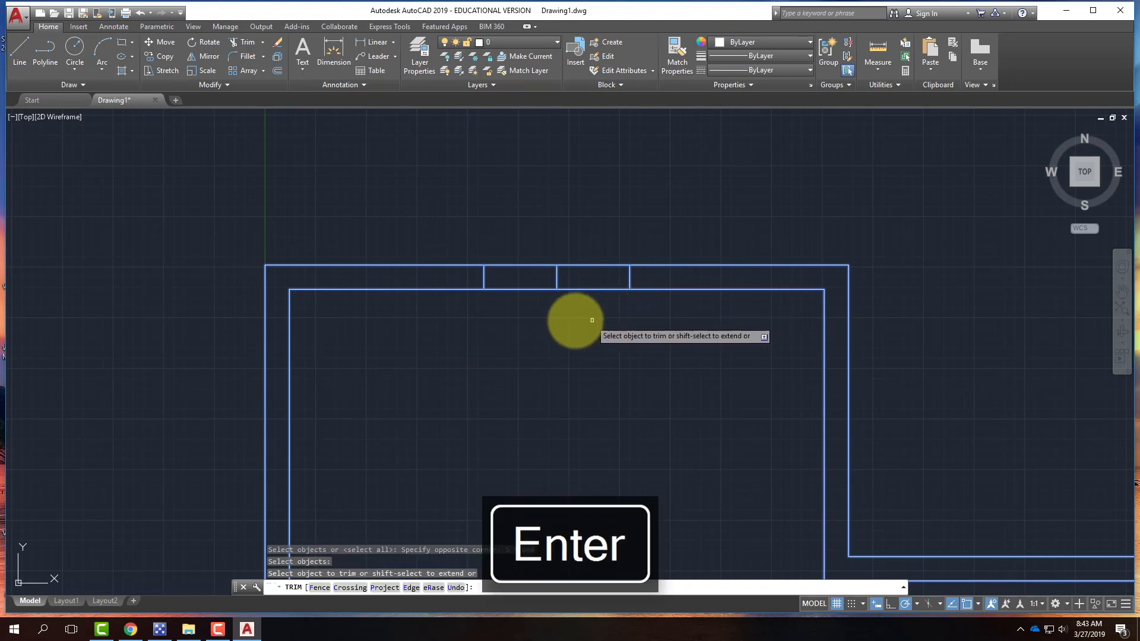
pyautogui.click(521, 290)
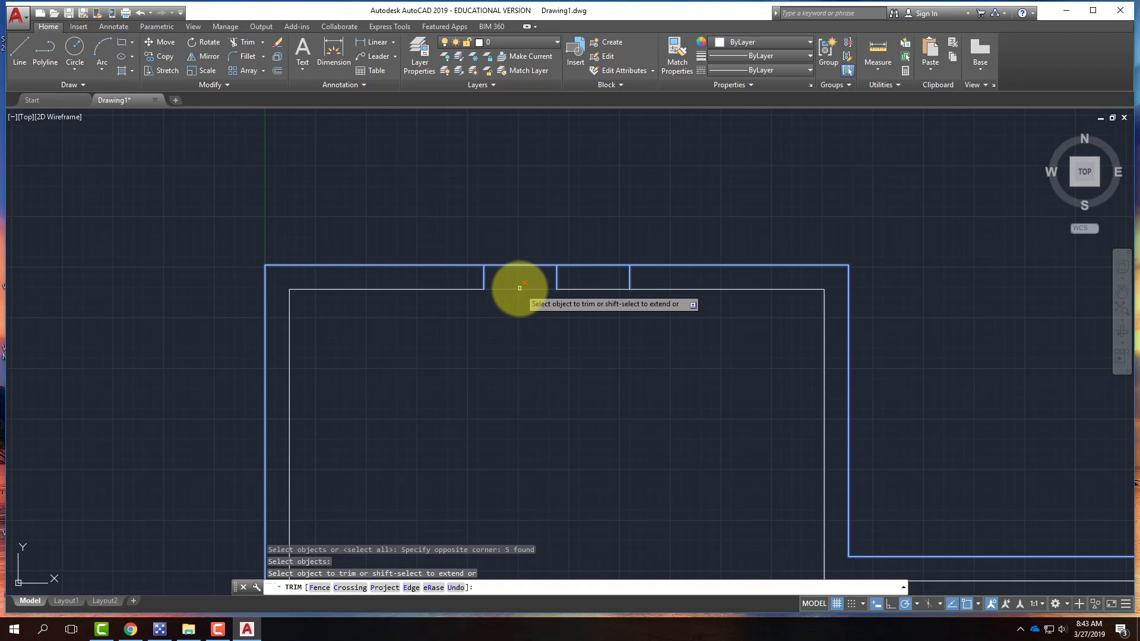
pyautogui.click(519, 289)
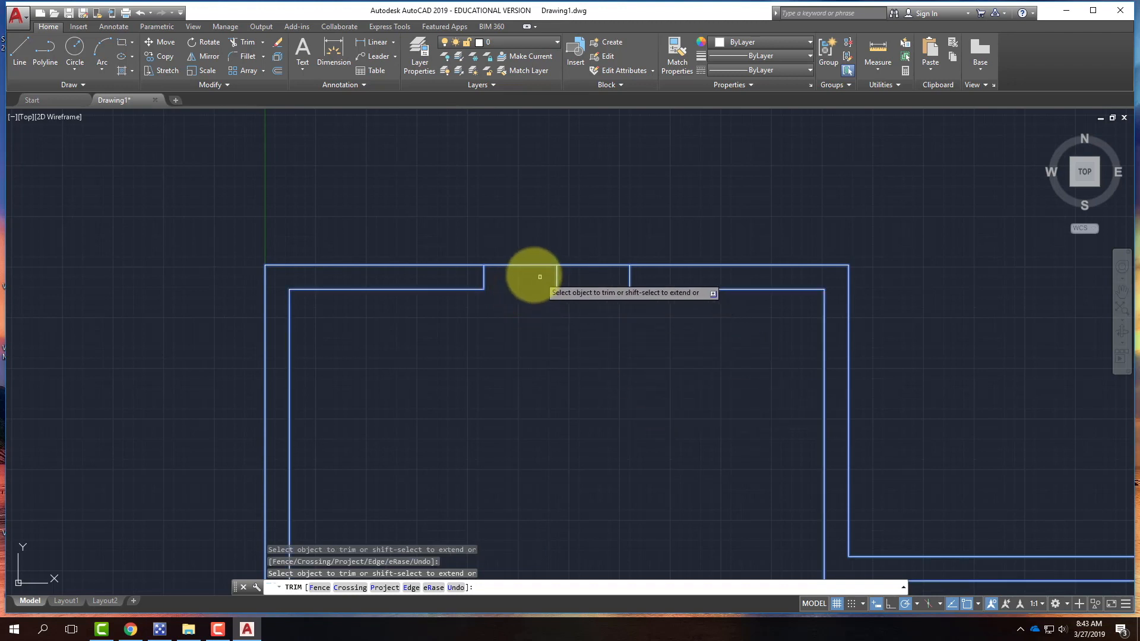
pyautogui.click(524, 266)
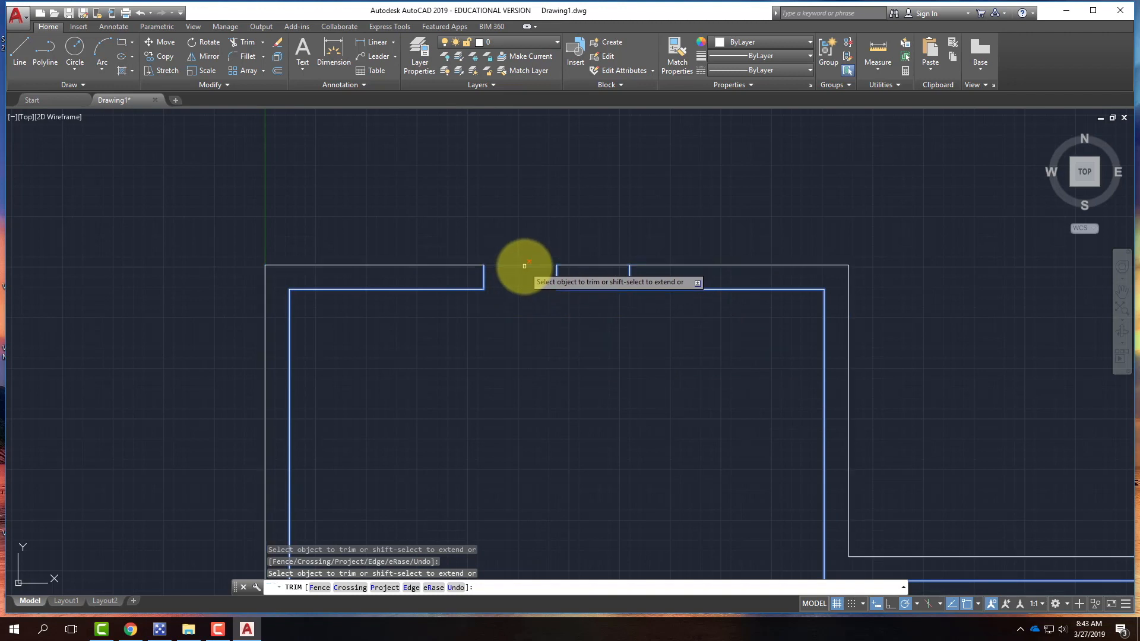
pyautogui.click(524, 266)
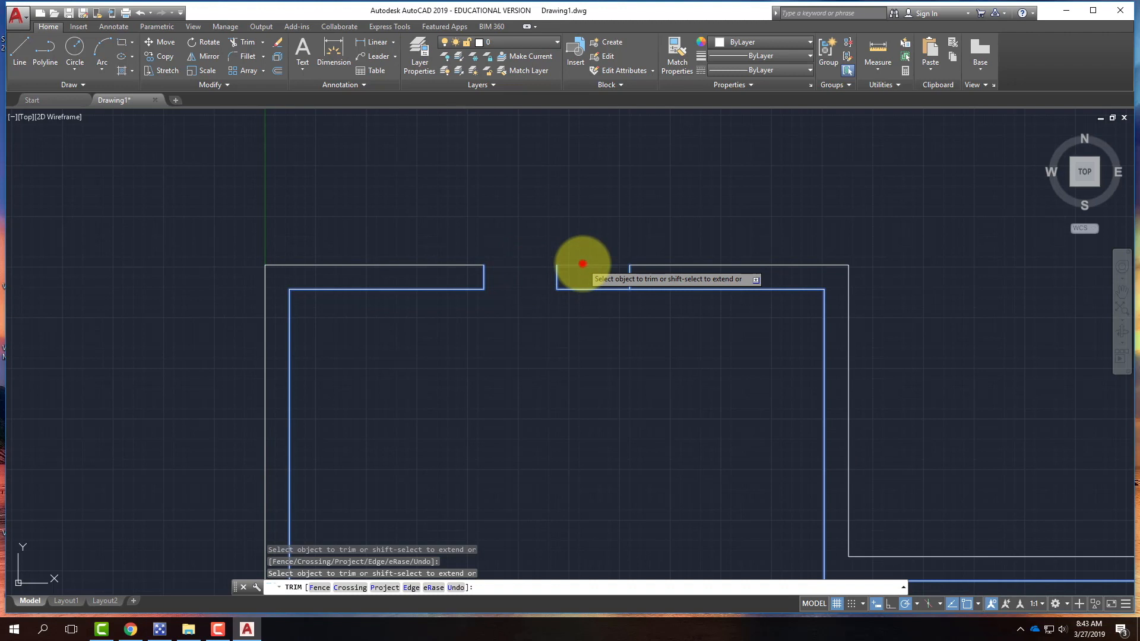
pyautogui.click(582, 289)
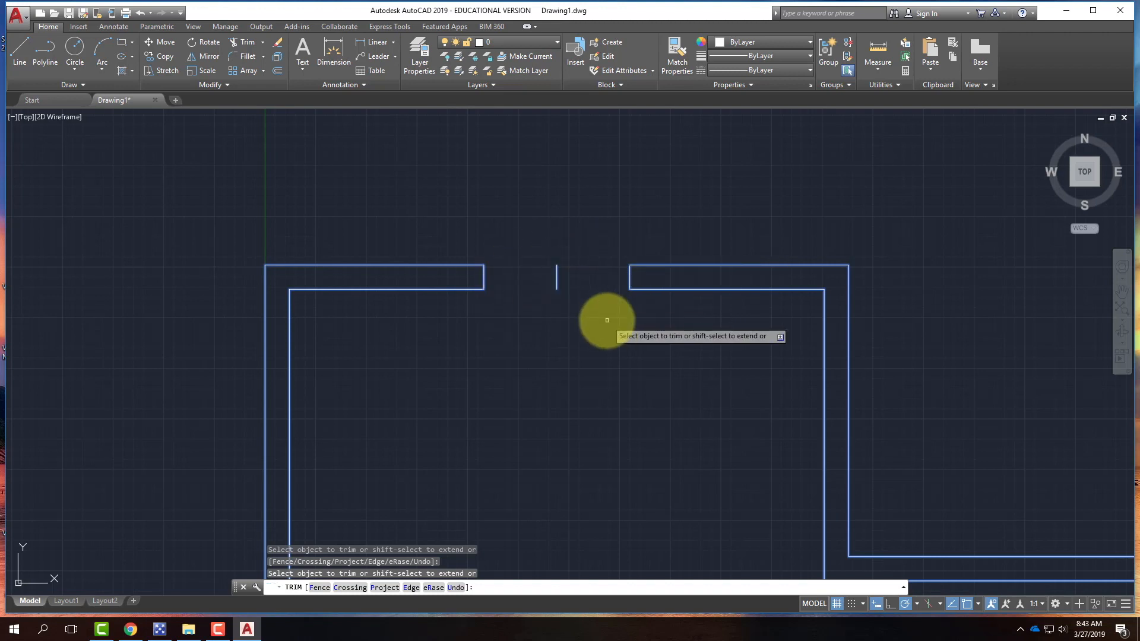
pyautogui.press('Return')
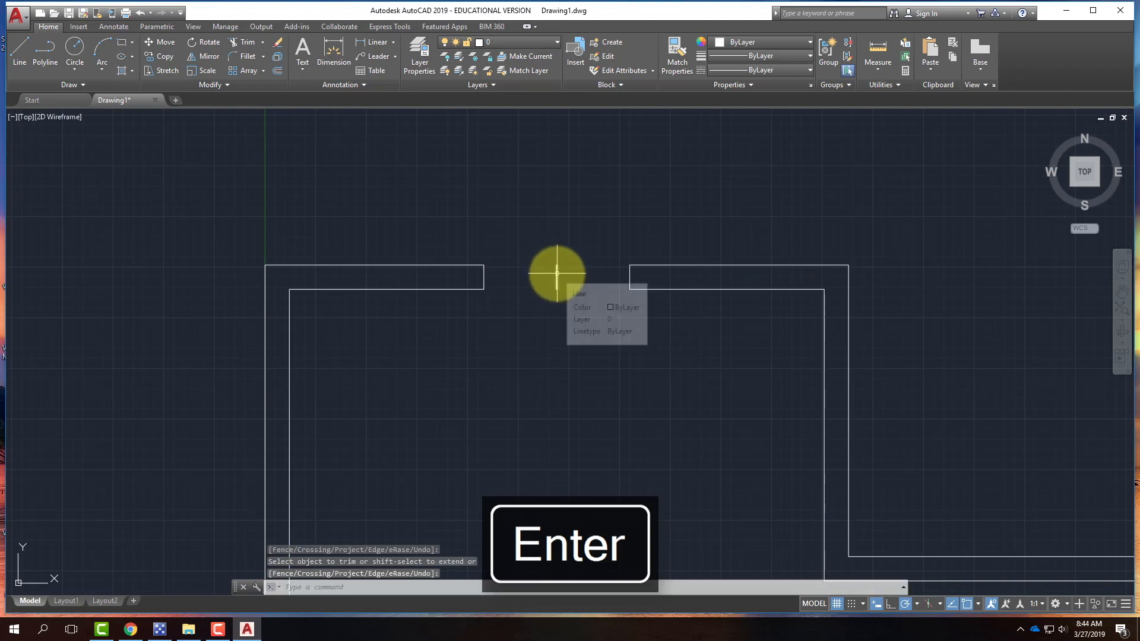
pyautogui.click(556, 274)
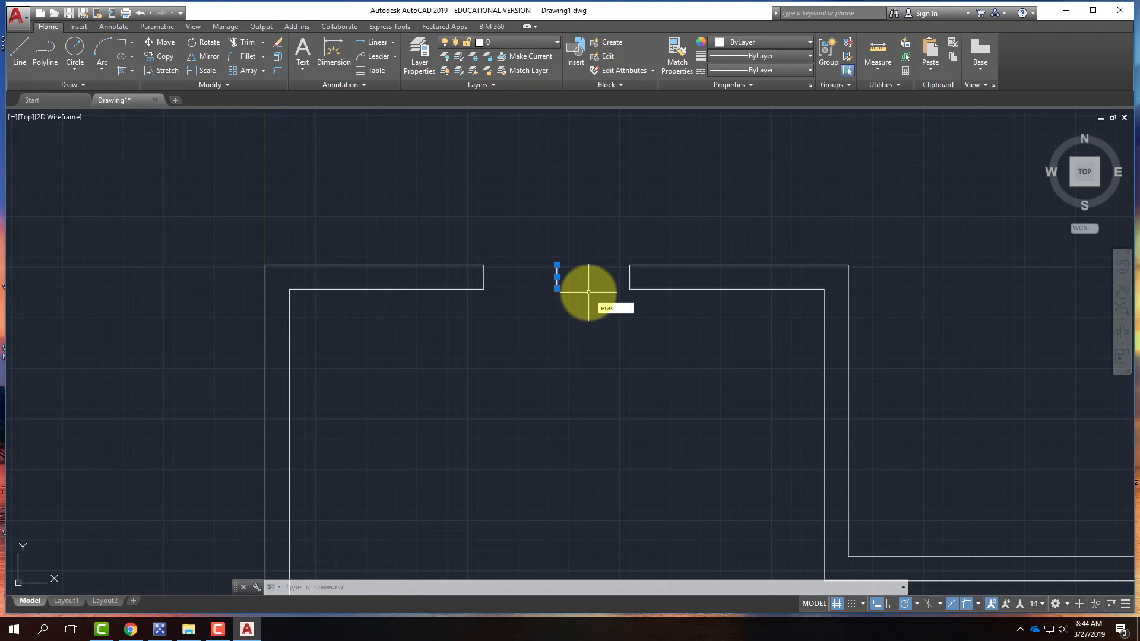
pyautogui.press('Return')
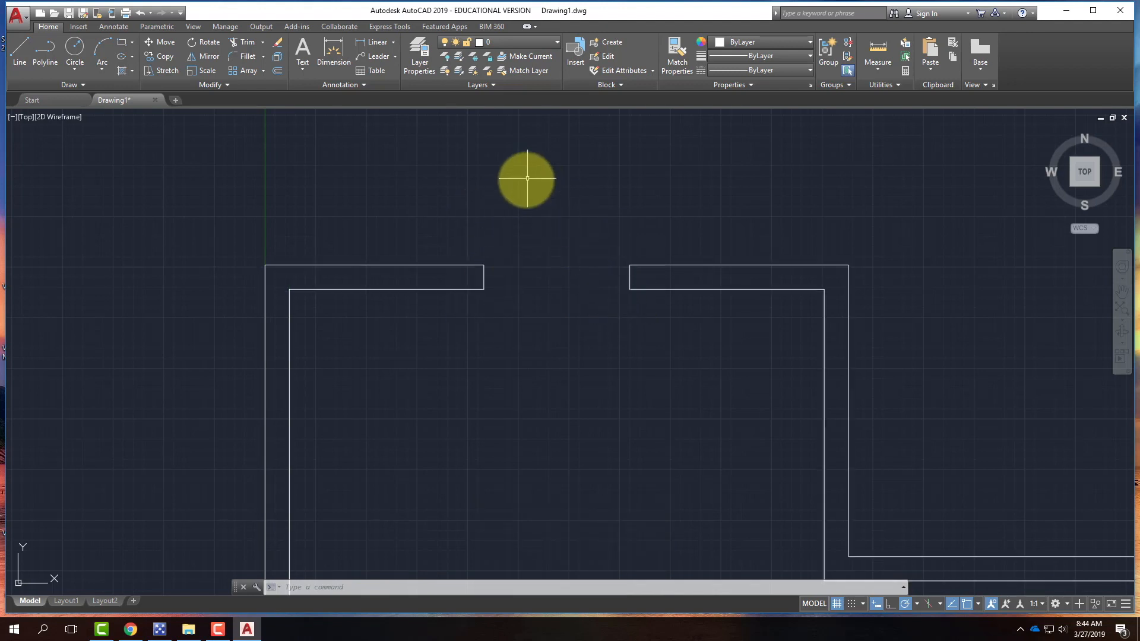
# Select the doorway's west jamb line and both adjoining wall outlines to check whether they are separate objects, and clear the selection
pyautogui.scroll(-2, 522, 181)
pyautogui.scroll(4, 504, 224)
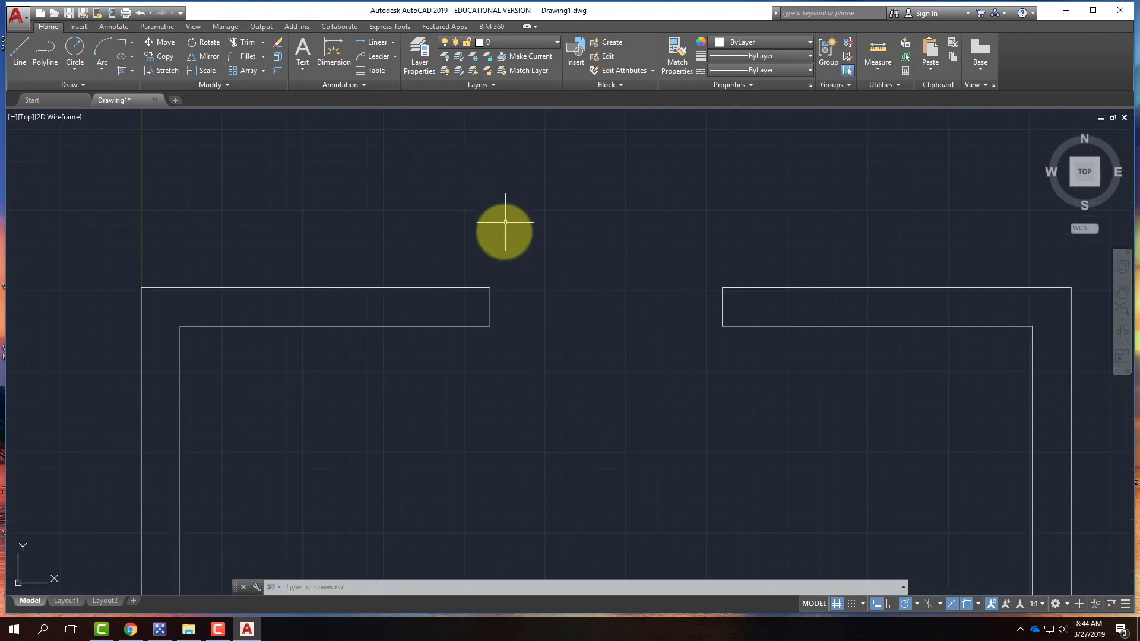
pyautogui.click(490, 302)
pyautogui.click(466, 287)
pyautogui.click(444, 326)
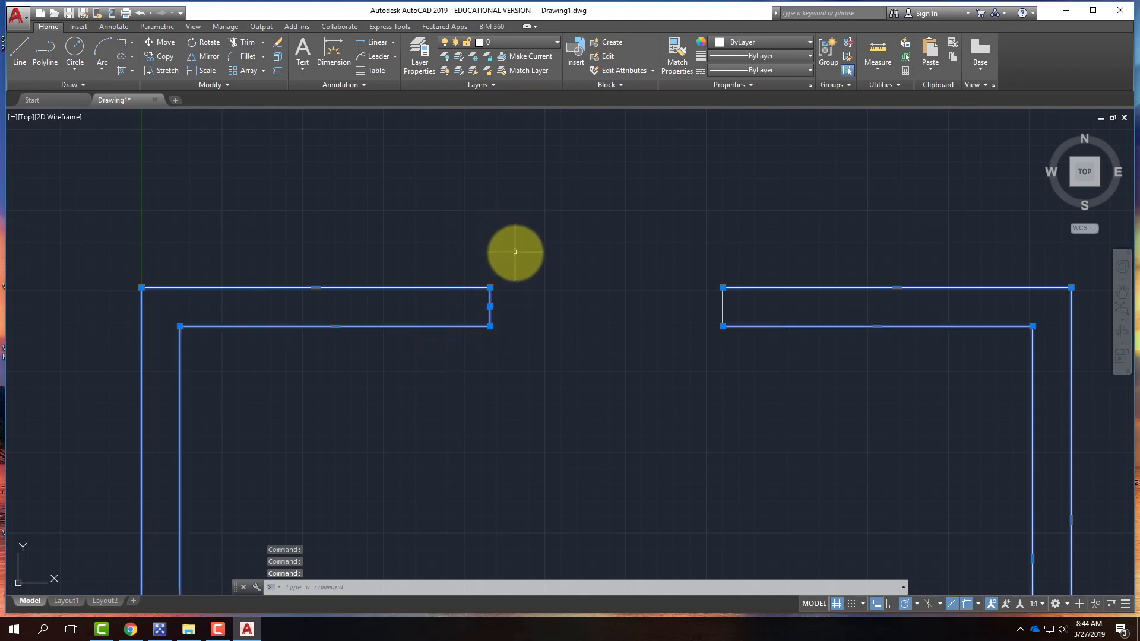
pyautogui.press('Escape')
pyautogui.press('Escape')
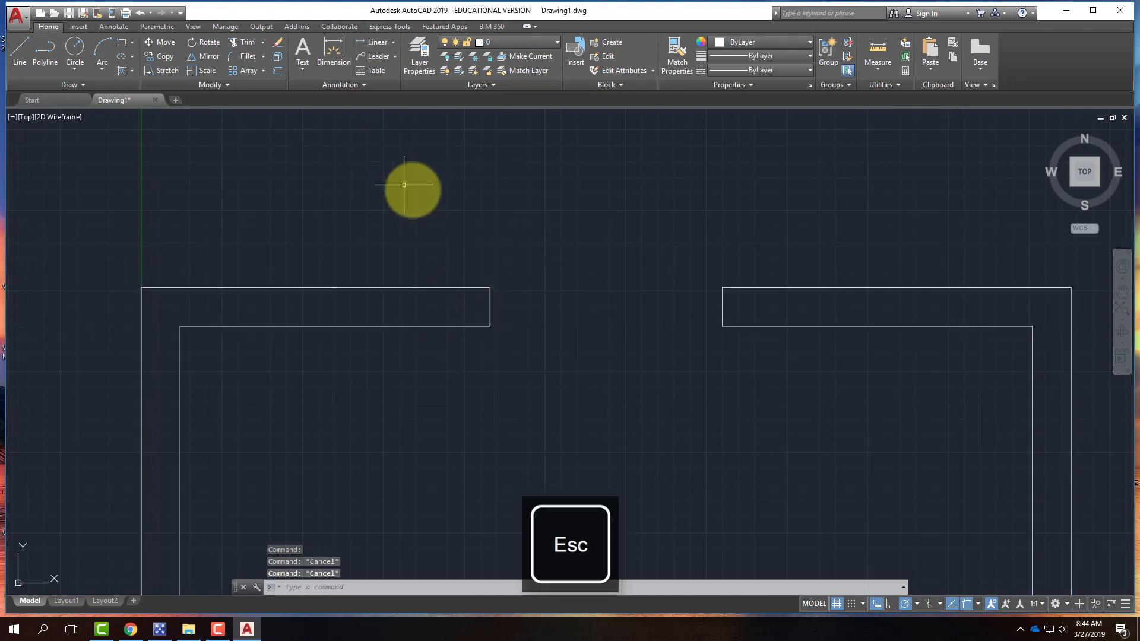
# Join the inner and outer wall outlines with both door jamb lines into a single polyline
pyautogui.click(223, 84)
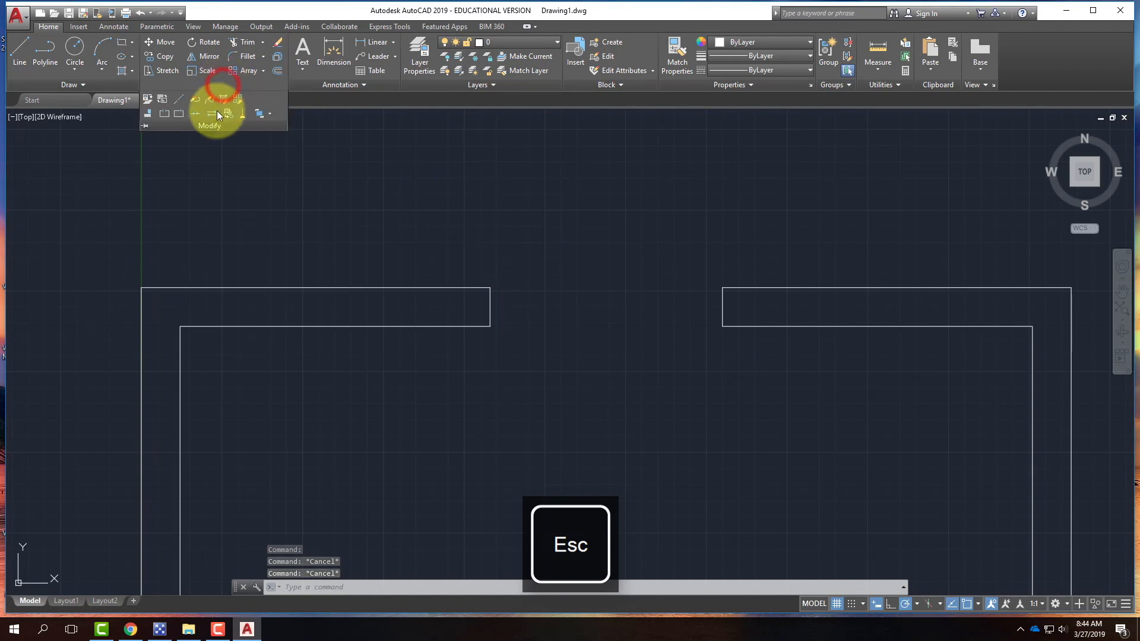
pyautogui.click(197, 114)
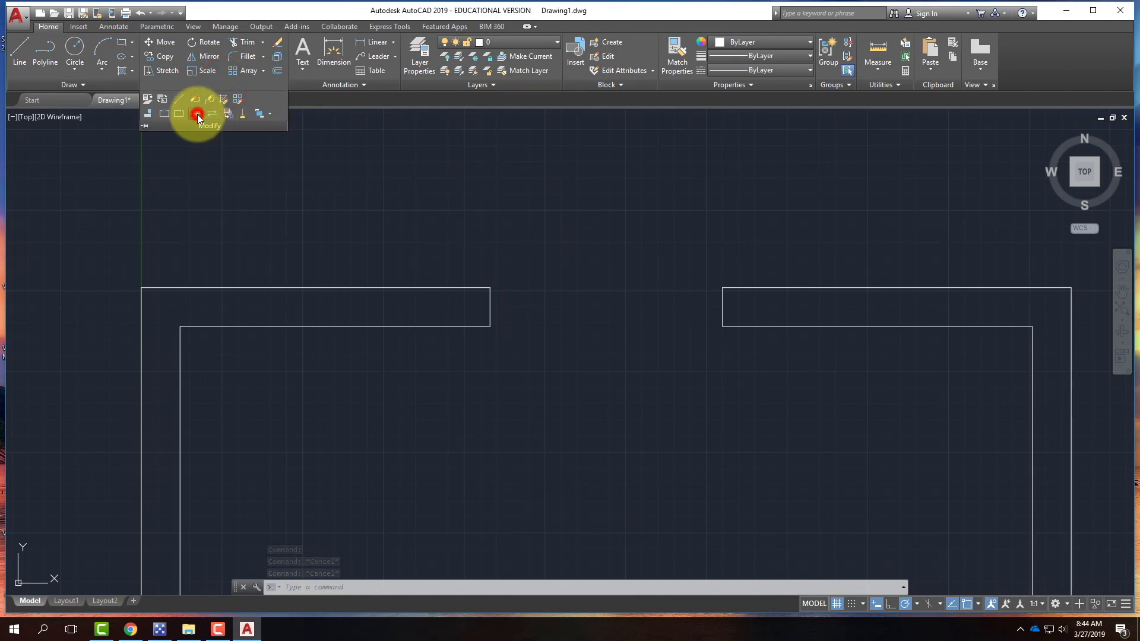
pyautogui.click(816, 409)
pyautogui.click(462, 238)
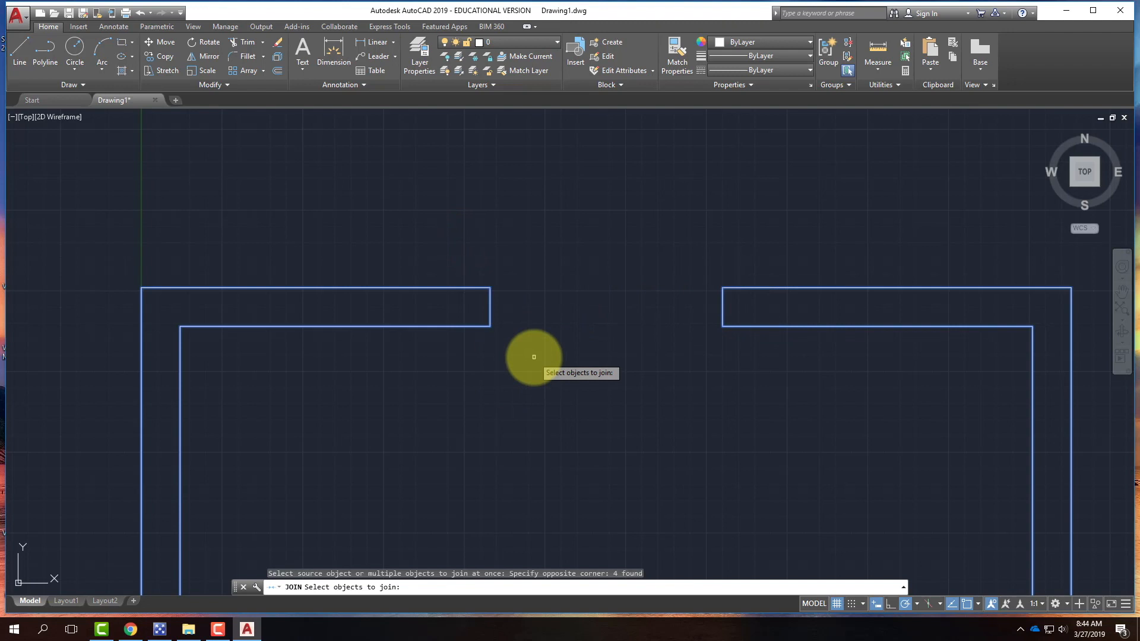
pyautogui.press('Return')
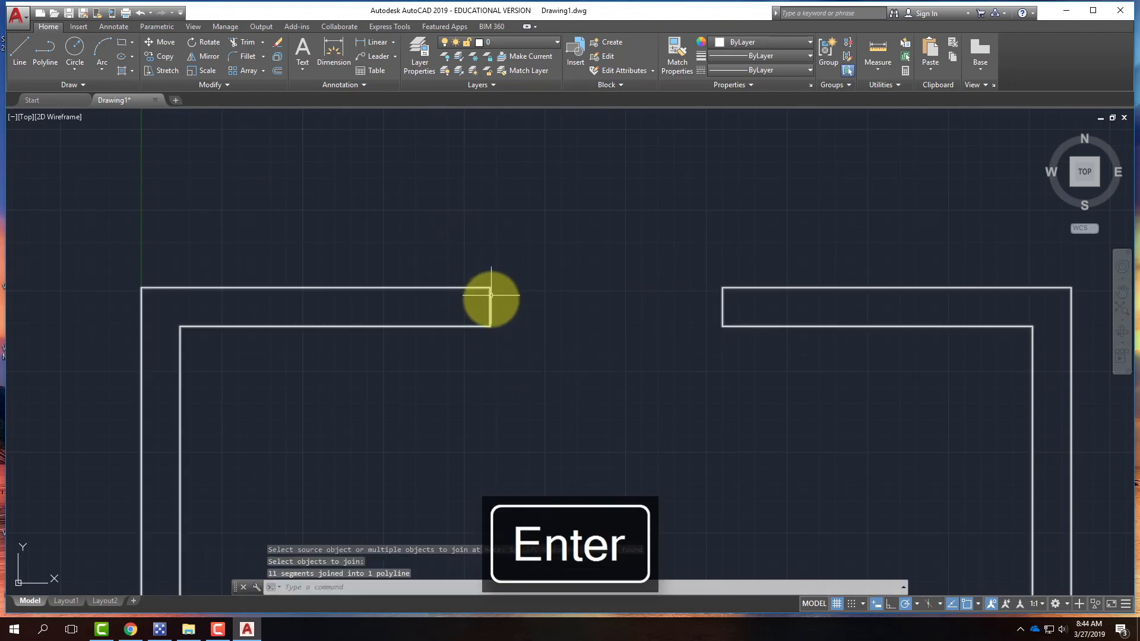
pyautogui.moveTo(491, 319)
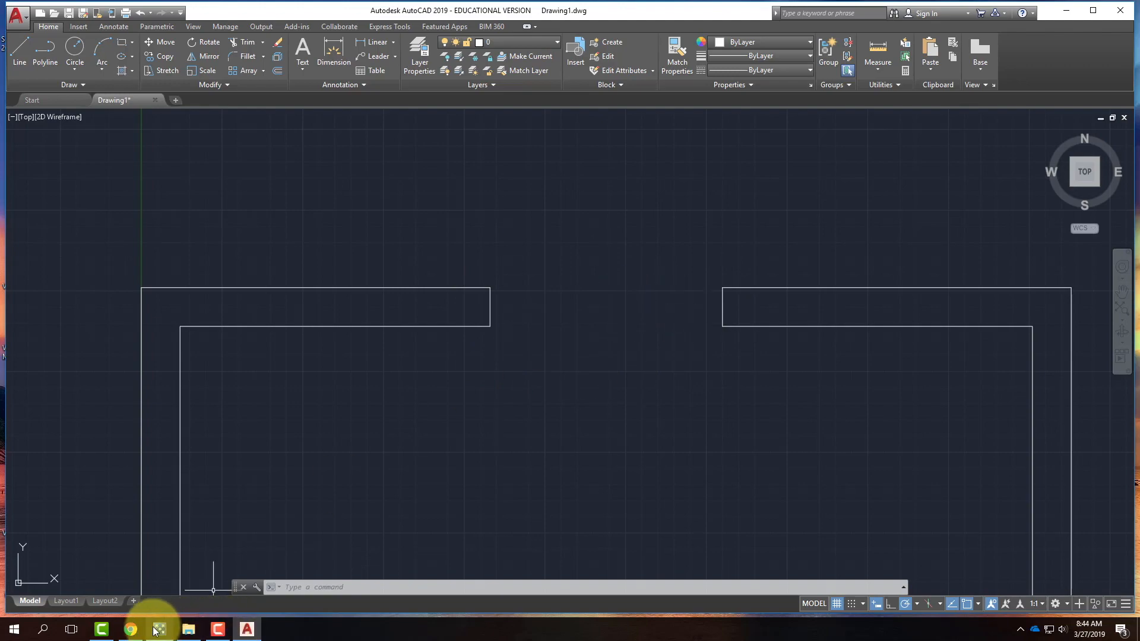
# Switch to Chrome to read the top wall's opening dimensions on the reference floor plan, and return to AutoCAD
pyautogui.click(131, 628)
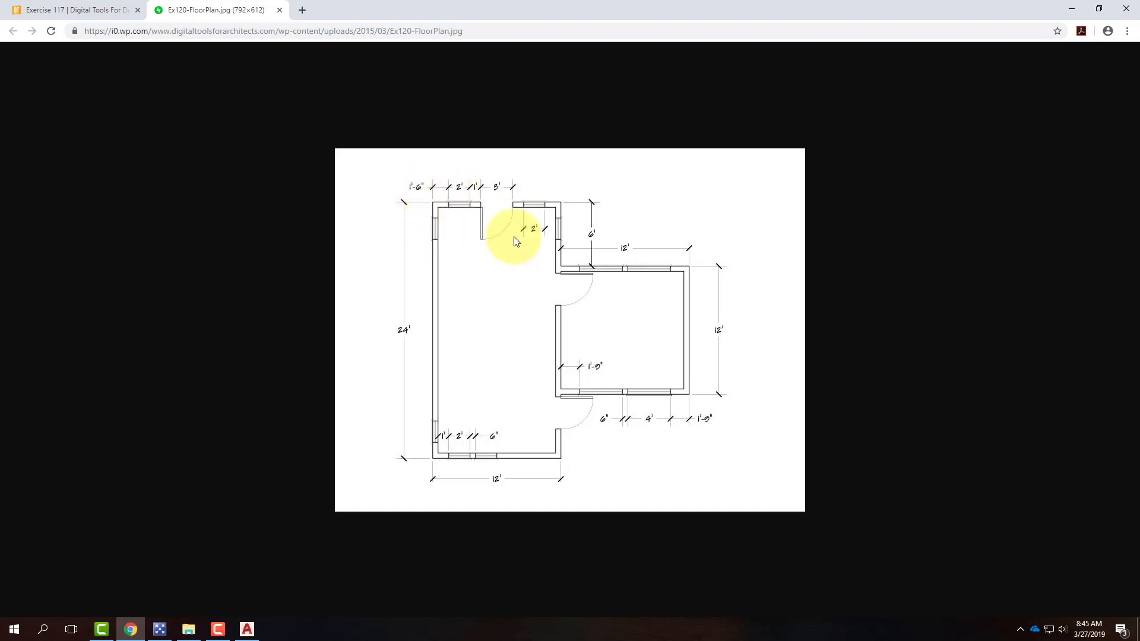
pyautogui.click(1072, 10)
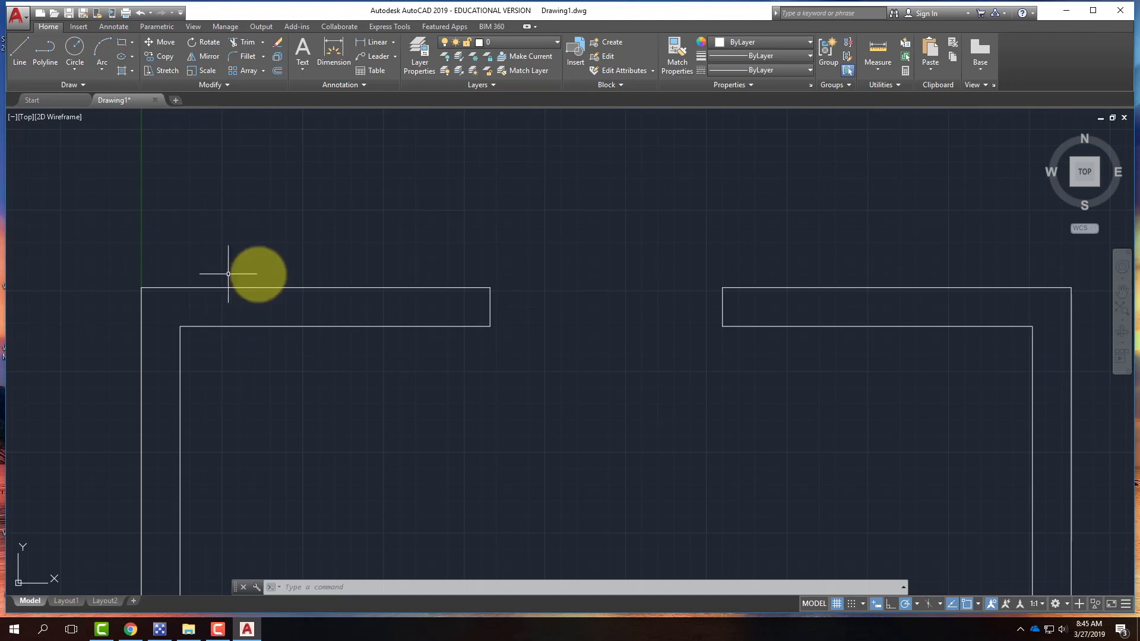
pyautogui.click(20, 46)
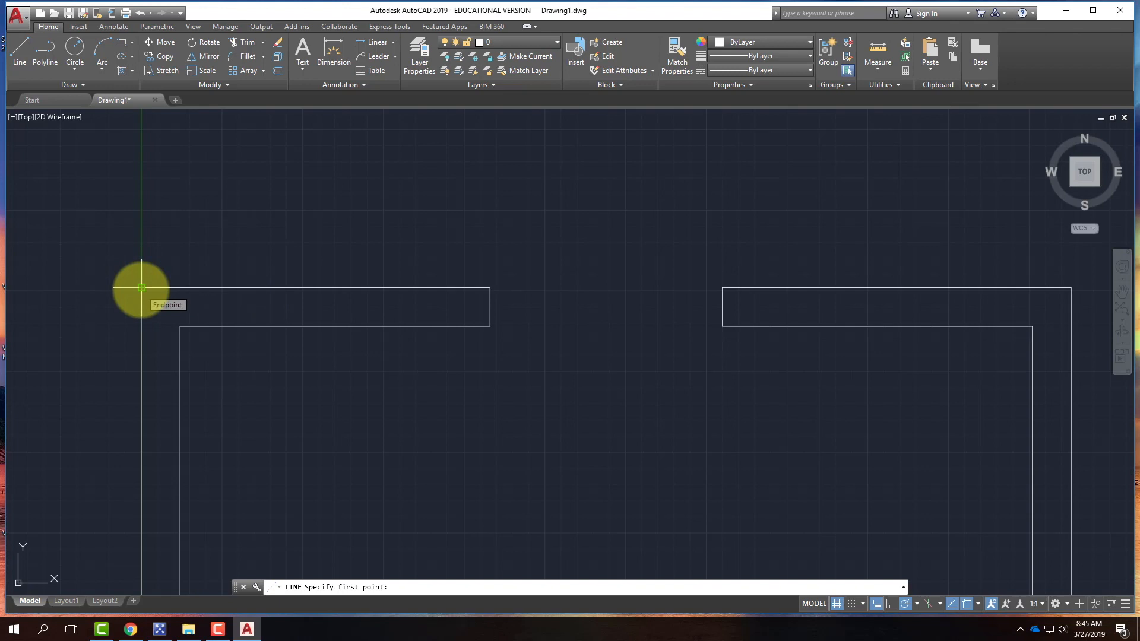
pyautogui.write('1\'6"')
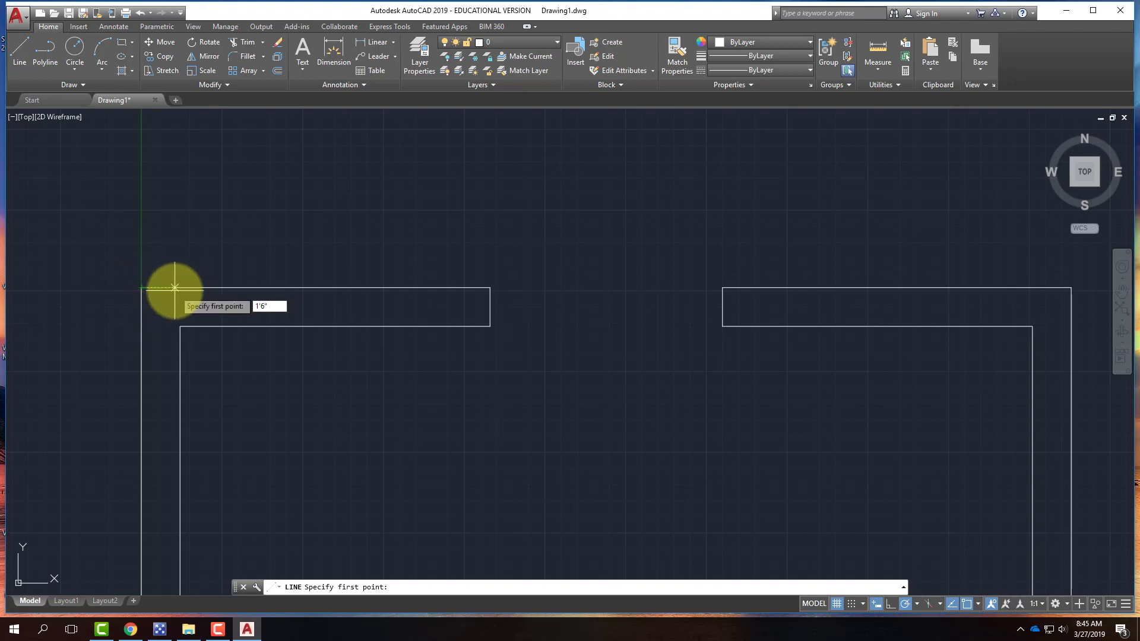
pyautogui.press('Return')
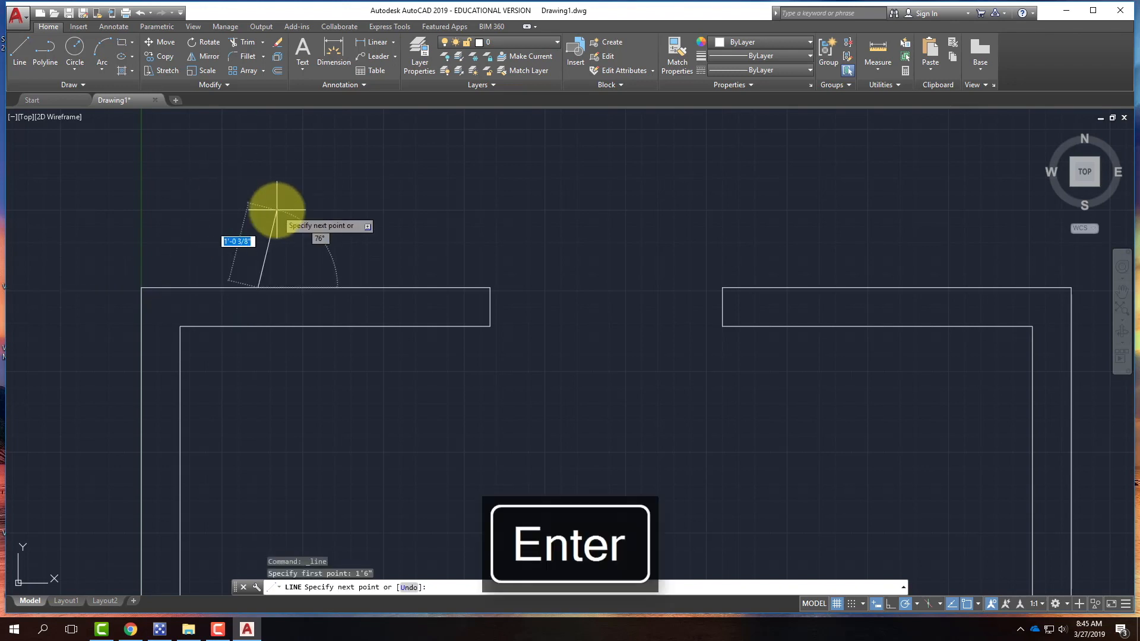
pyautogui.press('Escape')
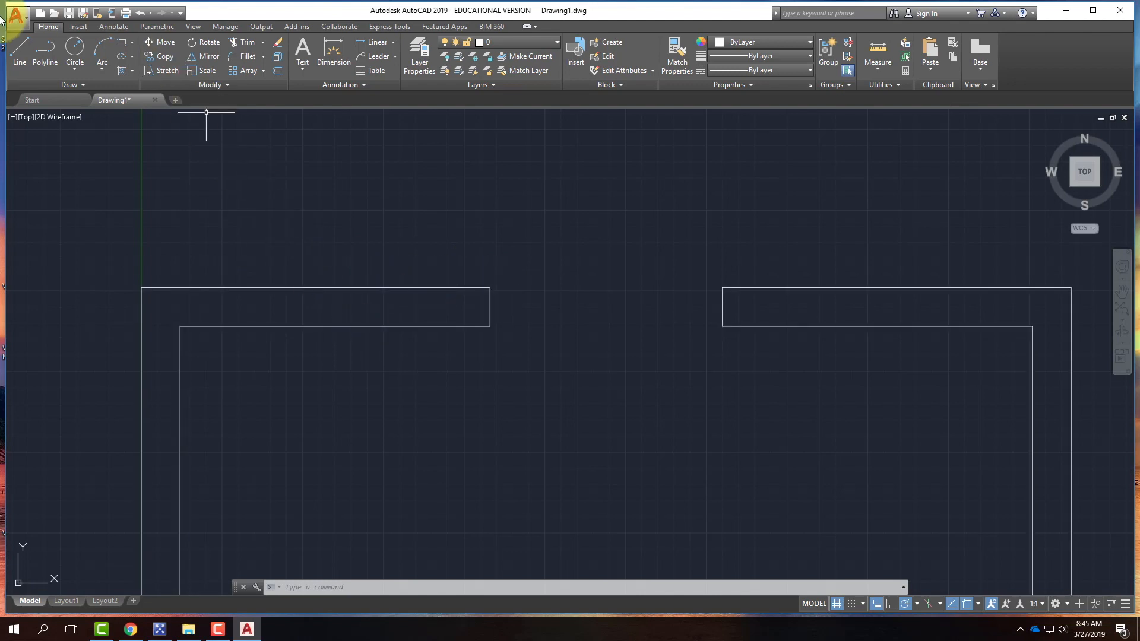
# Draw connected lines from the northwest outer corner, 1'6" east along the top wall and straight down to the inner wall line
pyautogui.click(16, 48)
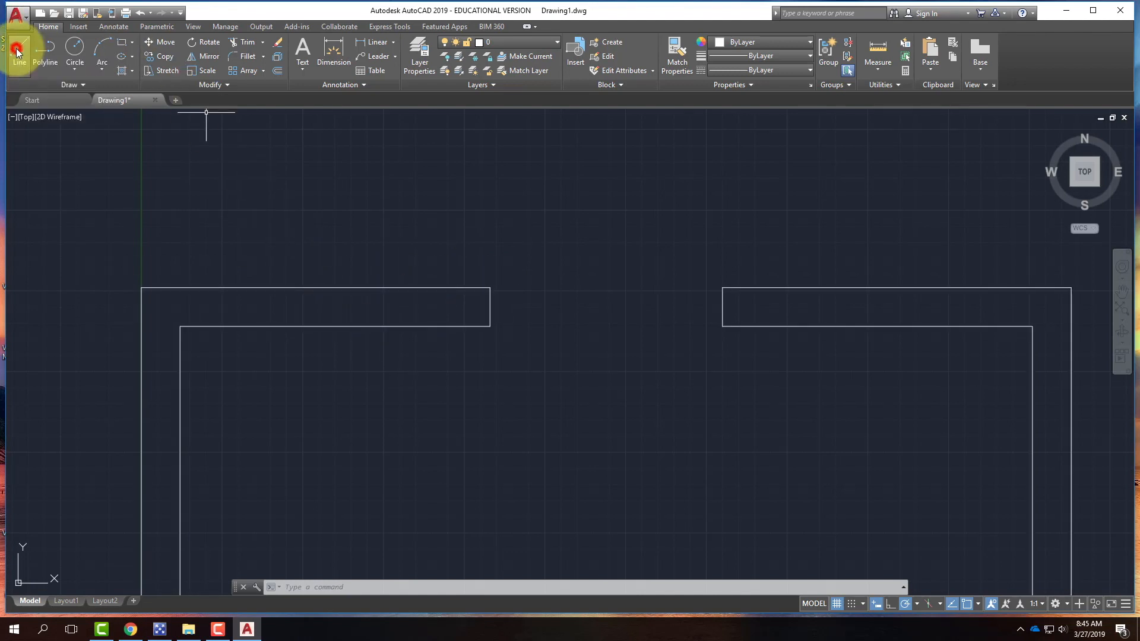
pyautogui.click(143, 288)
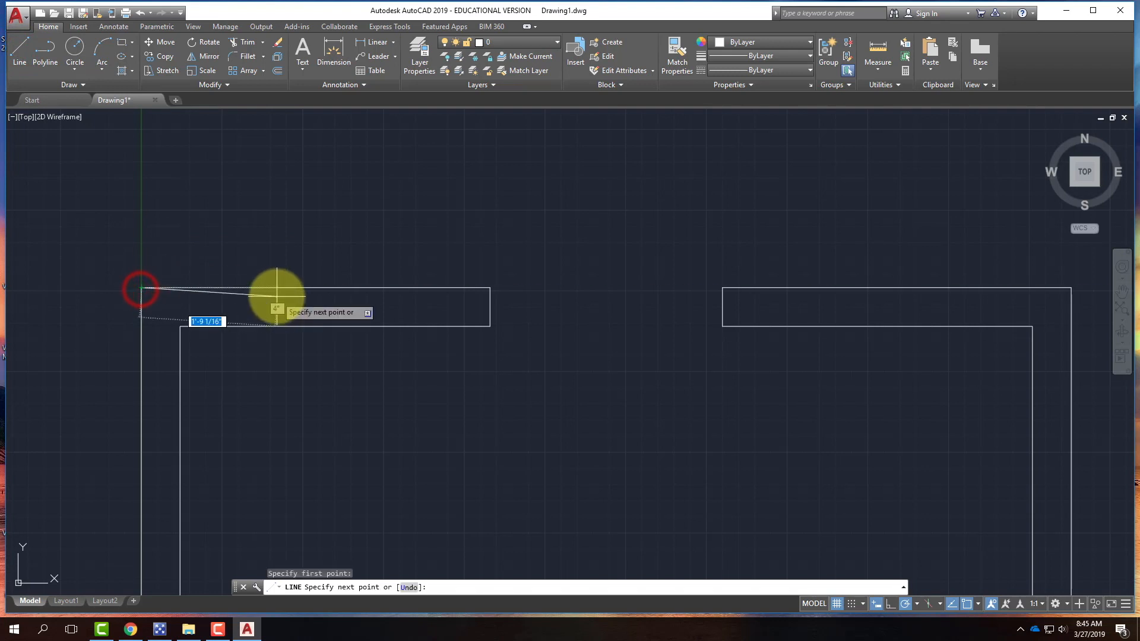
pyautogui.write('1')
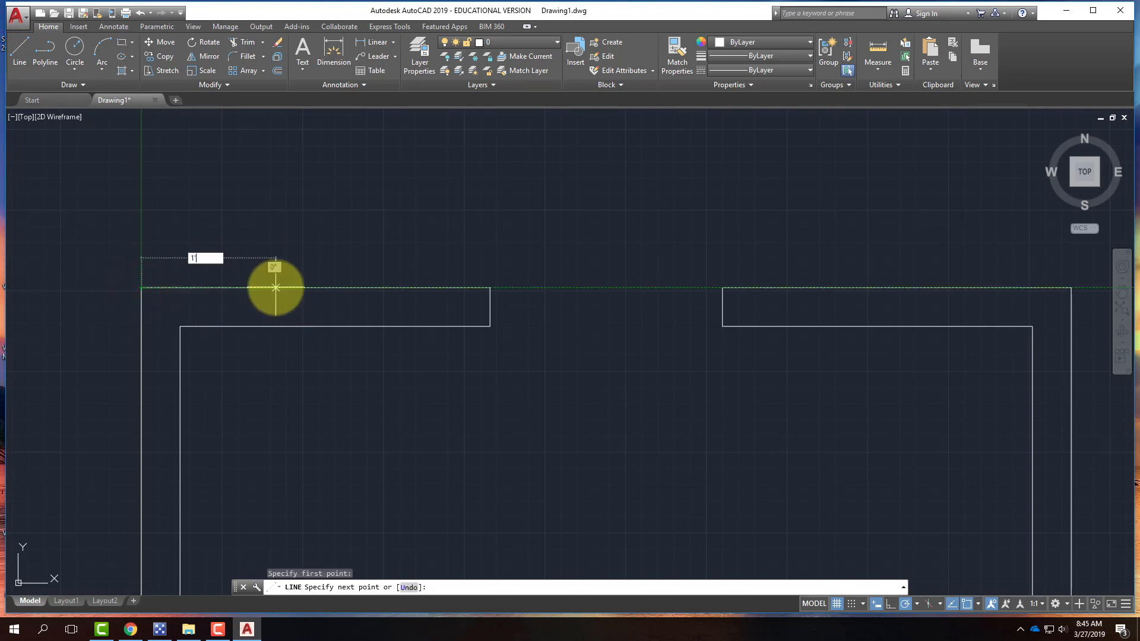
pyautogui.write('\'6"')
pyautogui.press('Return')
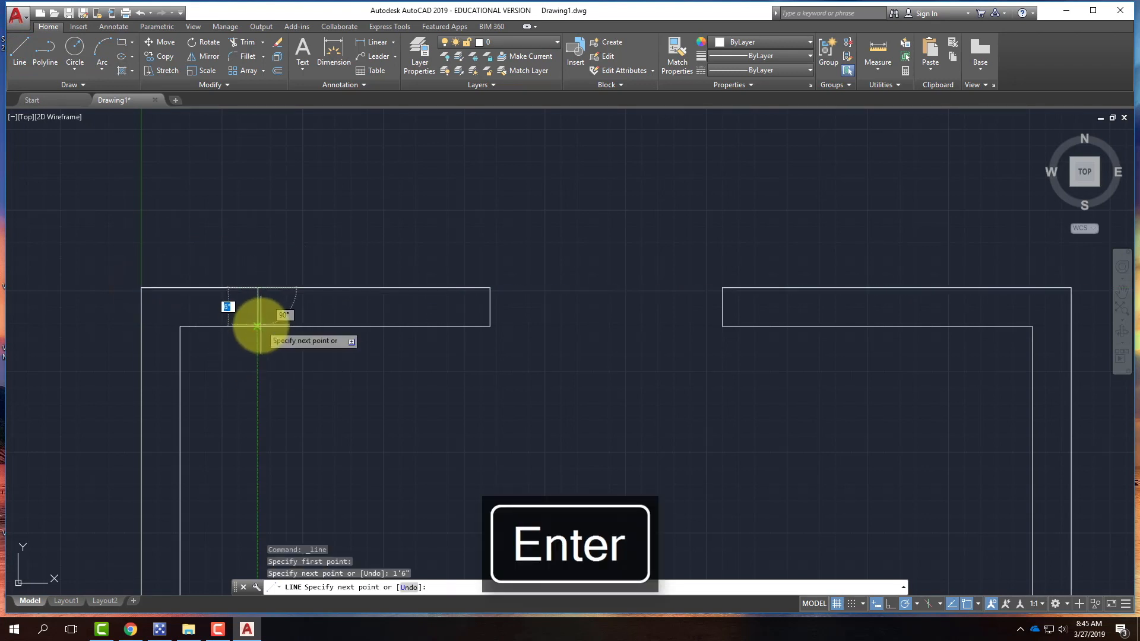
pyautogui.click(257, 325)
pyautogui.press('Return')
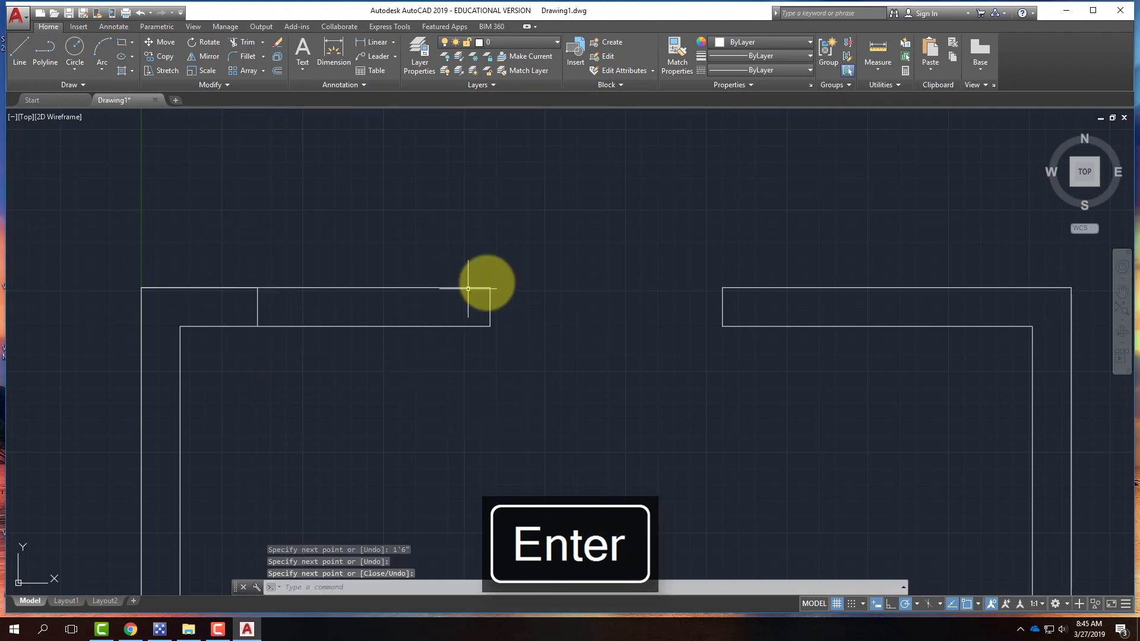
# Draw connected lines from the outer end of the doorway's west jamb, 1' west along the wall and down to the inner wall line
pyautogui.click(17, 55)
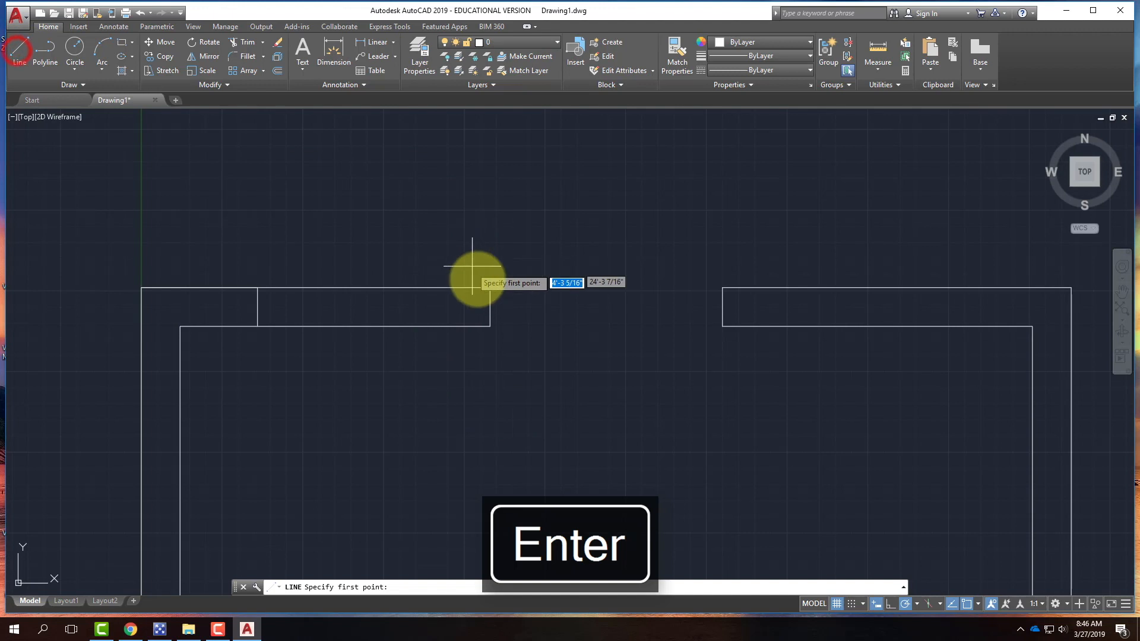
pyautogui.click(490, 287)
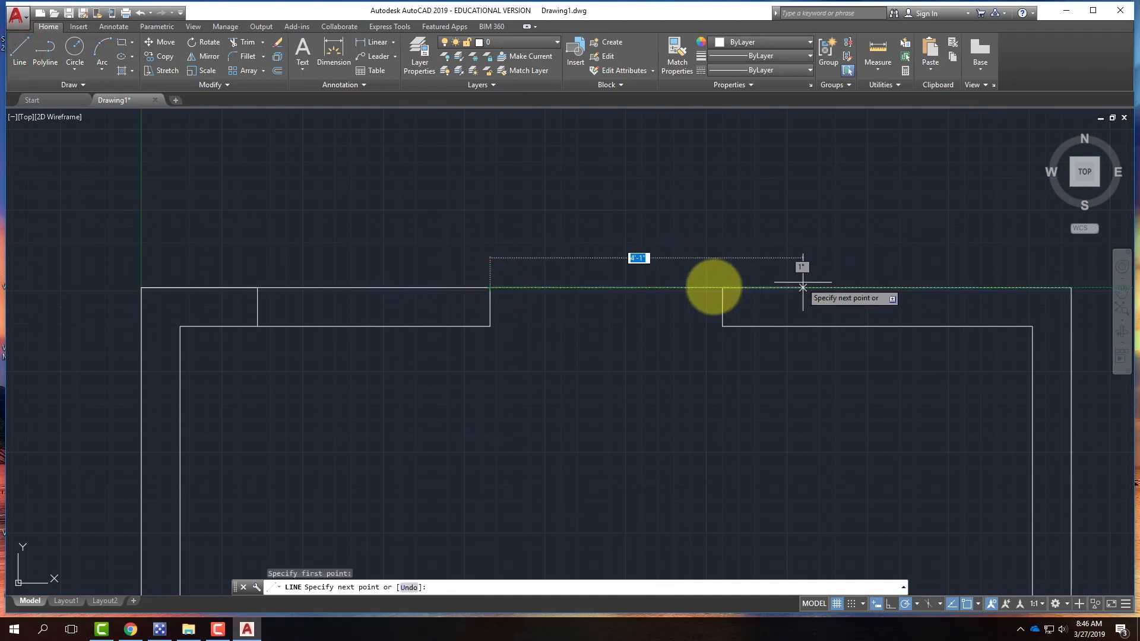
pyautogui.write('1')
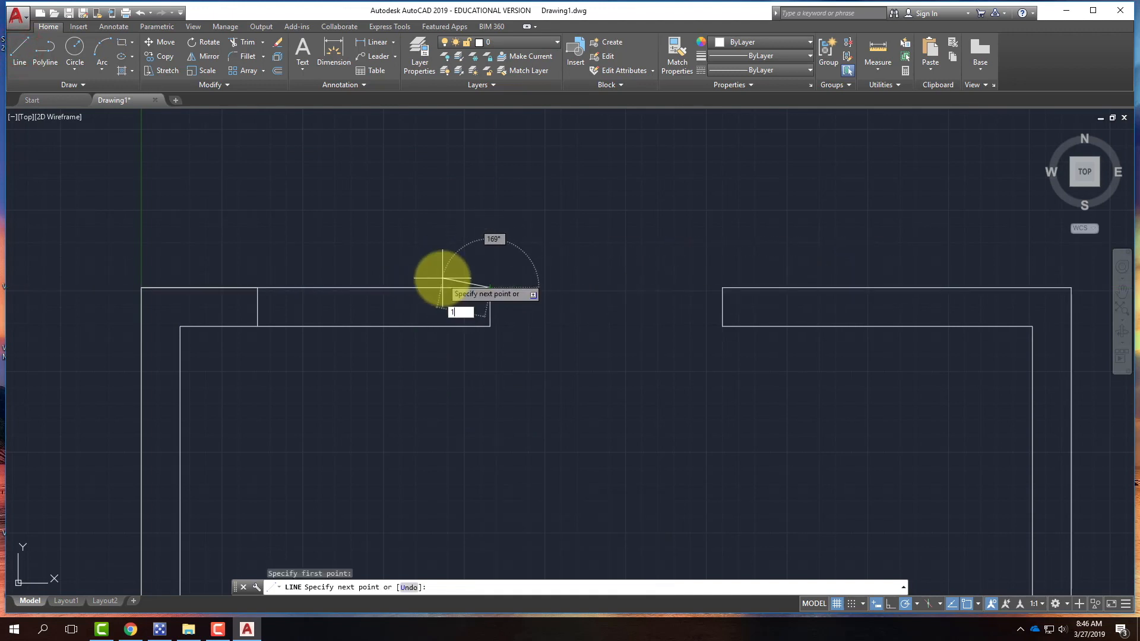
pyautogui.write("'")
pyautogui.press('Return')
pyautogui.hotkey('ctrl', 'z')
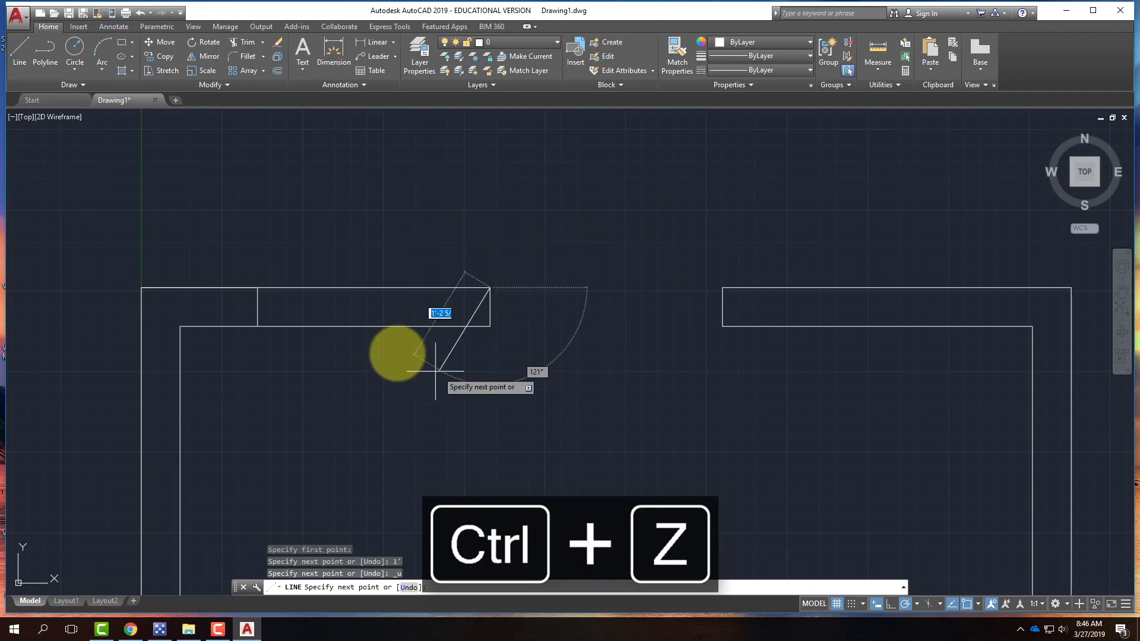
pyautogui.write("1'")
pyautogui.press('Return')
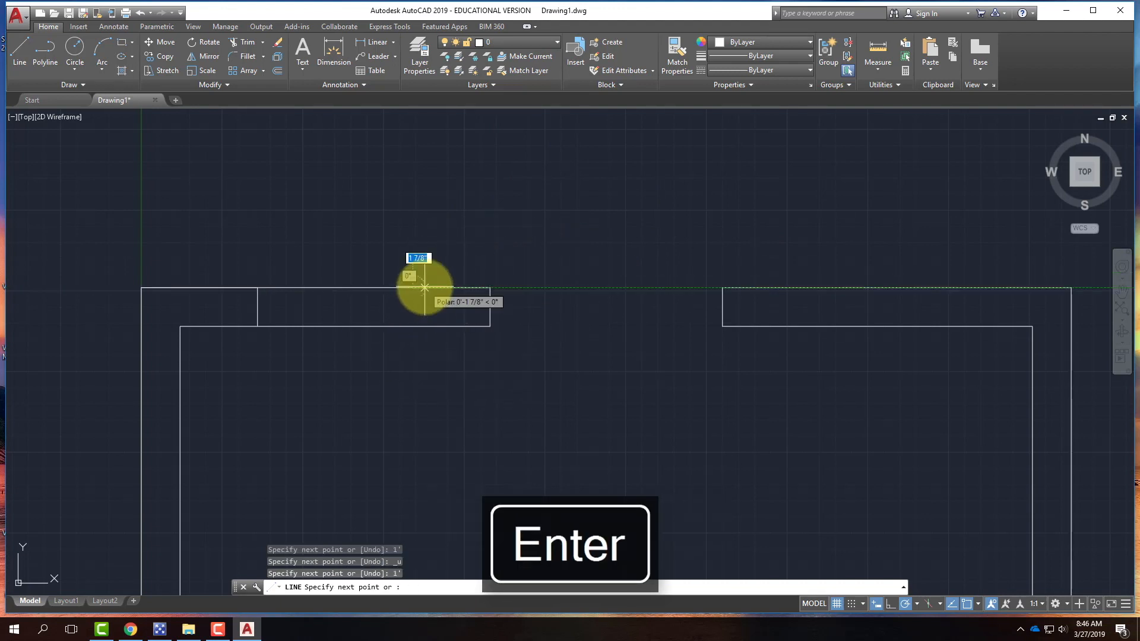
pyautogui.click(412, 326)
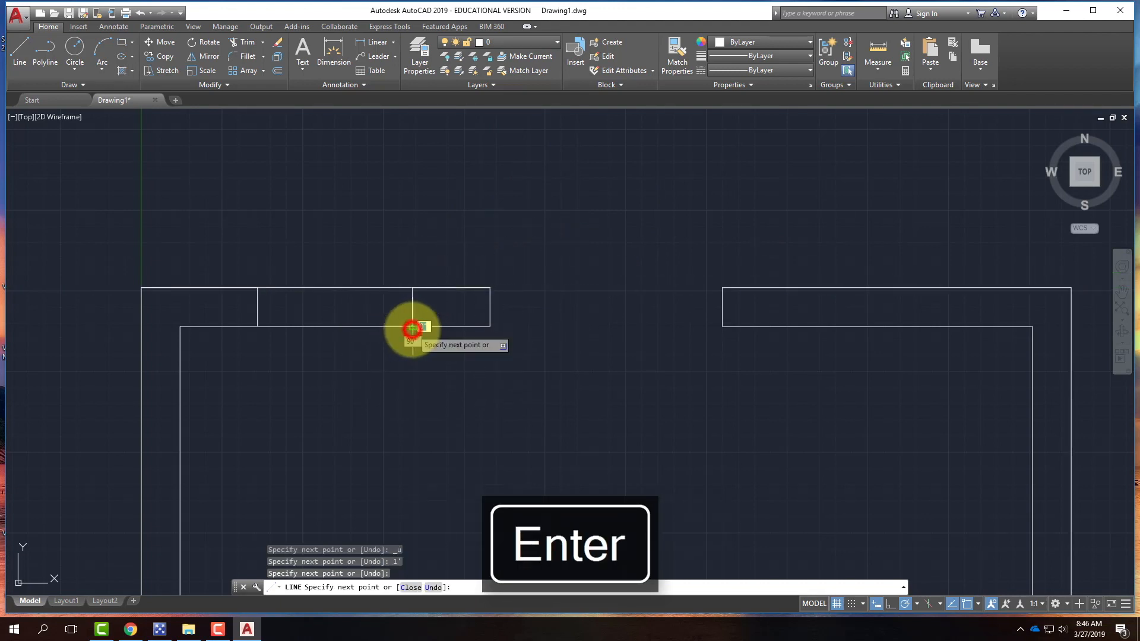
pyautogui.press('Return')
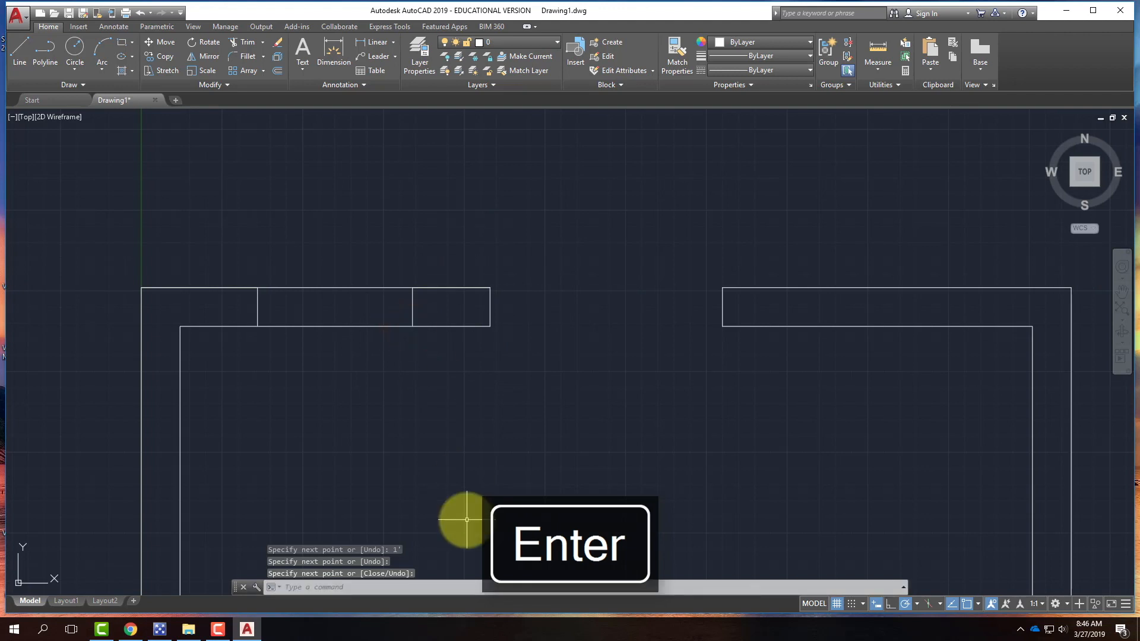
# Select the outer edge of the top wall west of the doorway at several spots to examine overlapping segments, and clear the selection
pyautogui.click(452, 288)
pyautogui.click(387, 288)
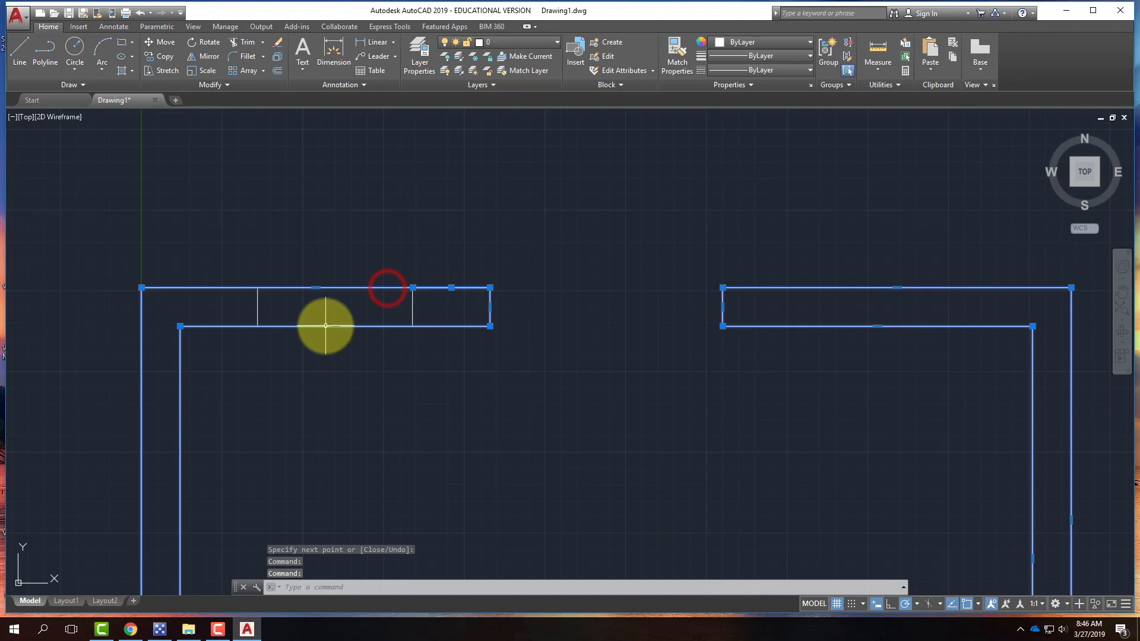
pyautogui.press('Escape')
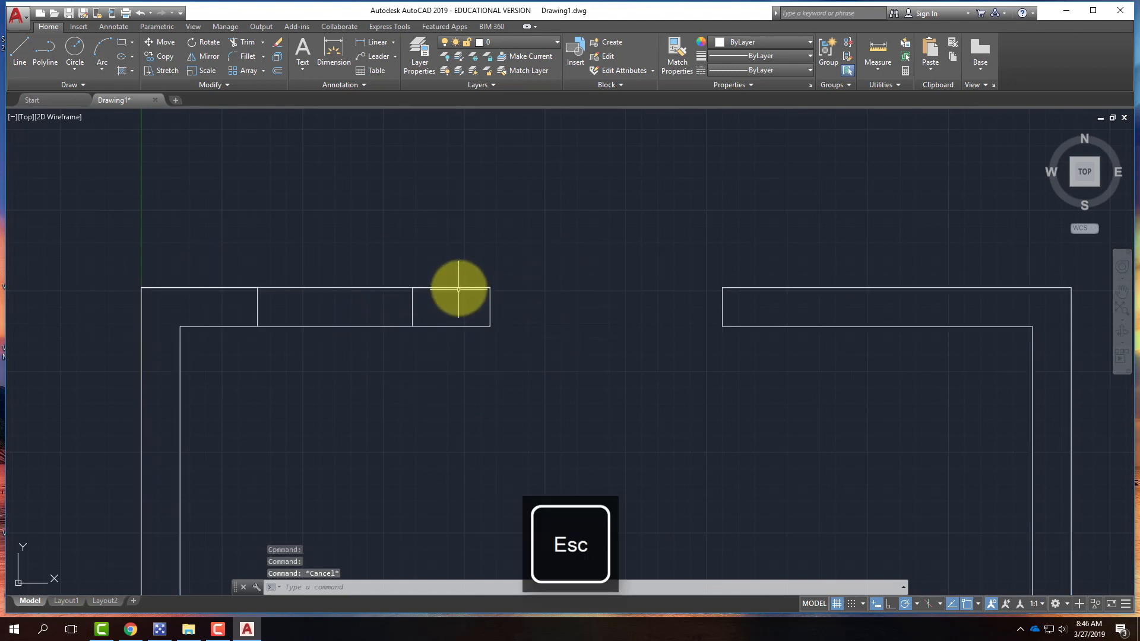
pyautogui.click(458, 288)
pyautogui.press('Escape')
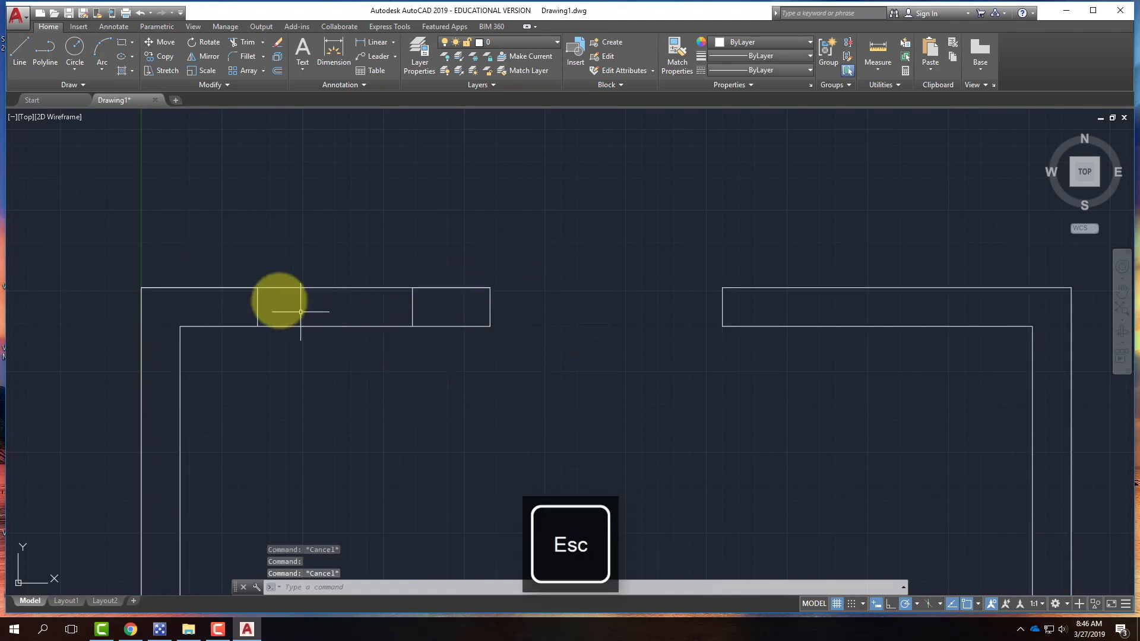
pyautogui.click(250, 287)
pyautogui.press('Escape')
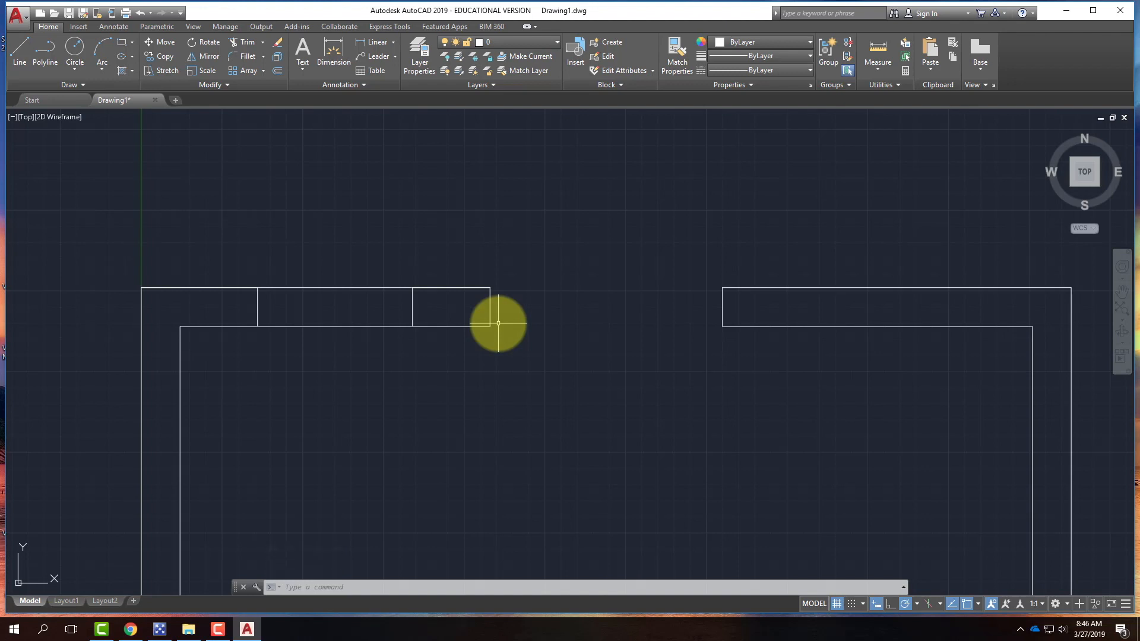
# Erase the four lines added on the top wall west of the doorway, both the overlapping wall segments and the short cross lines
pyautogui.click(181, 286)
pyautogui.click(257, 300)
pyautogui.click(248, 301)
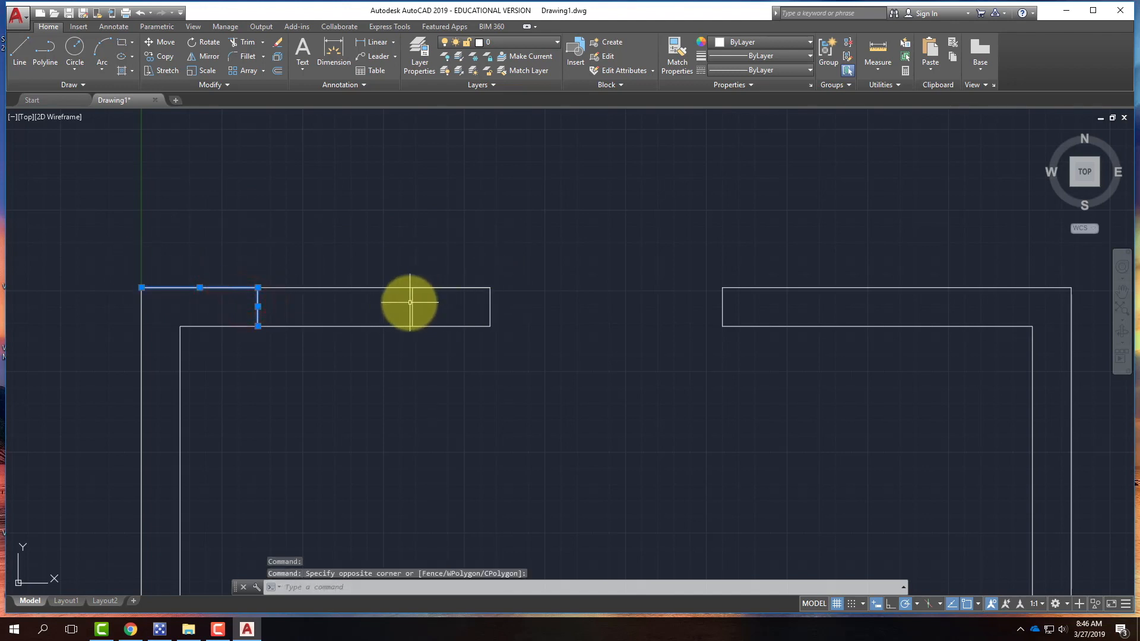
pyautogui.click(412, 301)
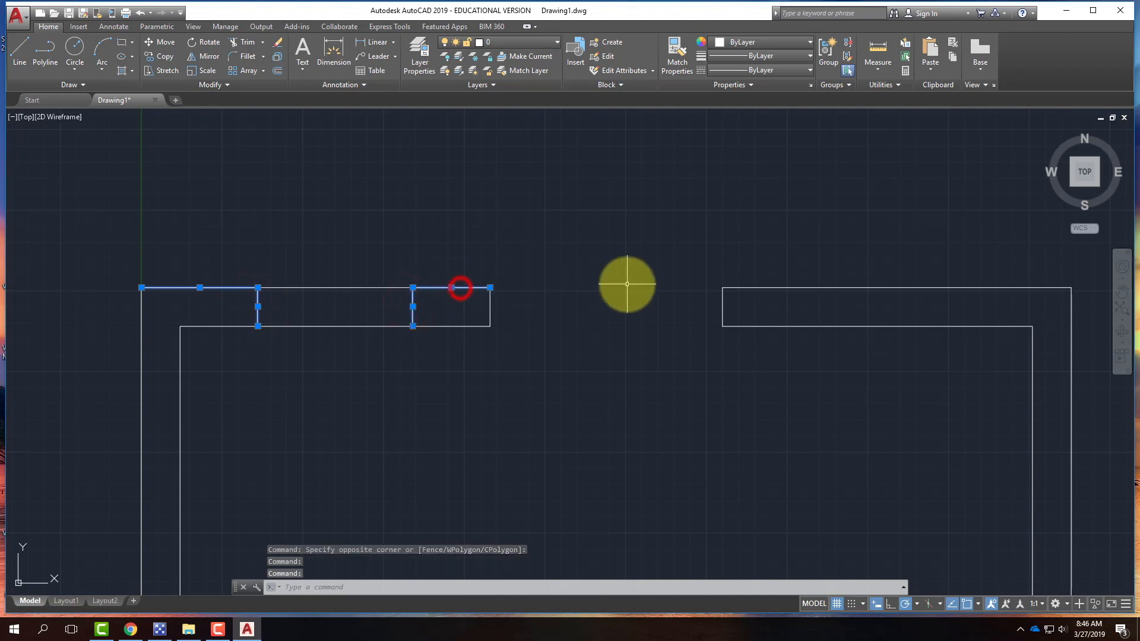
pyautogui.press('Delete')
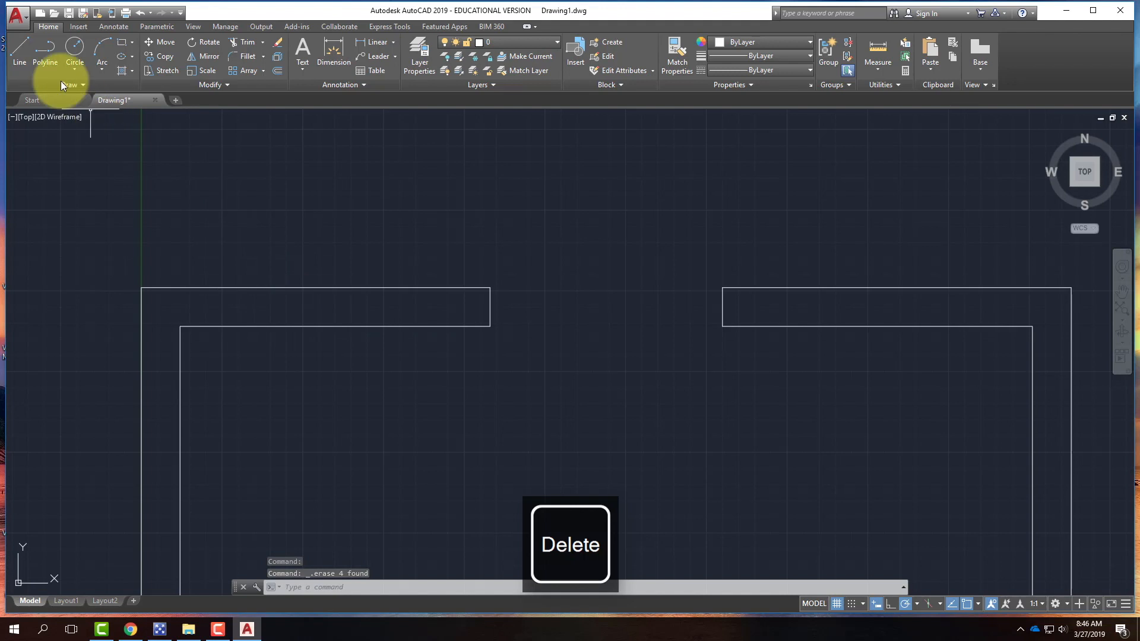
# Draw a window jamb line straight across the top wall, starting 1'6" east of the northwest outer corner
pyautogui.click(19, 45)
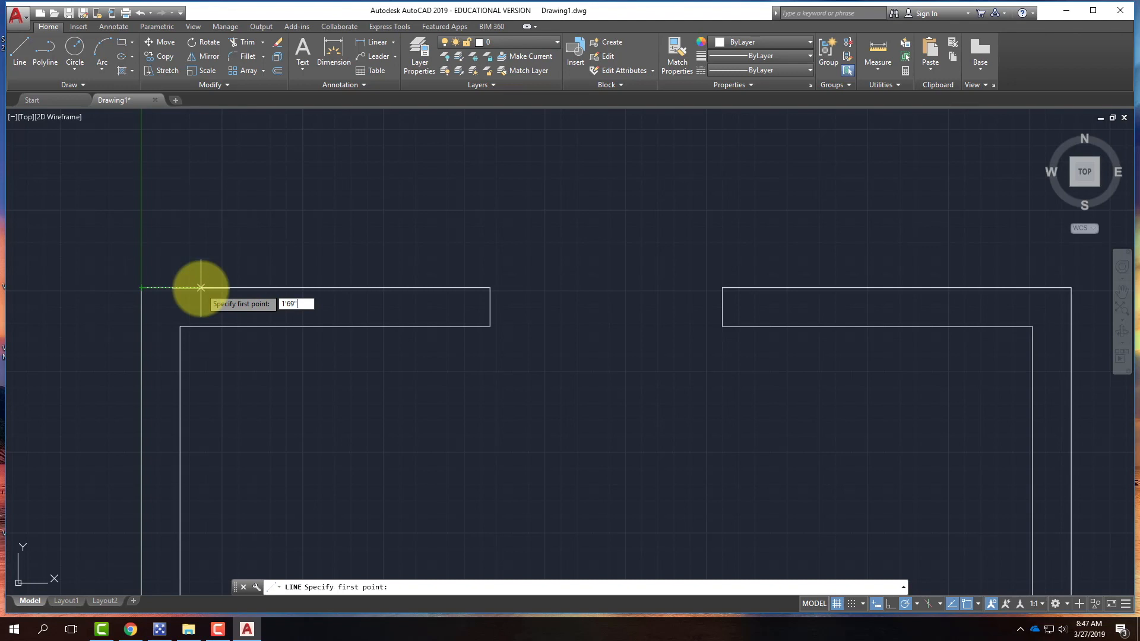
pyautogui.press('BackSpace')
pyautogui.press('BackSpace')
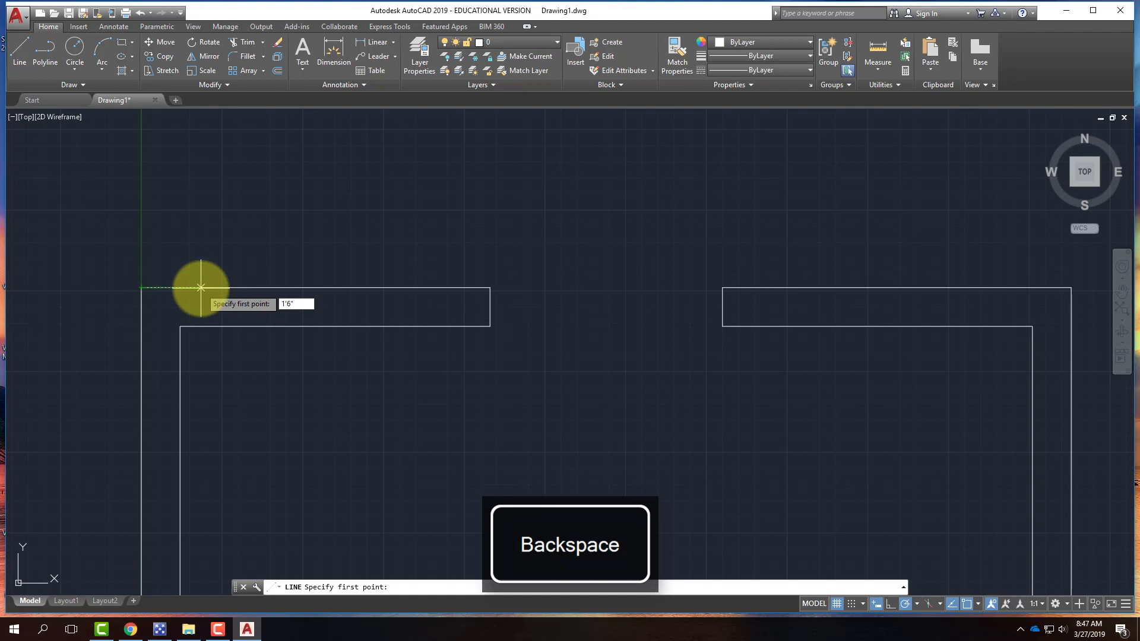
pyautogui.press('Return')
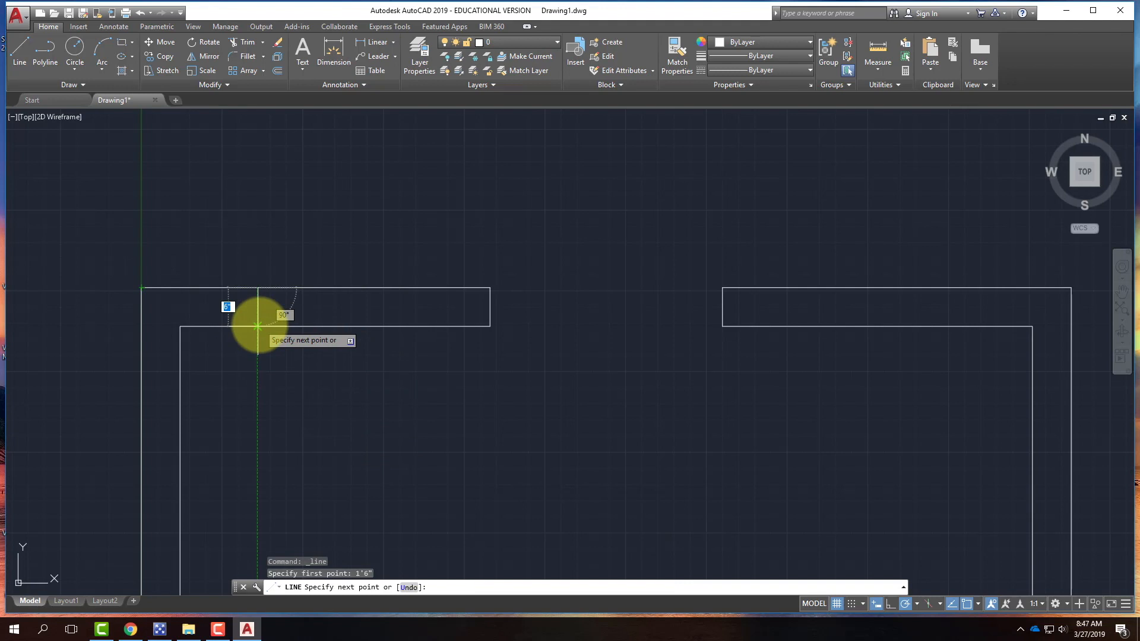
pyautogui.click(259, 325)
pyautogui.press('Return')
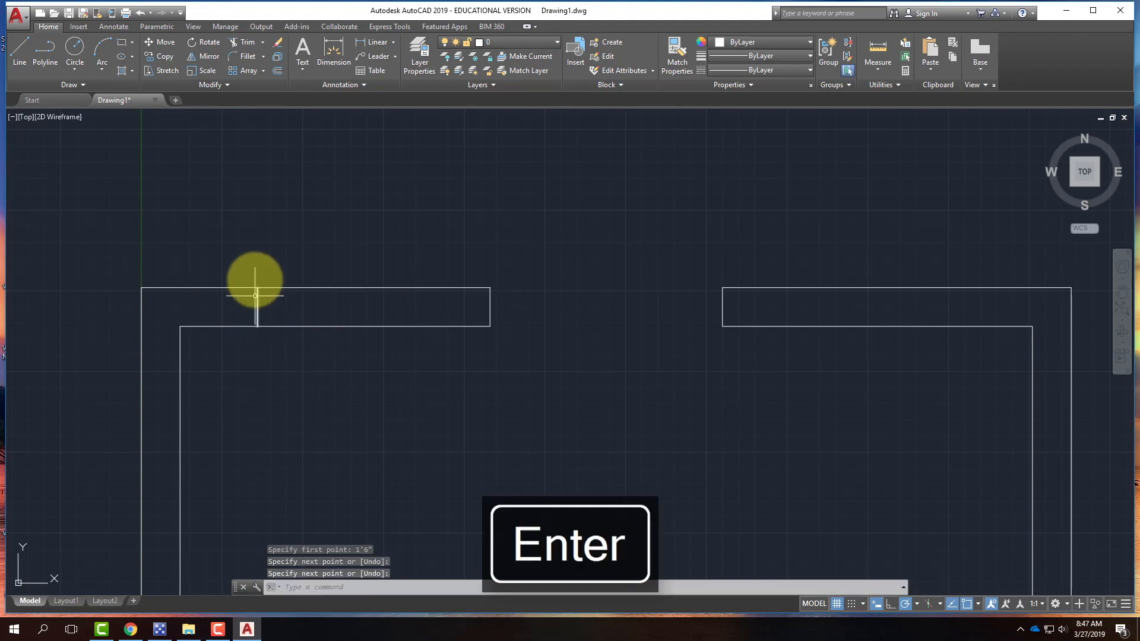
# Draw the window's second jamb line across the wall, starting 2' east of the first jamb line
pyautogui.click(19, 45)
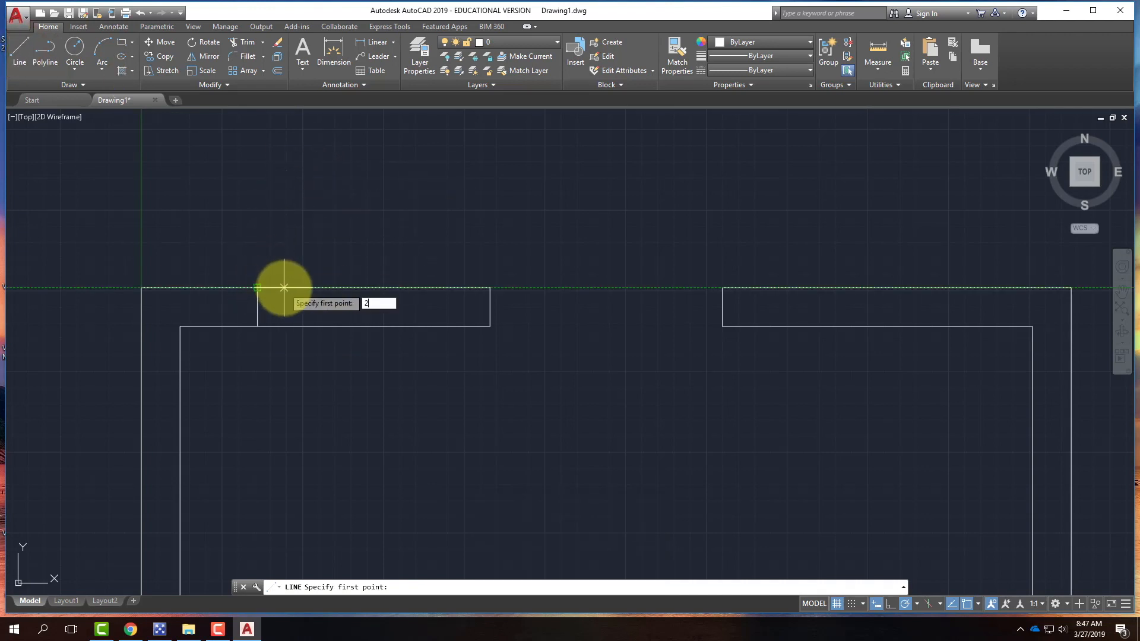
pyautogui.press('Return')
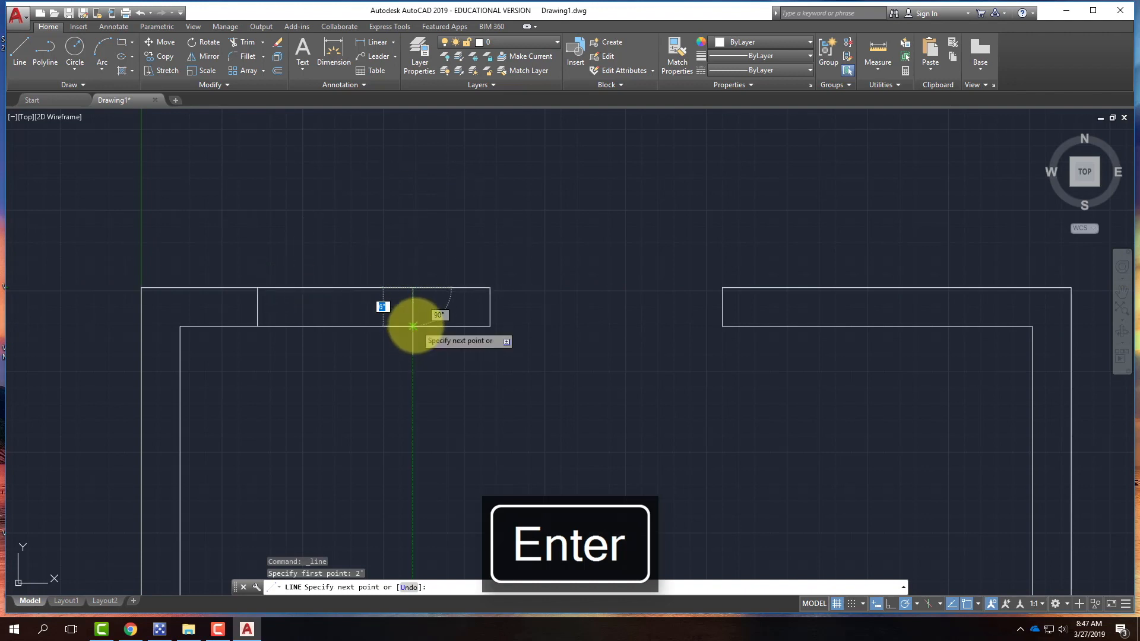
pyautogui.click(414, 326)
pyautogui.press('Return')
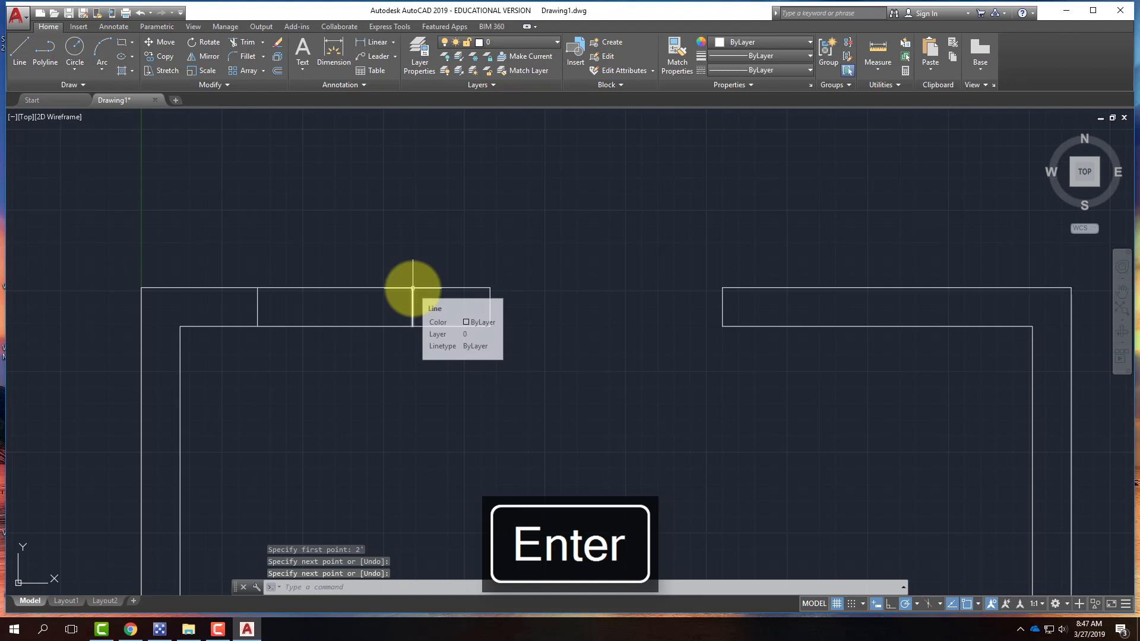
# Select both new window jamb lines to check that they stand alone without overlapping wall segments, and clear the selection
pyautogui.click(257, 299)
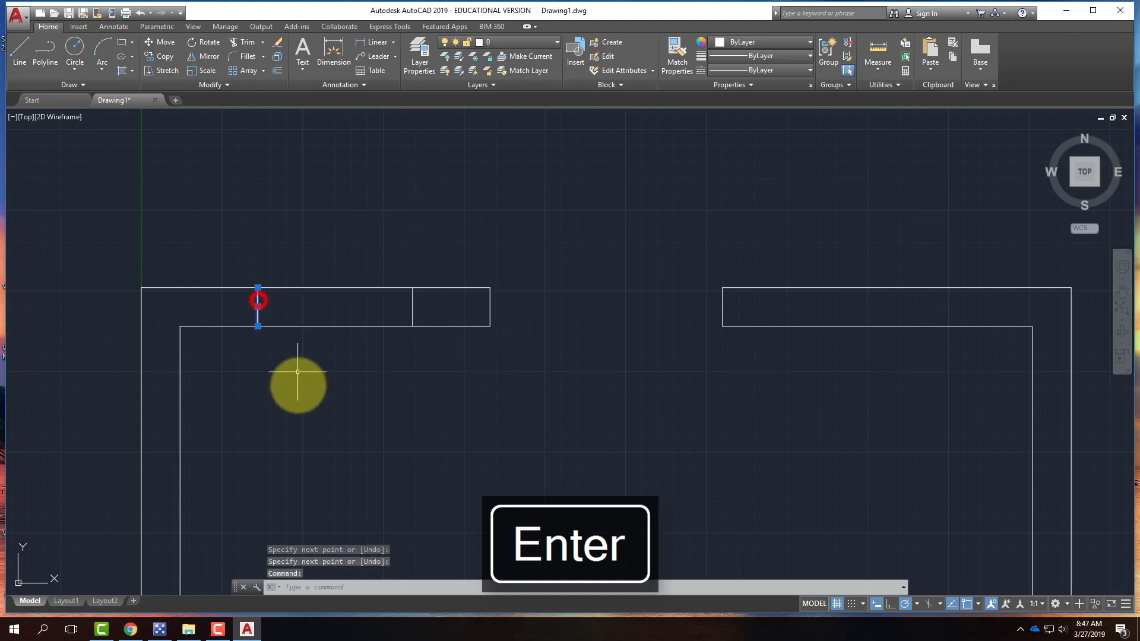
pyautogui.click(413, 301)
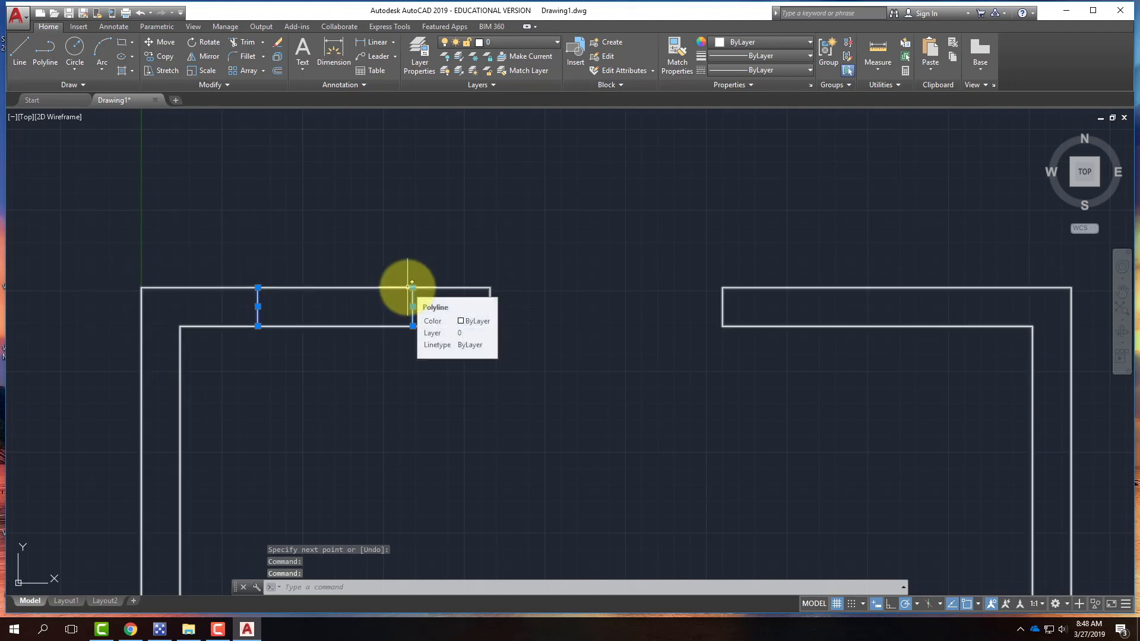
pyautogui.press('Escape')
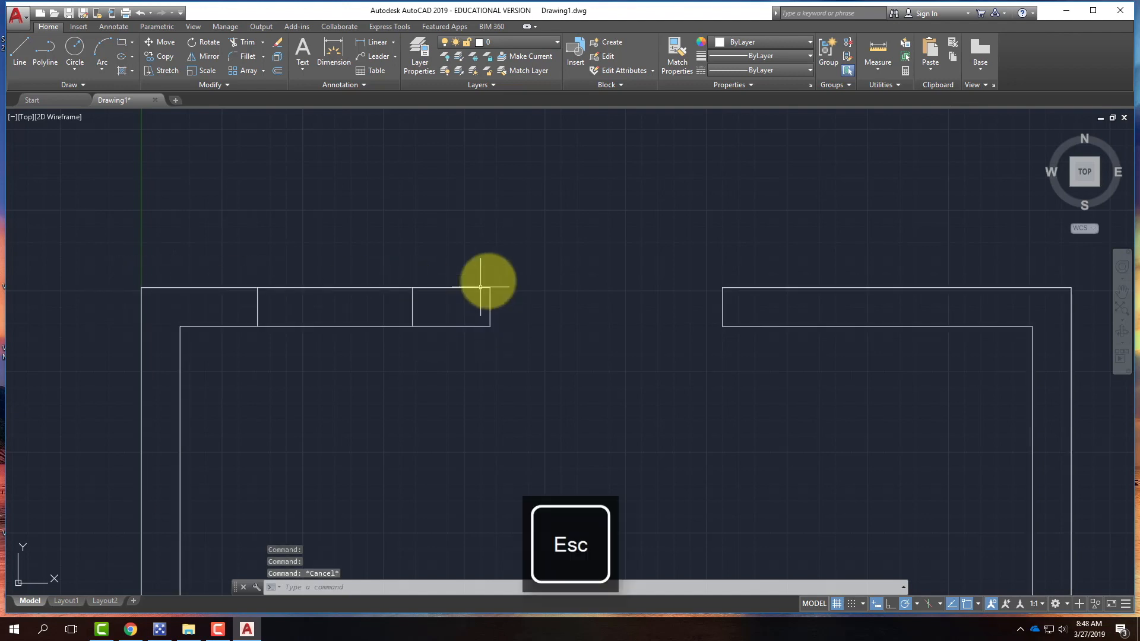
# Draw a window jamb line across the top wall east of the doorway, starting 1'6" west of the wall's northeast outer corner
pyautogui.click(23, 43)
pyautogui.scroll(-5, 534, 290)
pyautogui.scroll(5, 725, 284)
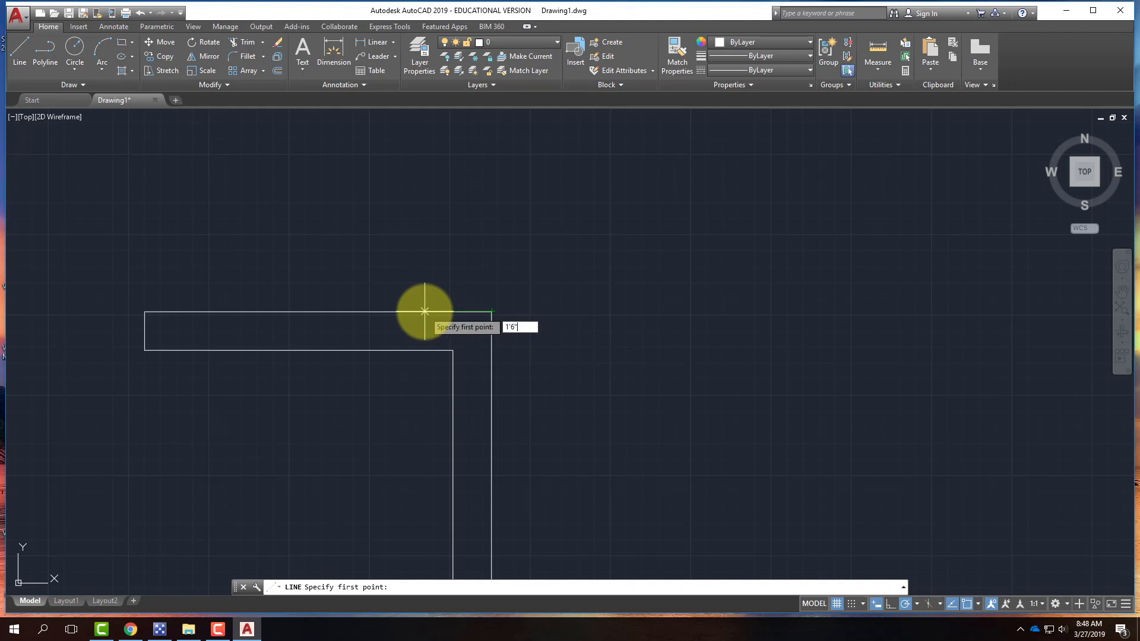
pyautogui.press('Return')
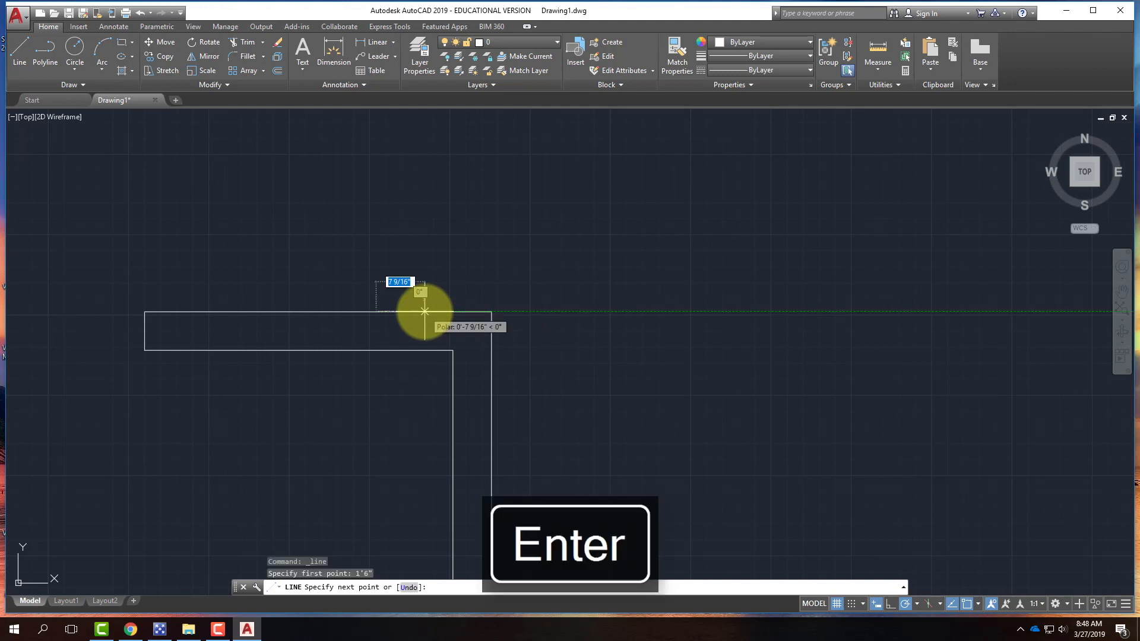
pyautogui.click(375, 350)
pyautogui.press('Return')
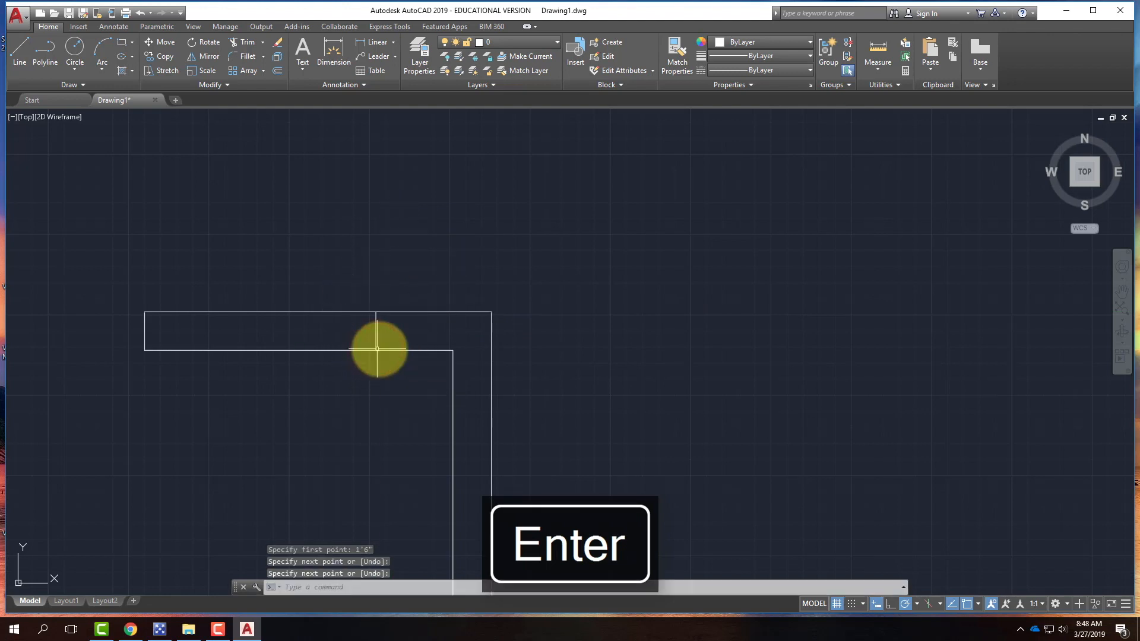
# Draw the east window's other jamb line across the wall, starting 1' east of the doorway's east jamb
pyautogui.click(19, 47)
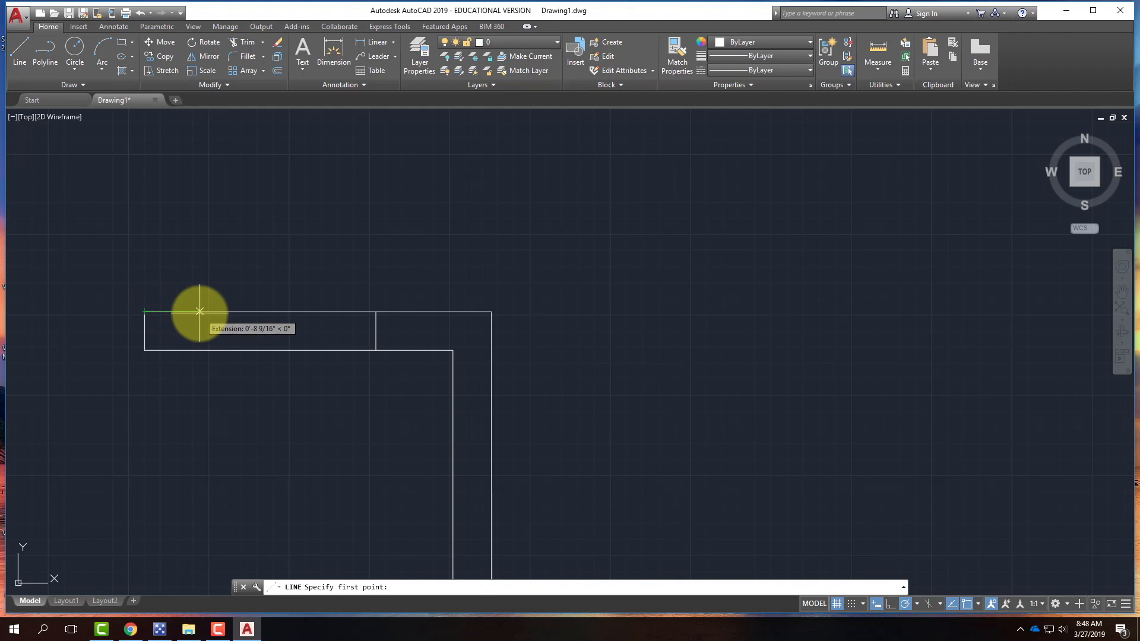
pyautogui.press('Return')
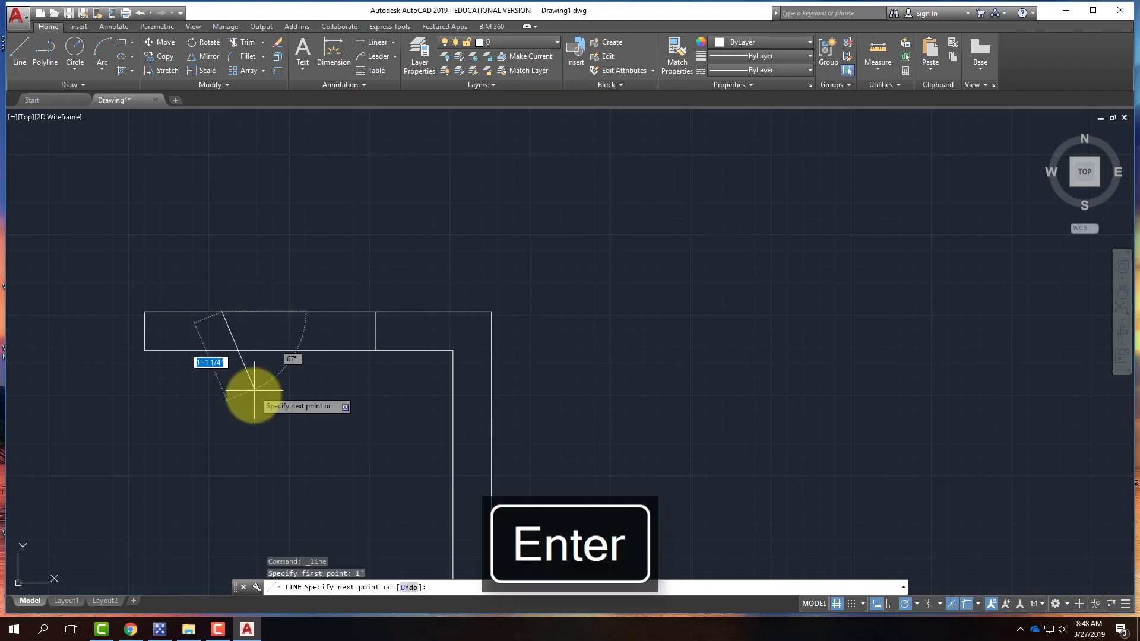
pyautogui.click(224, 351)
pyautogui.press('Return')
pyautogui.scroll(-3, 425, 280)
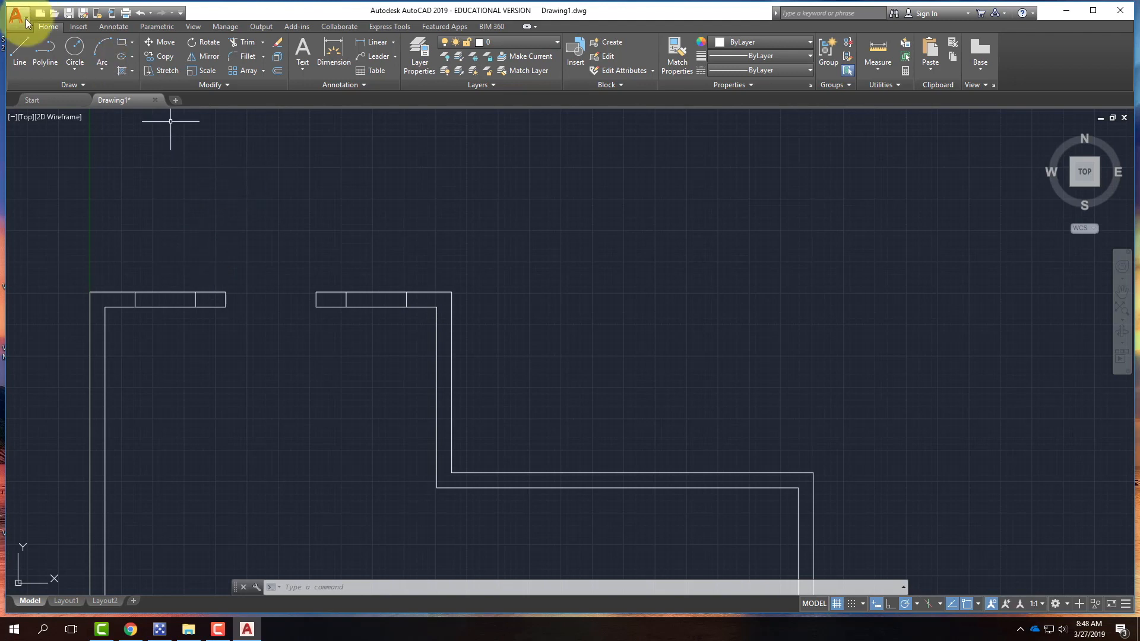
# Draw the west window's glass line in the top wall, joining the midpoints of its two jamb lines
pyautogui.click(18, 48)
pyautogui.scroll(4, 134, 289)
pyautogui.scroll(2, 134, 289)
pyautogui.click(131, 346)
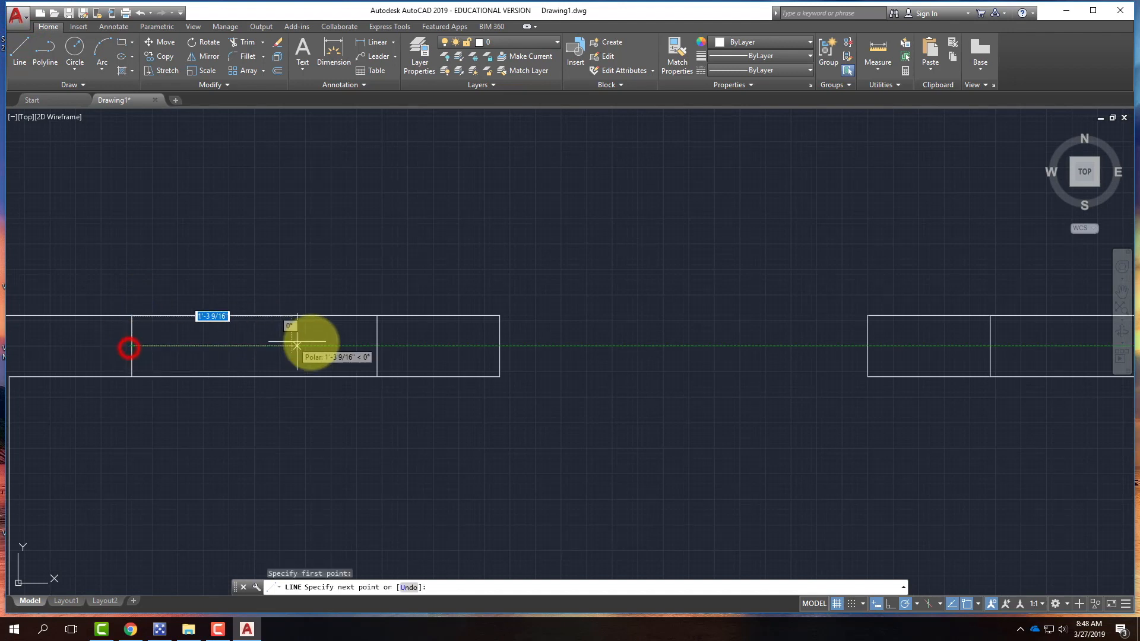
pyautogui.click(376, 346)
pyautogui.press('Return')
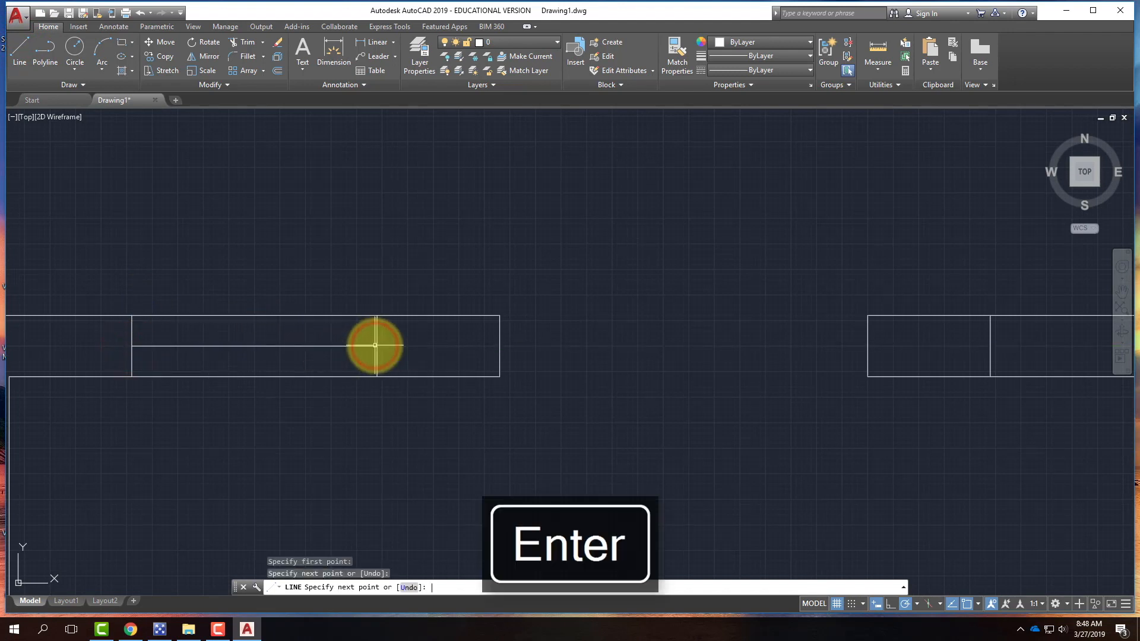
# Draw a horizontal glass line between the jamb midpoints of the window east of the top wall's doorway
pyautogui.scroll(-5, 222, 318)
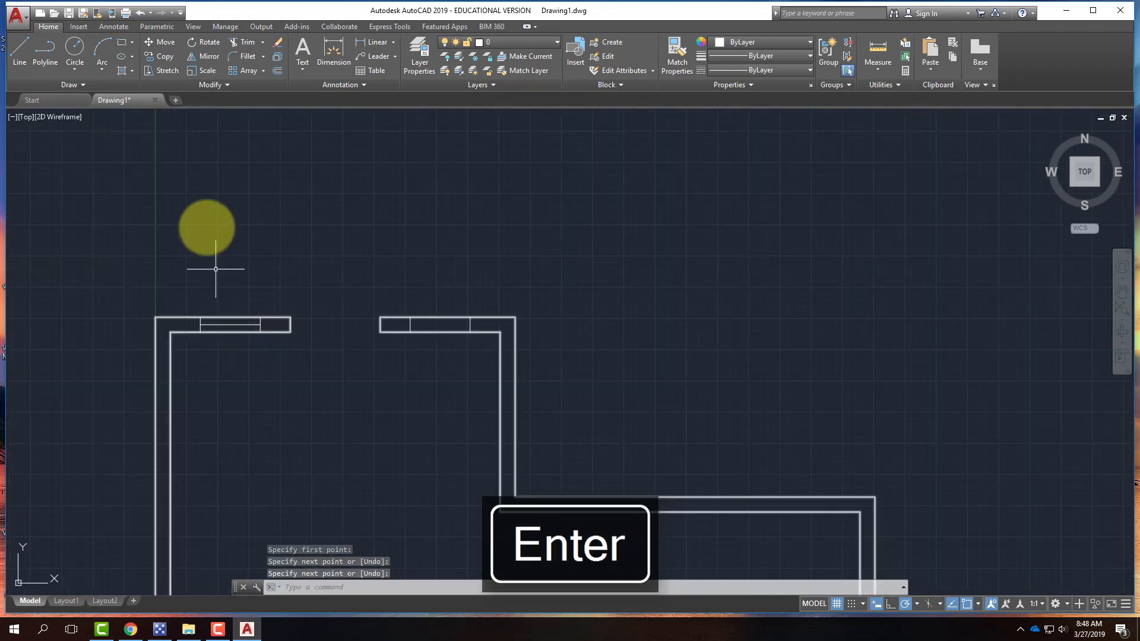
pyautogui.click(24, 44)
pyautogui.scroll(5, 418, 329)
pyautogui.click(393, 304)
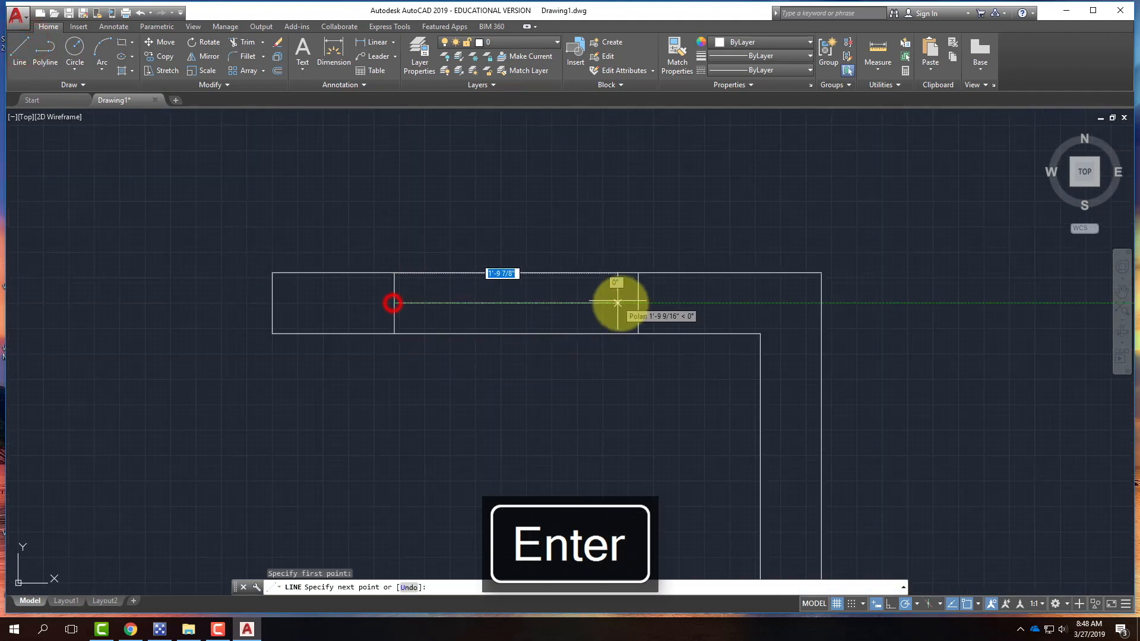
pyautogui.click(641, 304)
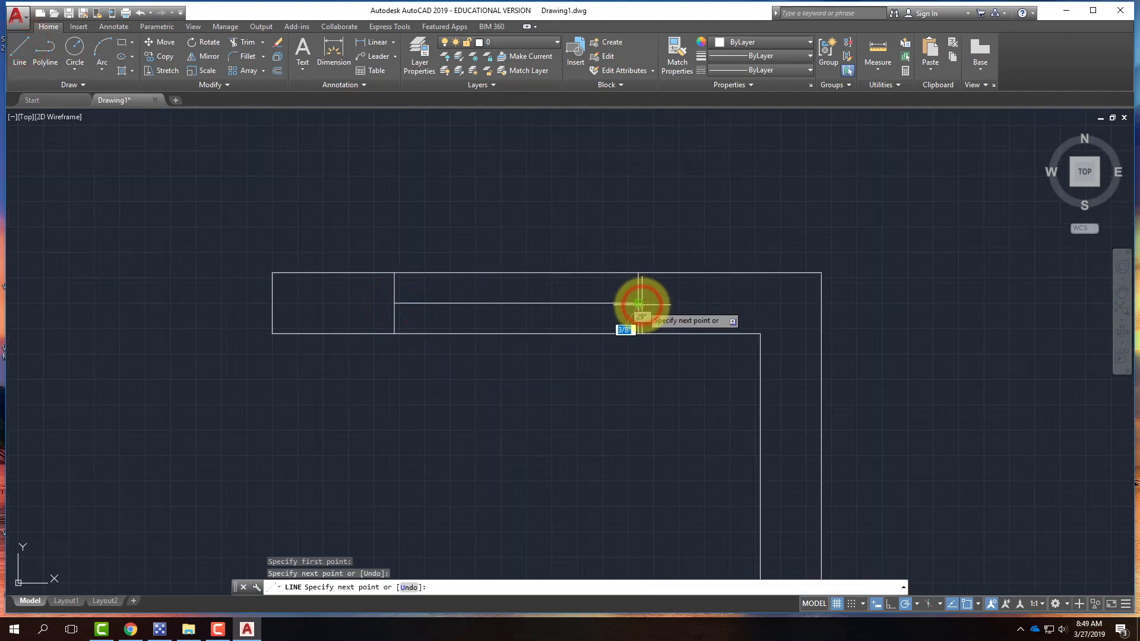
pyautogui.press('Return')
# Check the reference floor plan for the position and size of the windows in the bottom wall
pyautogui.scroll(-5, 725, 222)
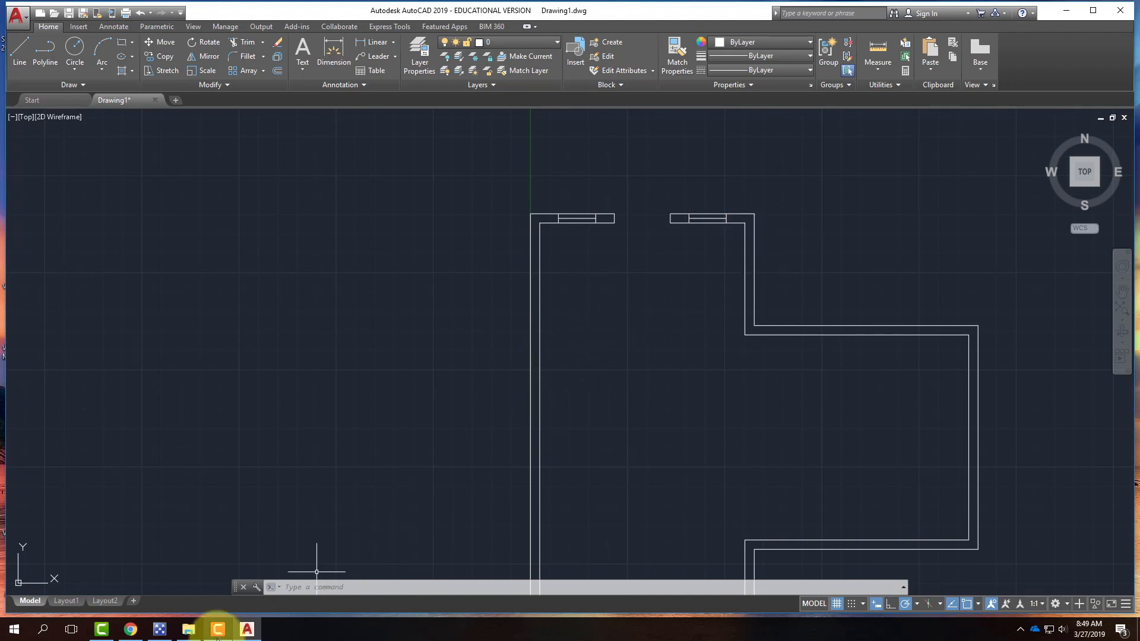
pyautogui.click(131, 629)
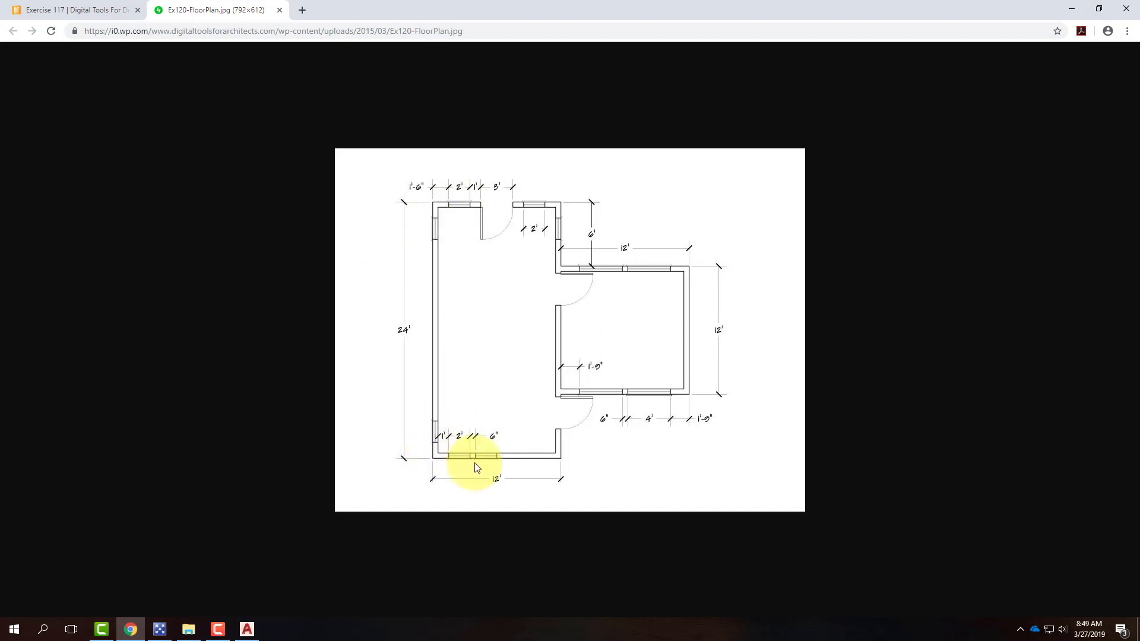
pyautogui.click(1076, 10)
pyautogui.scroll(-4, 511, 166)
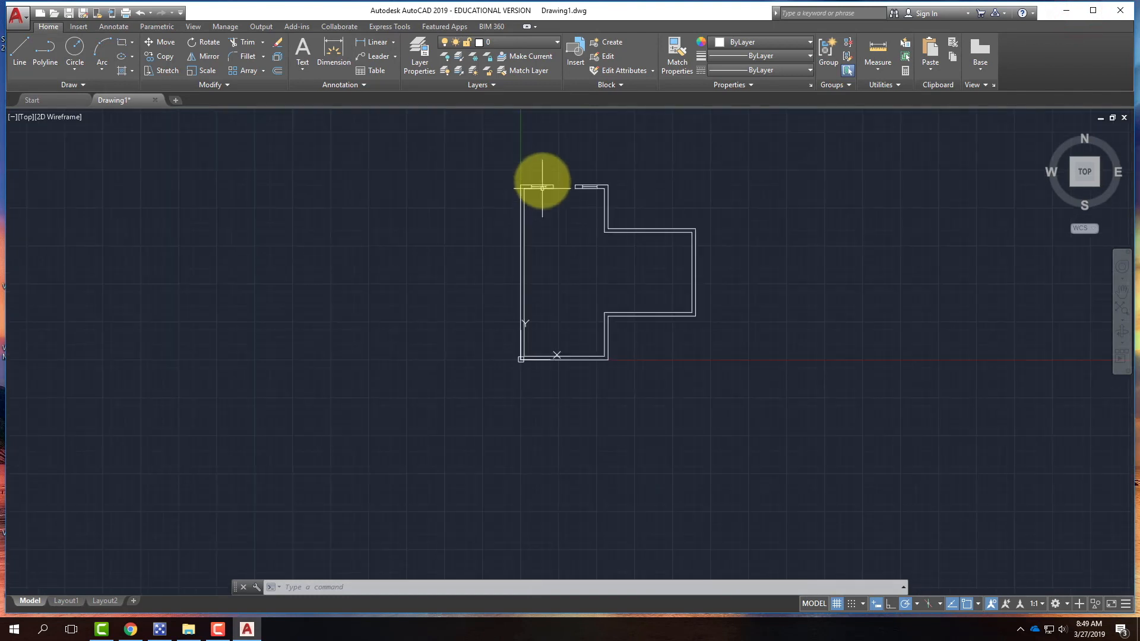
pyautogui.scroll(8, 531, 190)
pyautogui.click(499, 138)
pyautogui.click(620, 213)
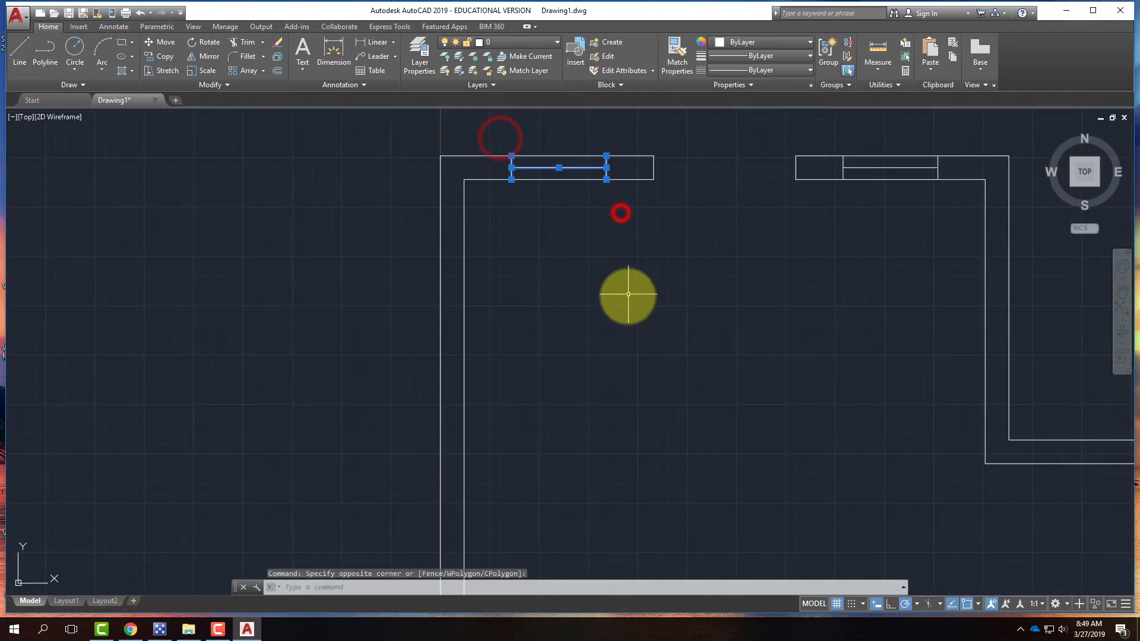
pyautogui.scroll(-6, 599, 285)
pyautogui.scroll(8, 581, 406)
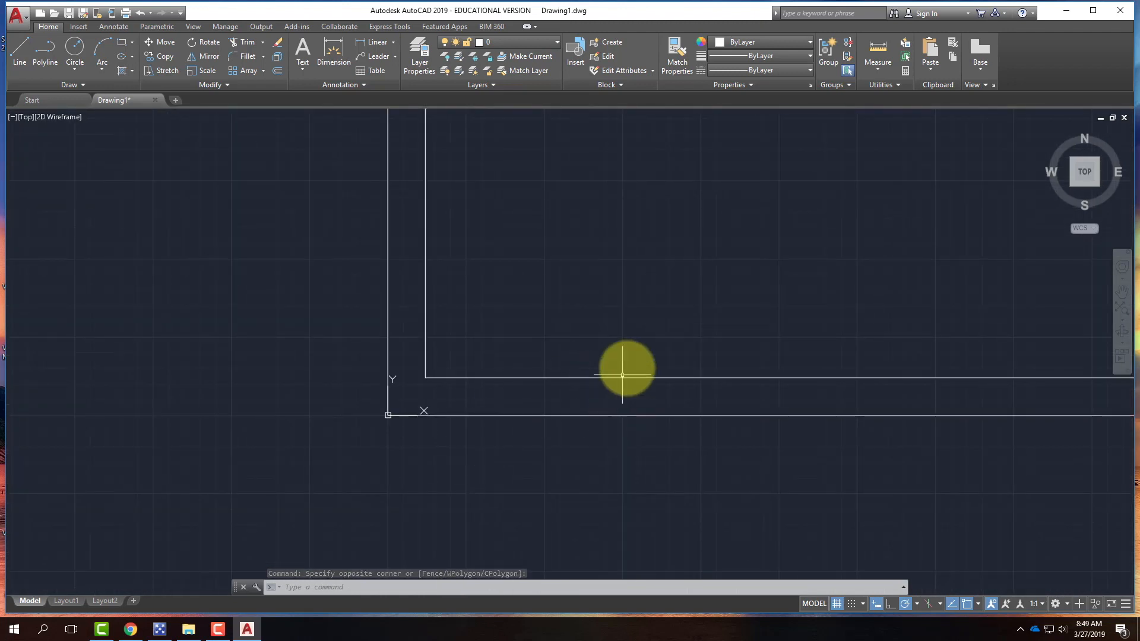
pyautogui.scroll(-5, 598, 404)
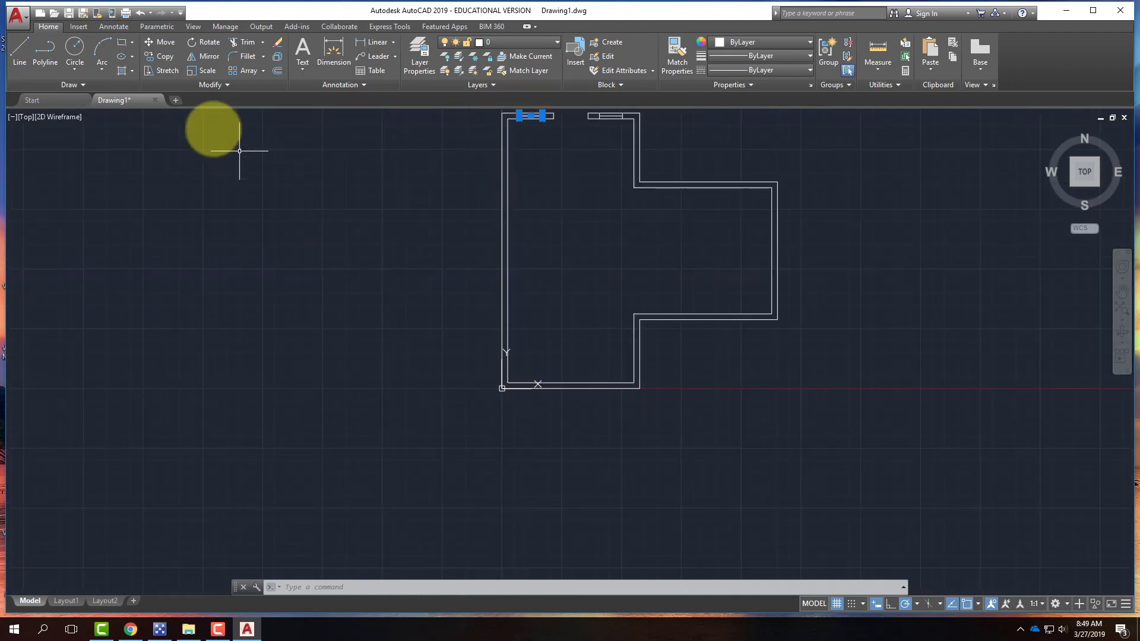
pyautogui.press('Escape')
pyautogui.click(20, 51)
pyautogui.scroll(6, 522, 427)
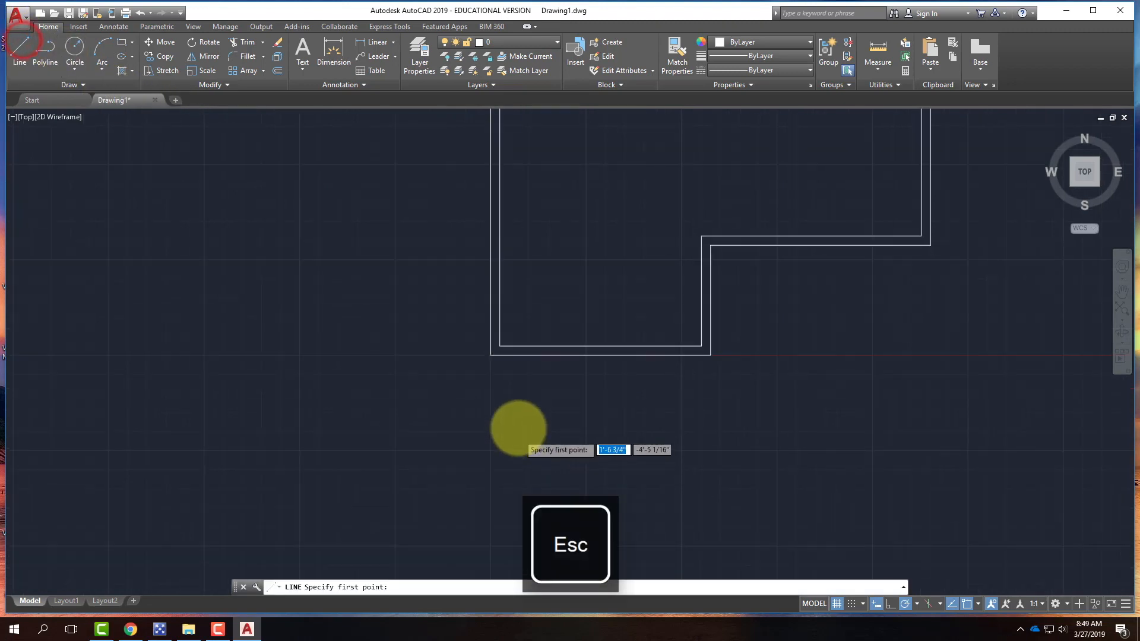
pyautogui.scroll(-3, 394, 382)
pyautogui.scroll(3, 392, 202)
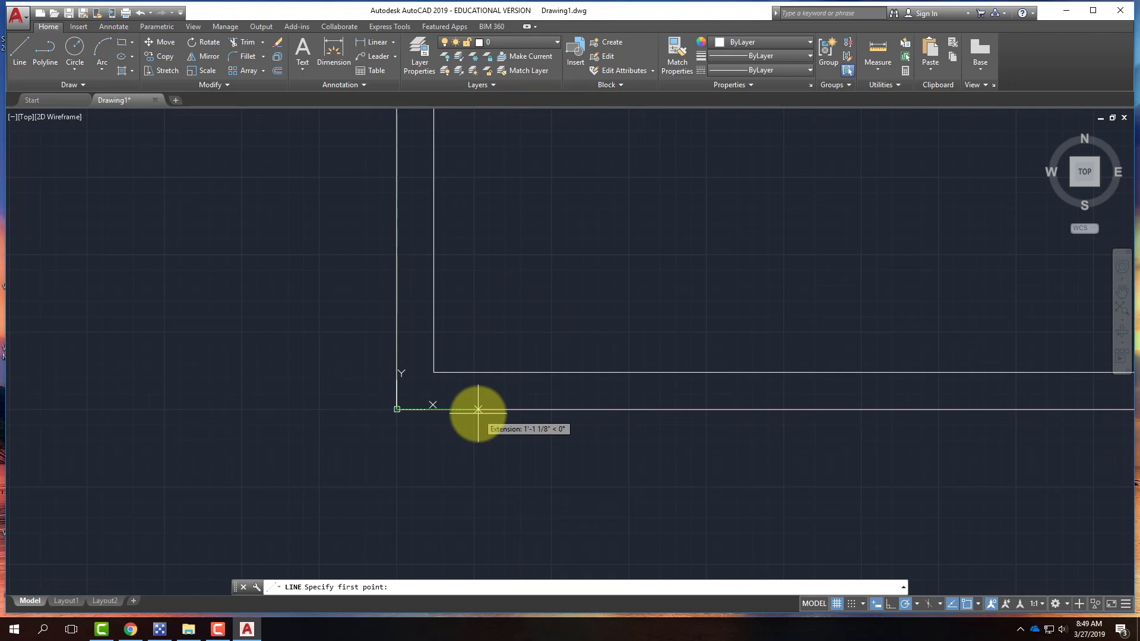
pyautogui.press('Escape')
pyautogui.scroll(-3, 414, 457)
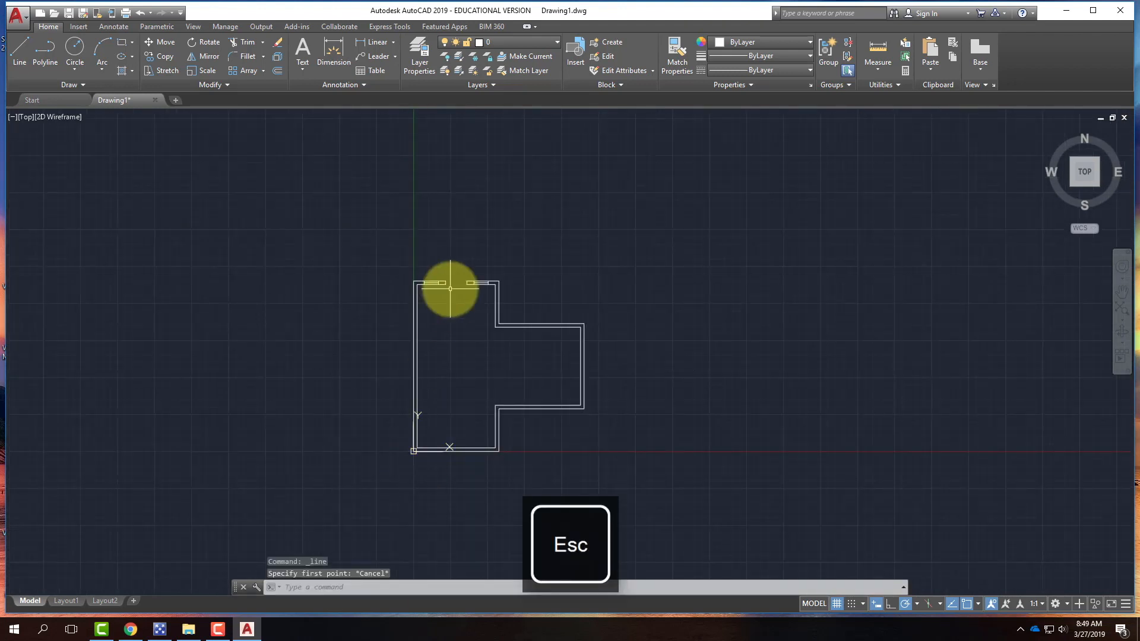
pyautogui.scroll(2, 406, 276)
pyautogui.click(379, 258)
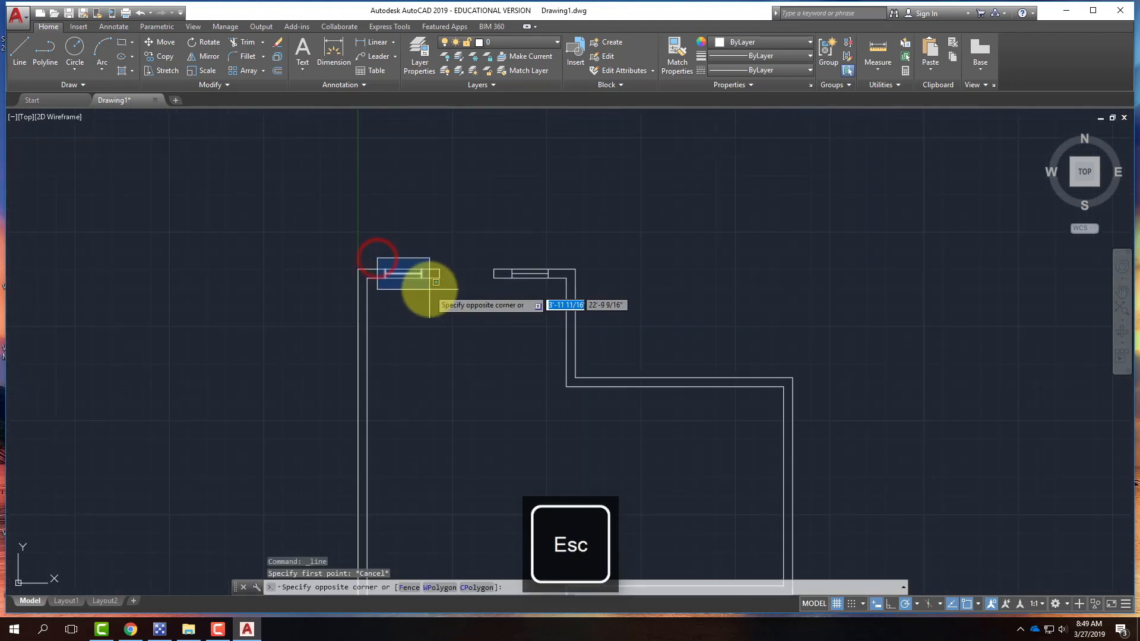
pyautogui.scroll(-5, 433, 248)
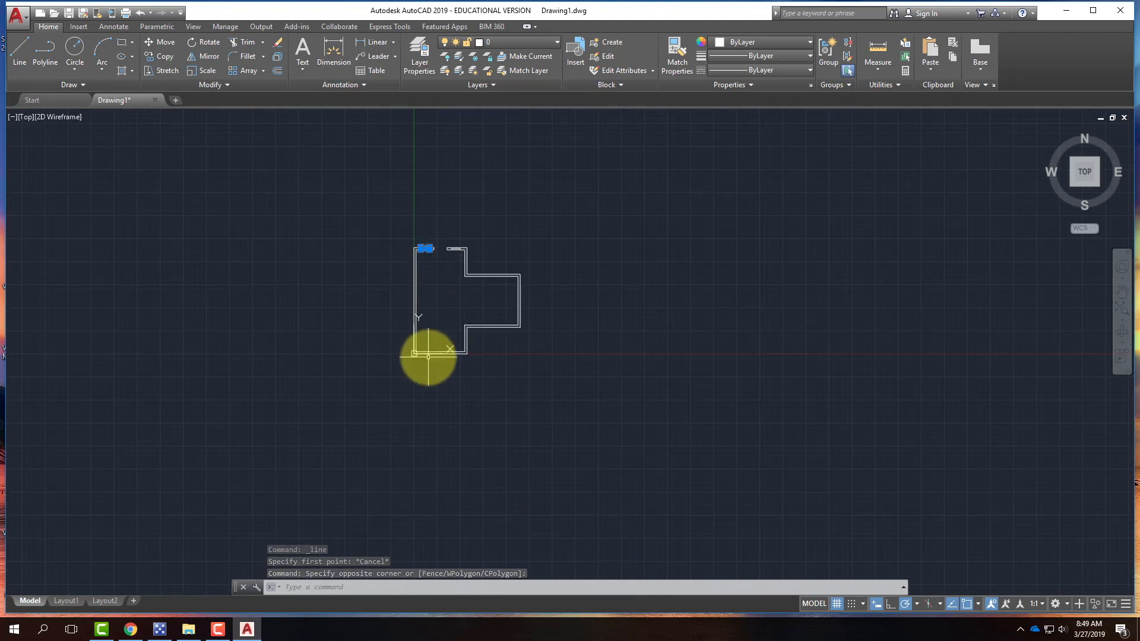
pyautogui.press('Escape')
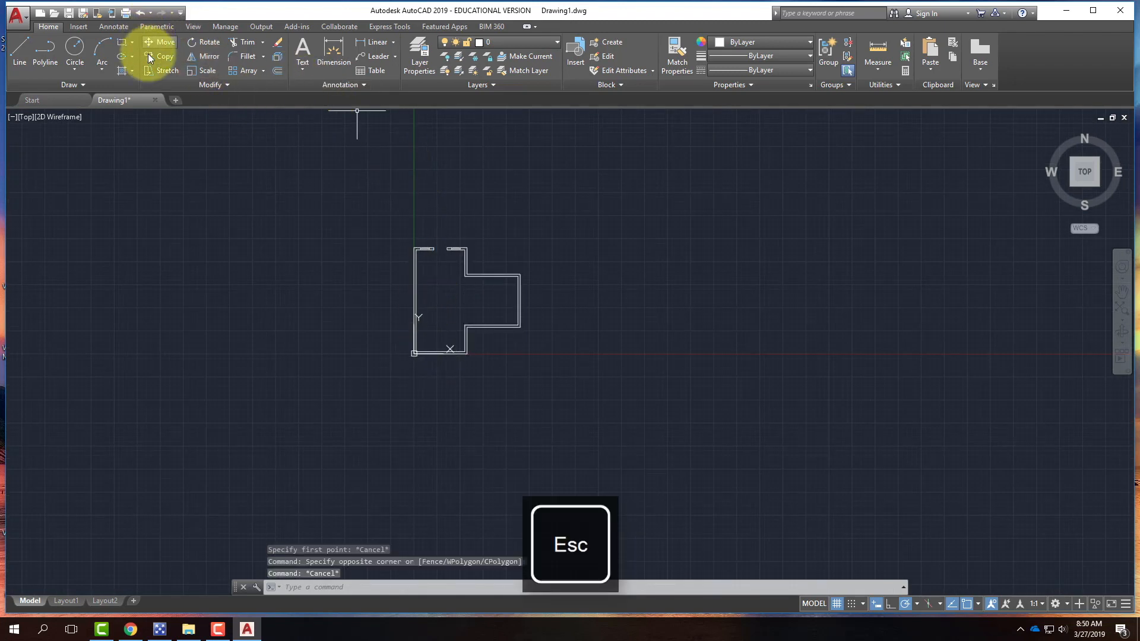
# Mirror the top wall's west window onto the bottom wall about a horizontal line through the west wall's midpoint, keeping the original
pyautogui.click(208, 58)
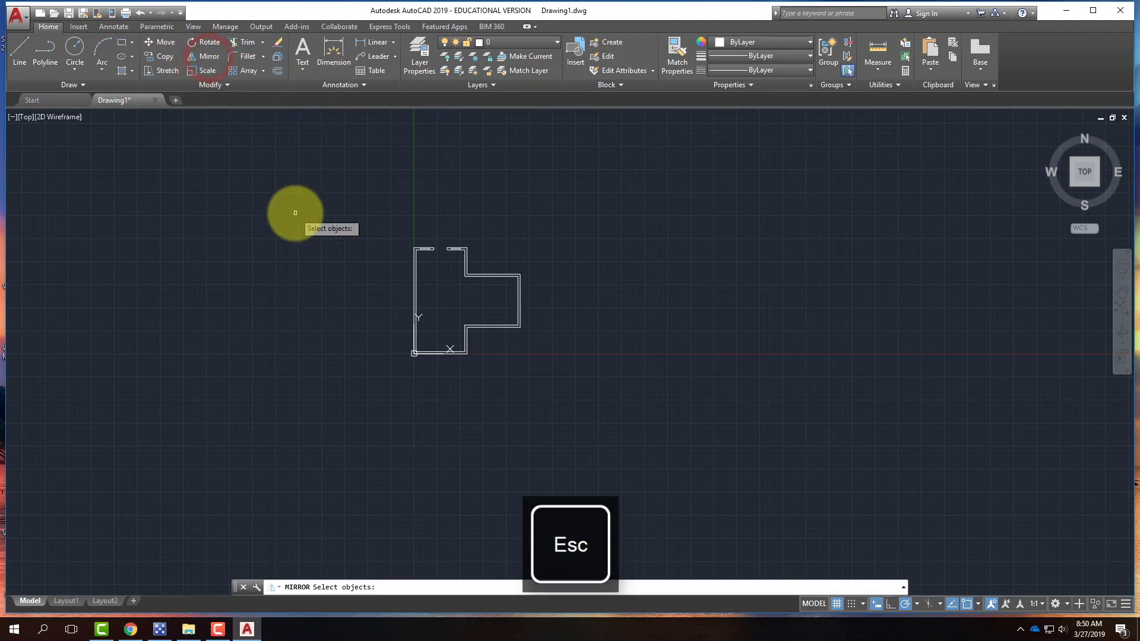
pyautogui.scroll(10, 427, 255)
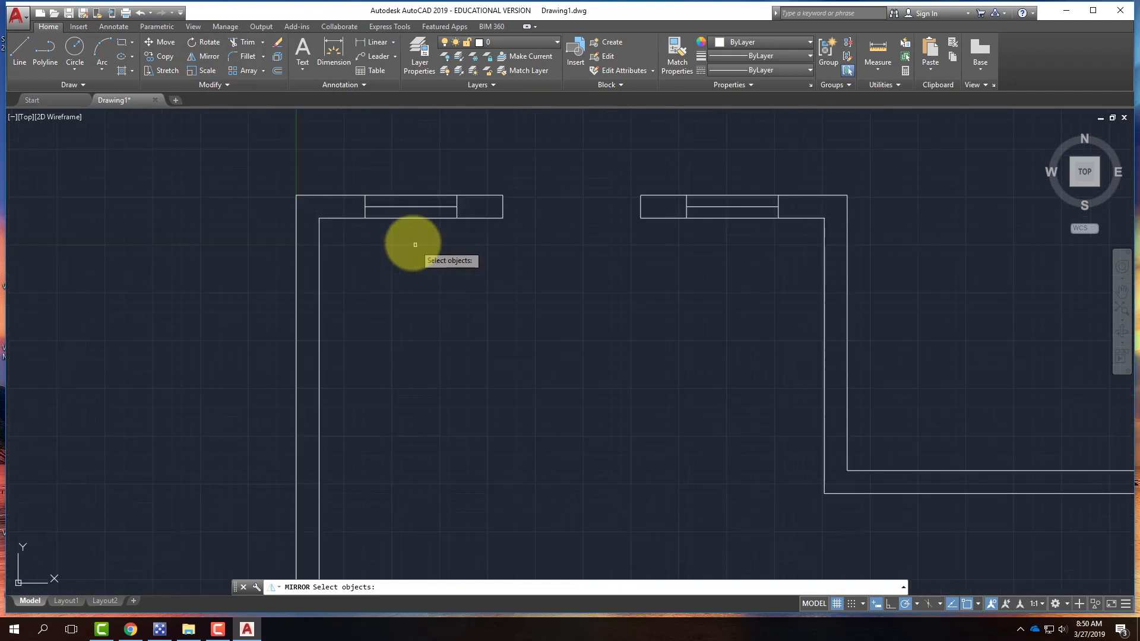
pyautogui.click(350, 172)
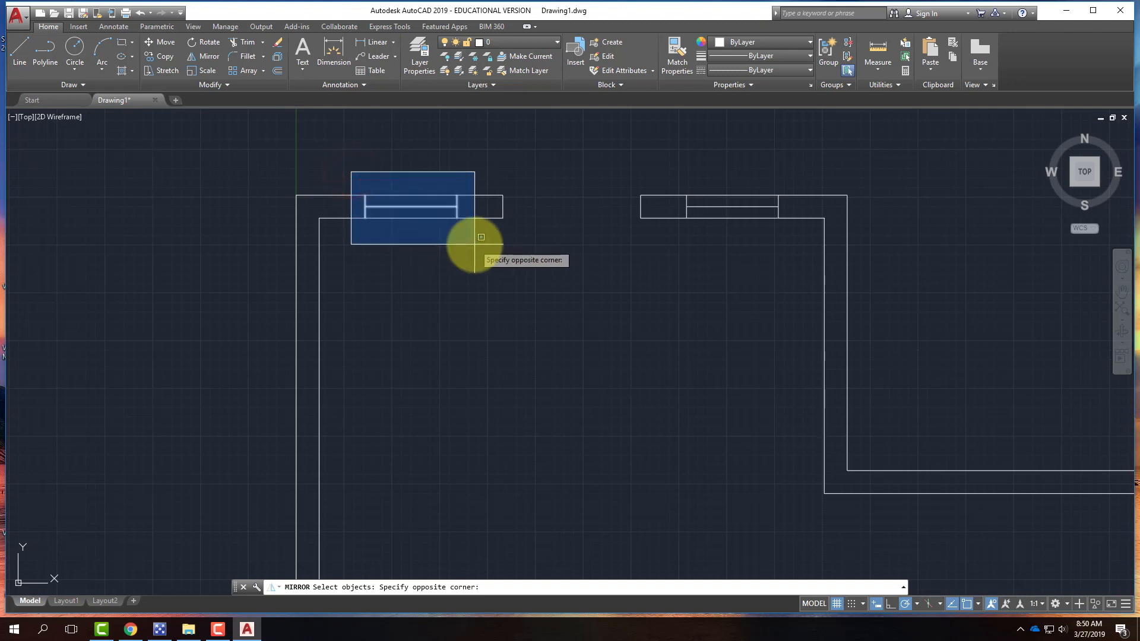
pyautogui.click(449, 175)
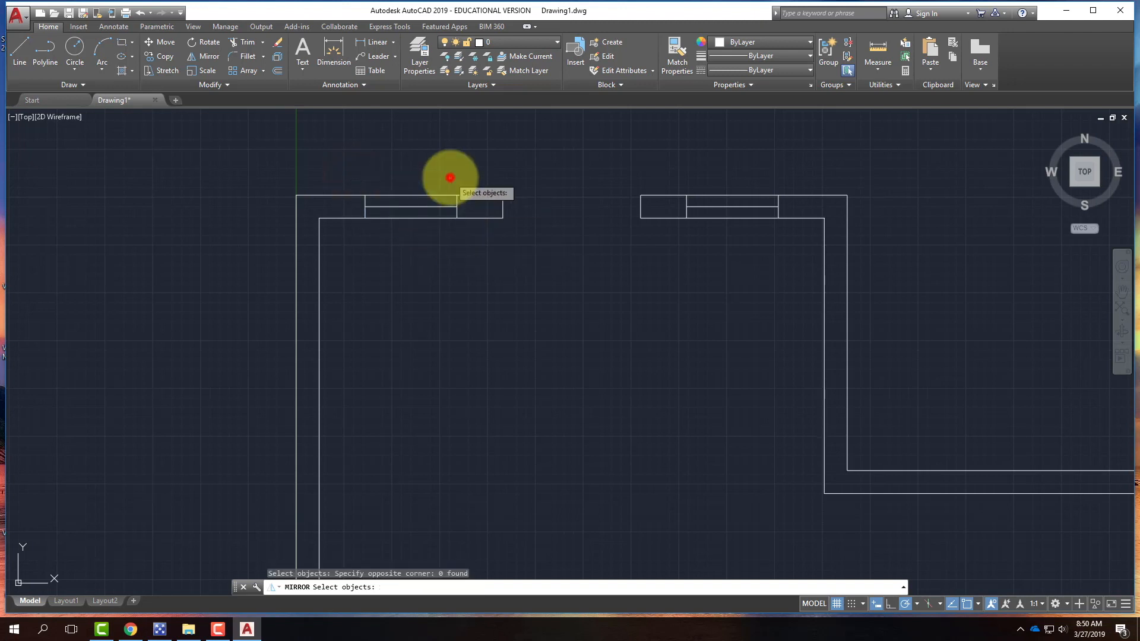
pyautogui.click(472, 172)
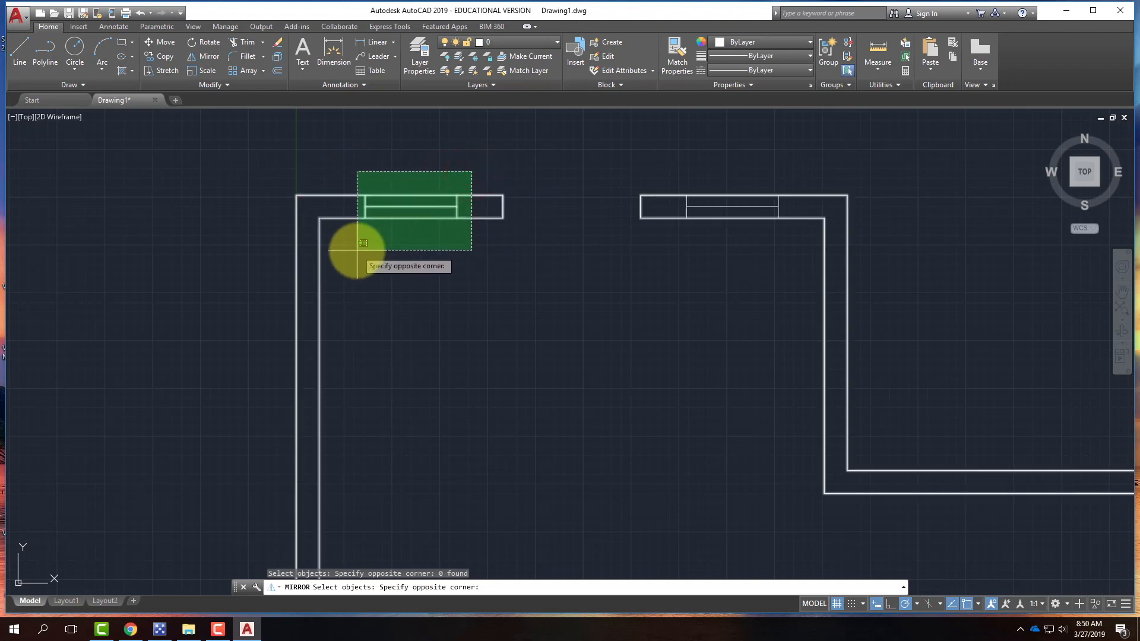
pyautogui.click(445, 173)
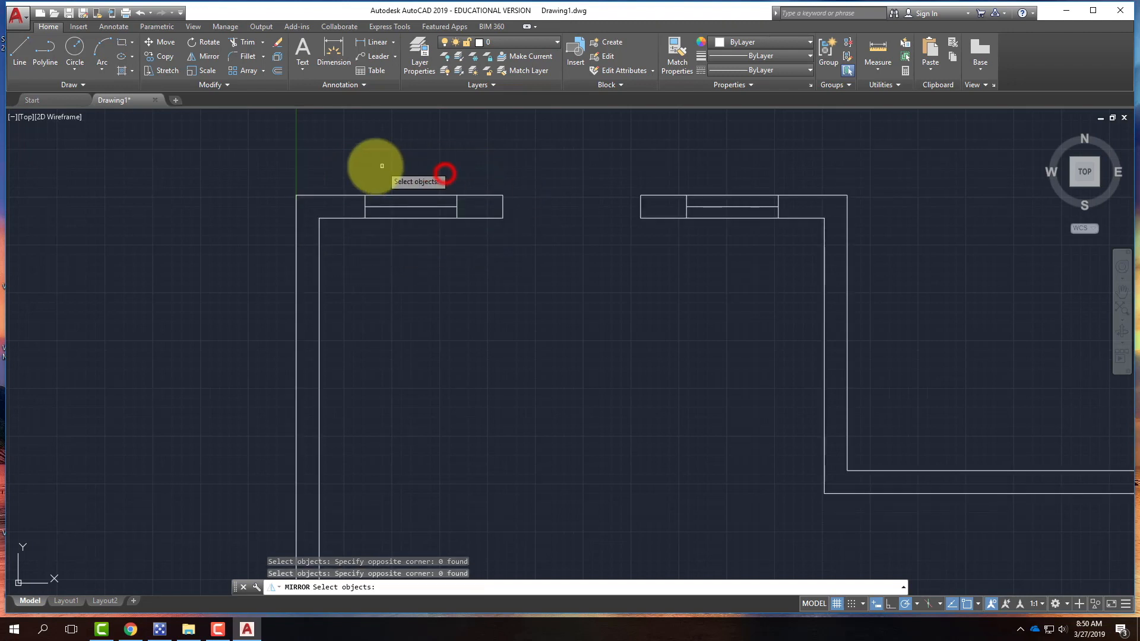
pyautogui.click(345, 166)
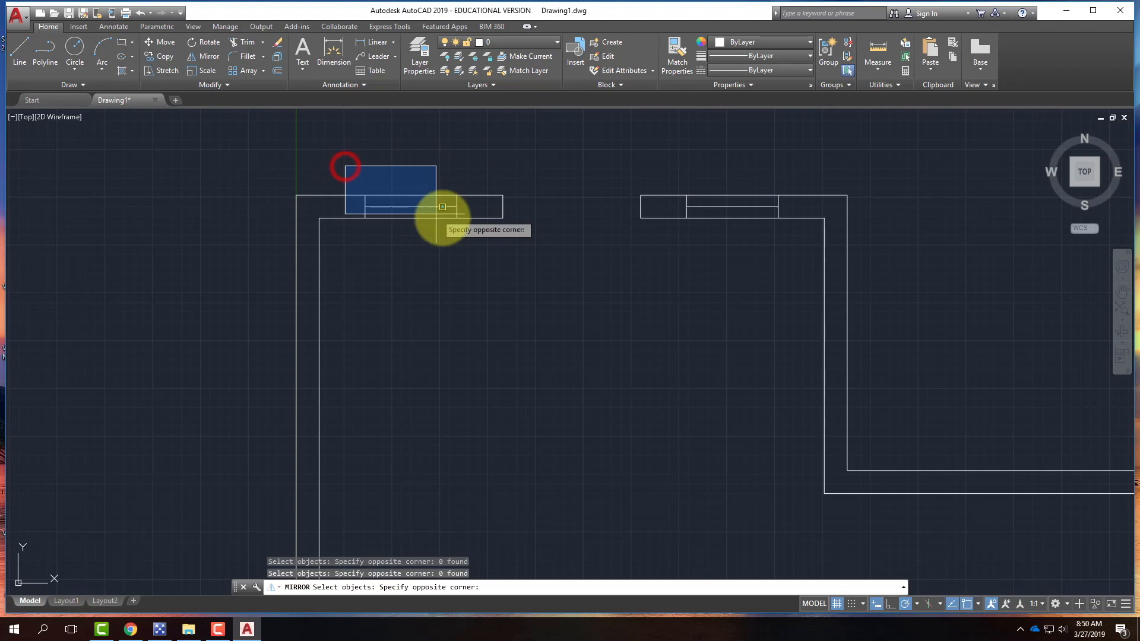
pyautogui.click(472, 246)
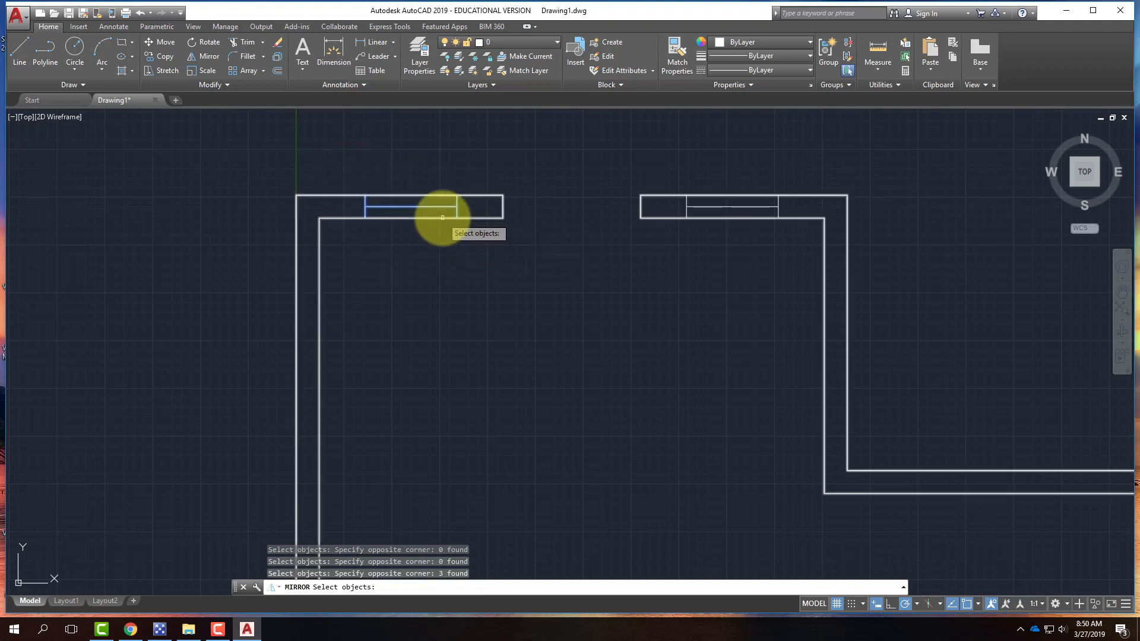
pyautogui.press('Return')
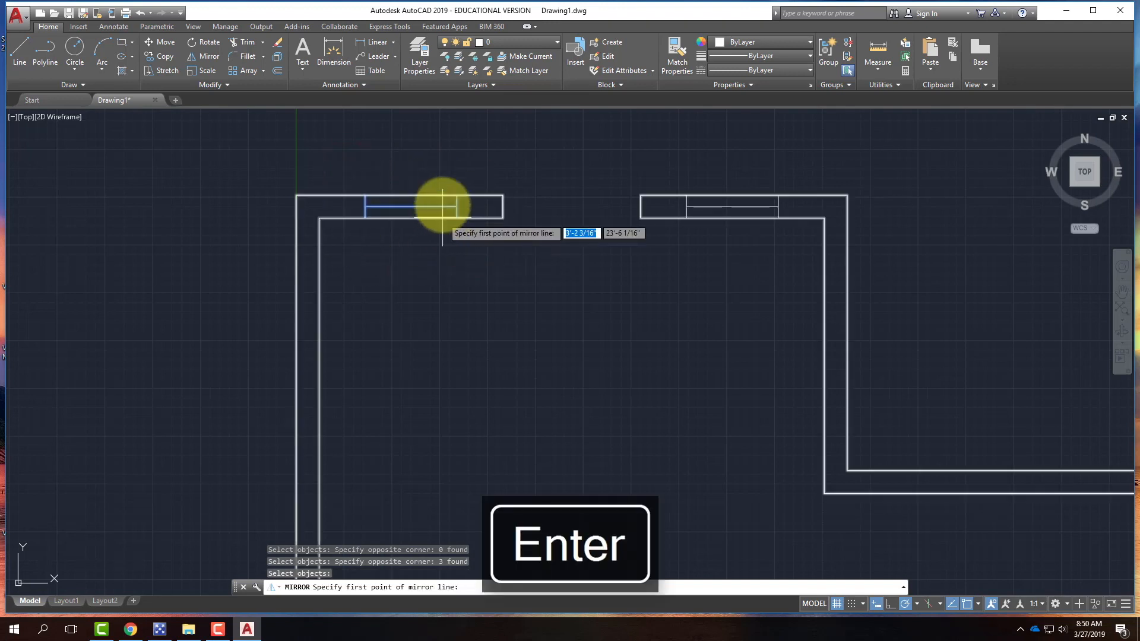
pyautogui.scroll(-6, 440, 207)
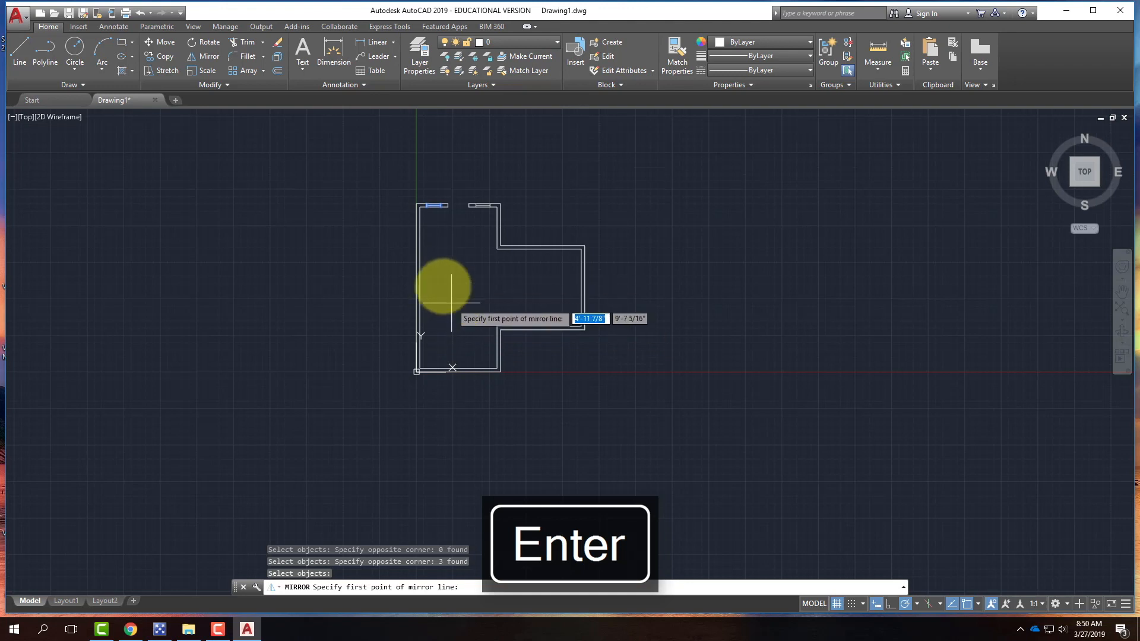
pyautogui.click(420, 289)
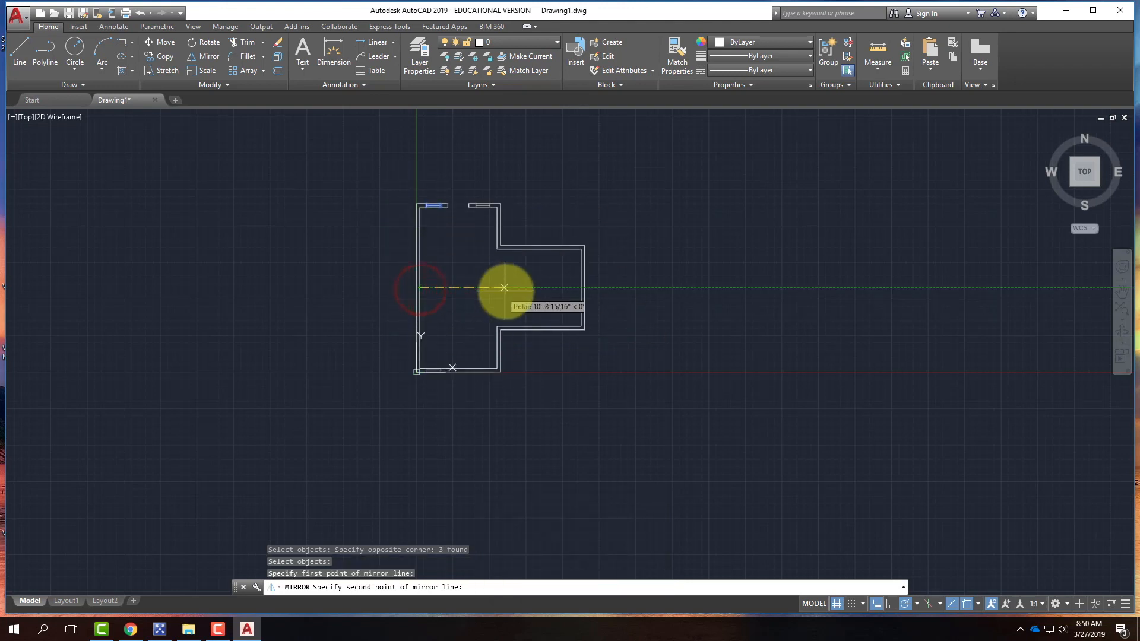
pyautogui.click(499, 289)
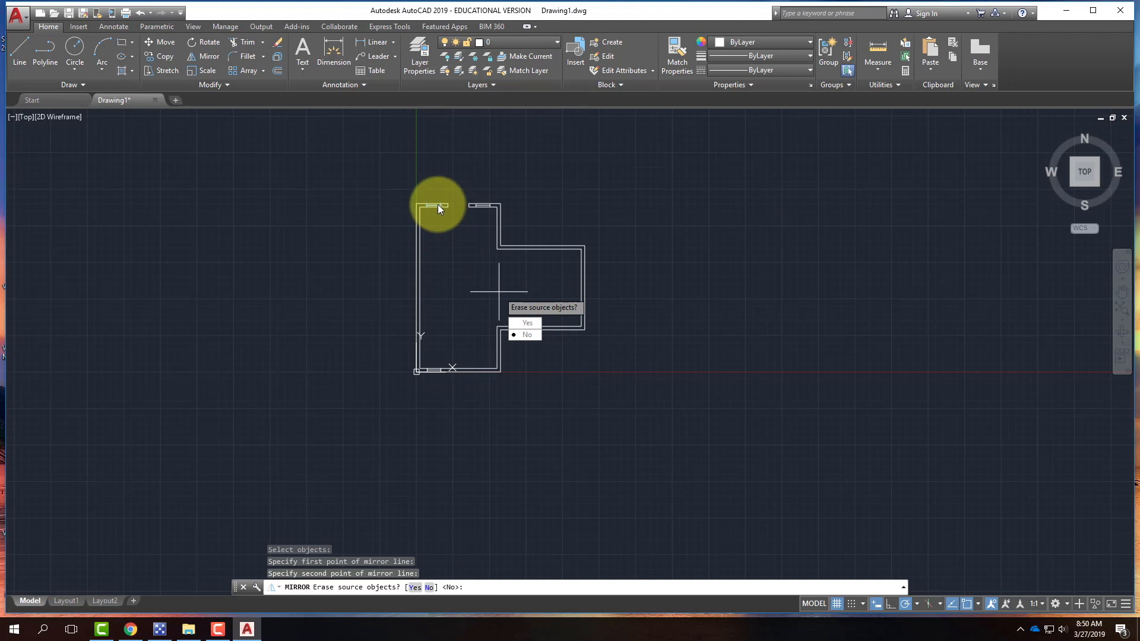
pyautogui.click(537, 338)
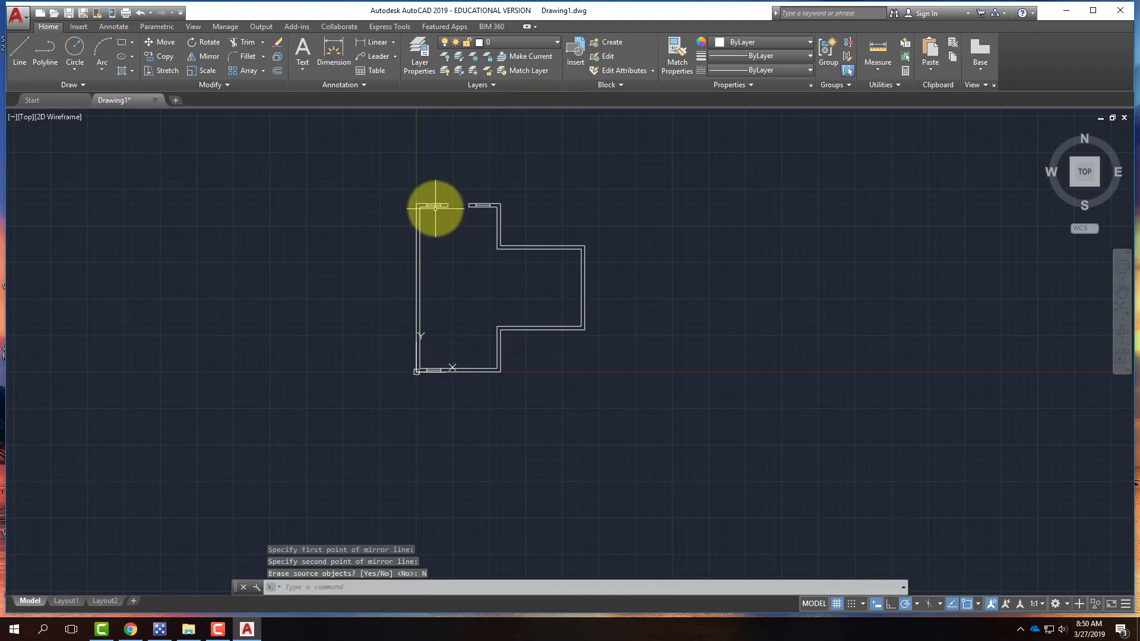
# Compare the mirrored window in the bottom wall with the window layout in the reference floor plan
pyautogui.scroll(5, 435, 374)
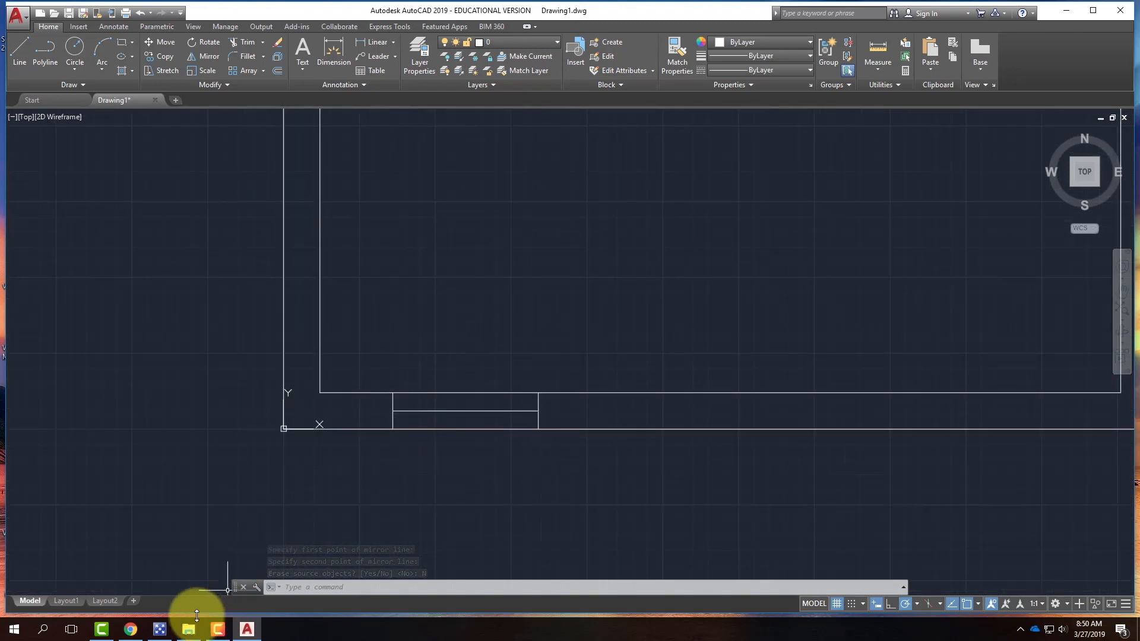
pyautogui.click(130, 631)
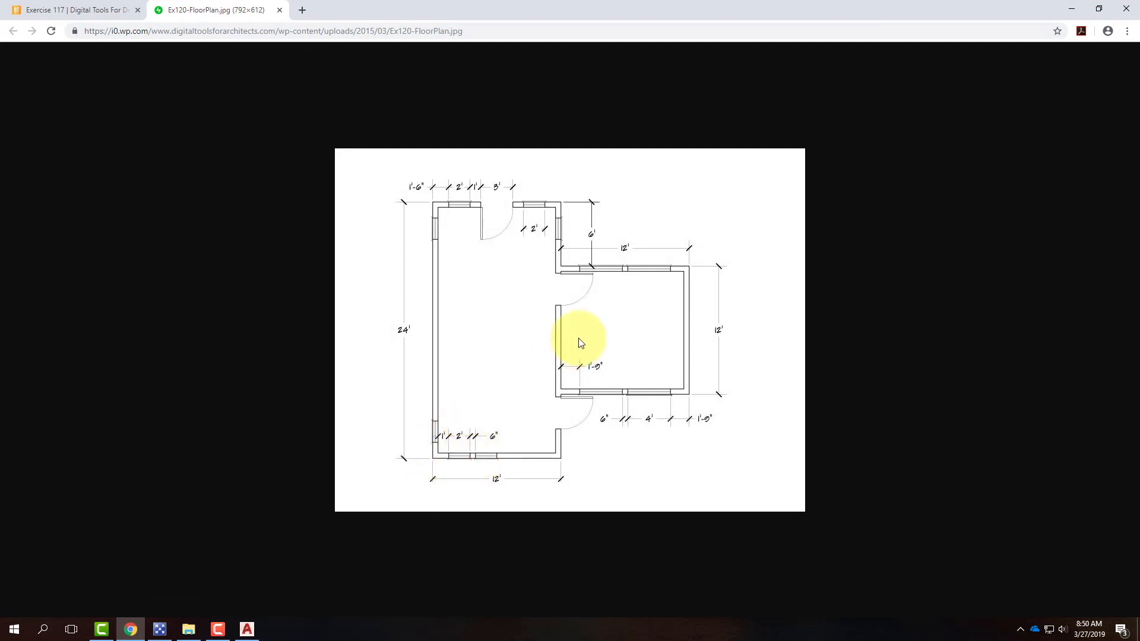
pyautogui.click(1068, 8)
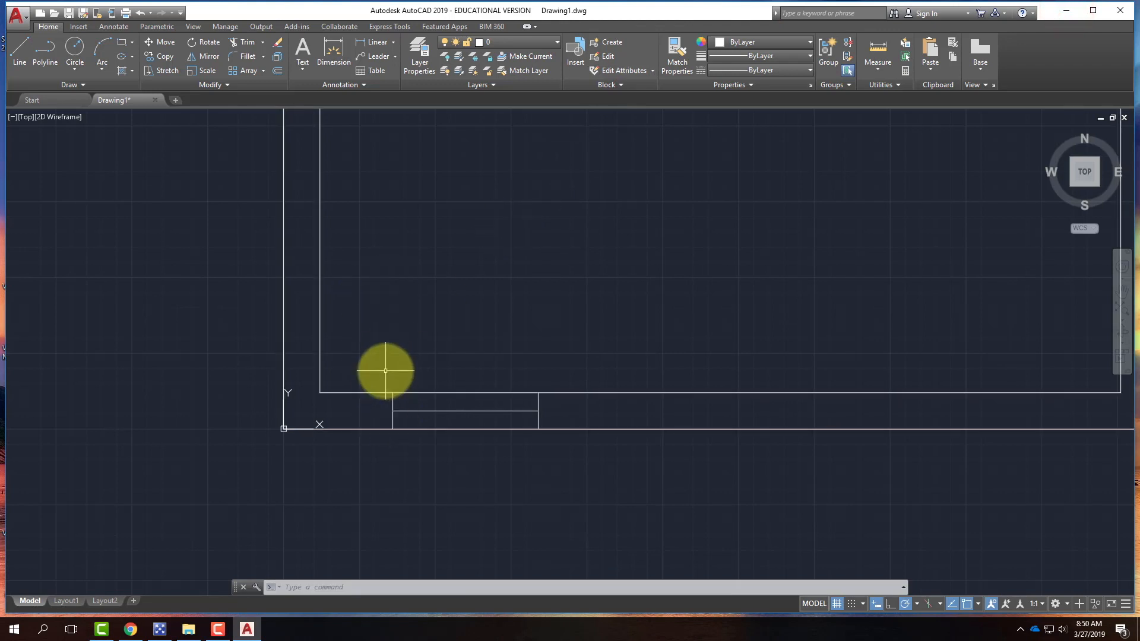
pyautogui.click(385, 370)
pyautogui.click(557, 448)
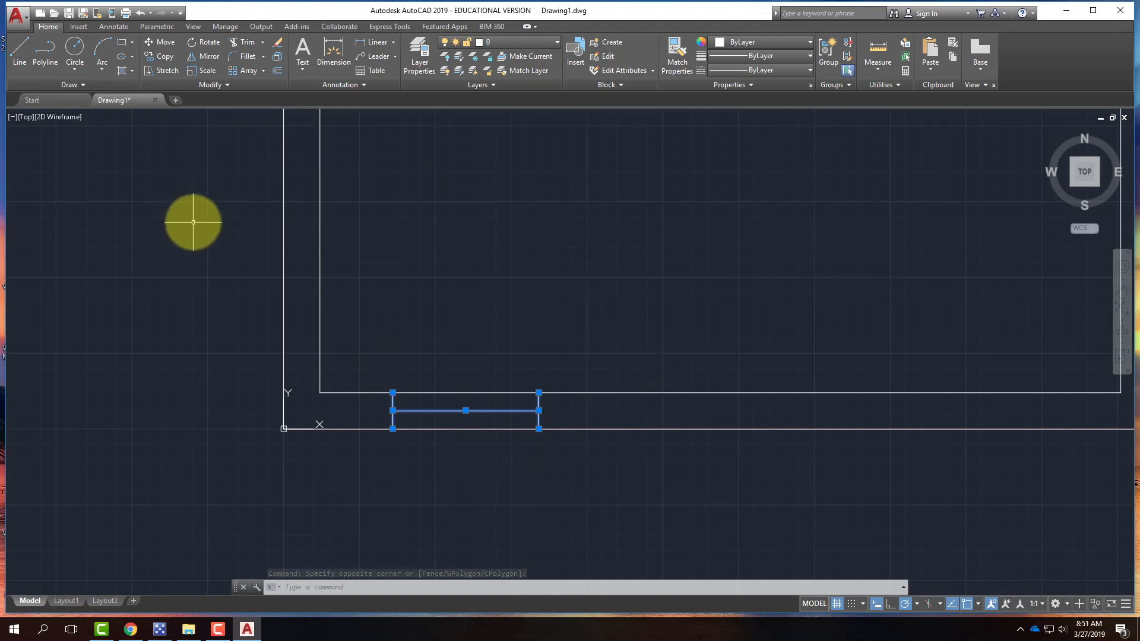
pyautogui.press('Escape')
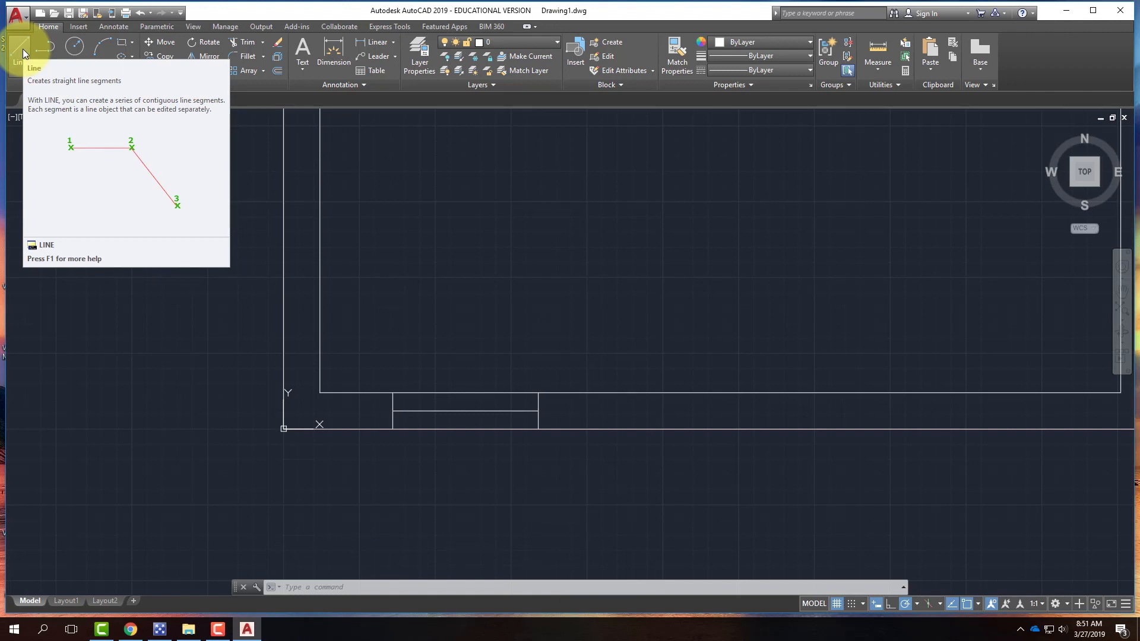
pyautogui.click(376, 370)
pyautogui.click(561, 465)
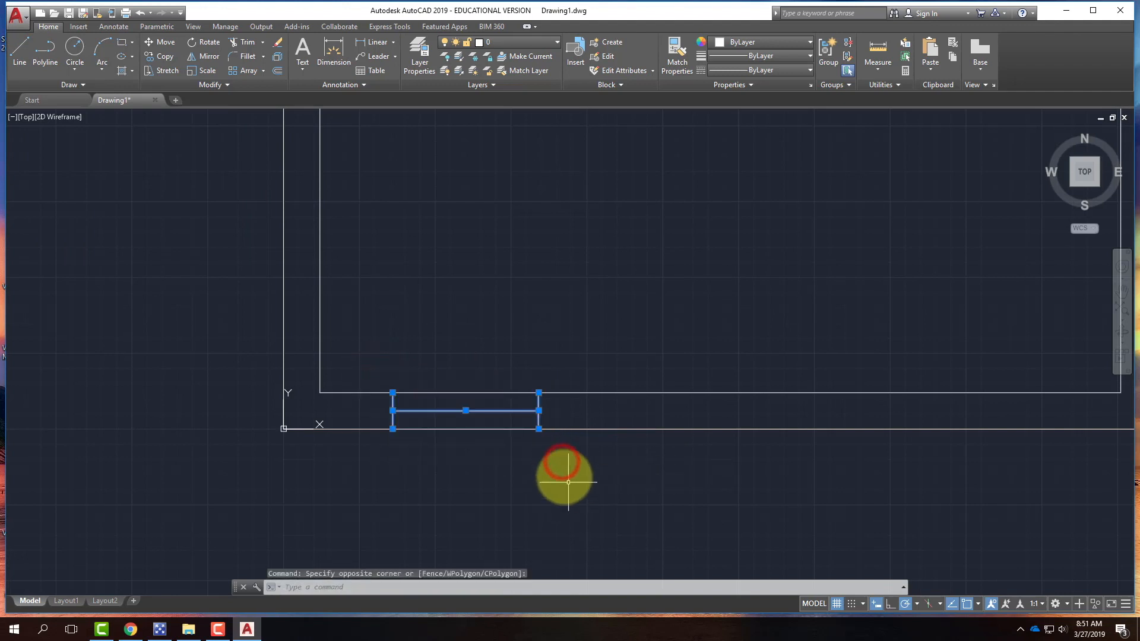
pyautogui.press('Escape')
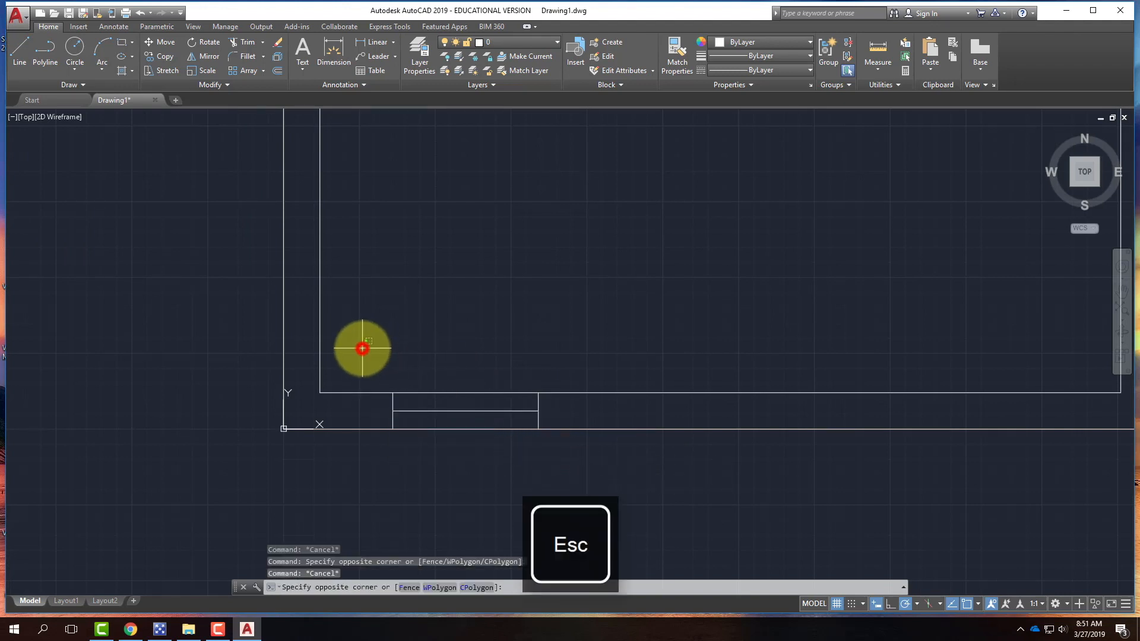
pyautogui.click(557, 464)
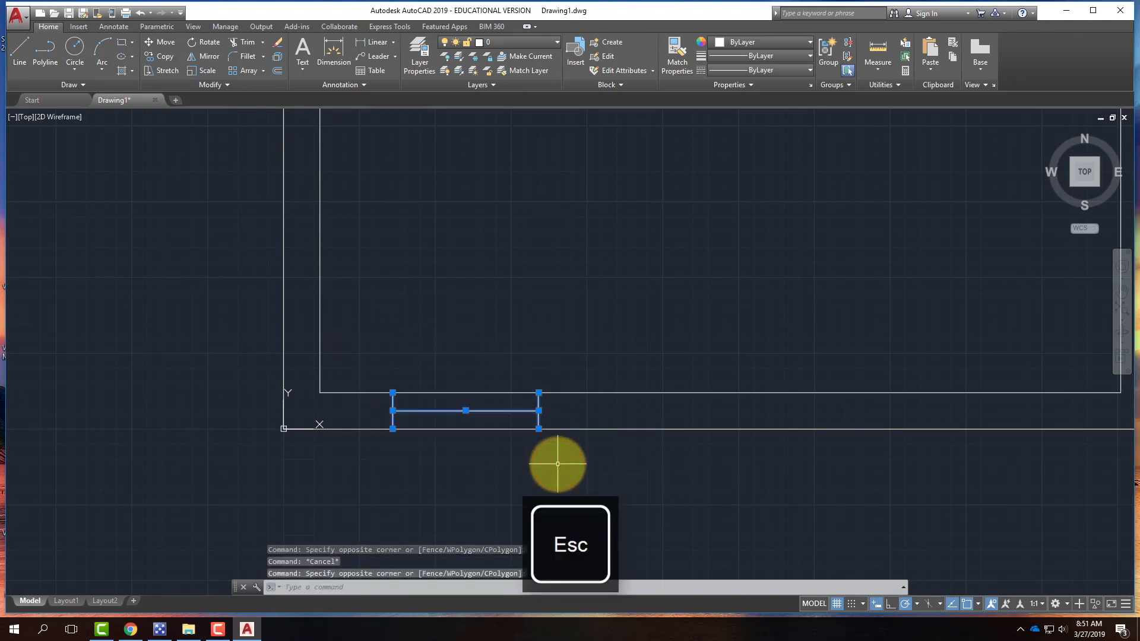
pyautogui.click(161, 58)
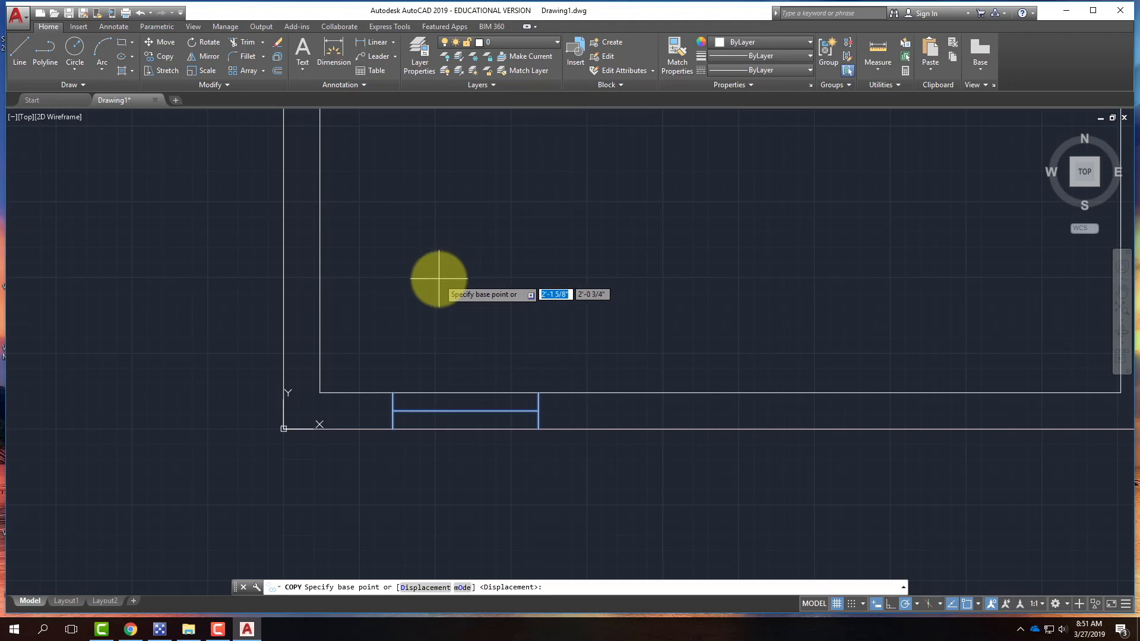
pyautogui.click(392, 392)
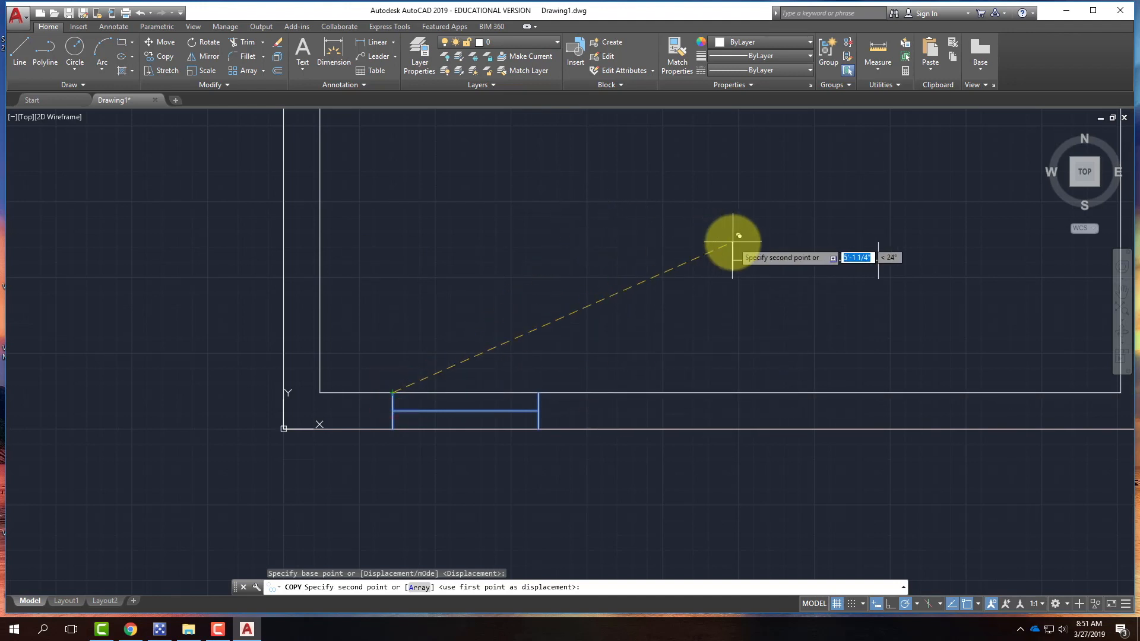
pyautogui.press('Escape')
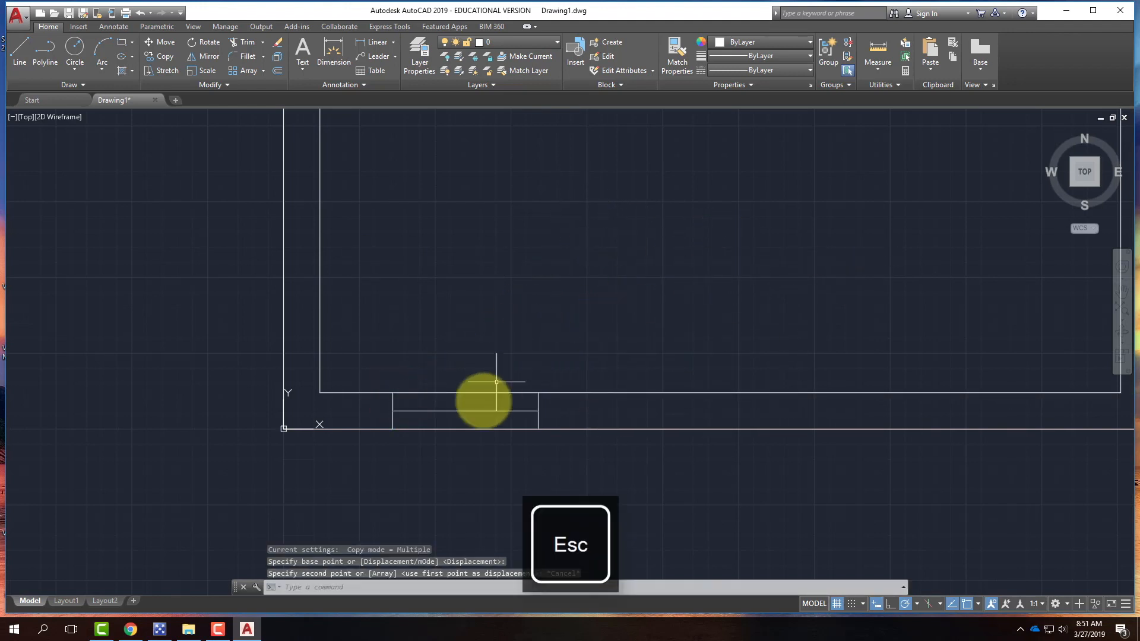
# Try to copy the bottom wall's window 6" beyond its east jamb, using a base point 6" west of its west jamb on the inner wall line
pyautogui.click(378, 369)
pyautogui.click(546, 448)
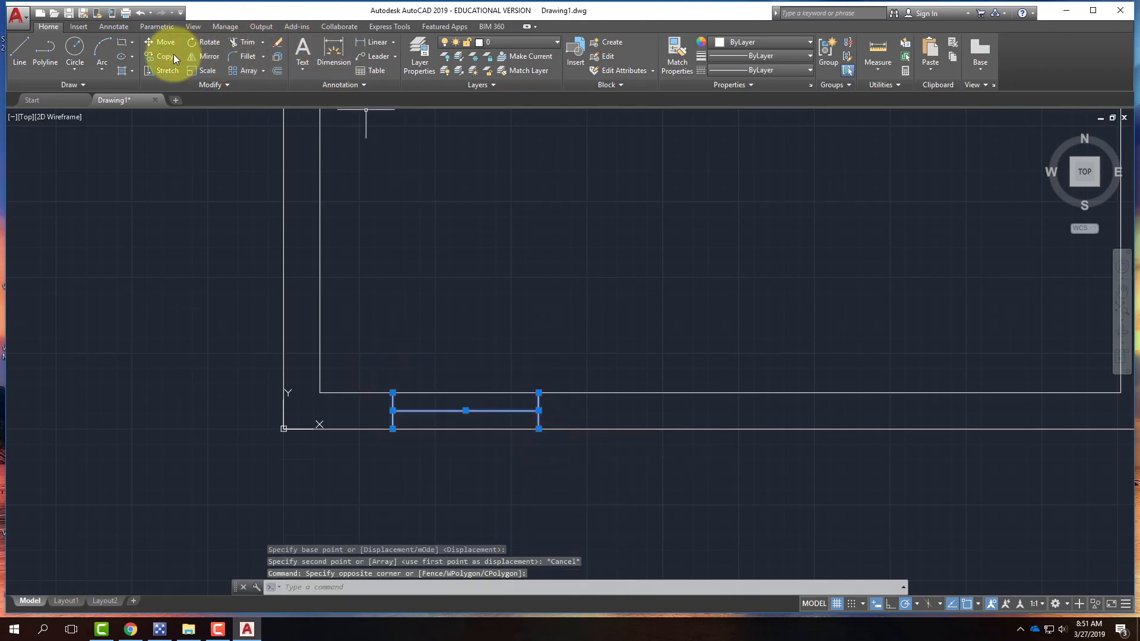
pyautogui.click(157, 57)
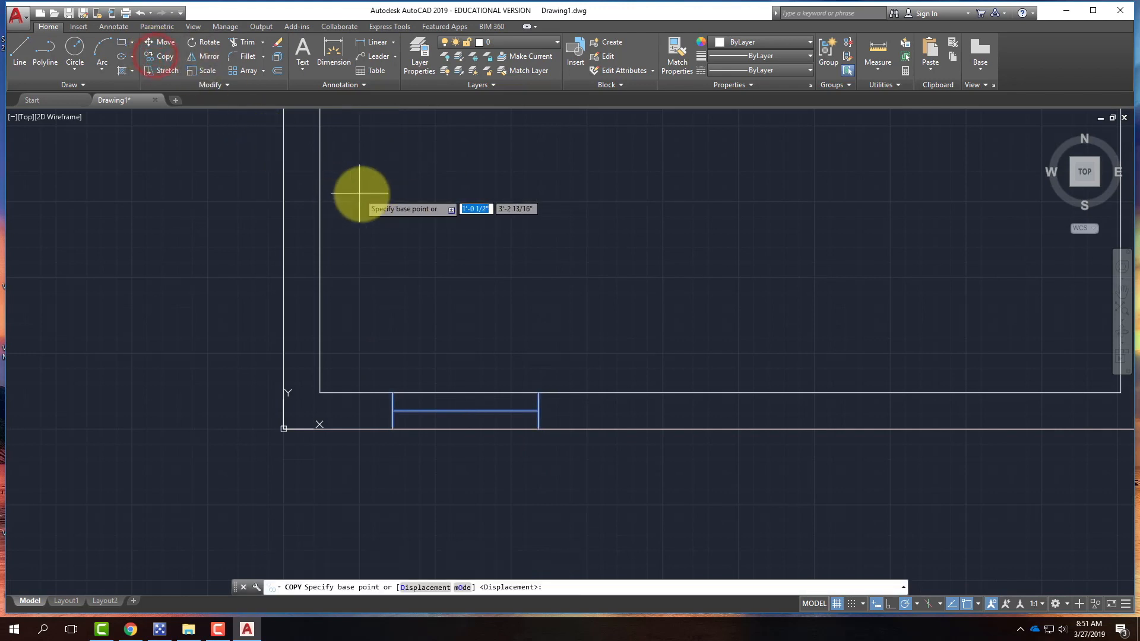
pyautogui.scroll(2, 374, 274)
pyautogui.scroll(-4, 382, 254)
pyautogui.scroll(6, 383, 308)
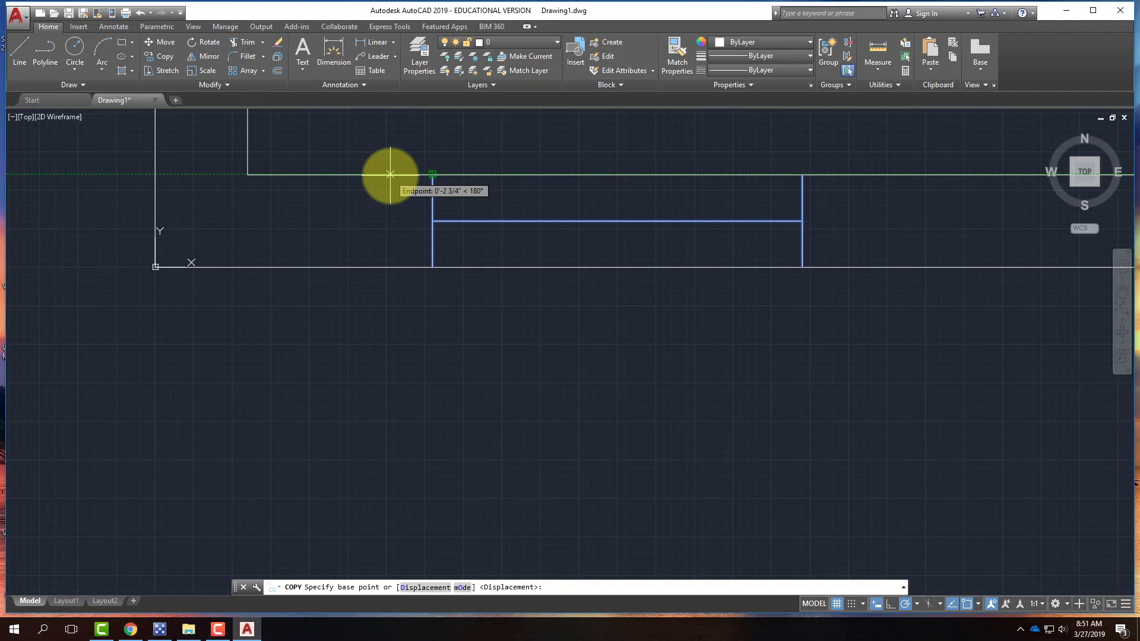
pyautogui.press('Return')
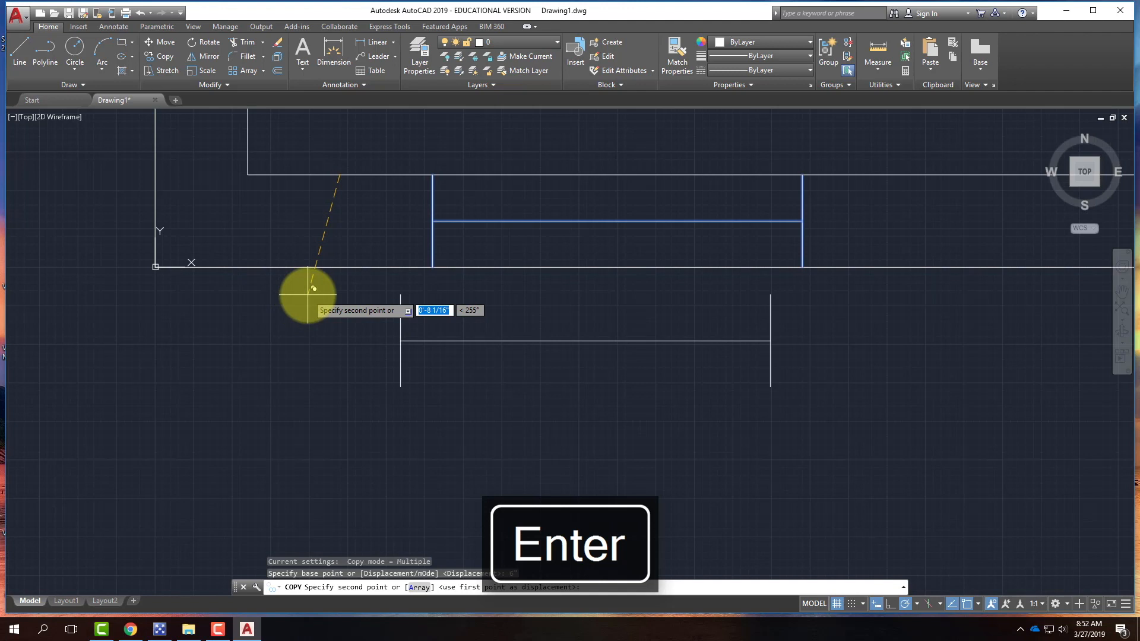
pyautogui.scroll(-2, 246, 300)
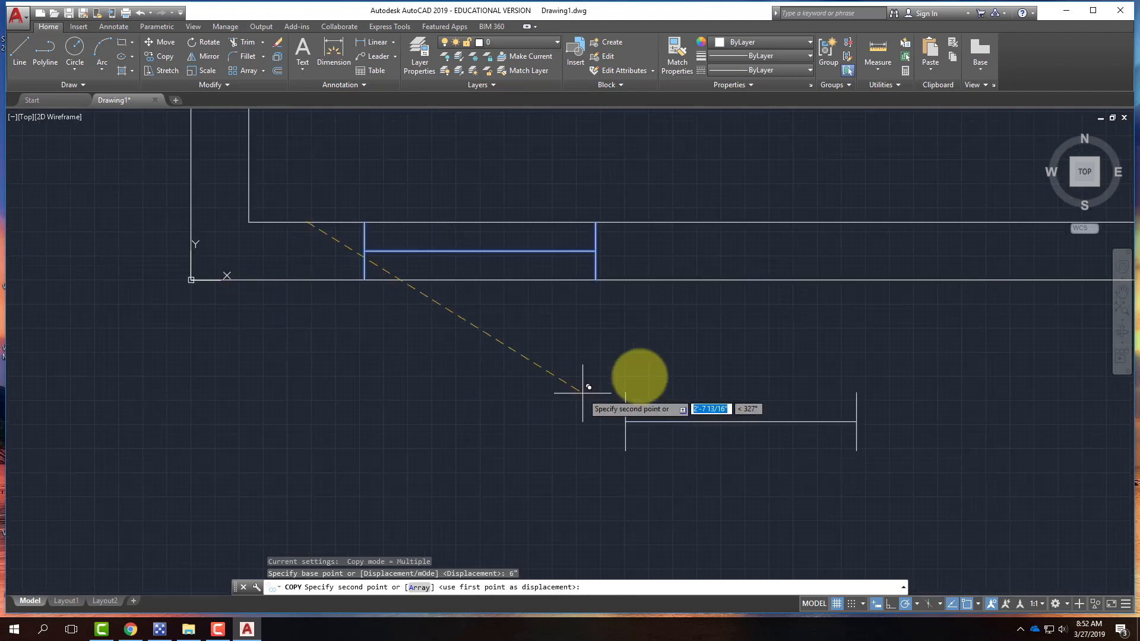
pyautogui.click(596, 221)
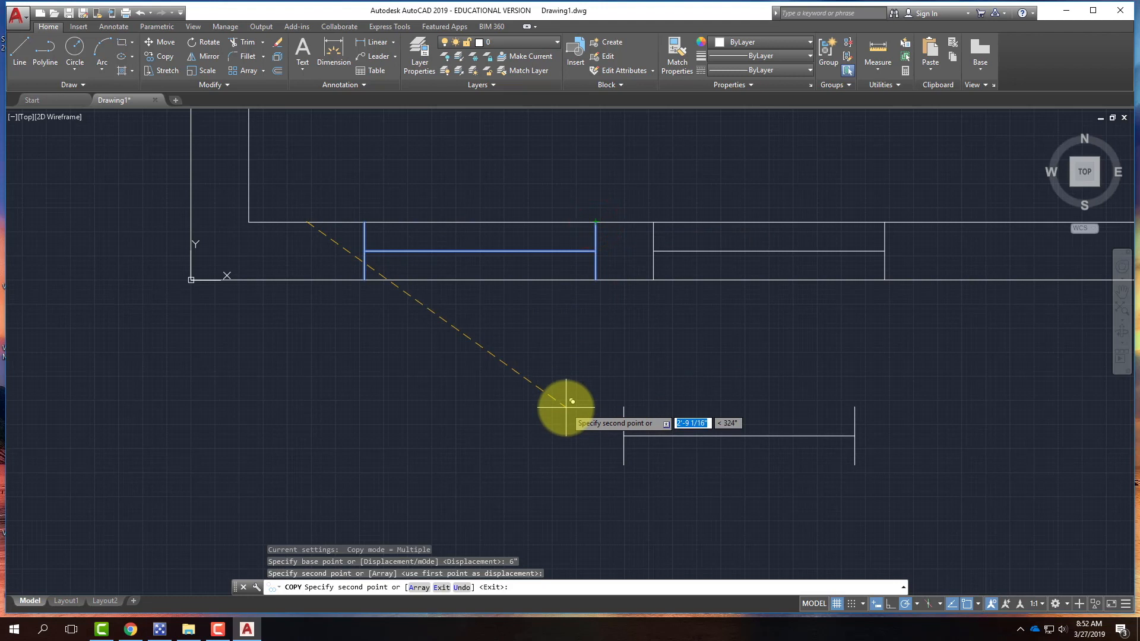
# Try two more window copies eastward along the bottom wall at the same 6" spacing, and undo the whole copy operation
pyautogui.scroll(-2, 464, 362)
pyautogui.scroll(-2, 464, 362)
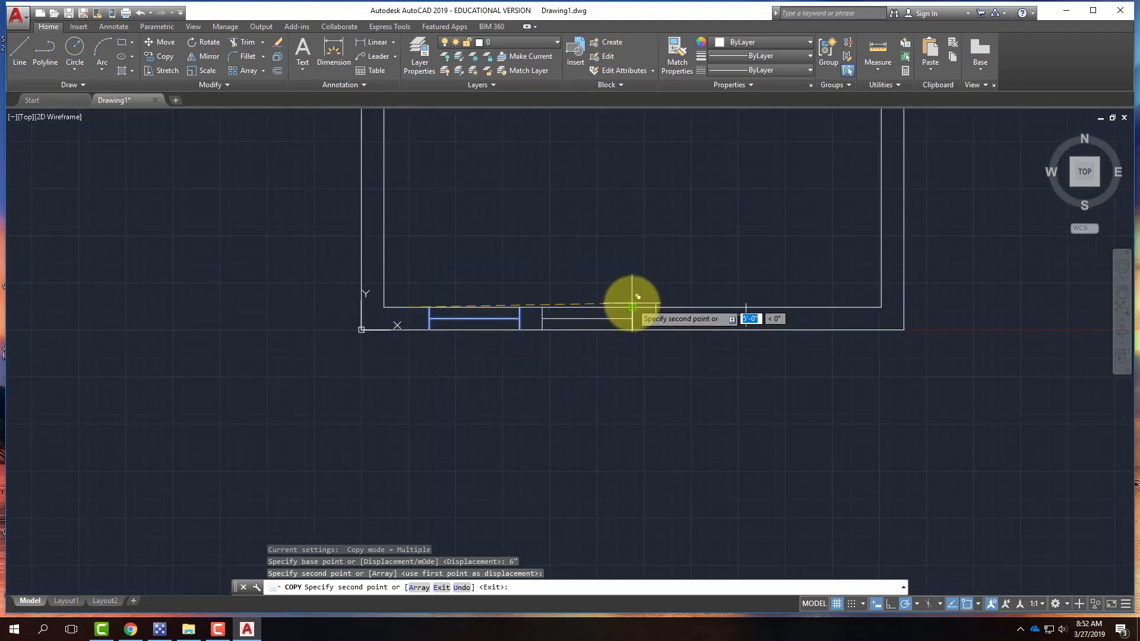
pyautogui.click(632, 306)
pyautogui.click(746, 307)
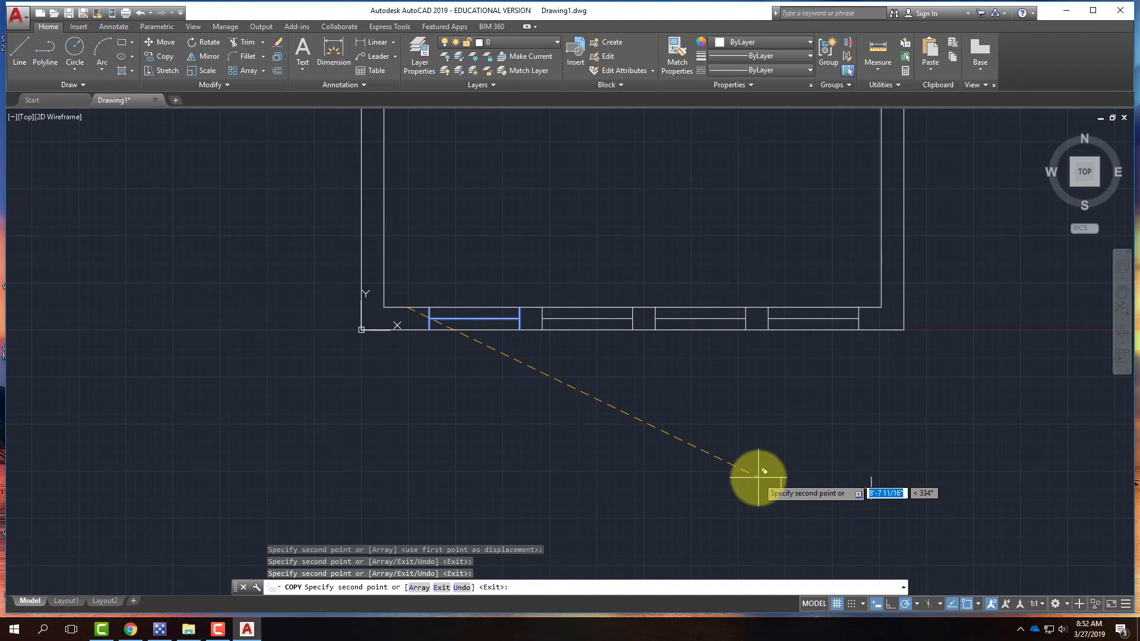
pyautogui.press('Escape')
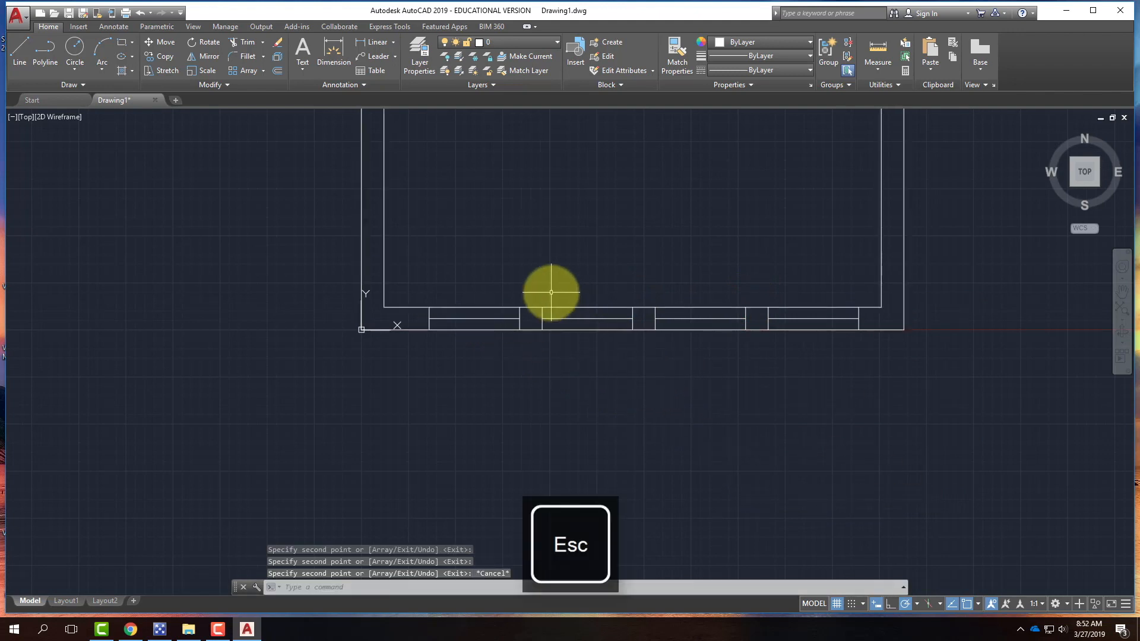
pyautogui.hotkey('ctrl', 'z')
# Copy the bottom wall's west window once, from a base point 6" west of its west jamb to the inner end of its east jamb
pyautogui.scroll(2, 542, 295)
pyautogui.scroll(4, 386, 419)
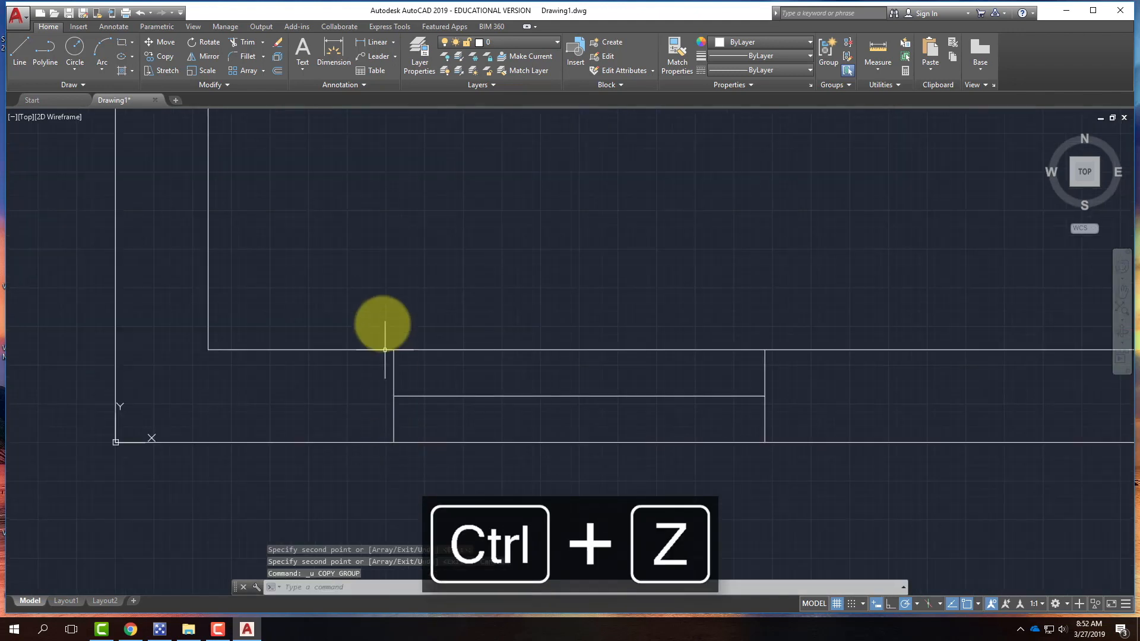
pyautogui.click(366, 294)
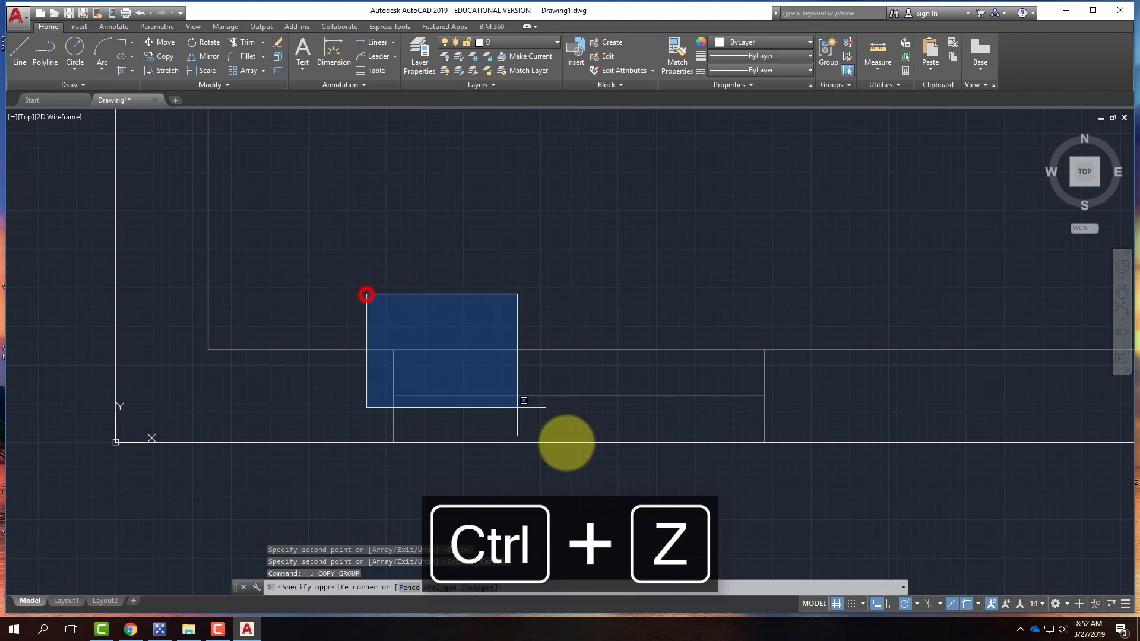
pyautogui.click(784, 502)
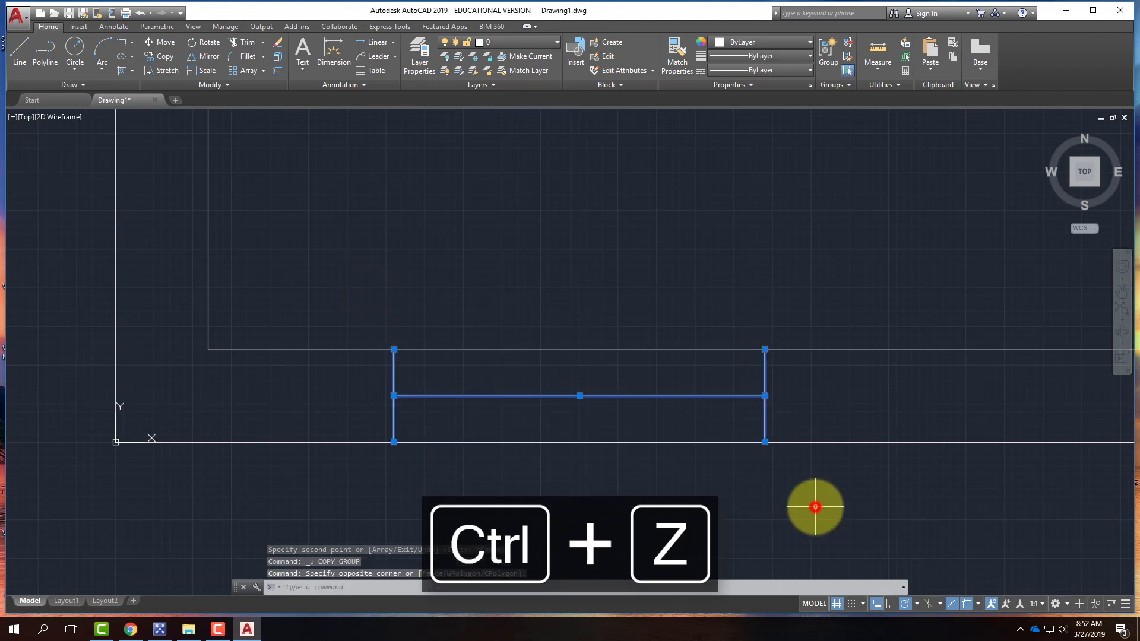
pyautogui.click(158, 56)
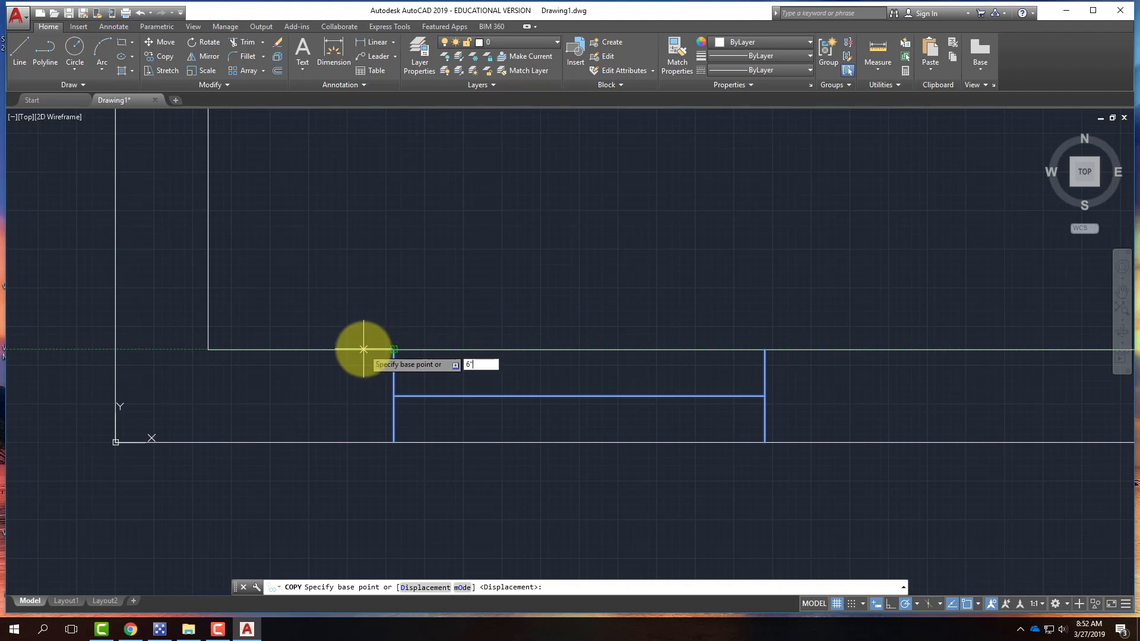
pyautogui.press('Return')
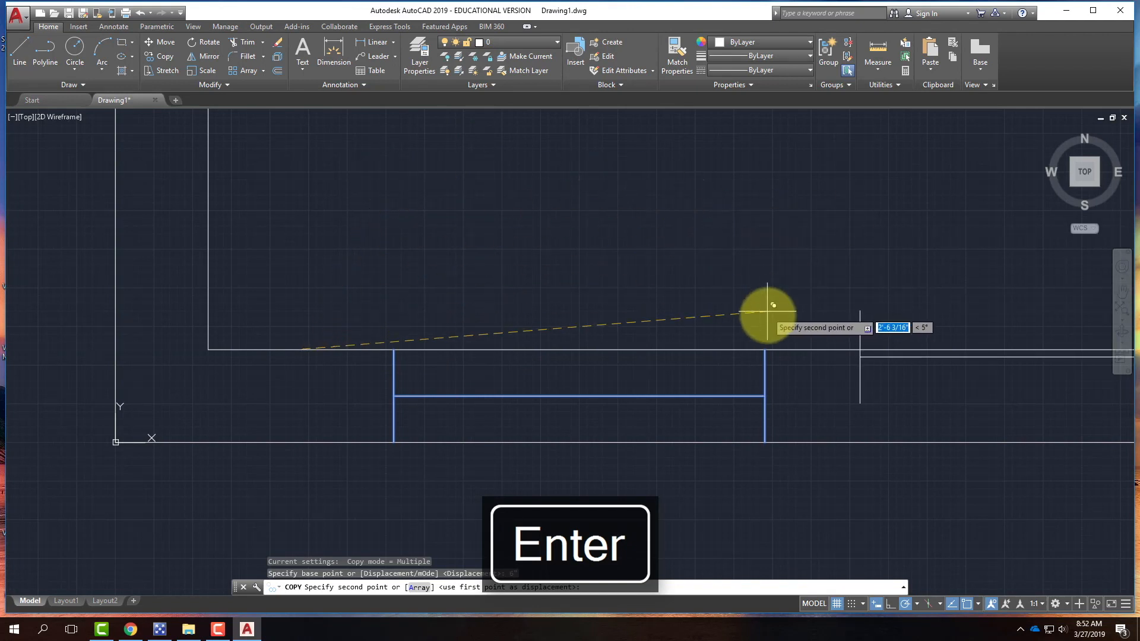
pyautogui.click(764, 350)
pyautogui.scroll(-3, 436, 297)
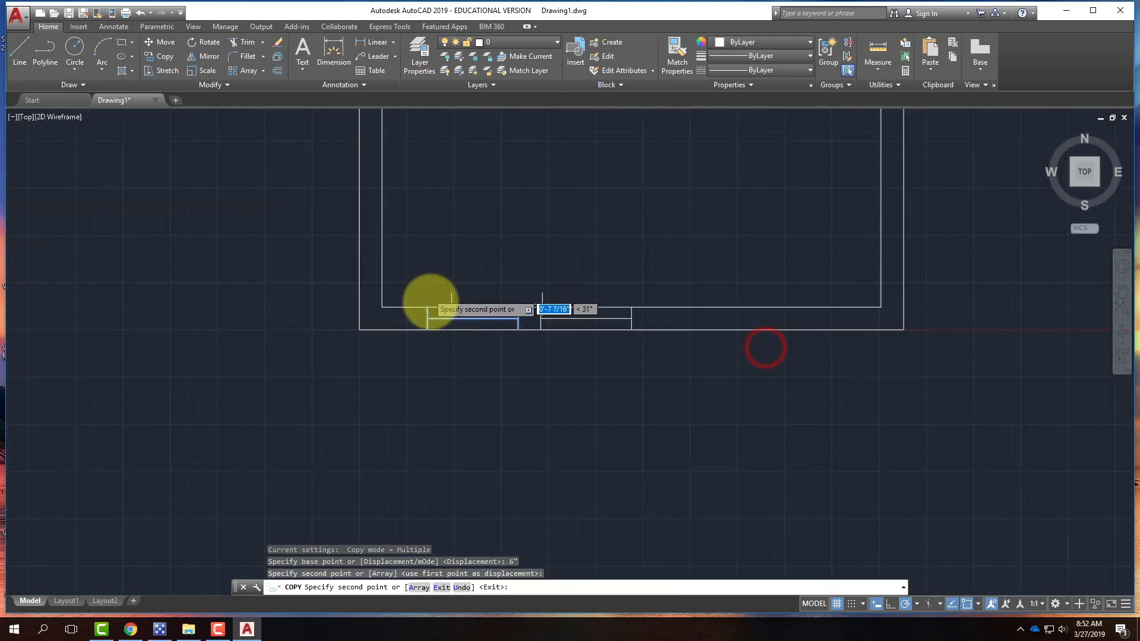
pyautogui.scroll(-4, 428, 297)
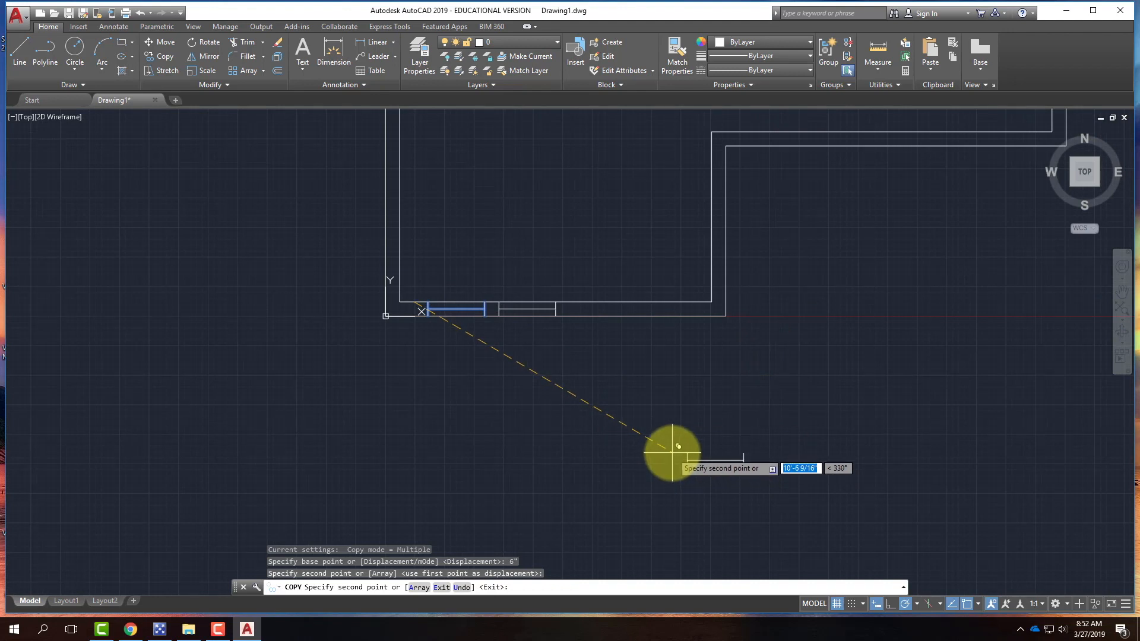
pyautogui.press('Return')
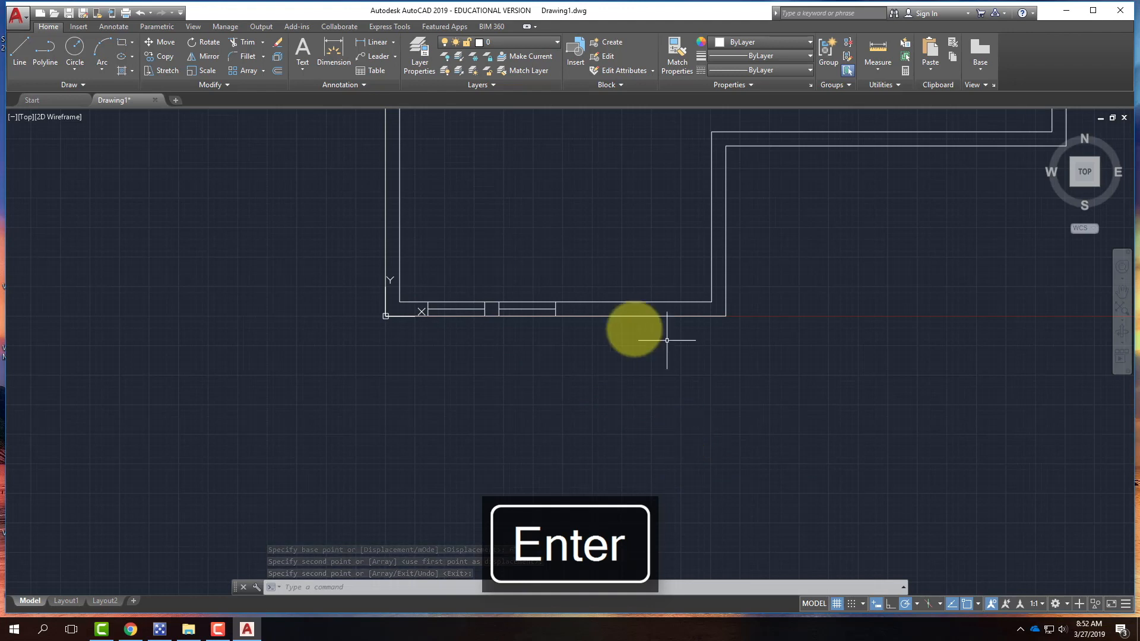
pyautogui.scroll(-5, 540, 437)
pyautogui.scroll(2, 567, 218)
pyautogui.scroll(3, 587, 260)
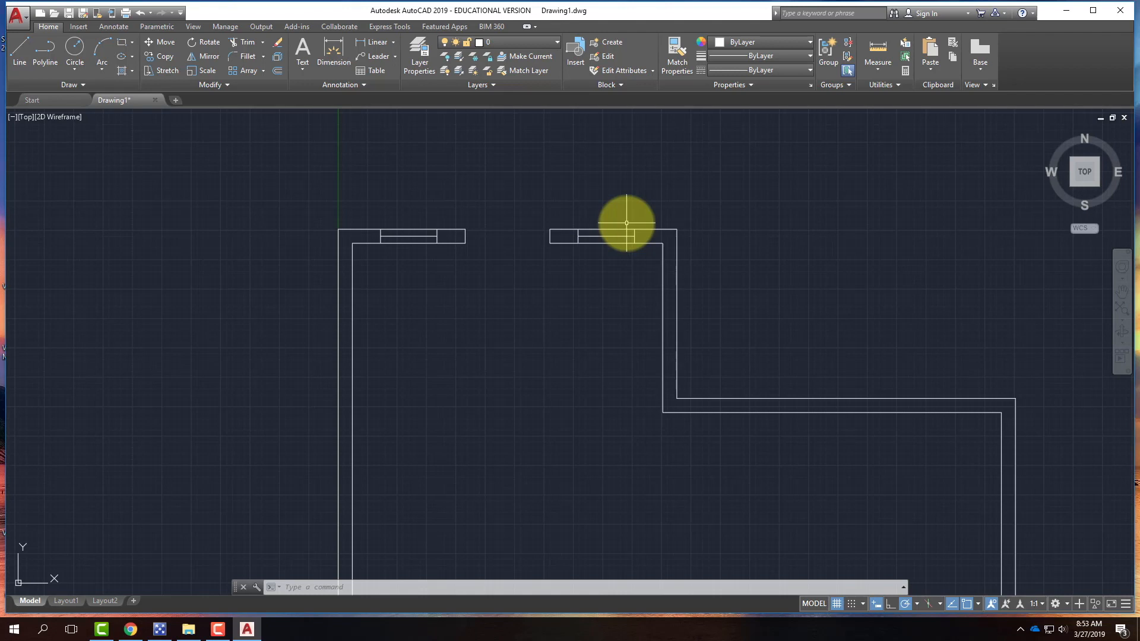
pyautogui.click(568, 209)
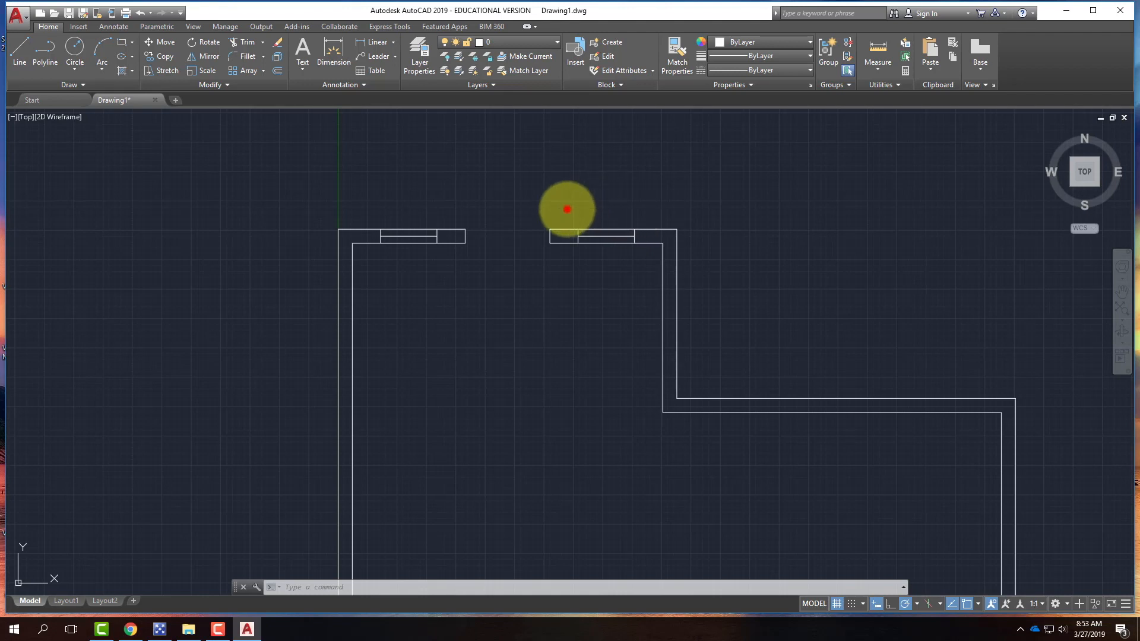
pyautogui.click(649, 276)
pyautogui.scroll(-5, 582, 226)
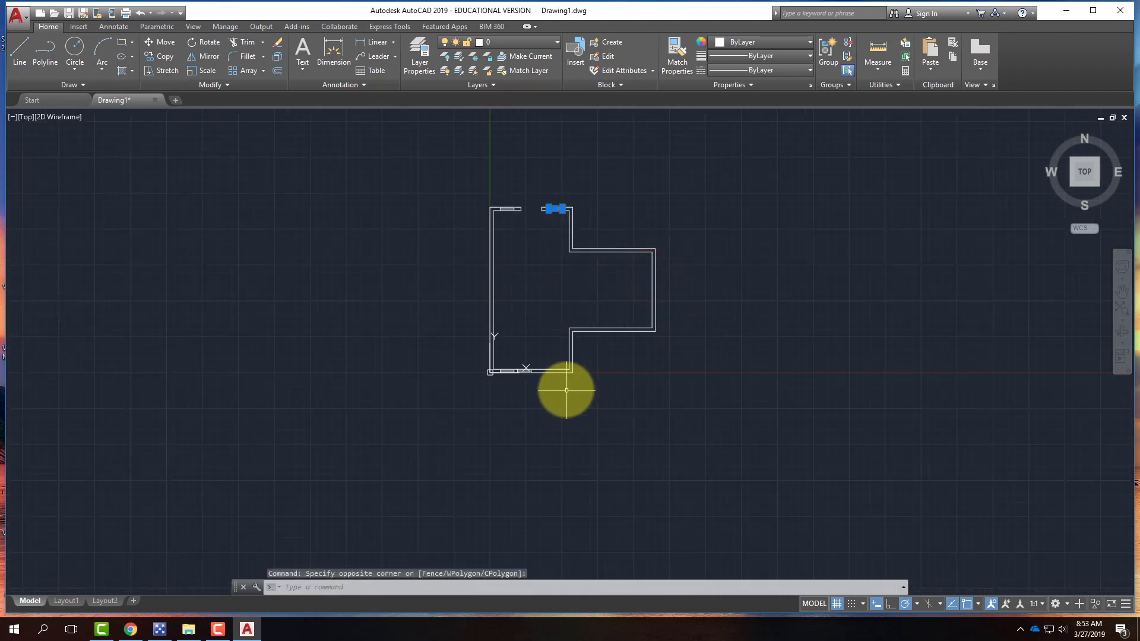
pyautogui.scroll(4, 566, 216)
pyautogui.press('Escape')
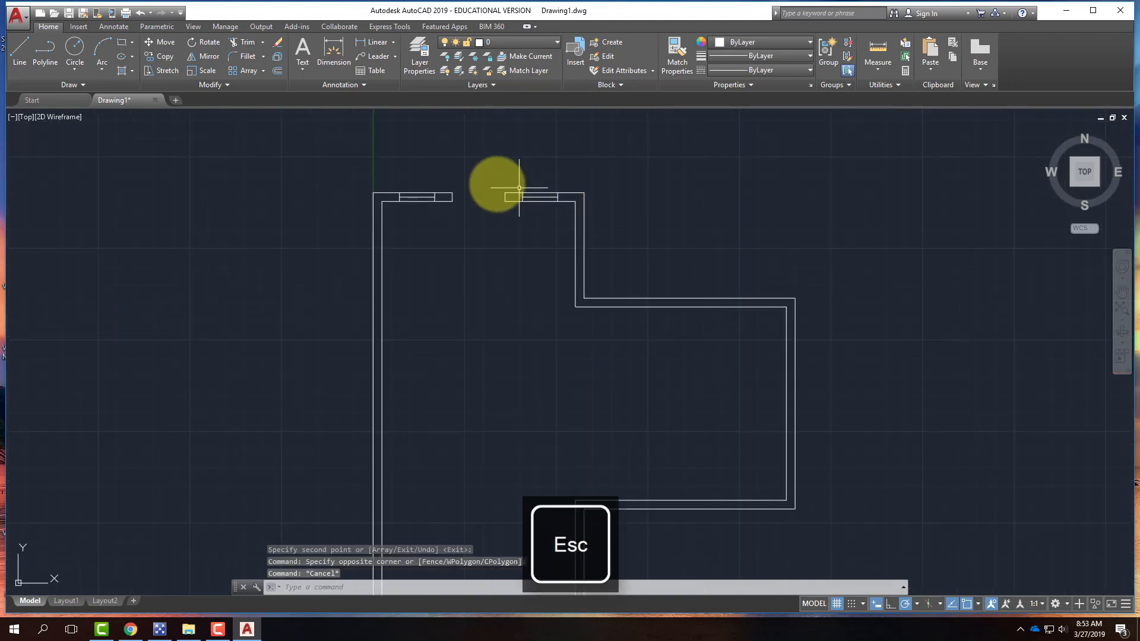
# Mirror the top wall's east window onto the bottom wall about a horizontal line through the west wall's midpoint, keeping the original
pyautogui.click(207, 58)
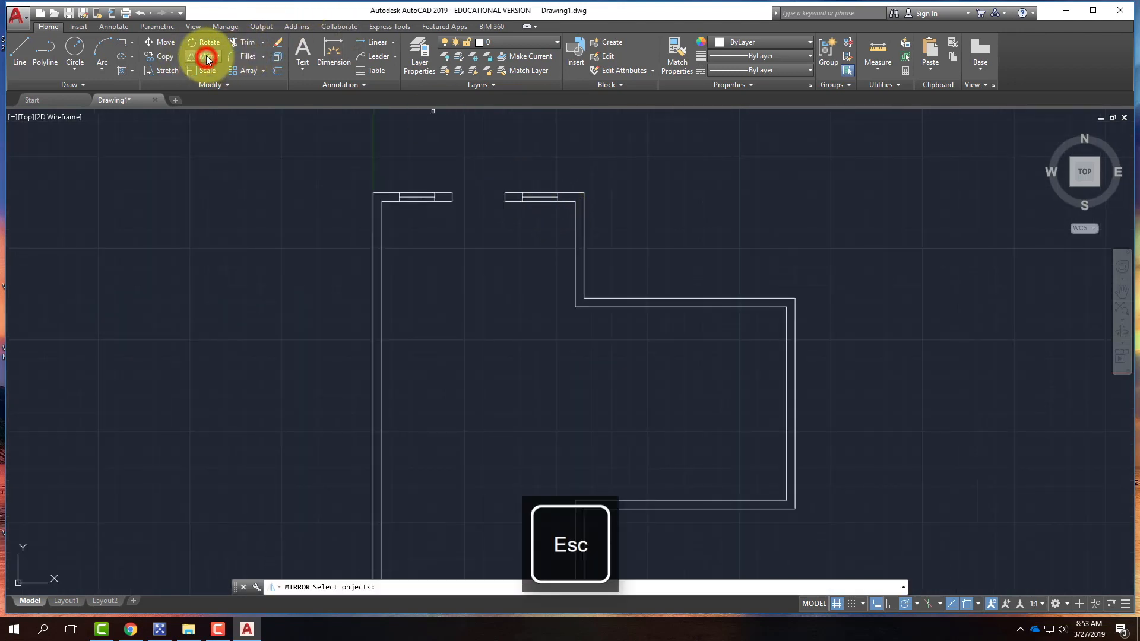
pyautogui.click(514, 176)
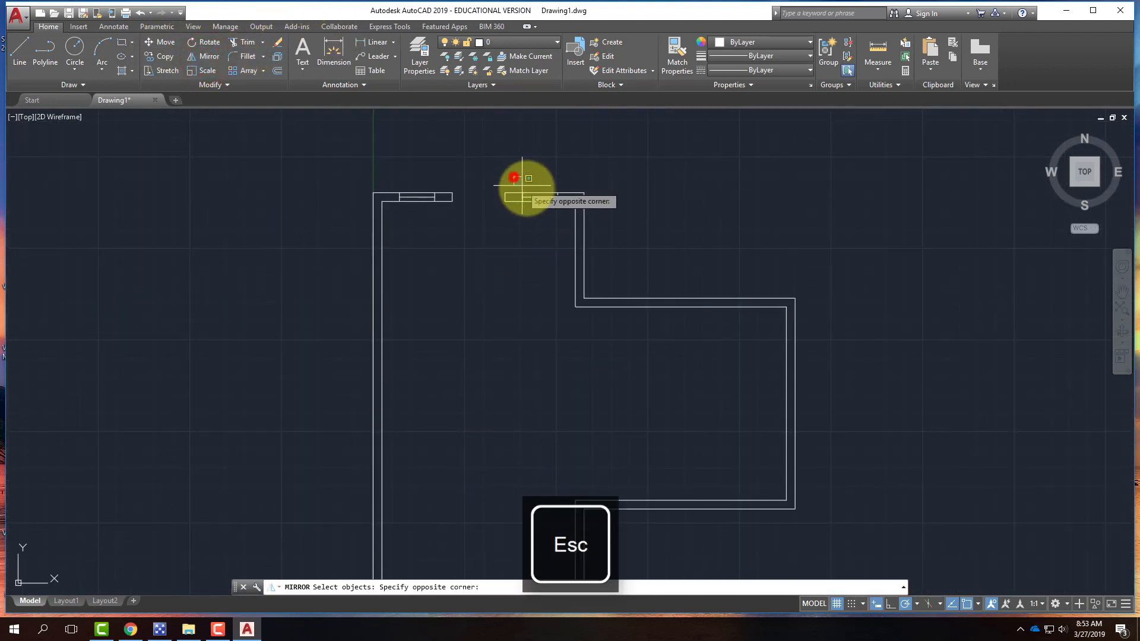
pyautogui.click(569, 209)
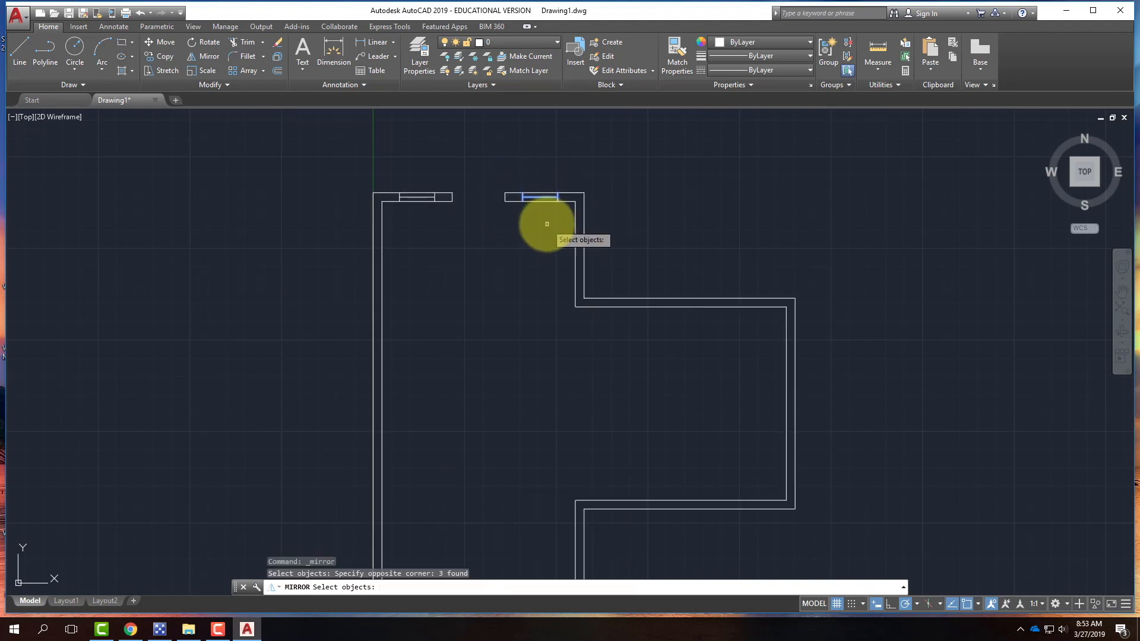
pyautogui.press('Return')
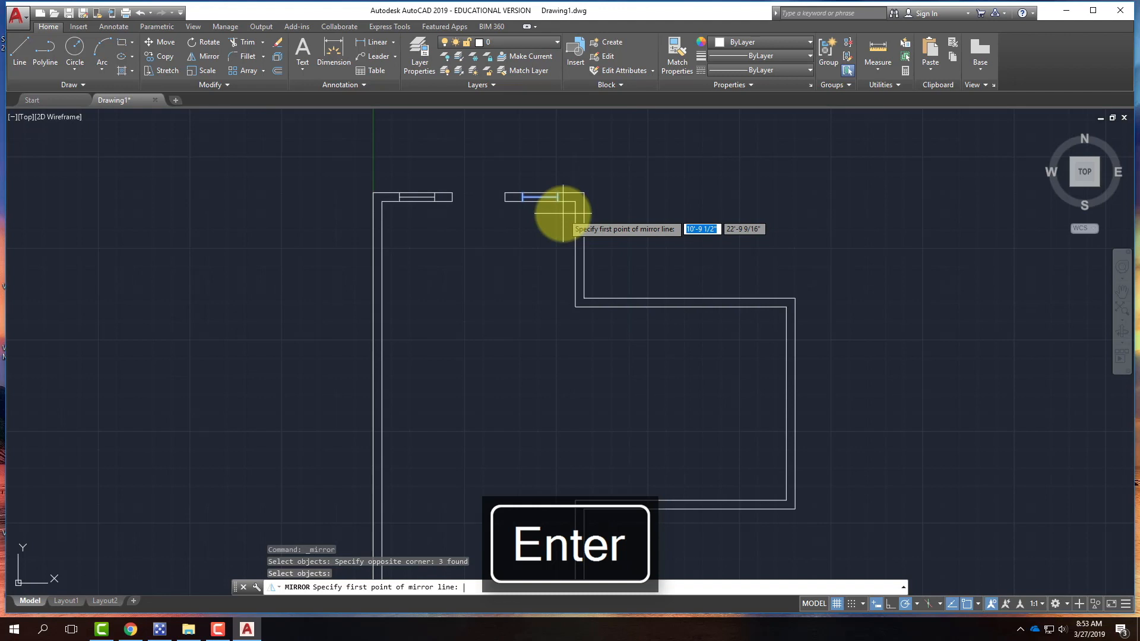
pyautogui.scroll(-3, 483, 232)
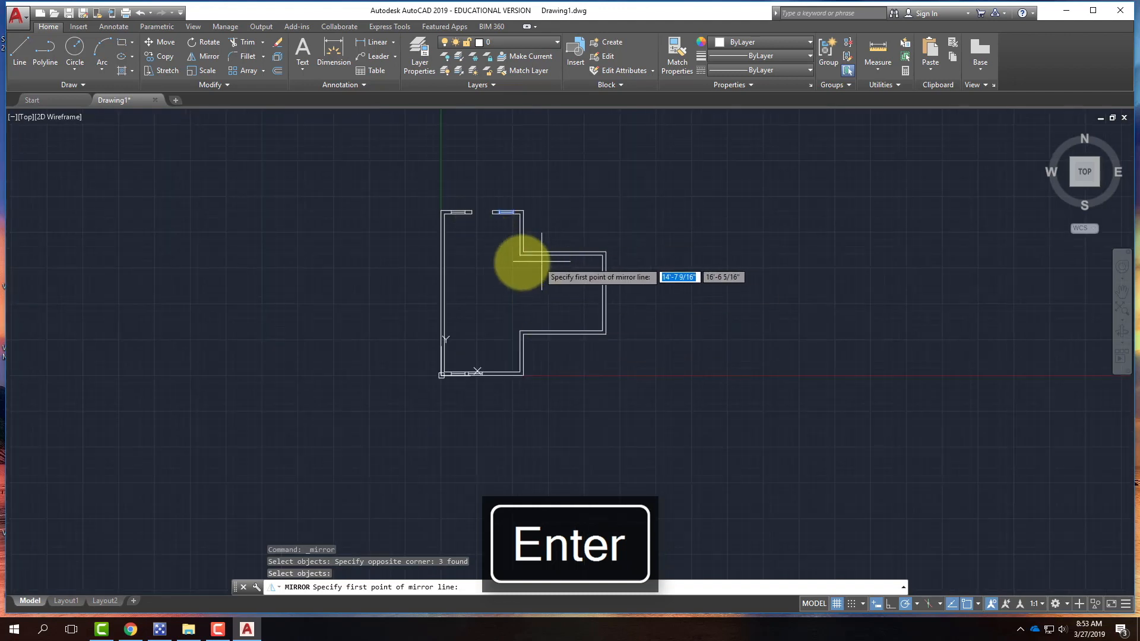
pyautogui.click(444, 293)
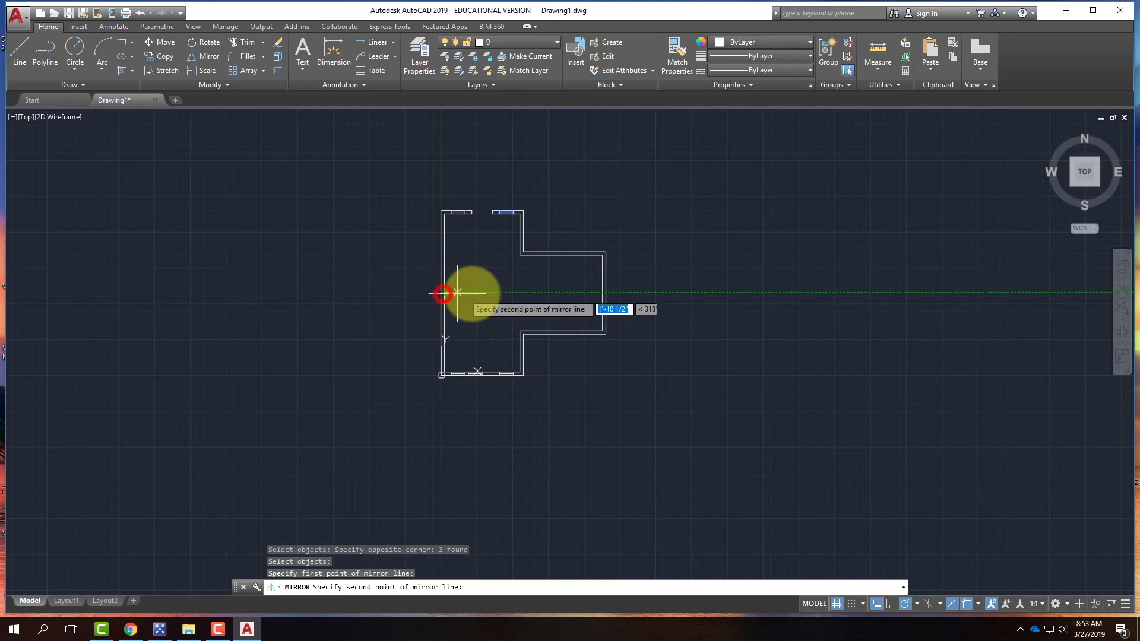
pyautogui.click(544, 295)
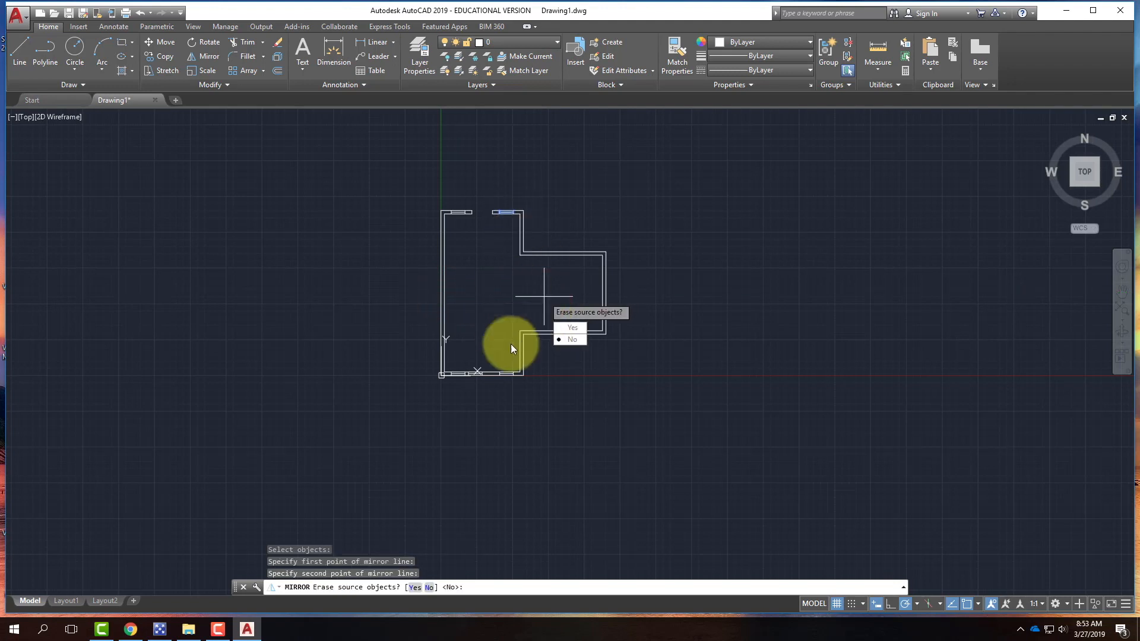
pyautogui.click(574, 339)
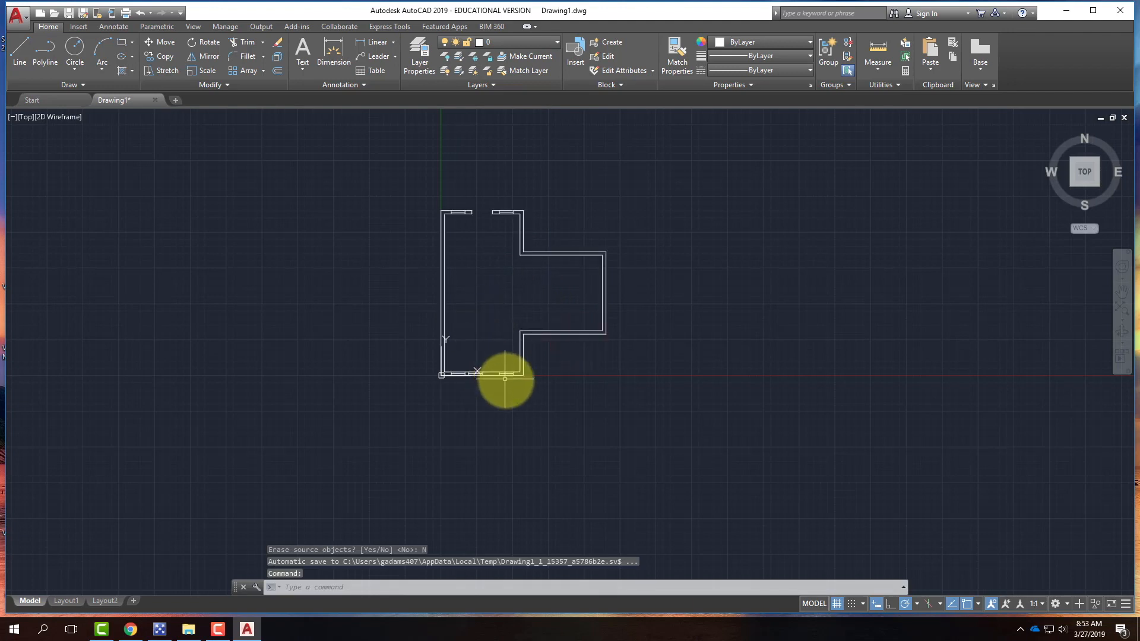
# Delete the window at the east end of the bottom wall
pyautogui.scroll(3, 504, 379)
pyautogui.click(453, 314)
pyautogui.click(544, 396)
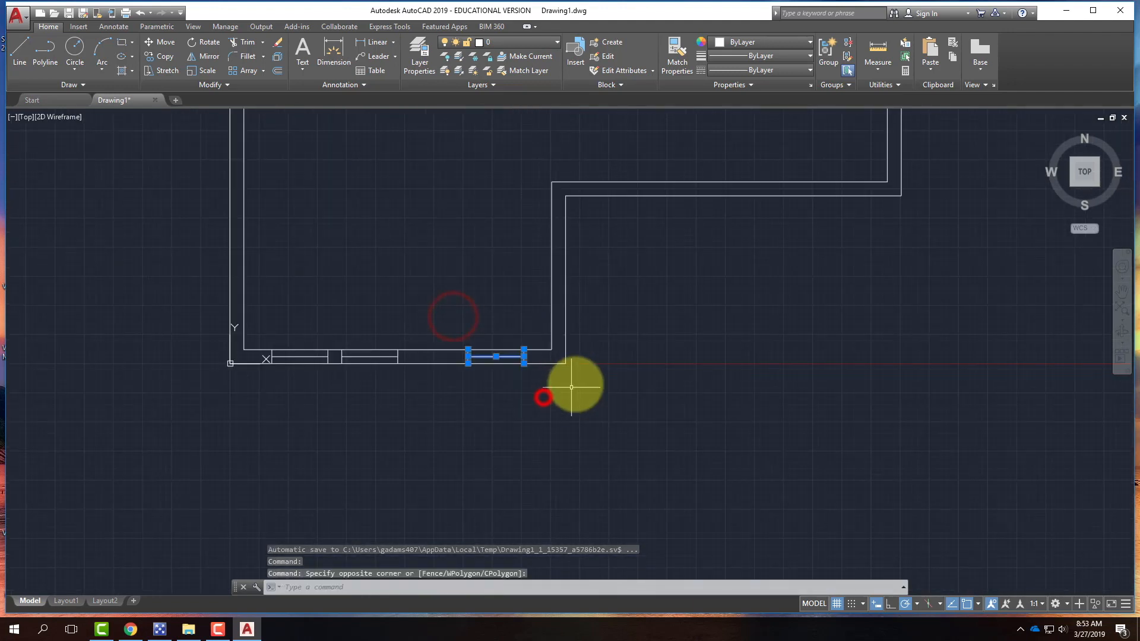
pyautogui.press('Delete')
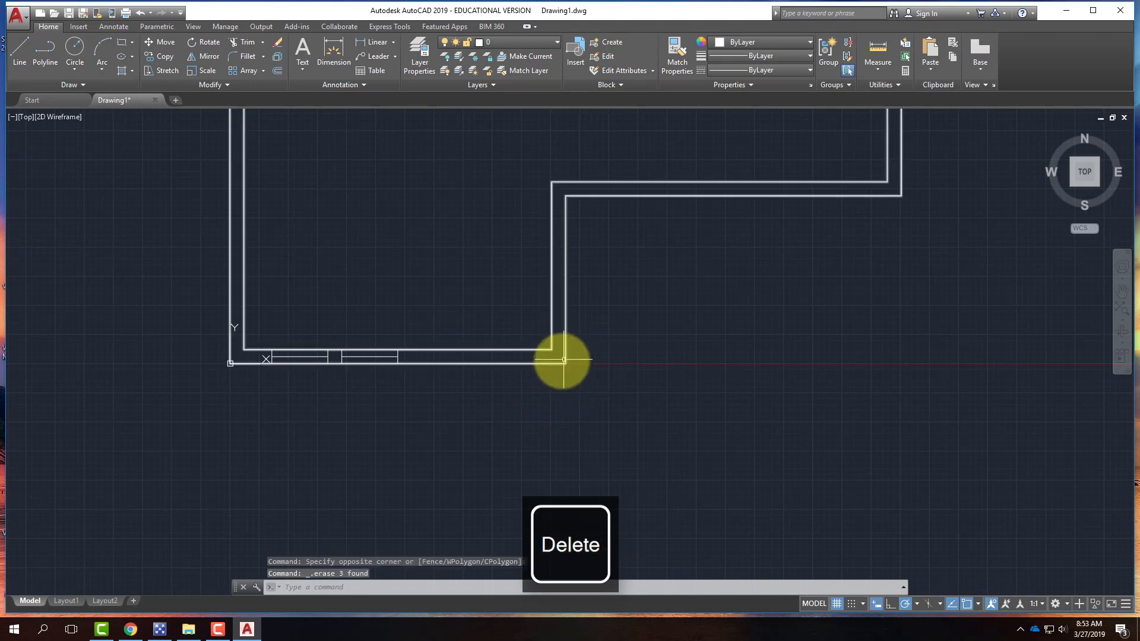
# After checking the Ex120 floor plan in the browser, draw a jamb line across the west wall 1'6" north of its outer southwest corner
pyautogui.scroll(-5, 522, 367)
pyautogui.scroll(3, 491, 382)
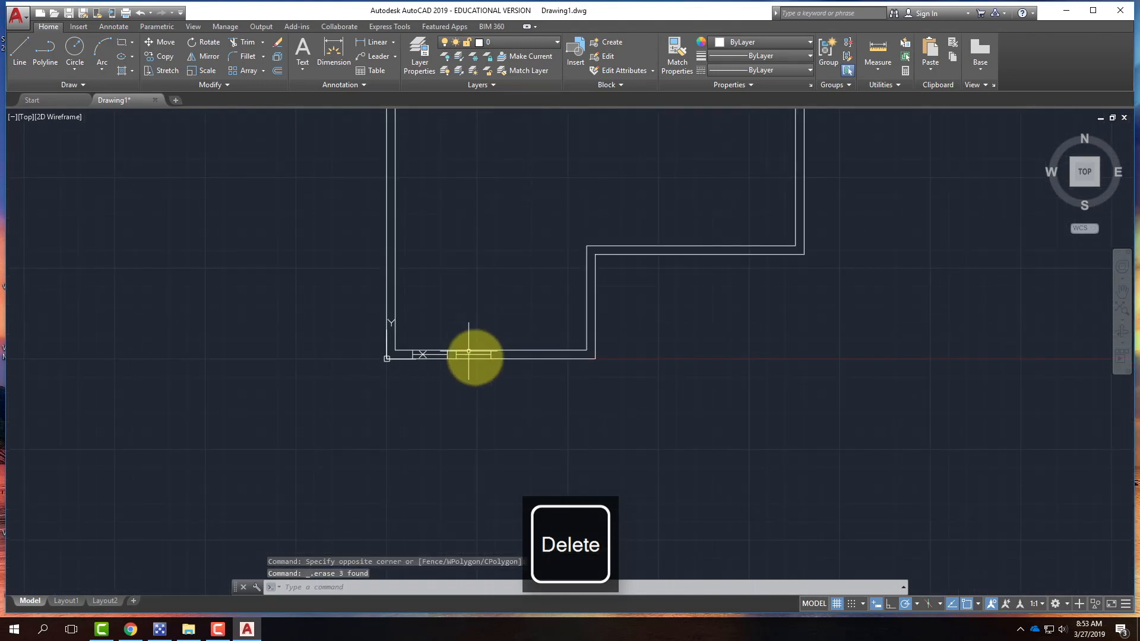
pyautogui.click(126, 632)
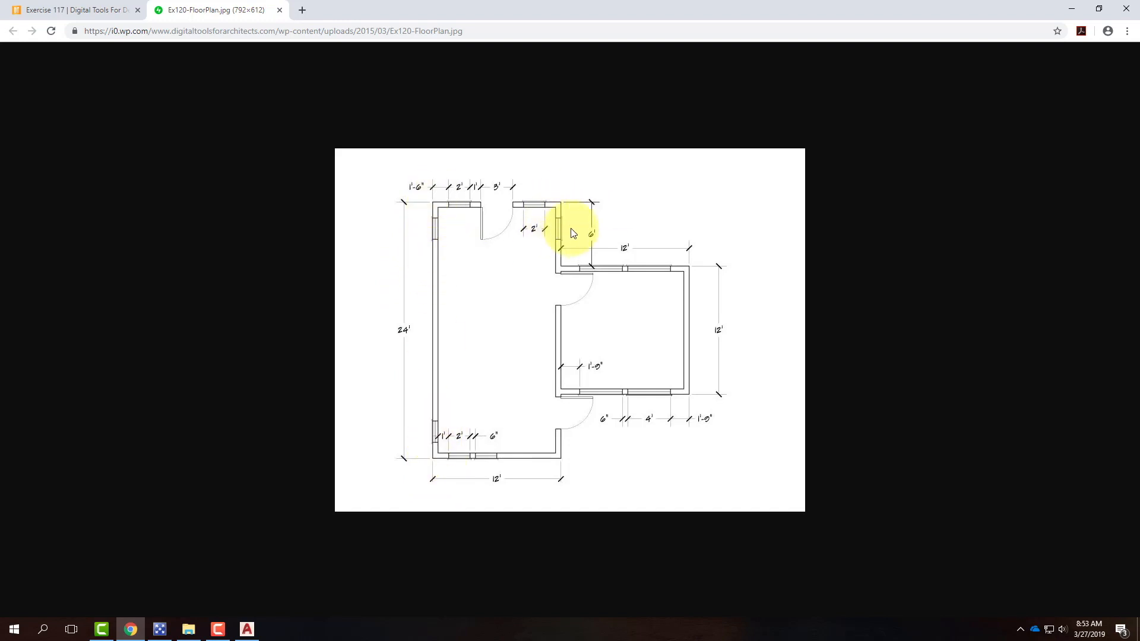
pyautogui.click(1070, 9)
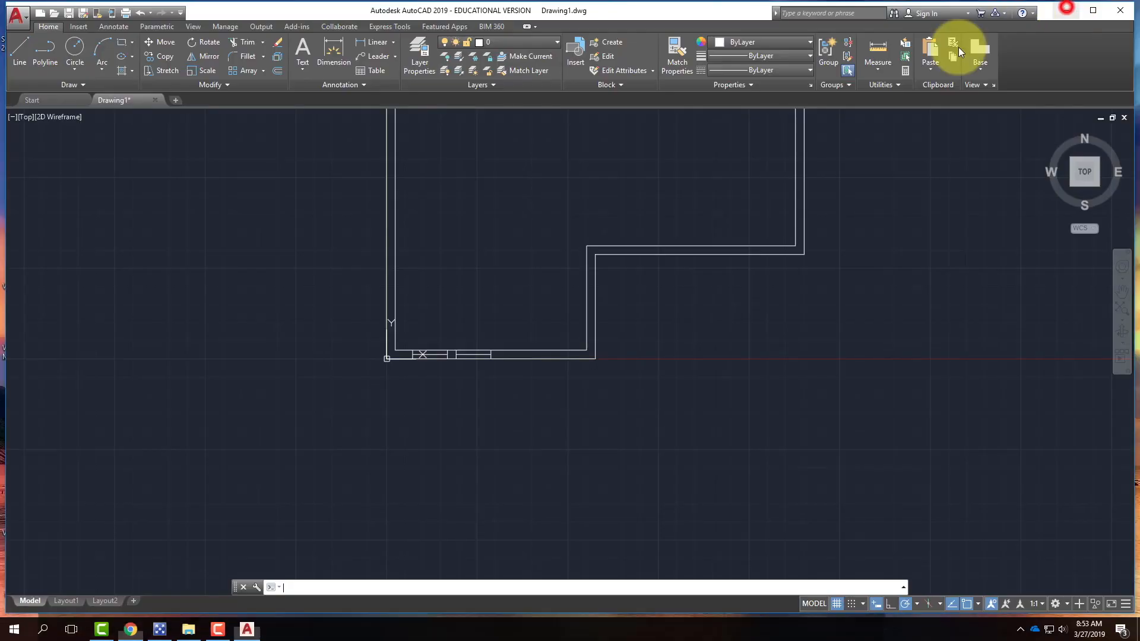
pyautogui.click(19, 51)
pyautogui.scroll(1, 375, 359)
pyautogui.scroll(2, 375, 359)
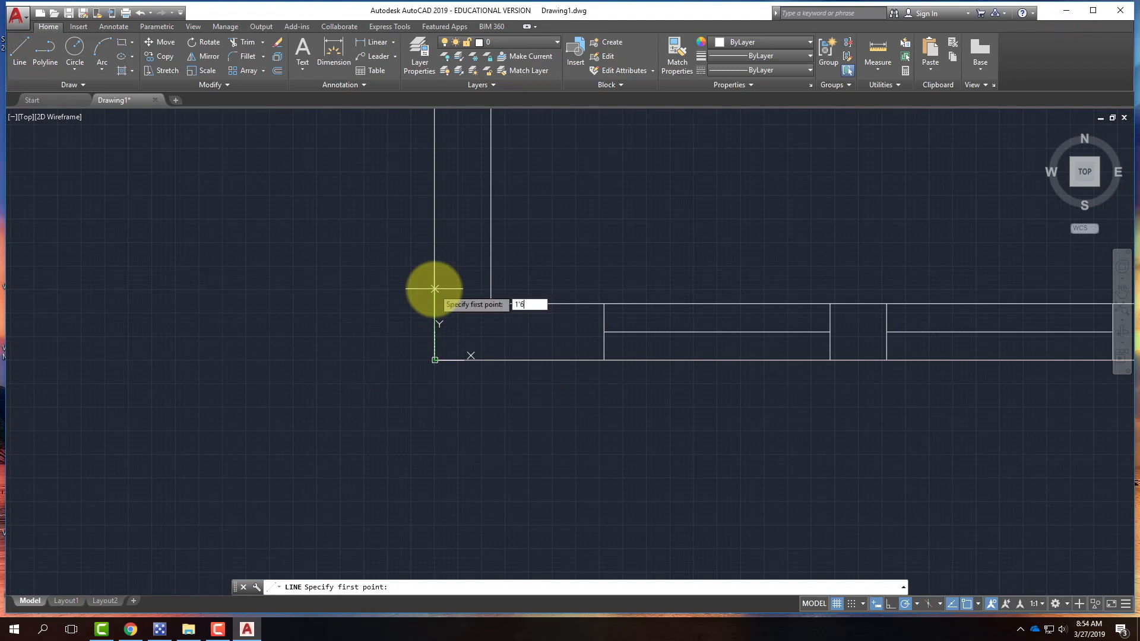
pyautogui.write('1\'6"')
pyautogui.press('Return')
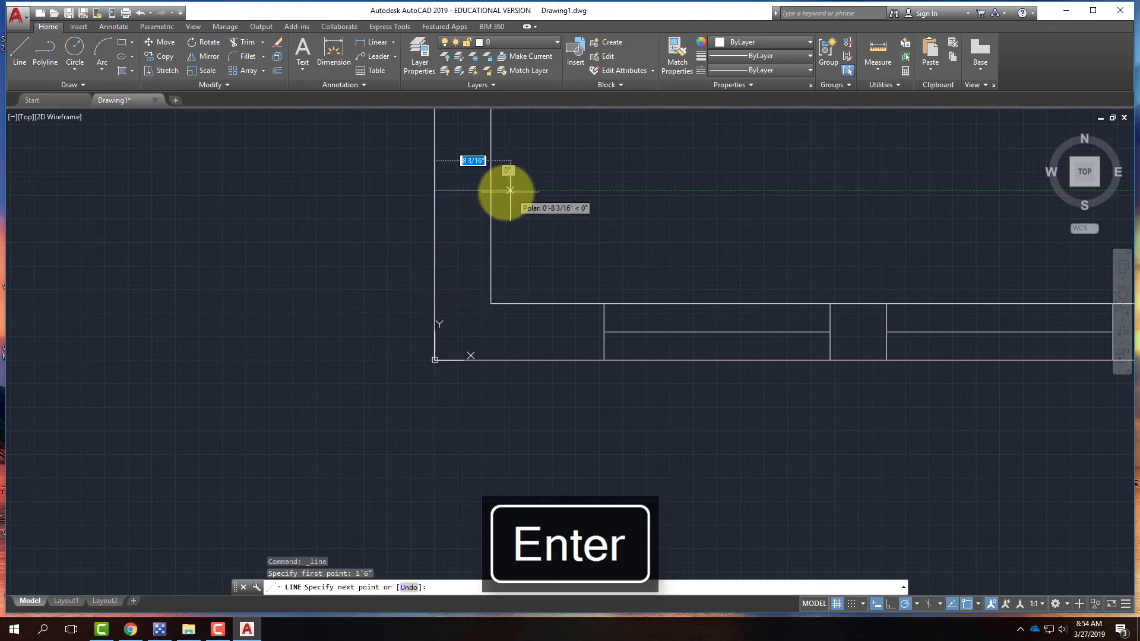
pyautogui.scroll(-4, 517, 279)
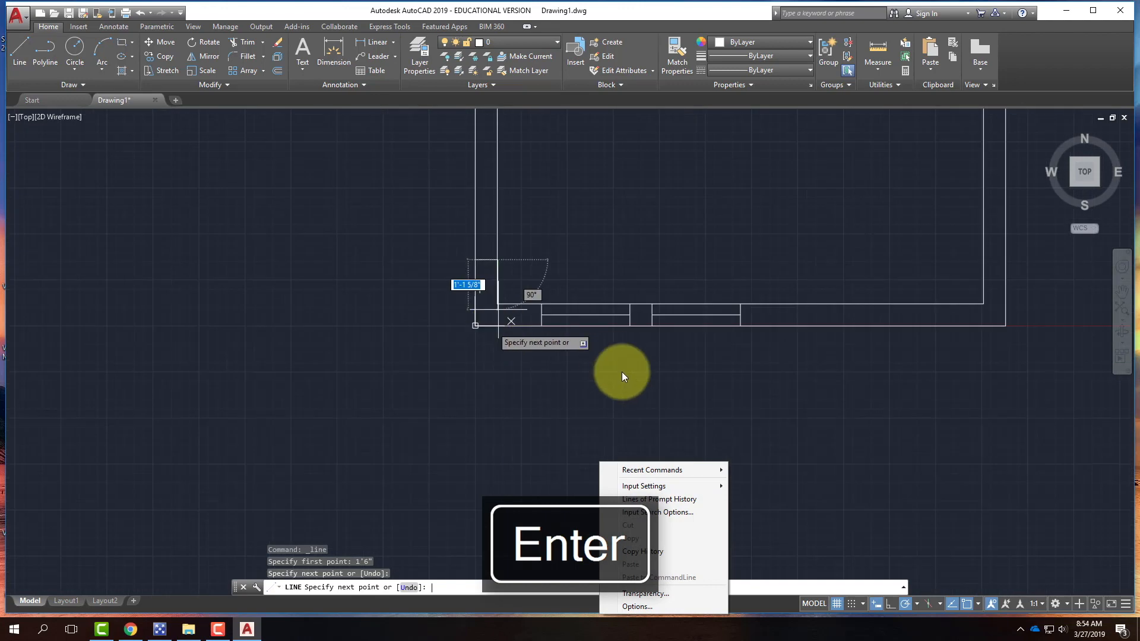
pyautogui.scroll(4, 488, 291)
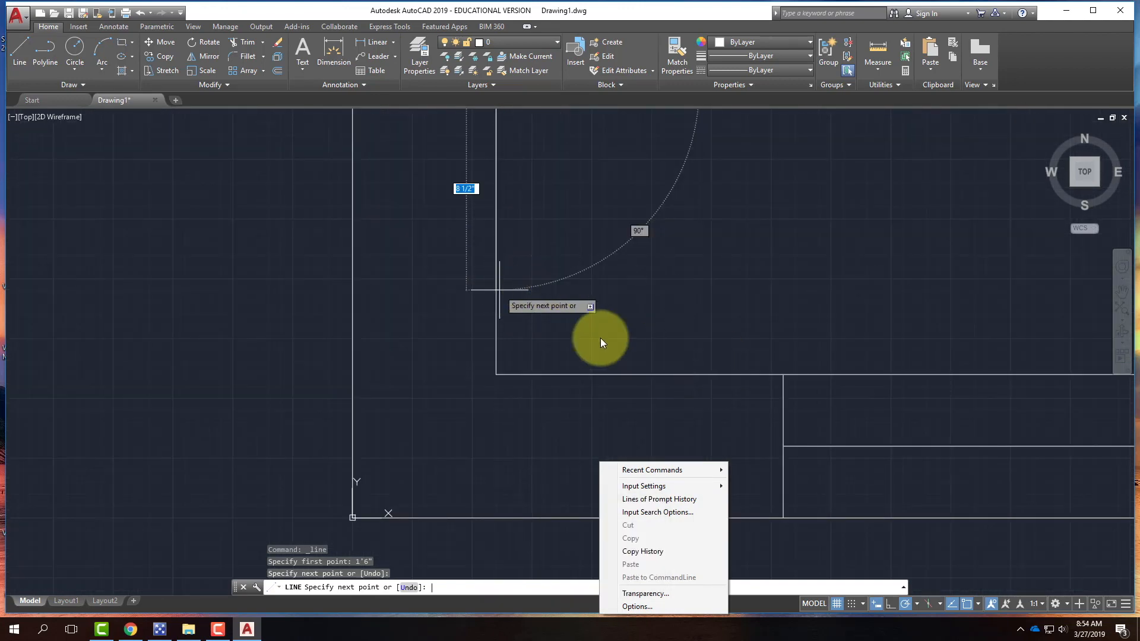
pyautogui.press('Escape')
pyautogui.scroll(-5, 567, 386)
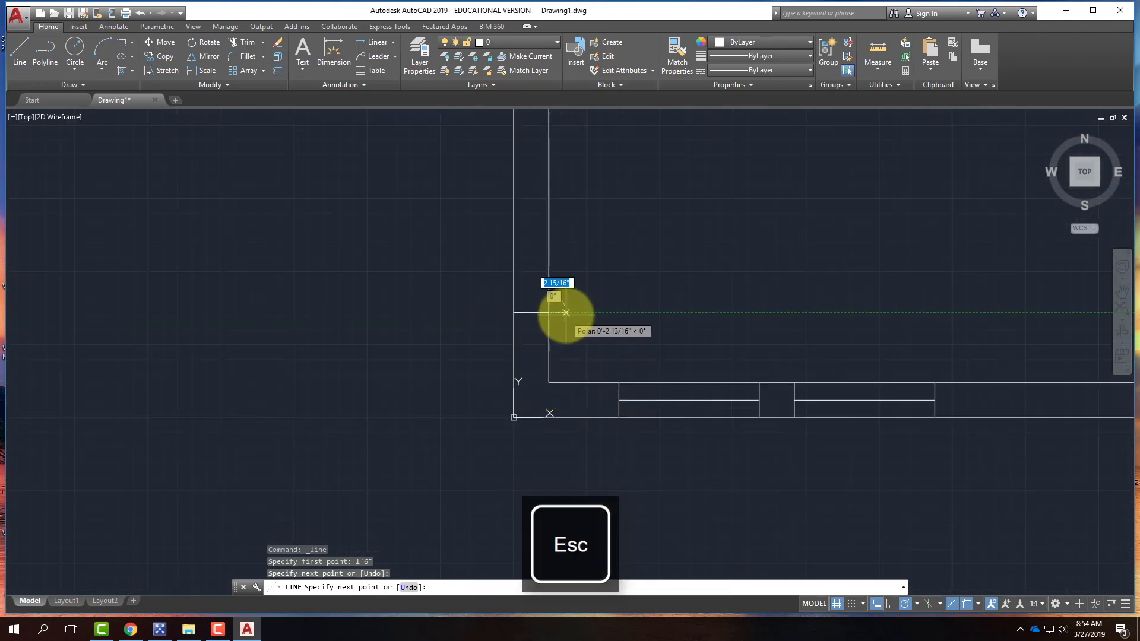
pyautogui.press('Return')
# Draw a second jamb line across the west wall 2' north of the first, and a glazing line joining the two jambs' midpoints
pyautogui.click(20, 48)
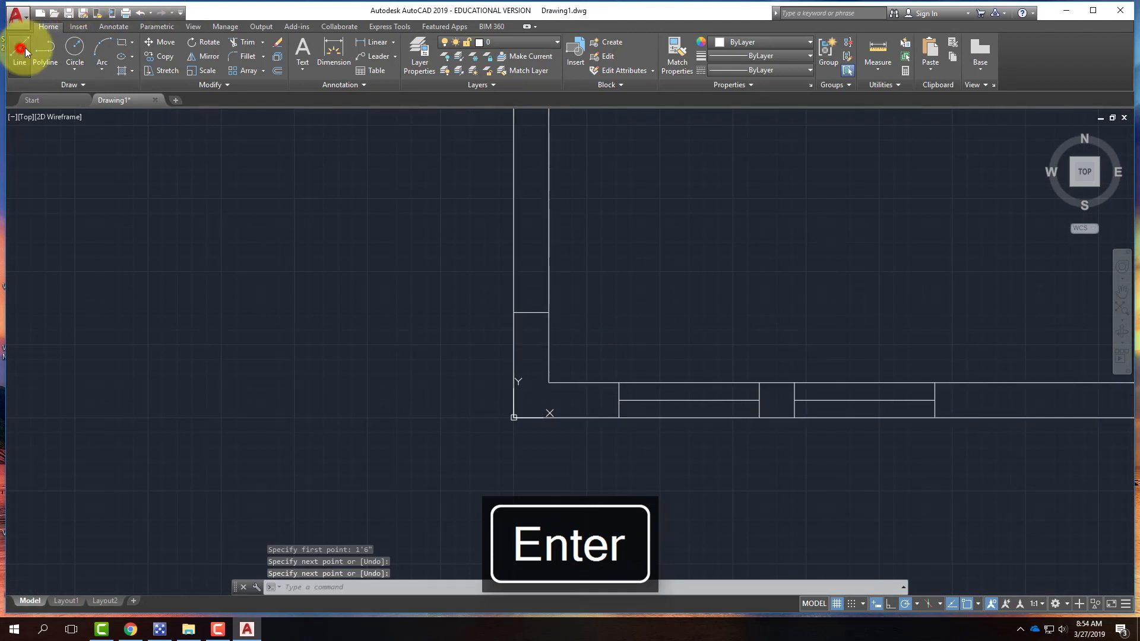
pyautogui.write("2'")
pyautogui.press('Return')
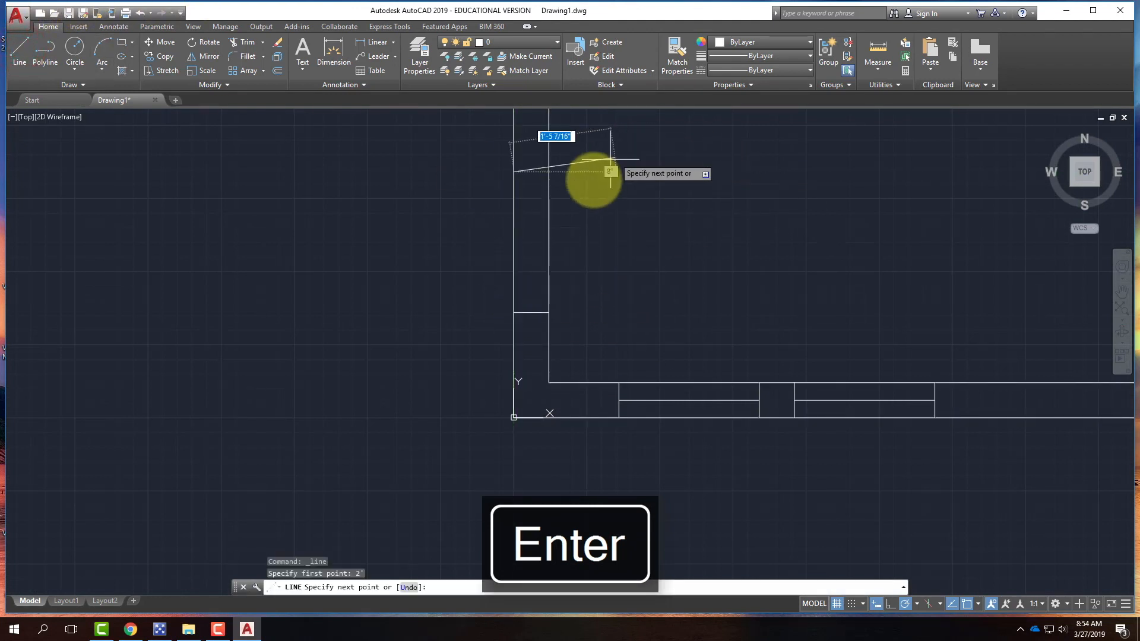
pyautogui.click(548, 172)
pyautogui.press('Return')
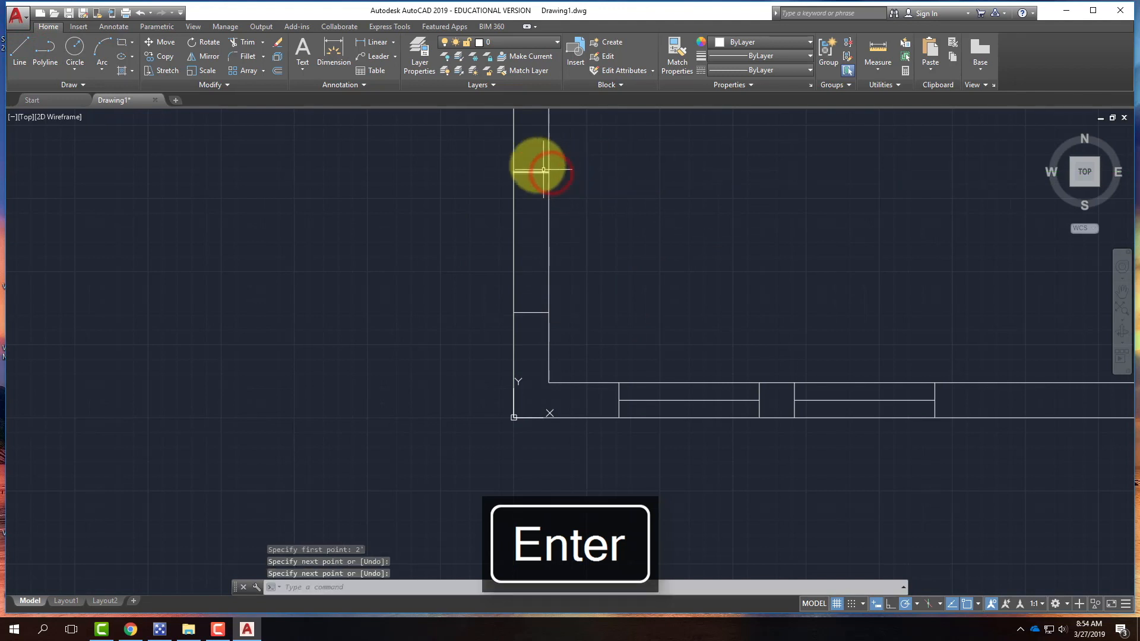
pyautogui.click(22, 49)
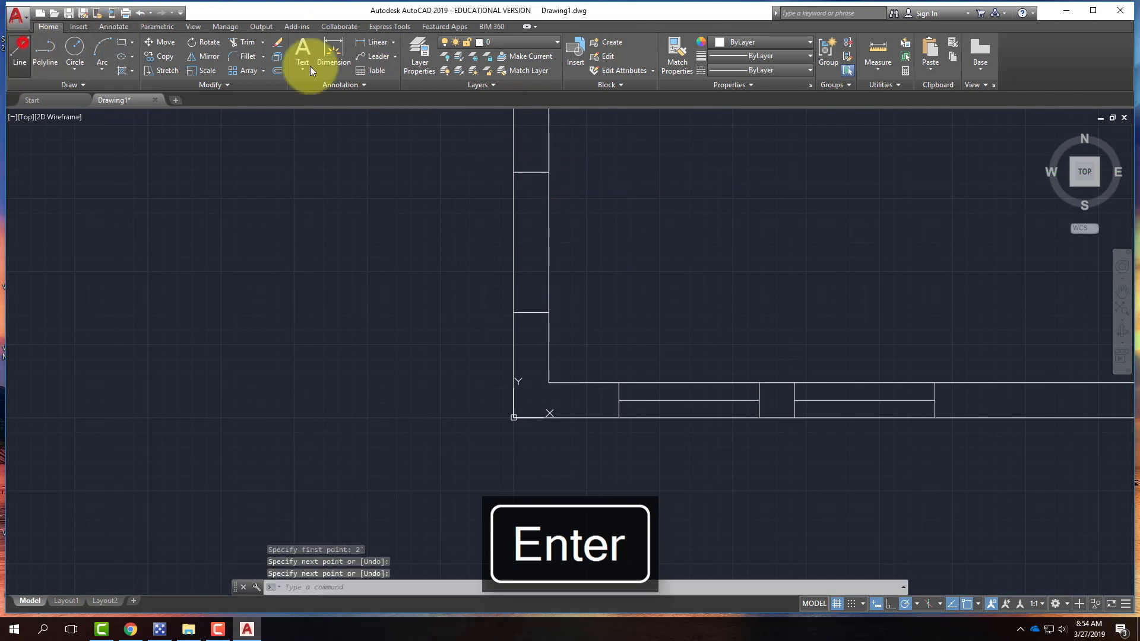
pyautogui.click(531, 173)
pyautogui.click(531, 311)
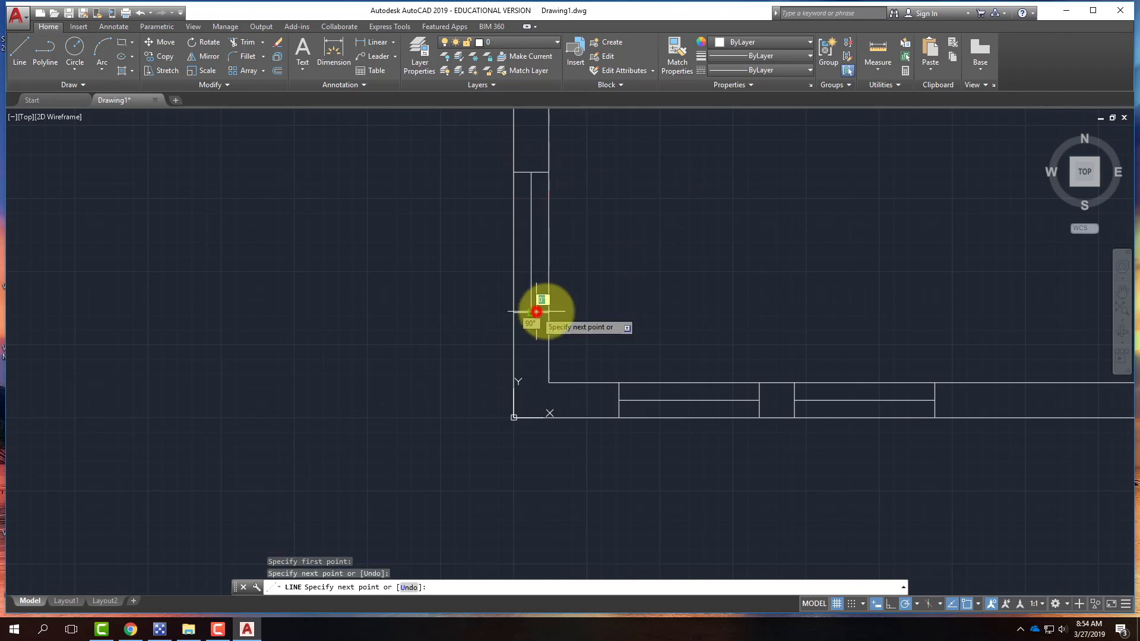
pyautogui.press('Return')
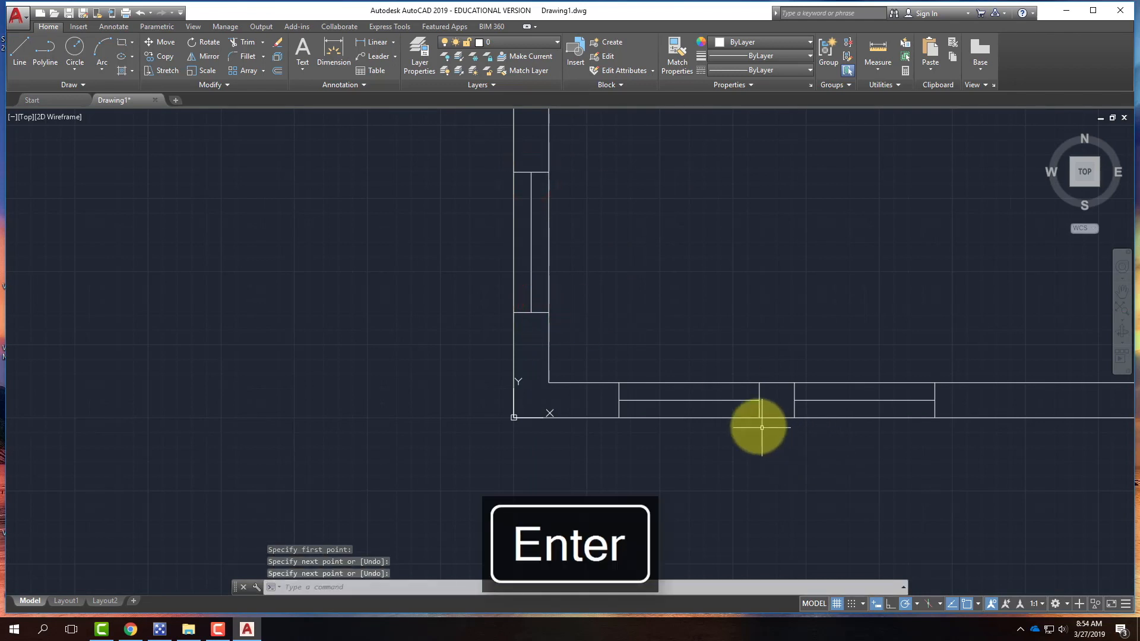
# Delete the two jamb lines and glazing line just drawn in the west wall
pyautogui.click(466, 161)
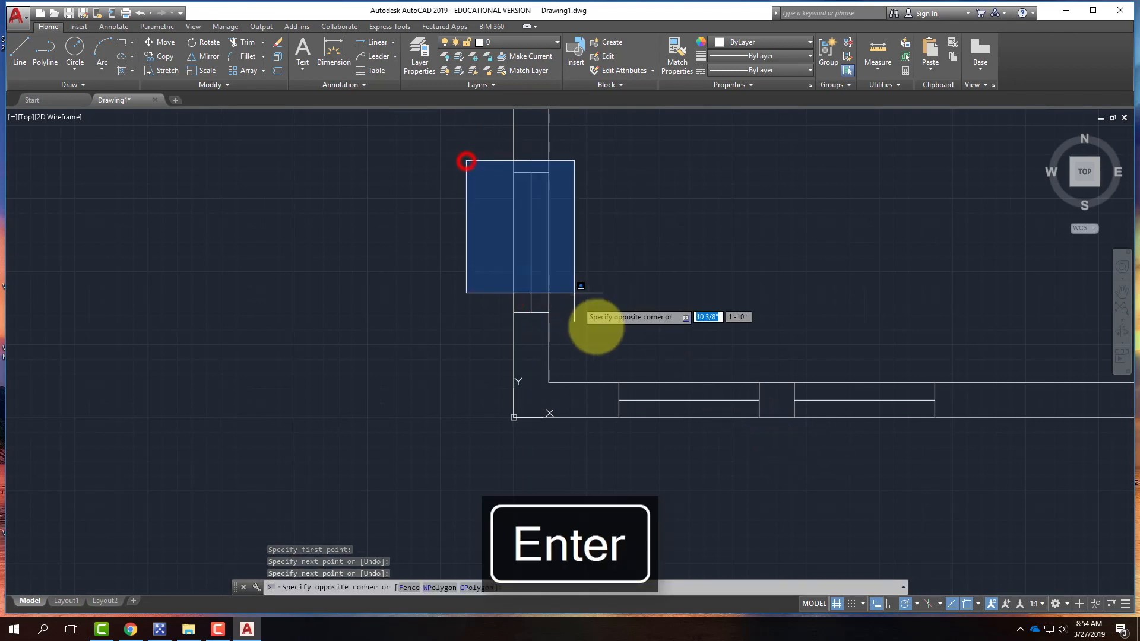
pyautogui.click(596, 333)
pyautogui.press('Delete')
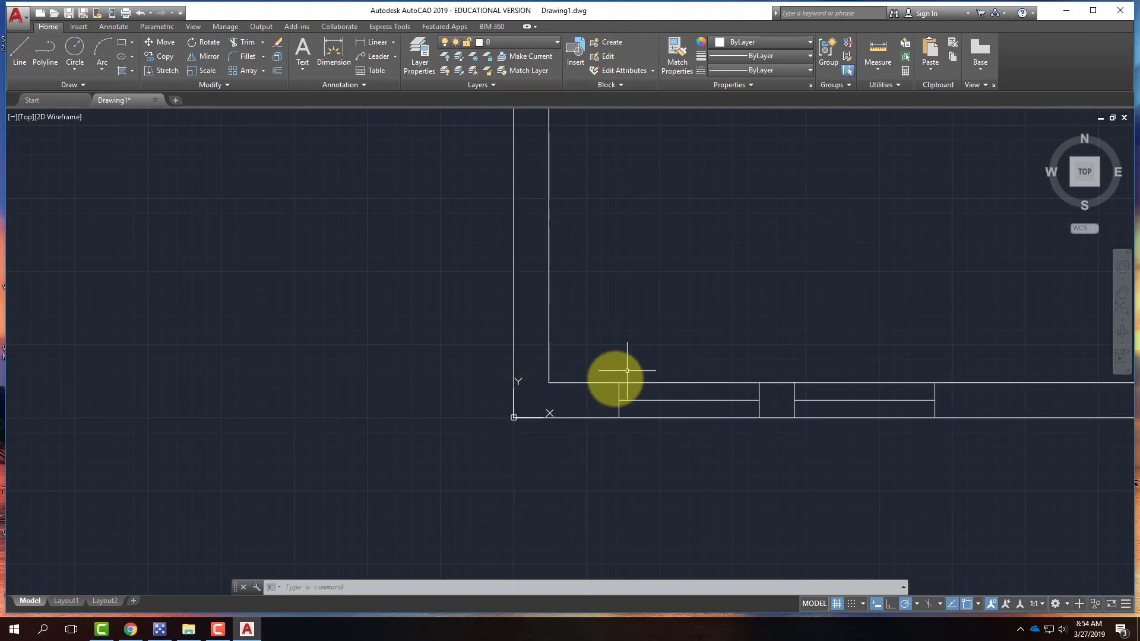
# Mirror the bottom wall's west window onto the west wall about the diagonal through the southwest corner's outer and inner points, keeping the original
pyautogui.click(610, 362)
pyautogui.click(778, 472)
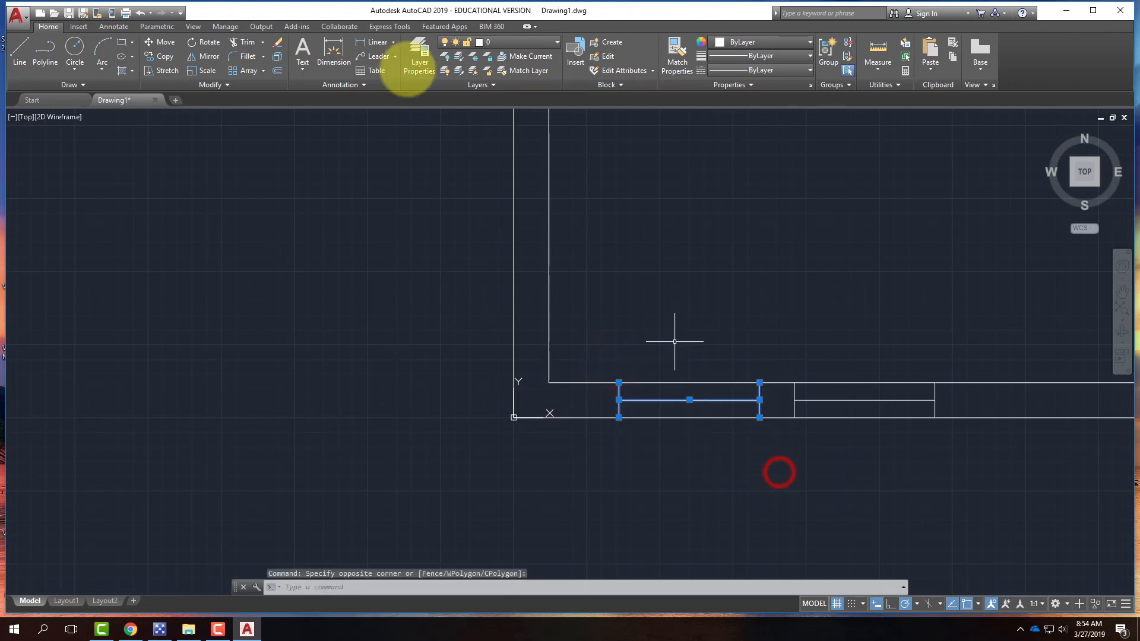
pyautogui.click(215, 56)
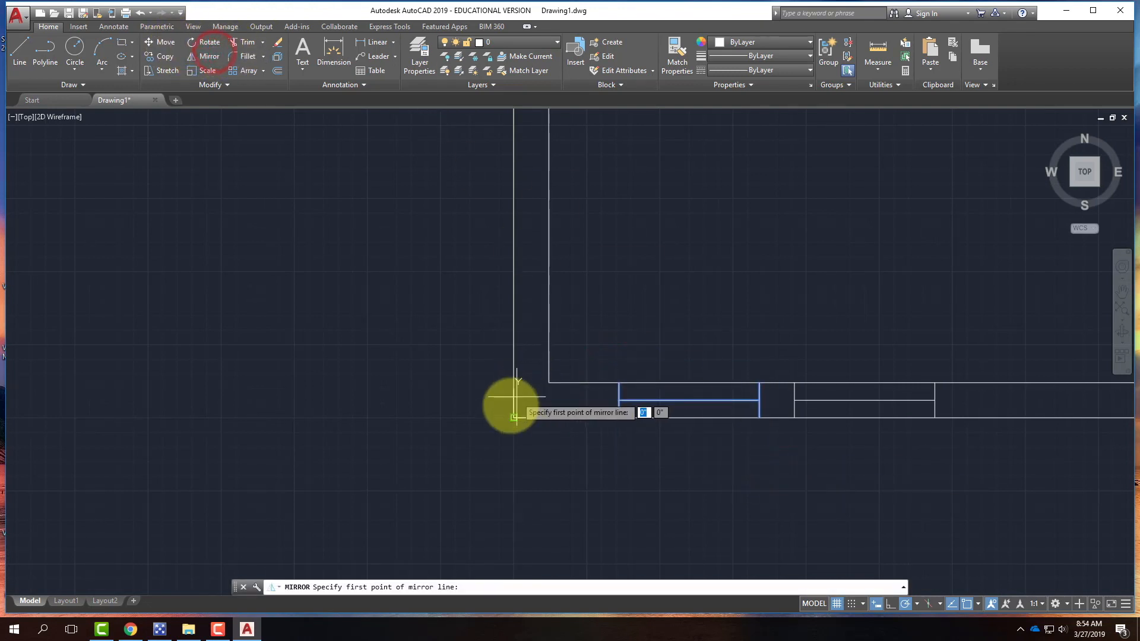
pyautogui.click(513, 417)
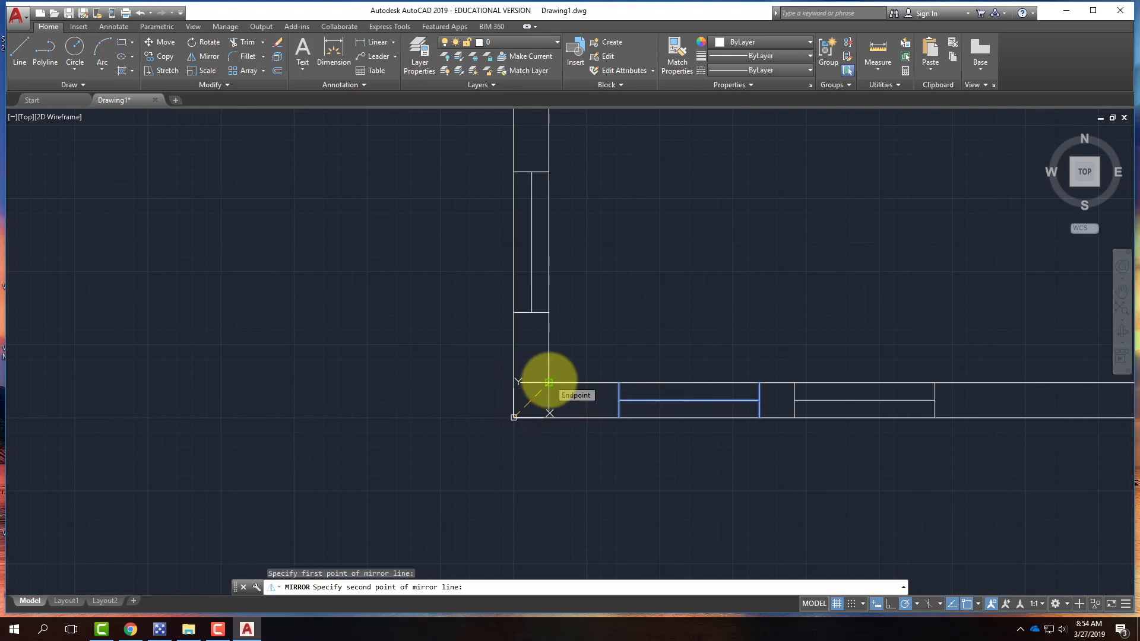
pyautogui.click(549, 382)
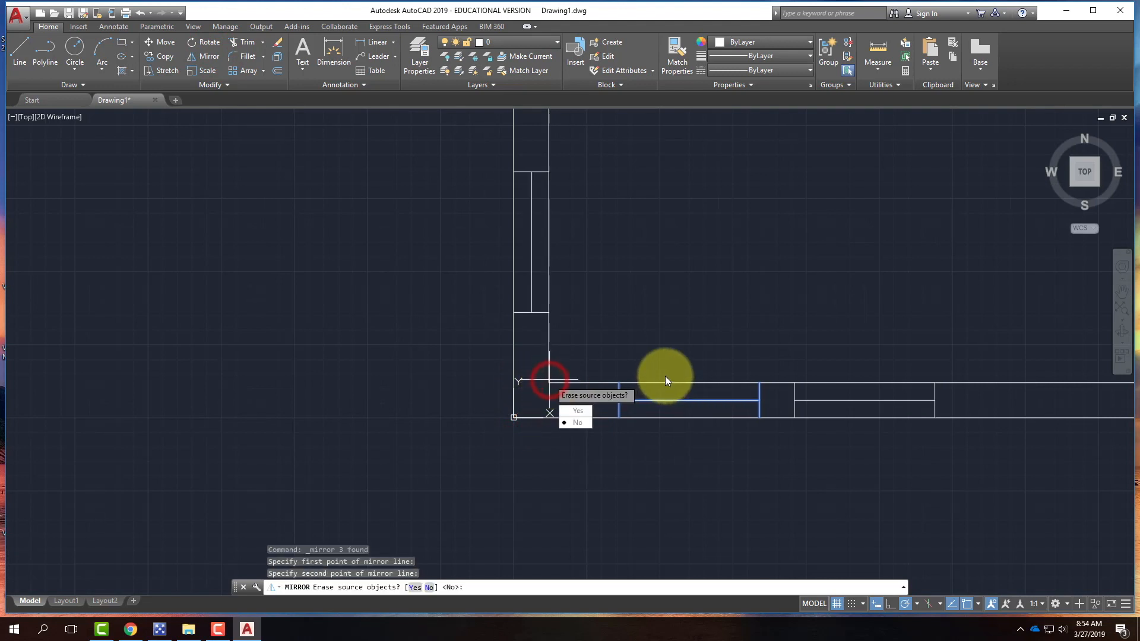
pyautogui.click(565, 422)
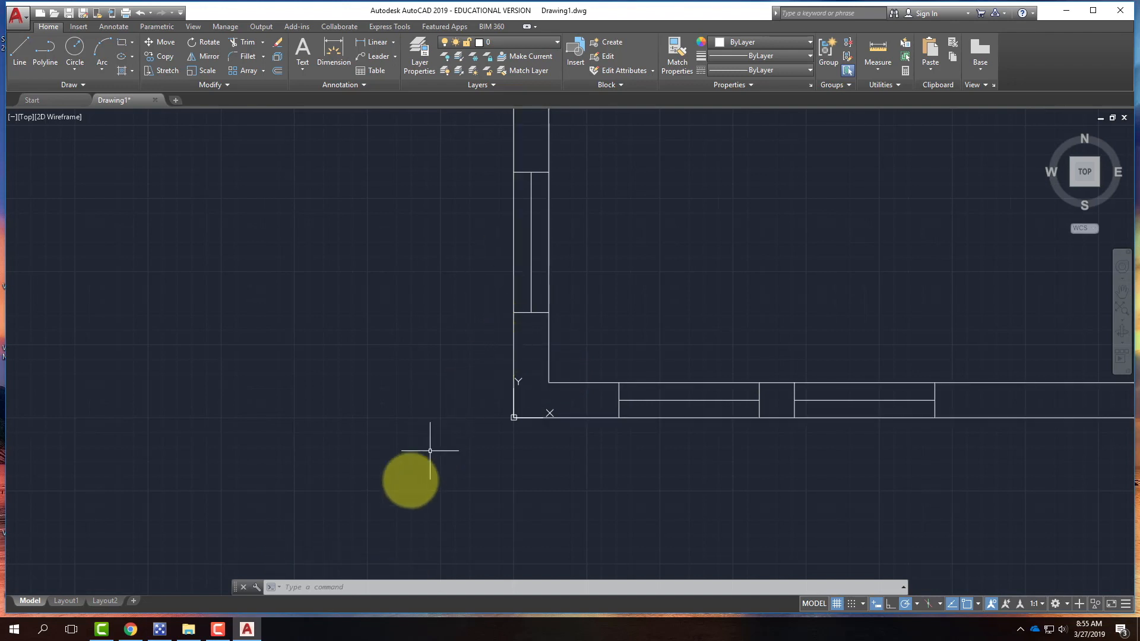
# Mirror the top wall's west window onto the west wall about the northwest corner's outer-to-inner diagonal, keeping the original
pyautogui.scroll(-5, 425, 460)
pyautogui.scroll(-4, 433, 436)
pyautogui.scroll(8, 450, 326)
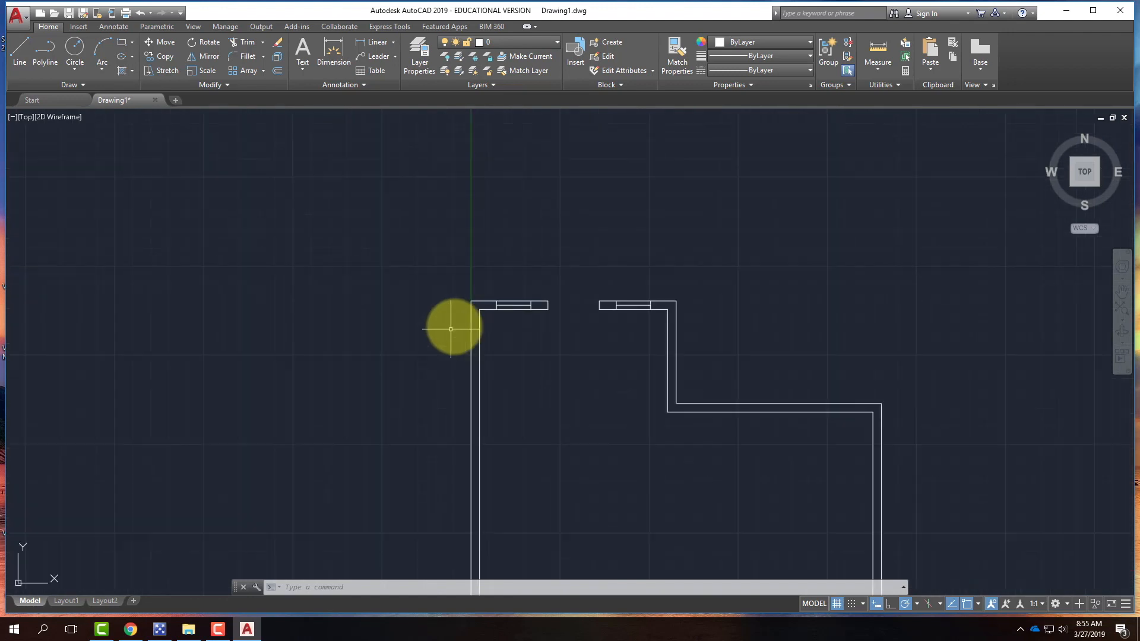
pyautogui.click(545, 246)
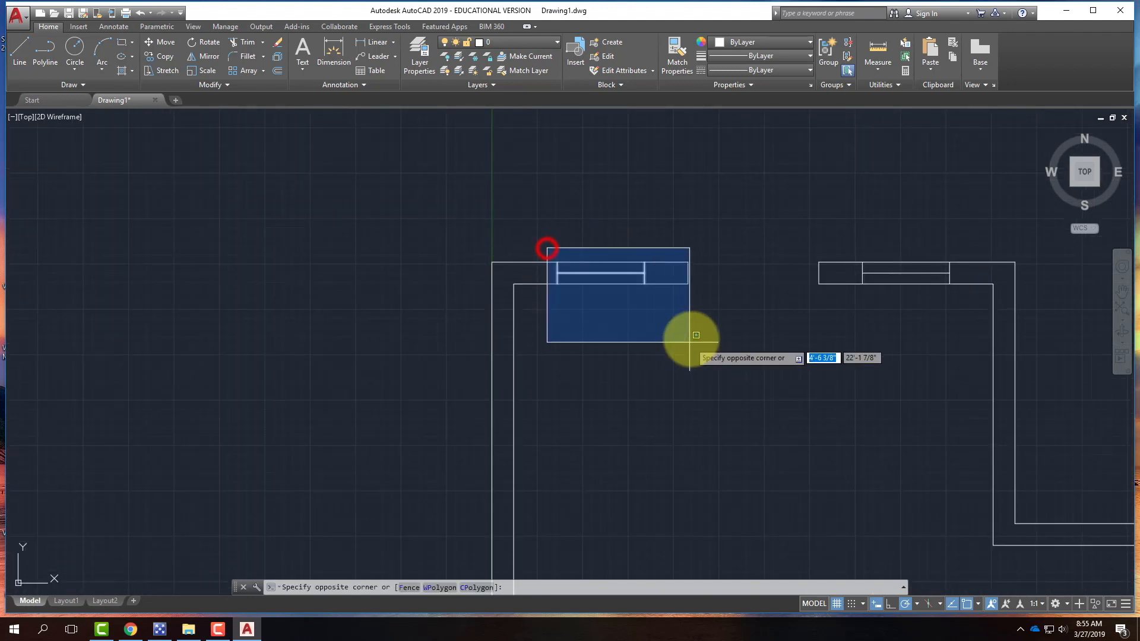
pyautogui.click(657, 315)
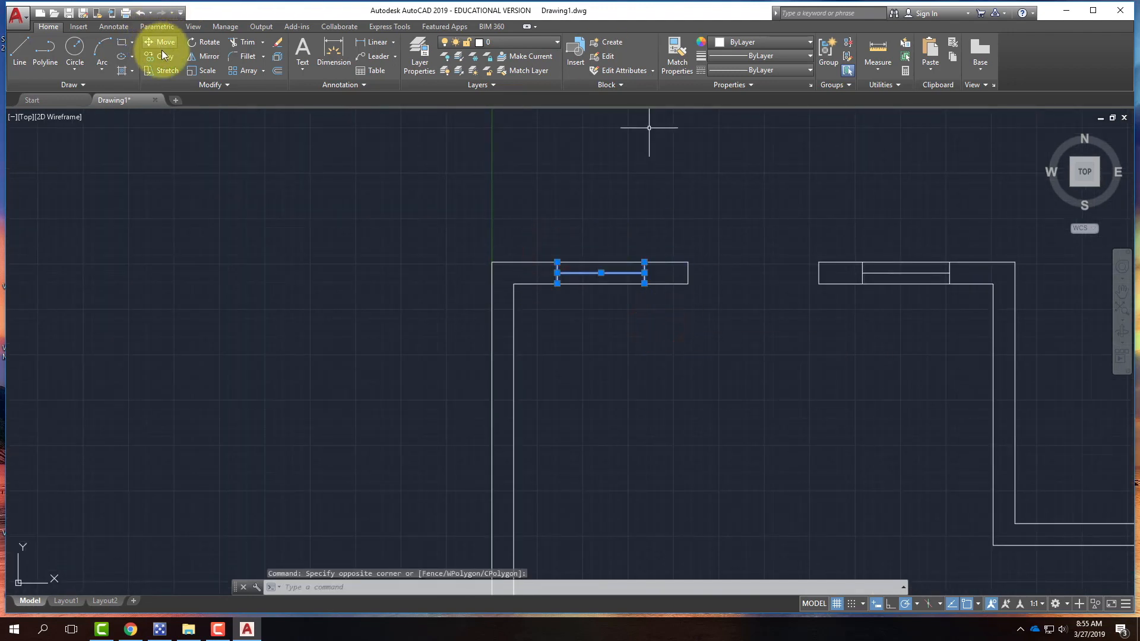
pyautogui.click(205, 56)
pyautogui.click(489, 262)
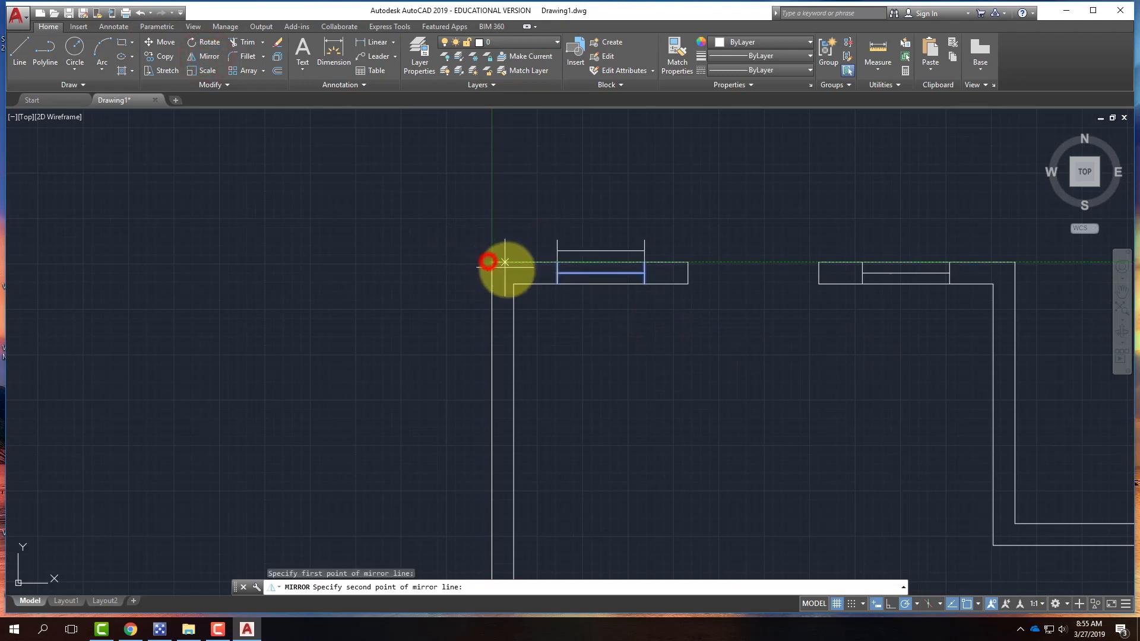
pyautogui.click(515, 284)
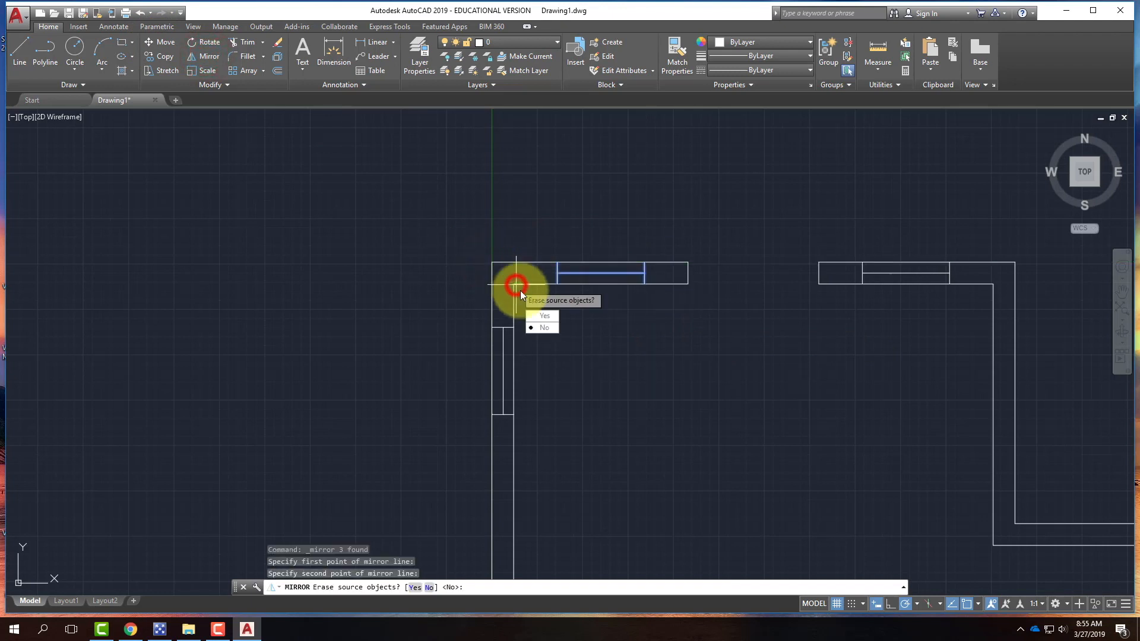
pyautogui.click(534, 328)
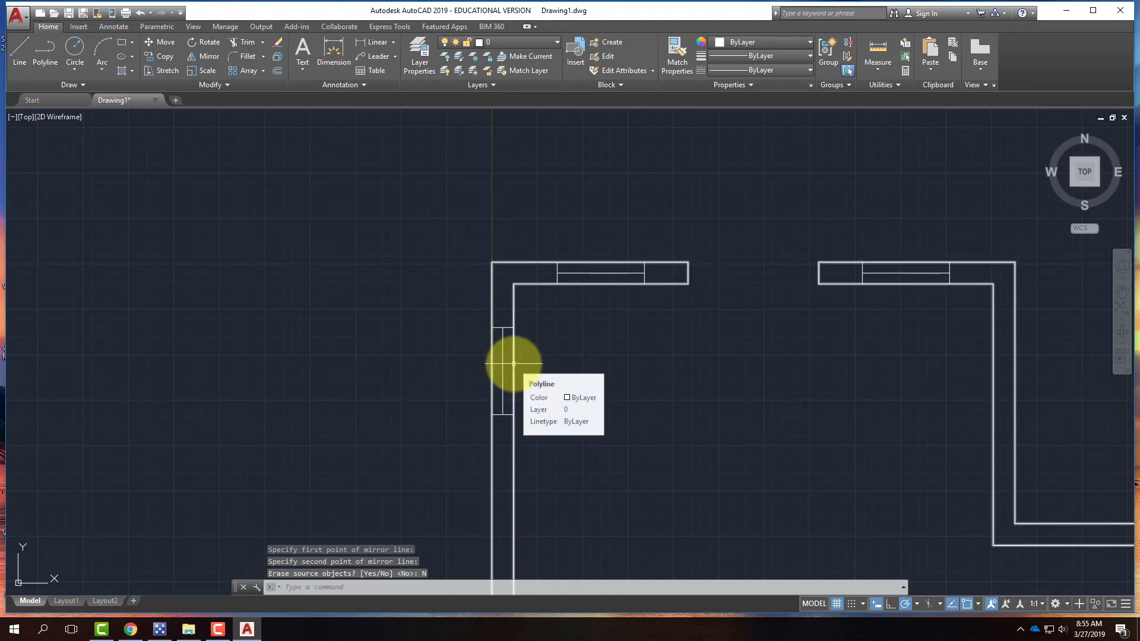
# Mirror the top wall's east window onto the adjoining upper east wall about the northeast corner's outer-to-inner diagonal, keeping the original
pyautogui.scroll(-4, 442, 298)
pyautogui.scroll(4, 699, 311)
pyautogui.click(457, 225)
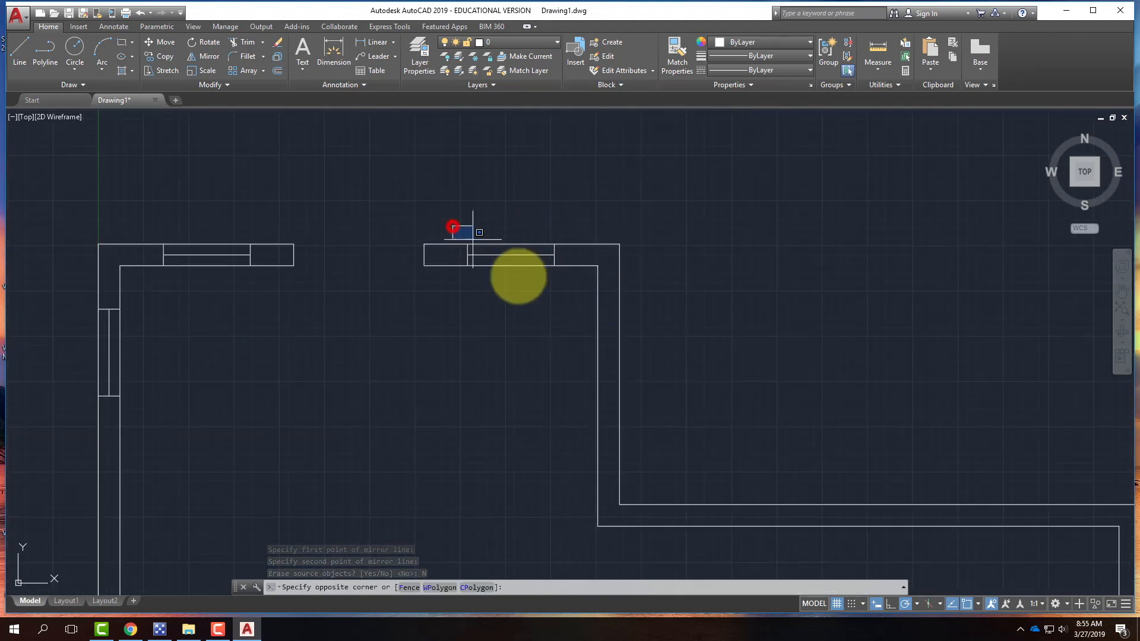
pyautogui.click(561, 289)
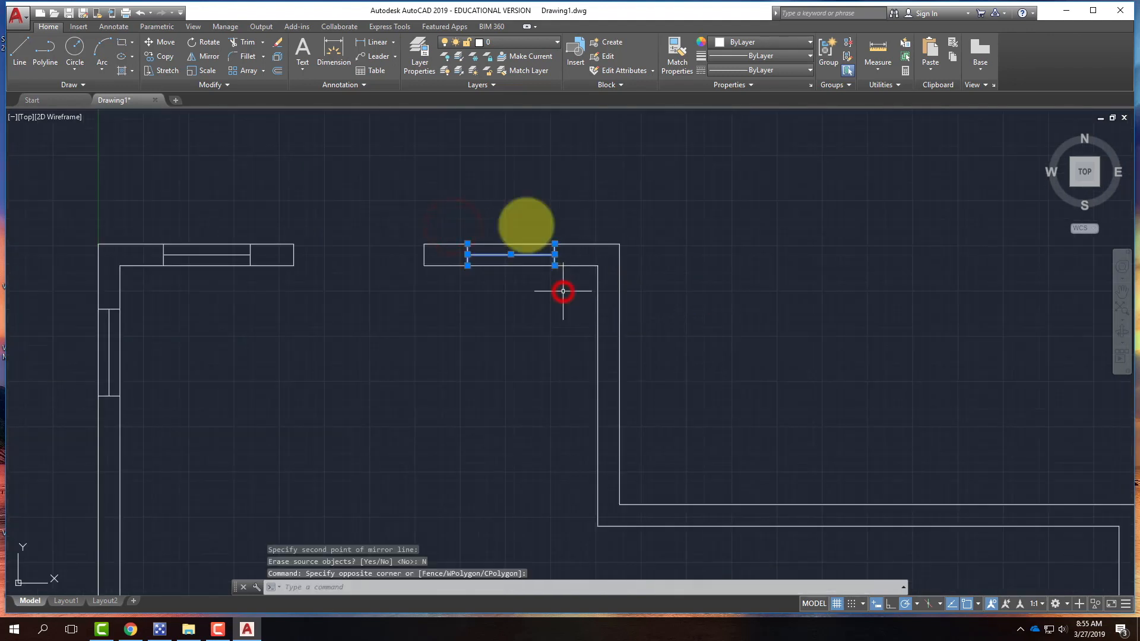
pyautogui.click(208, 56)
pyautogui.click(619, 243)
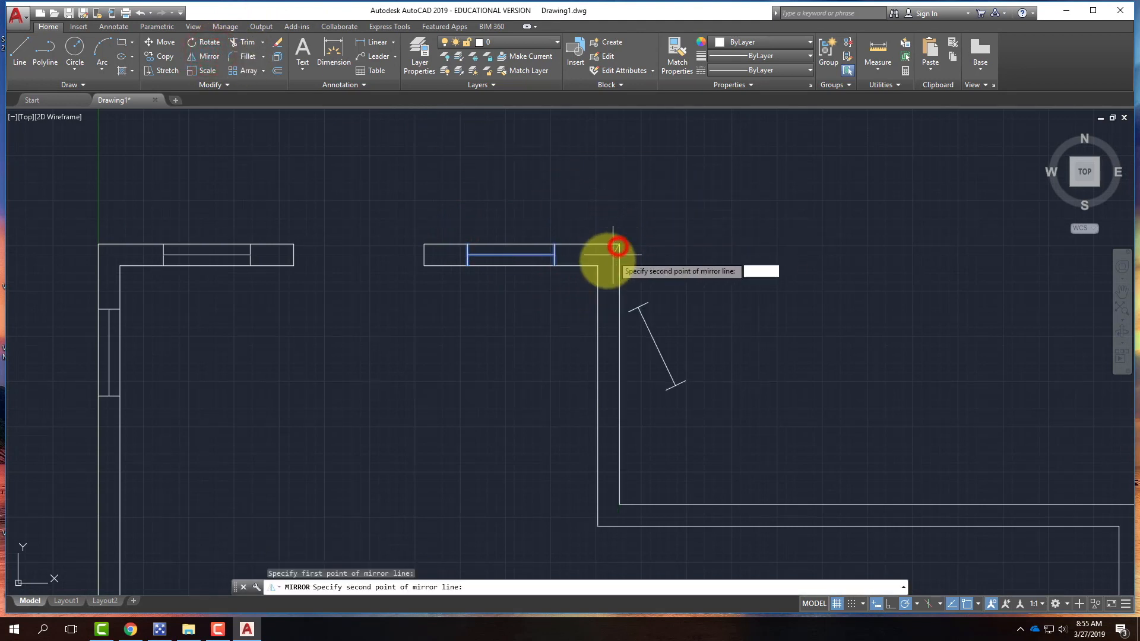
pyautogui.click(598, 266)
pyautogui.click(639, 309)
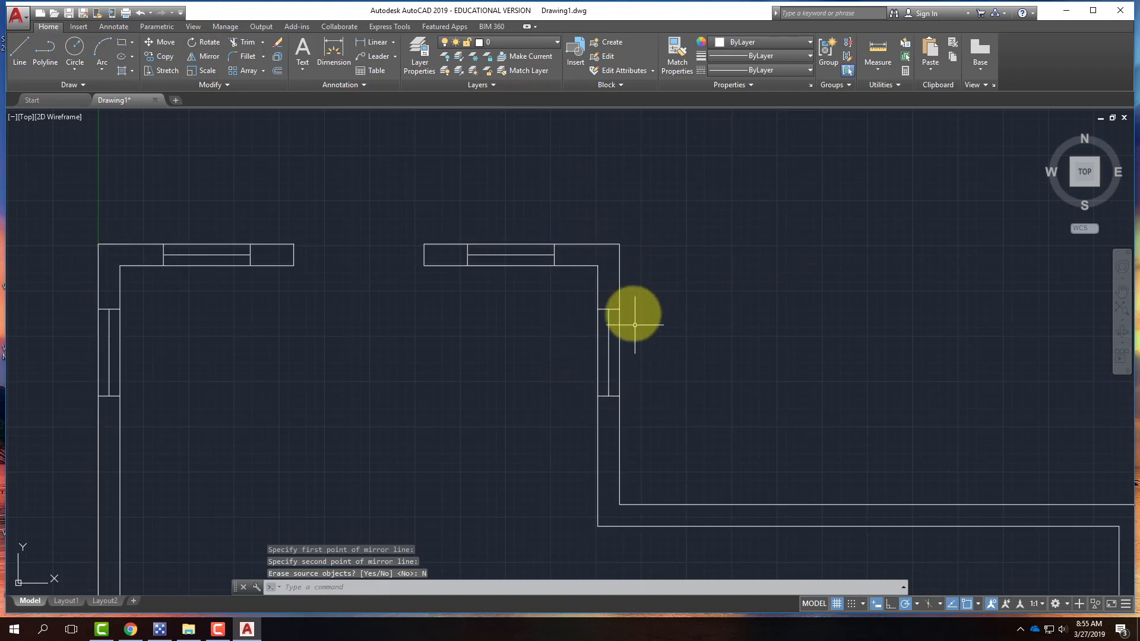
pyautogui.scroll(-4, 495, 216)
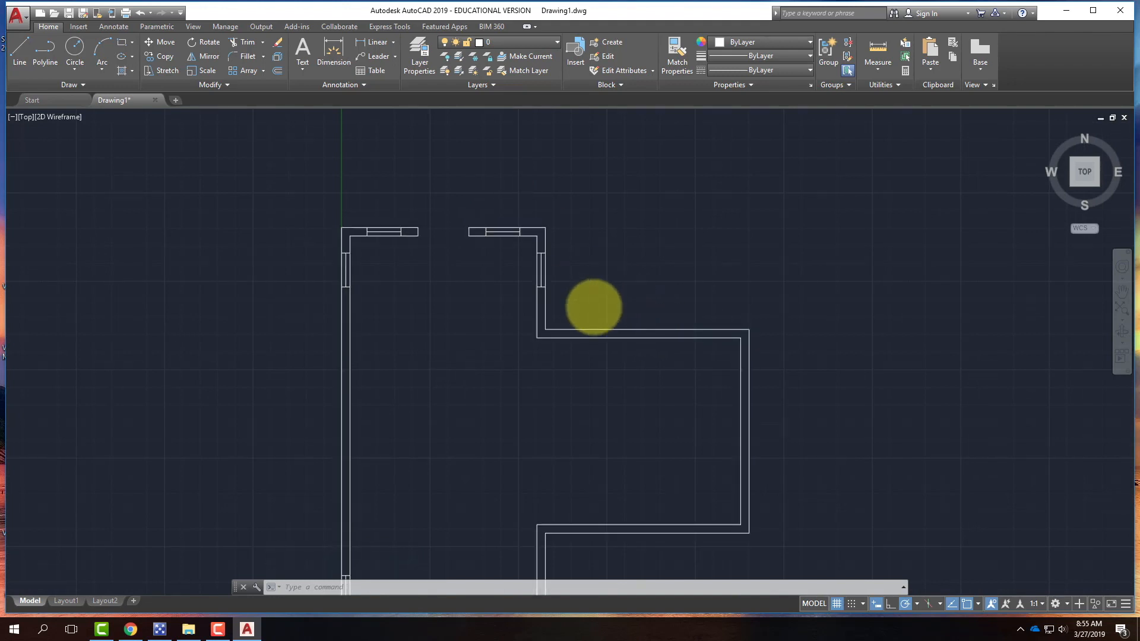
pyautogui.scroll(-4, 593, 305)
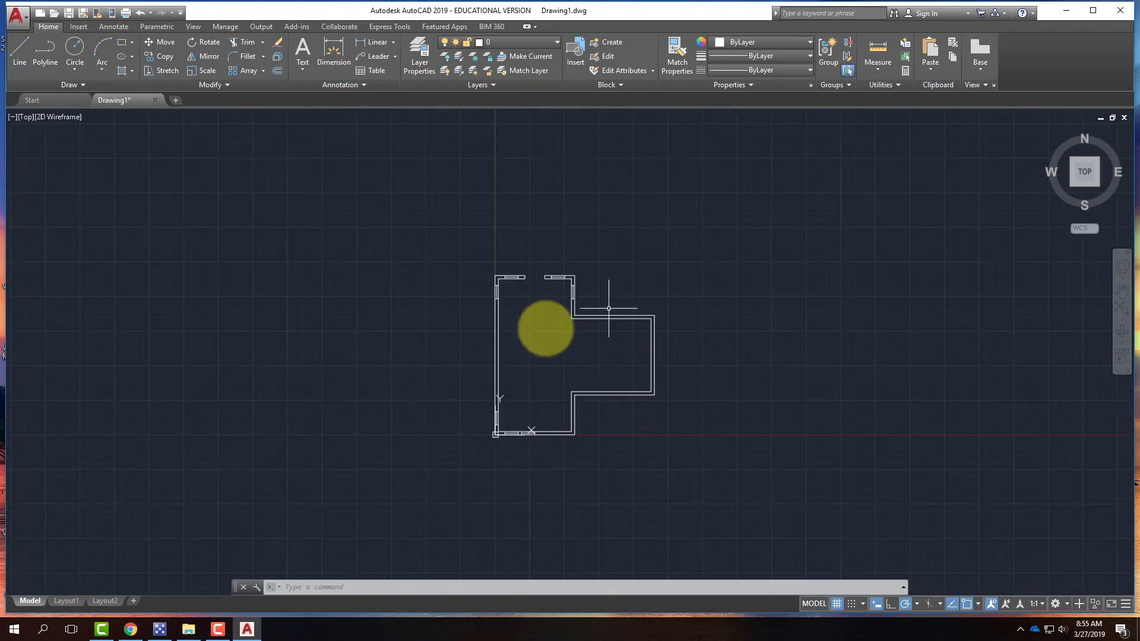
# Draw a line across the east room's opening, joining the two inner wall corners where the room meets the main room
pyautogui.click(23, 59)
pyautogui.scroll(6, 593, 386)
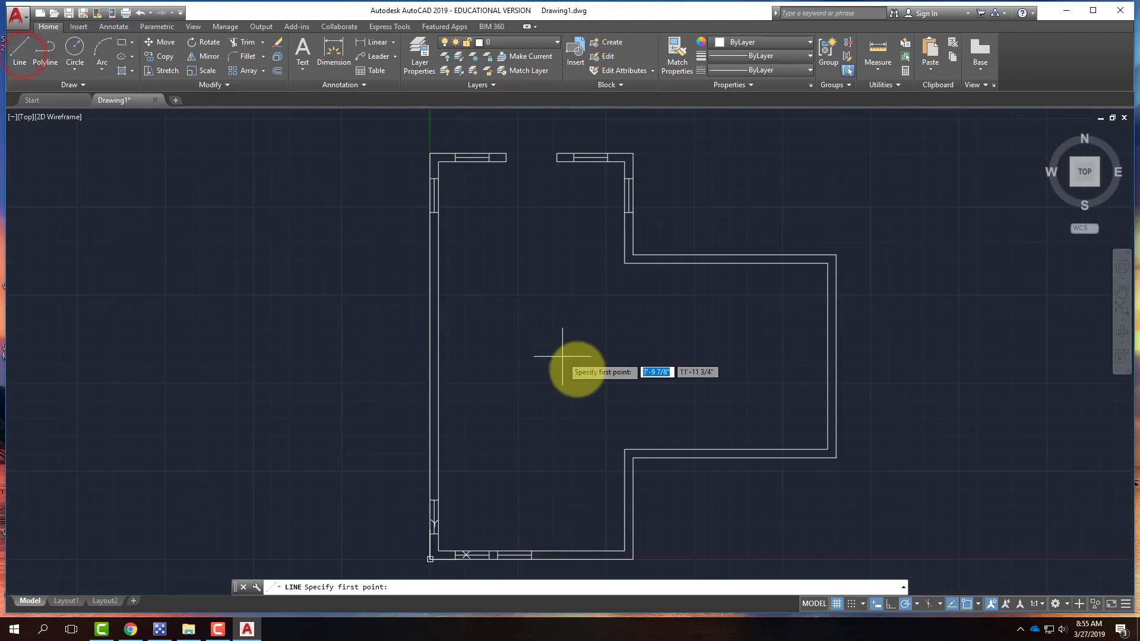
pyautogui.click(660, 505)
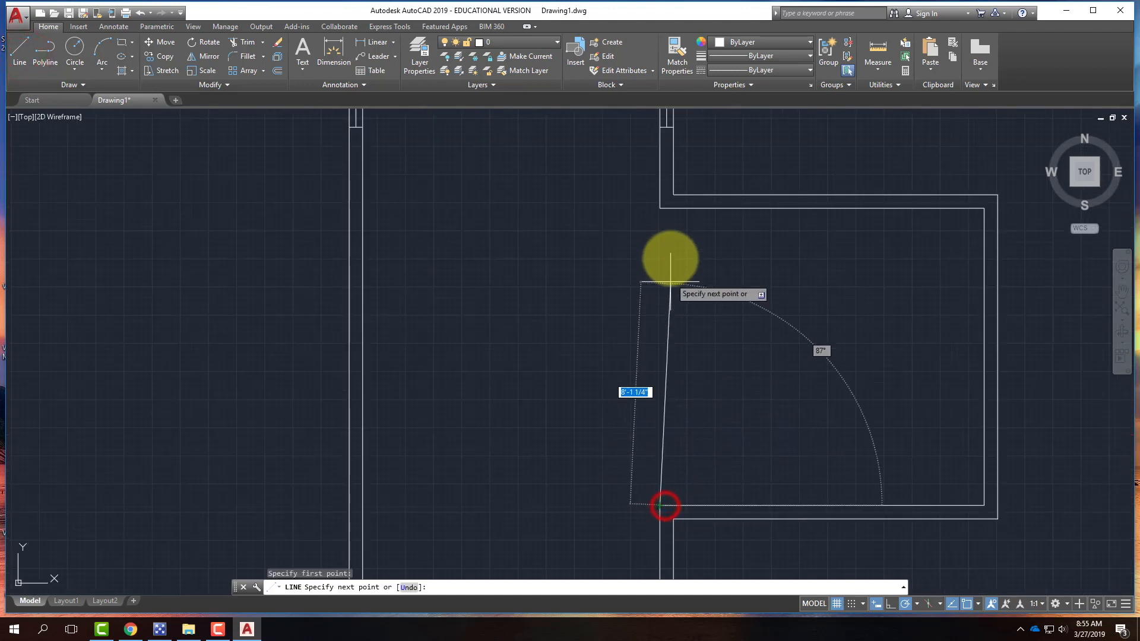
pyautogui.click(658, 209)
pyautogui.press('Return')
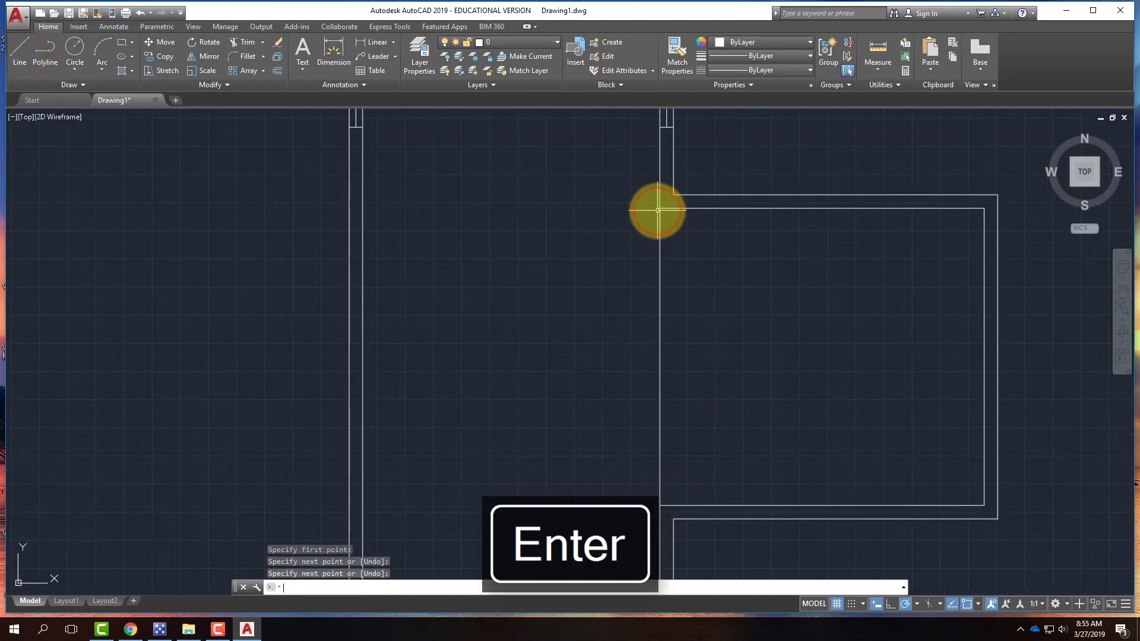
# Draw a second line across the east room's opening, joining the two outer wall corners to complete the dividing wall
pyautogui.rightClick(675, 219)
pyautogui.click(703, 229)
pyautogui.click(674, 194)
pyautogui.click(674, 519)
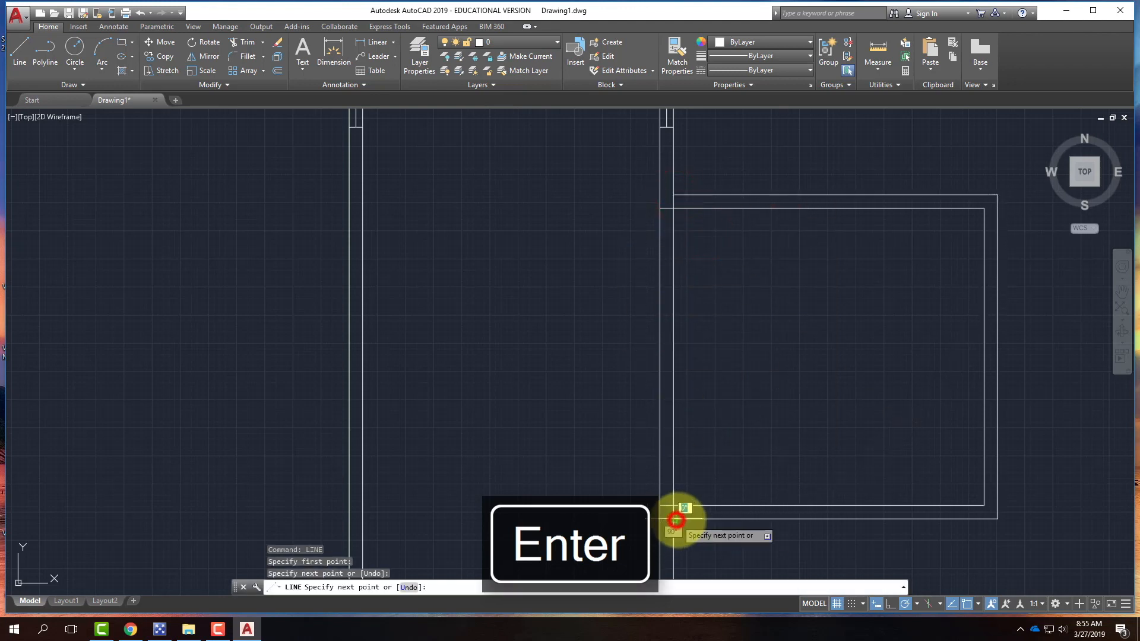
pyautogui.press('Return')
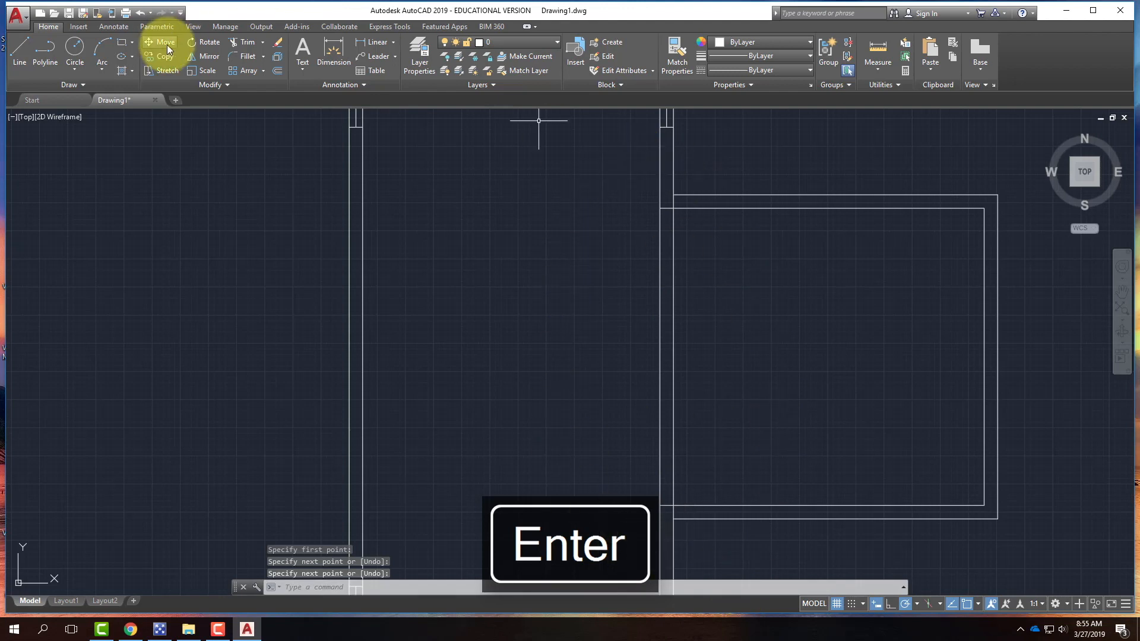
# Trim the short line segments crossing the wall thickness at both junctions of the dividing wall and the east room
pyautogui.click(241, 43)
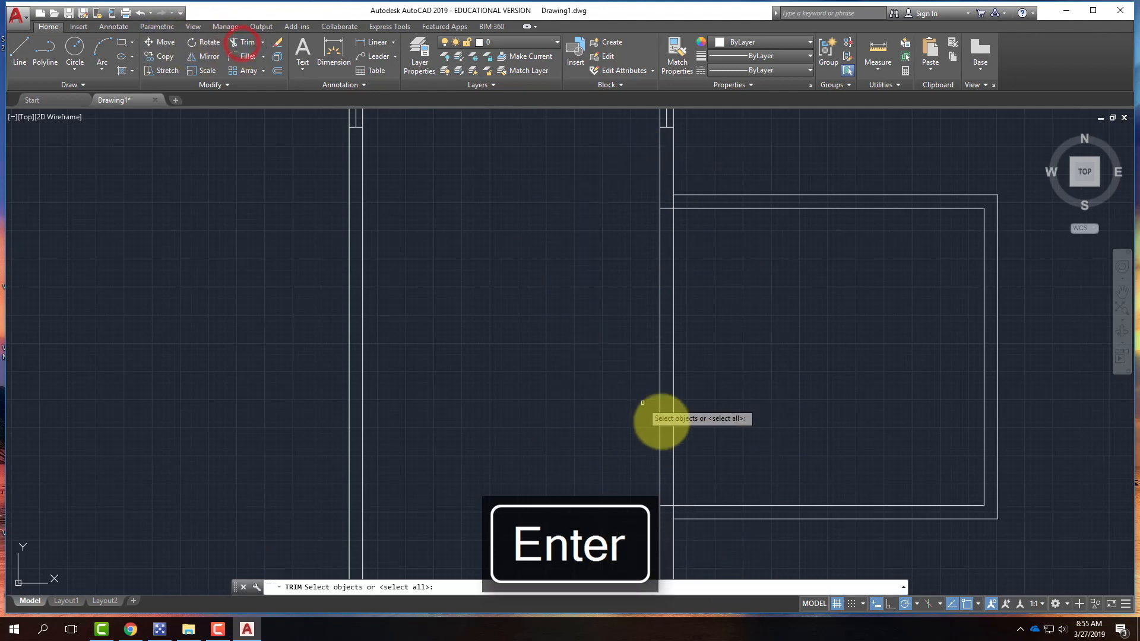
pyautogui.click(731, 539)
pyautogui.click(630, 168)
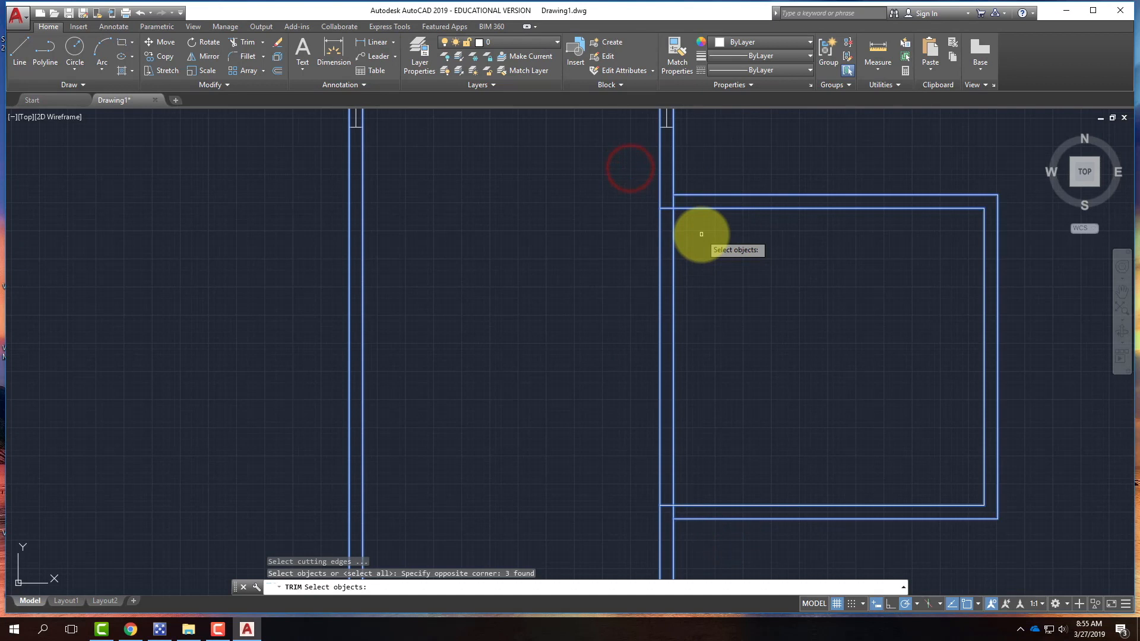
pyautogui.press('Return')
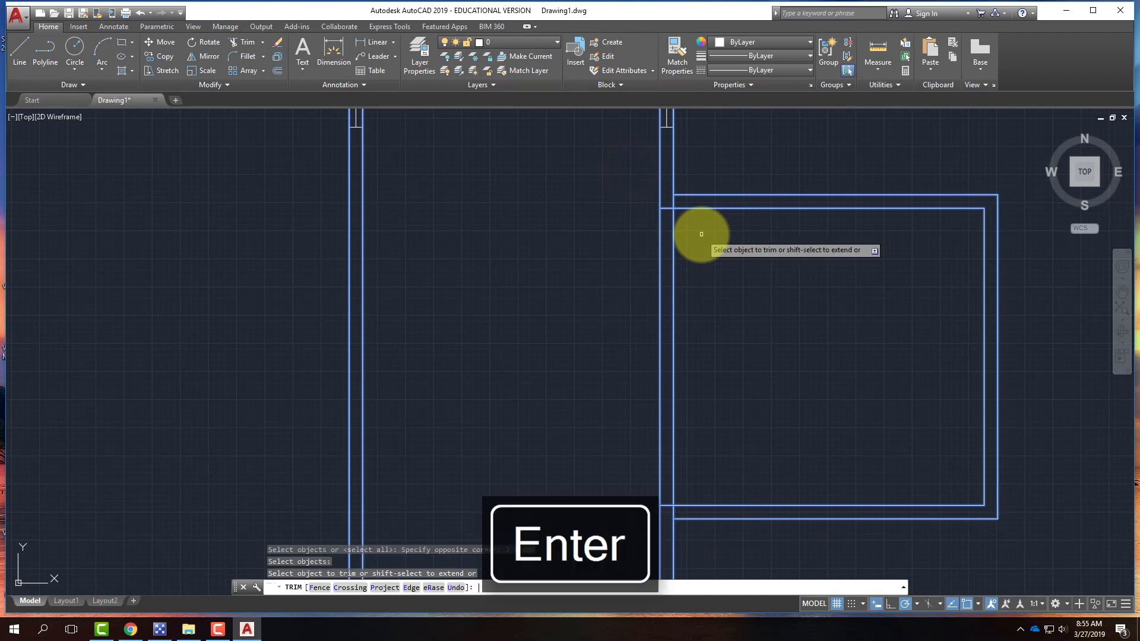
pyautogui.click(666, 207)
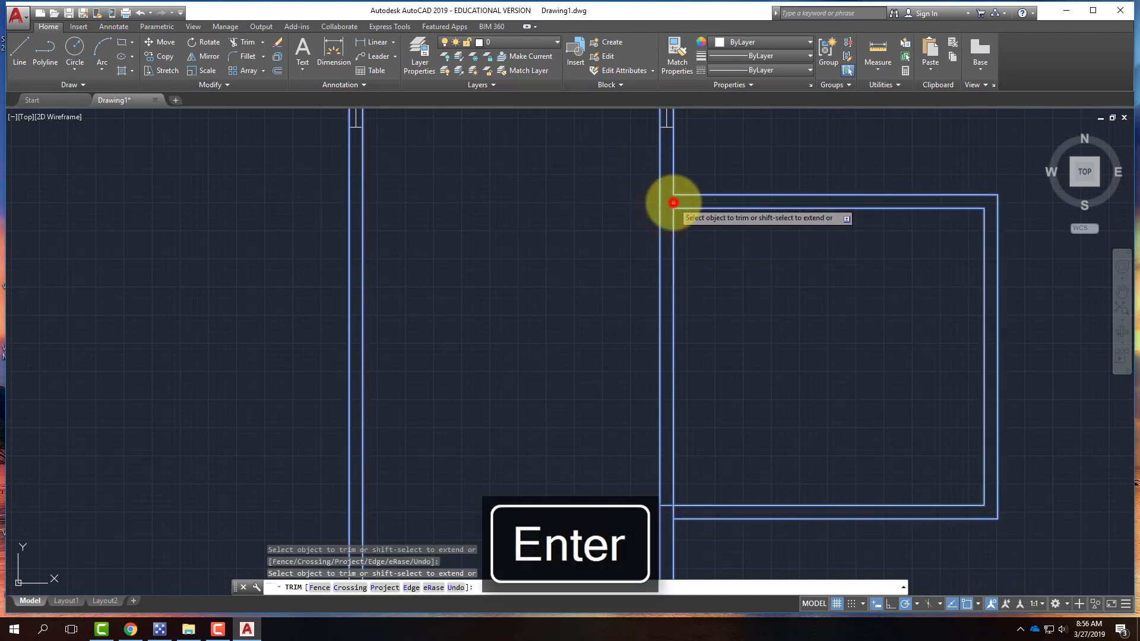
pyautogui.click(672, 202)
pyautogui.click(666, 506)
pyautogui.click(673, 511)
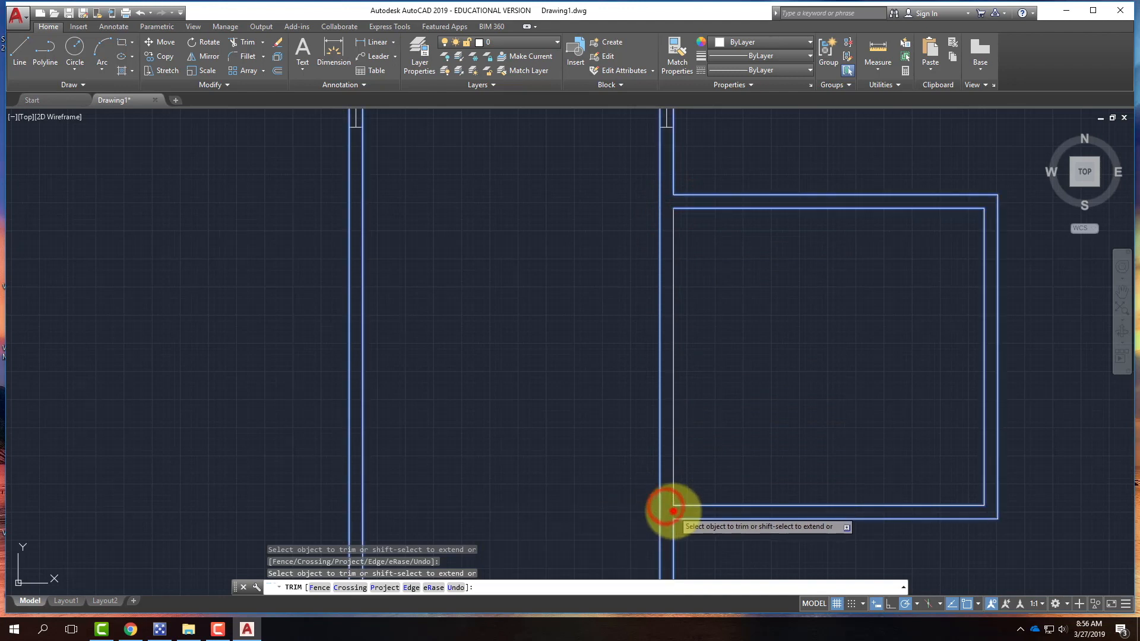
pyautogui.press('Return')
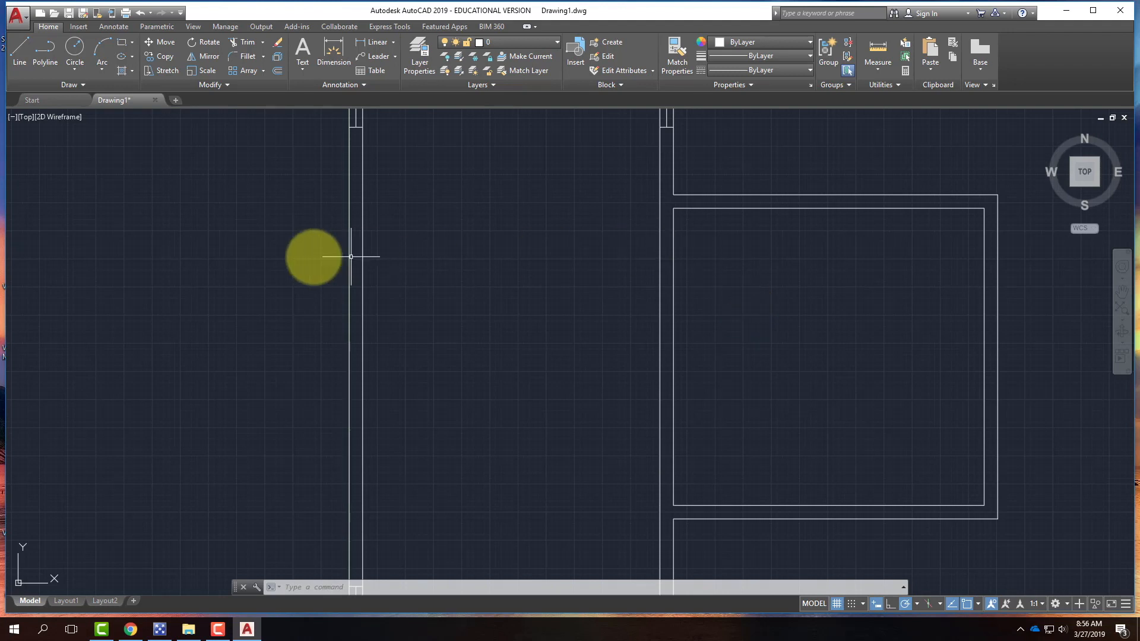
# Set up a plot of the floor plan with PublishToWeb JPG.pc3 and its default Sun Hi-Res paper size, 1600 x 1280 pixels
pyautogui.scroll(-4, 275, 254)
pyautogui.scroll(2, 399, 248)
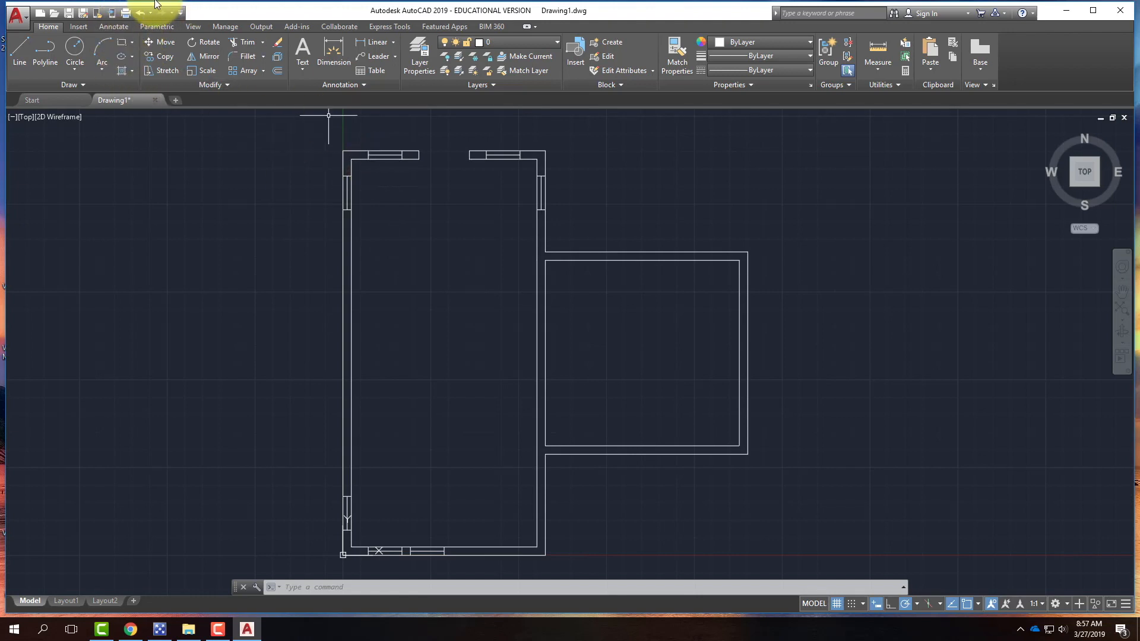
pyautogui.click(125, 13)
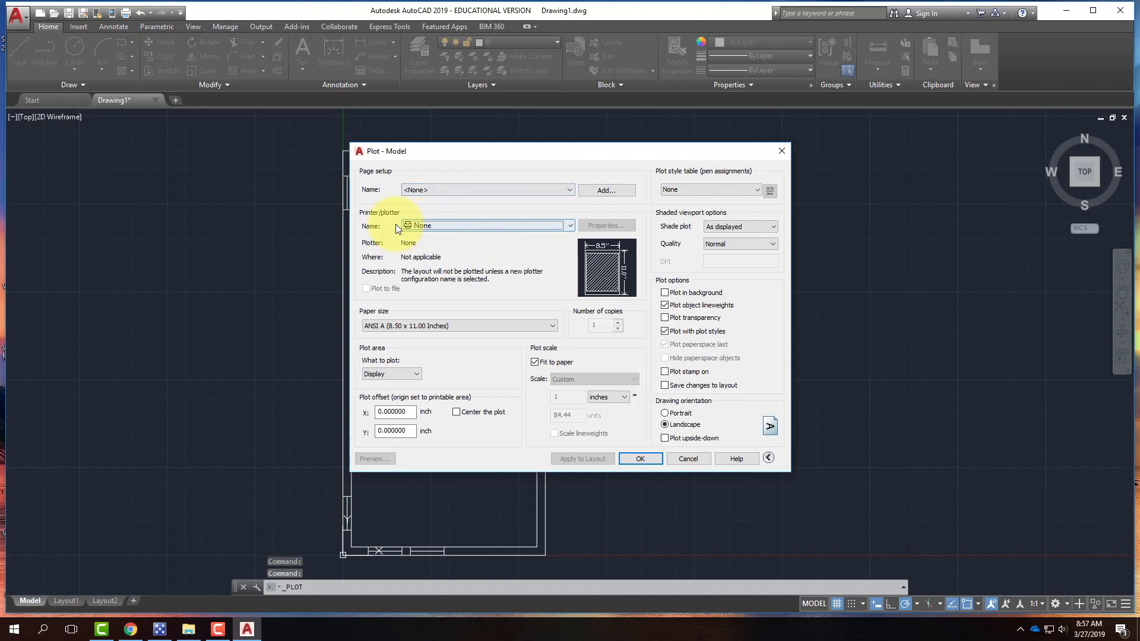
pyautogui.click(500, 229)
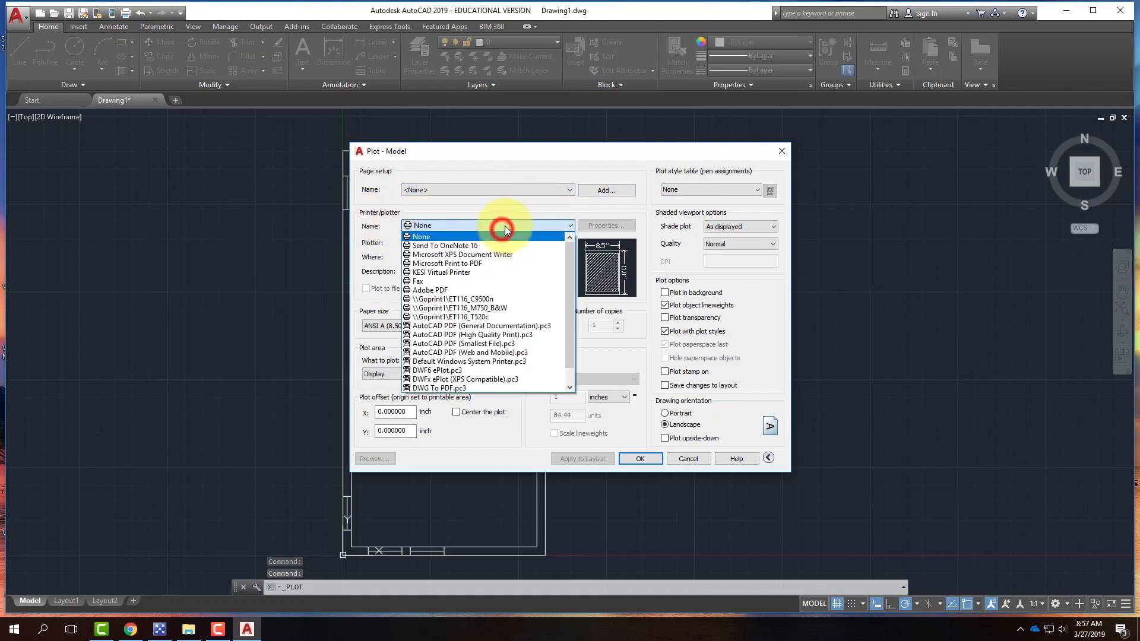
pyautogui.click(571, 264)
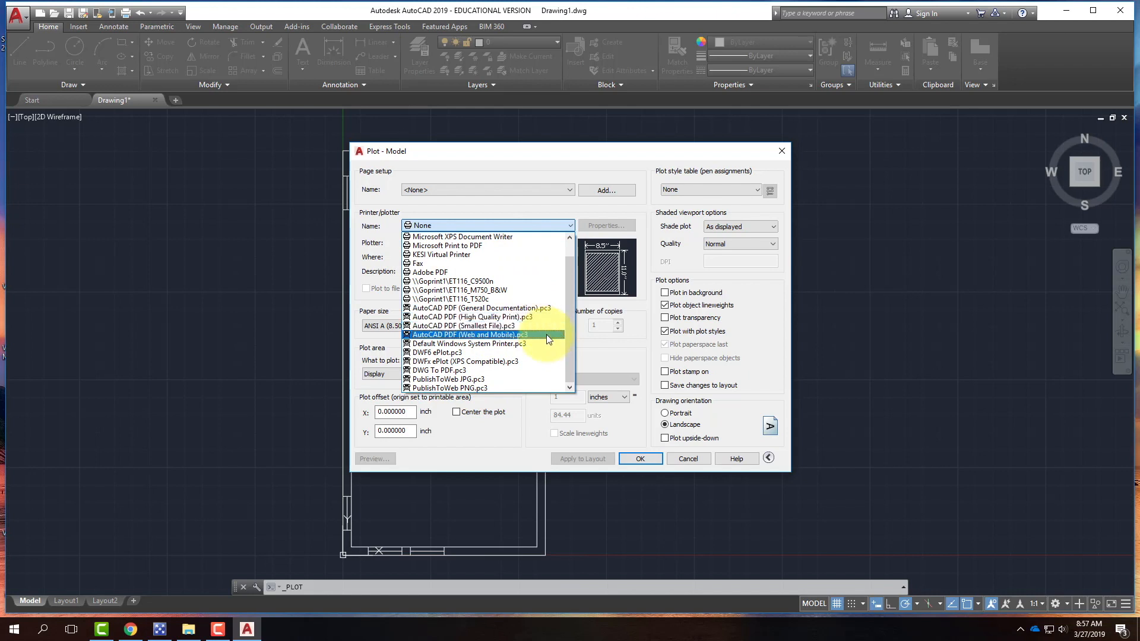
pyautogui.click(432, 379)
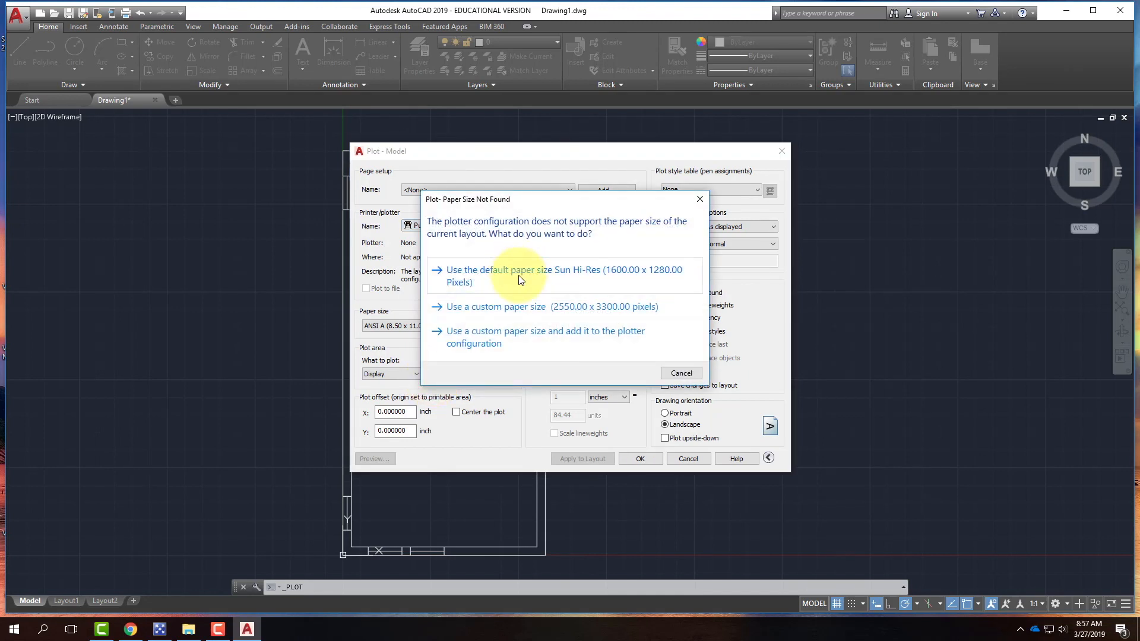
pyautogui.click(542, 279)
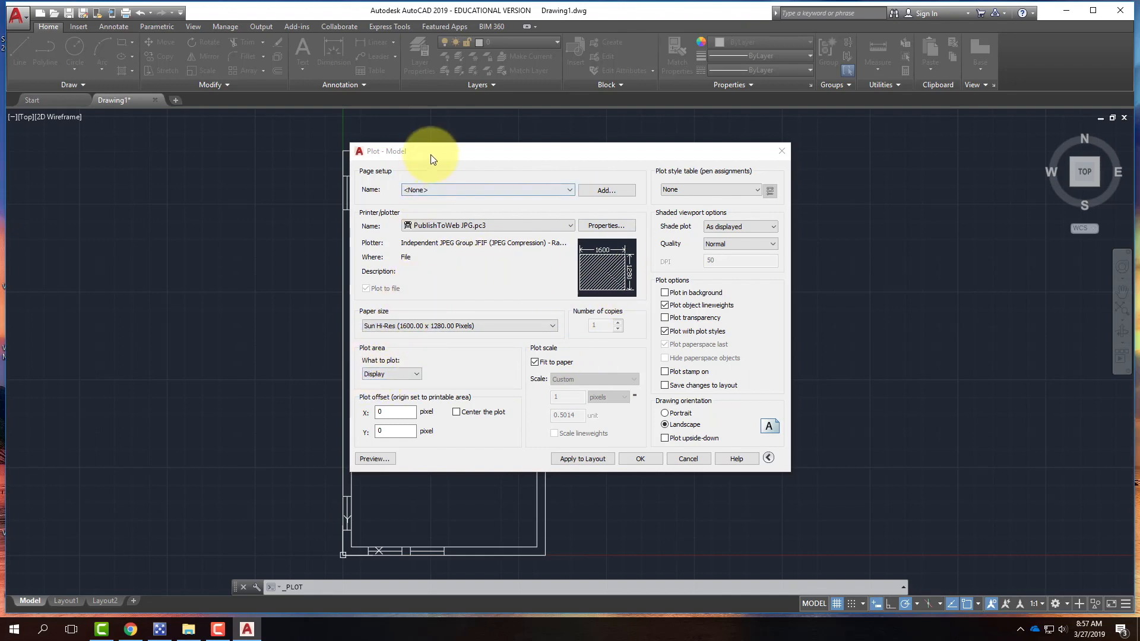
# Center the plot on the paper, previewing the sheet before and after the change
pyautogui.moveTo(430, 154); pyautogui.dragTo(386, 165)
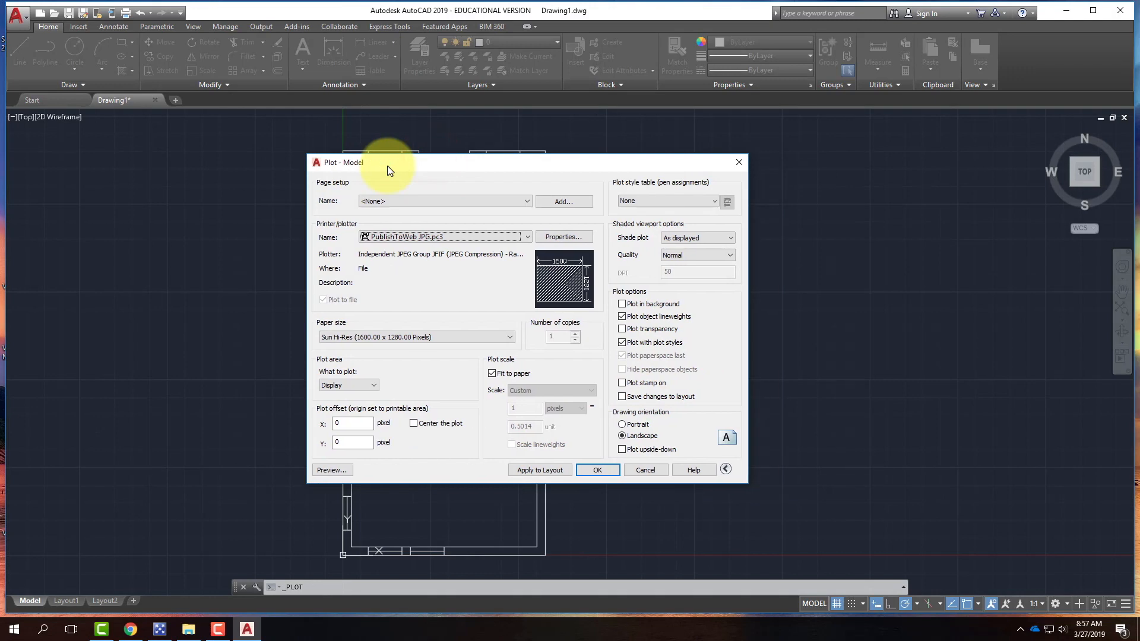
pyautogui.click(328, 470)
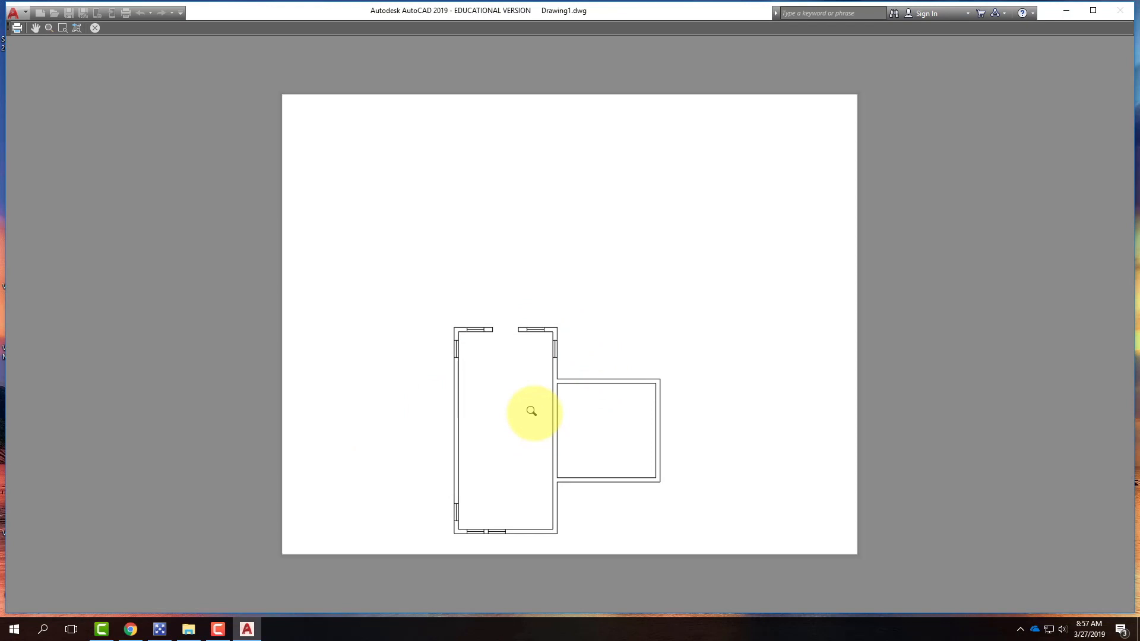
pyautogui.press('Escape')
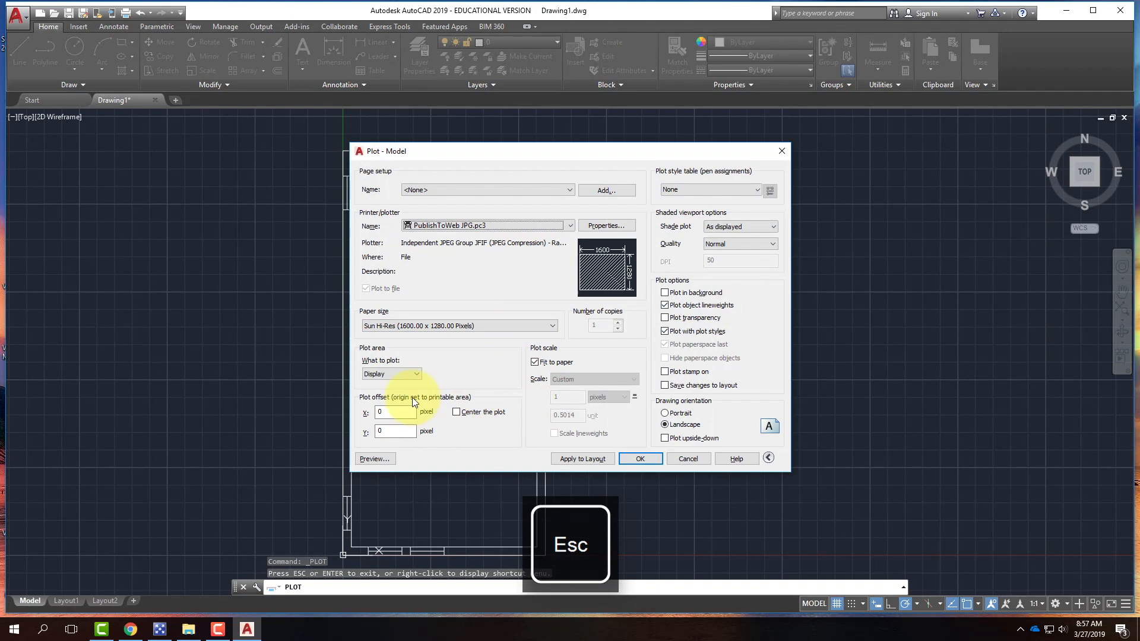
pyautogui.click(455, 412)
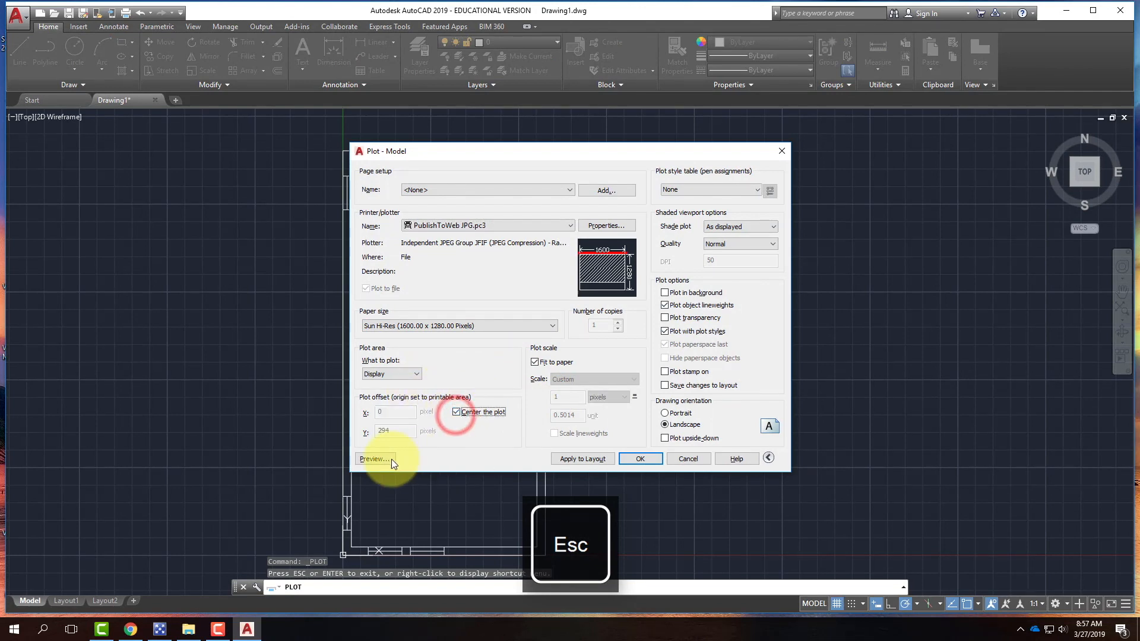
pyautogui.click(374, 459)
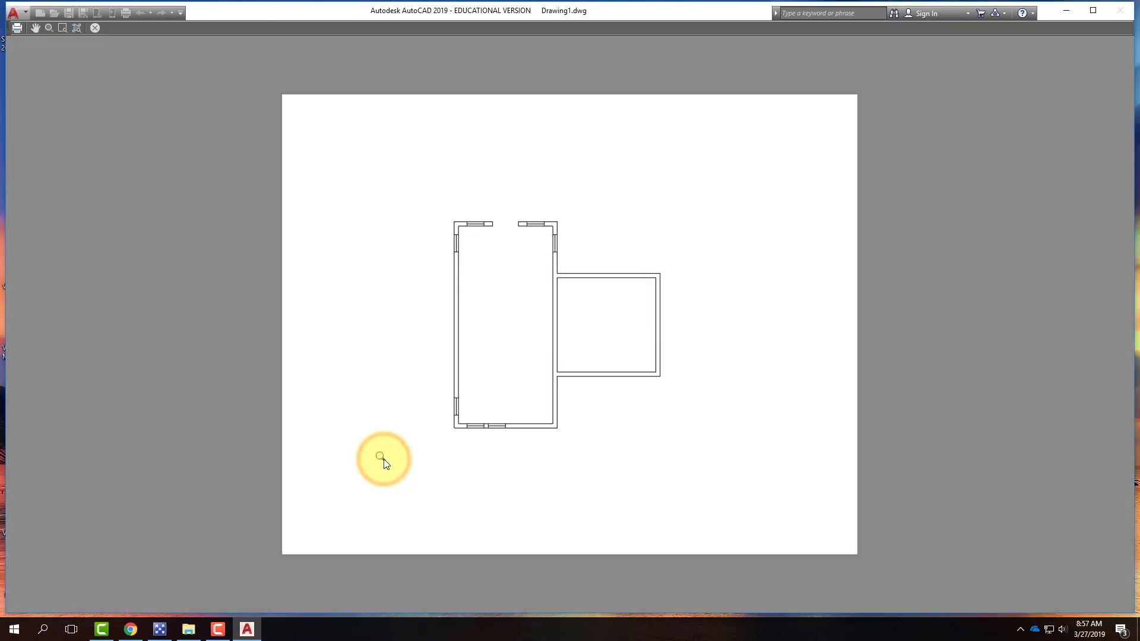
pyautogui.press('Escape')
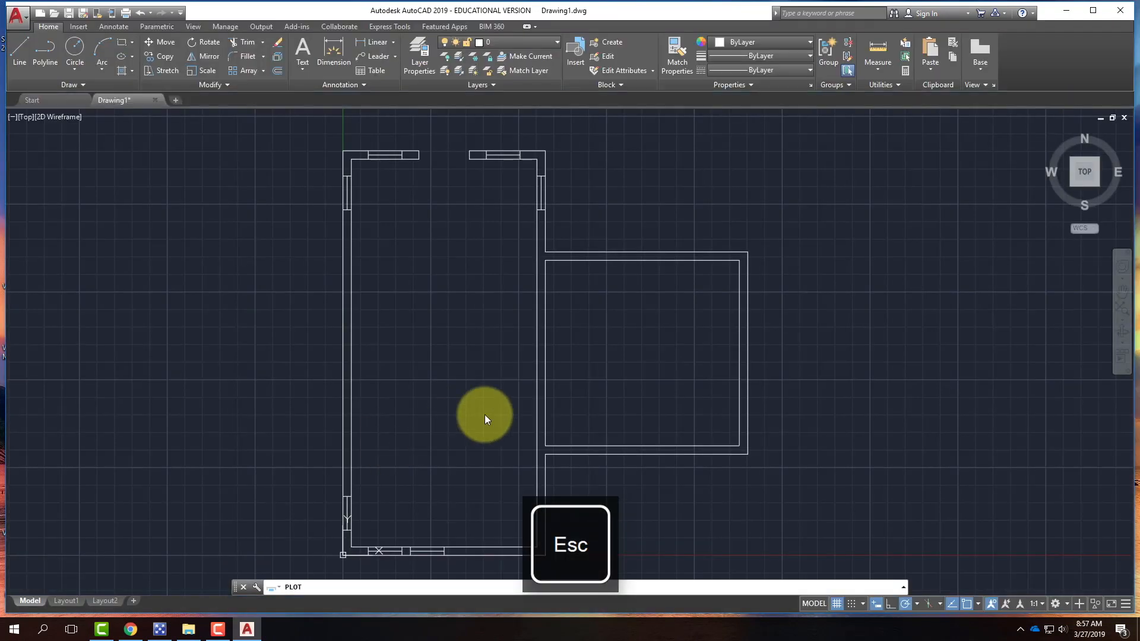
# Proceed to the plot file's save dialog, and cancel both the file and the plot
pyautogui.click(641, 459)
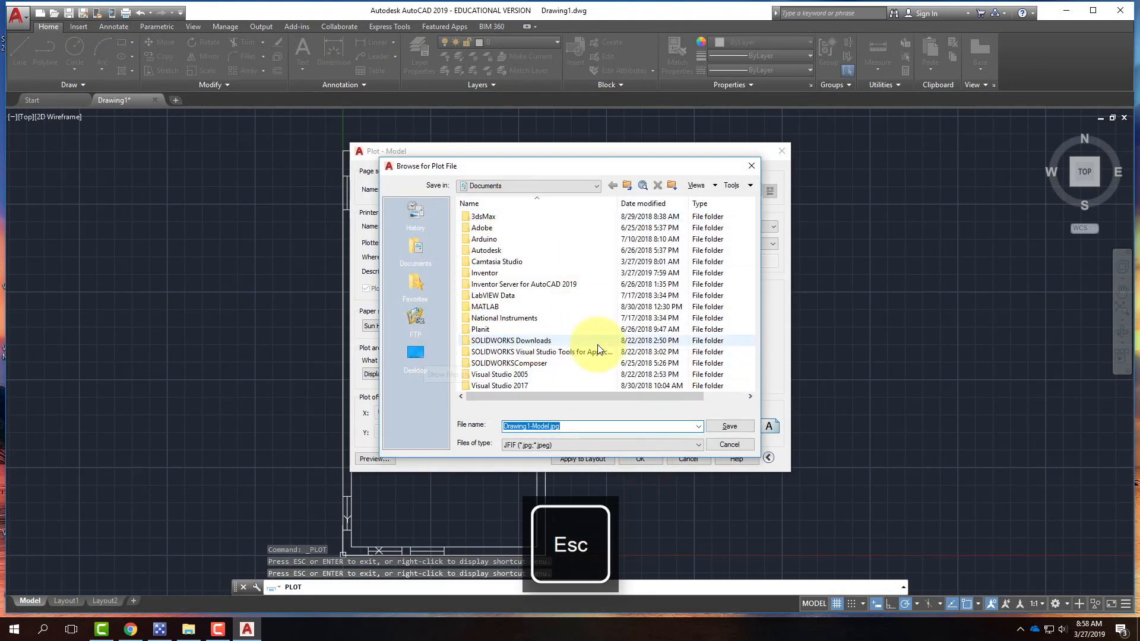
pyautogui.click(724, 441)
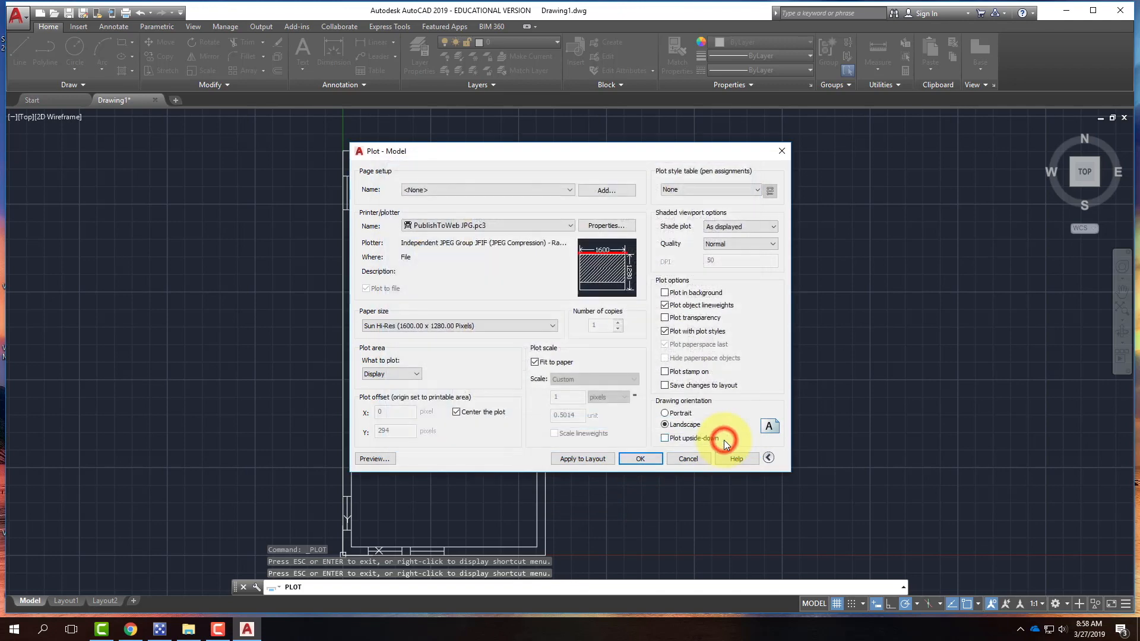
pyautogui.click(687, 459)
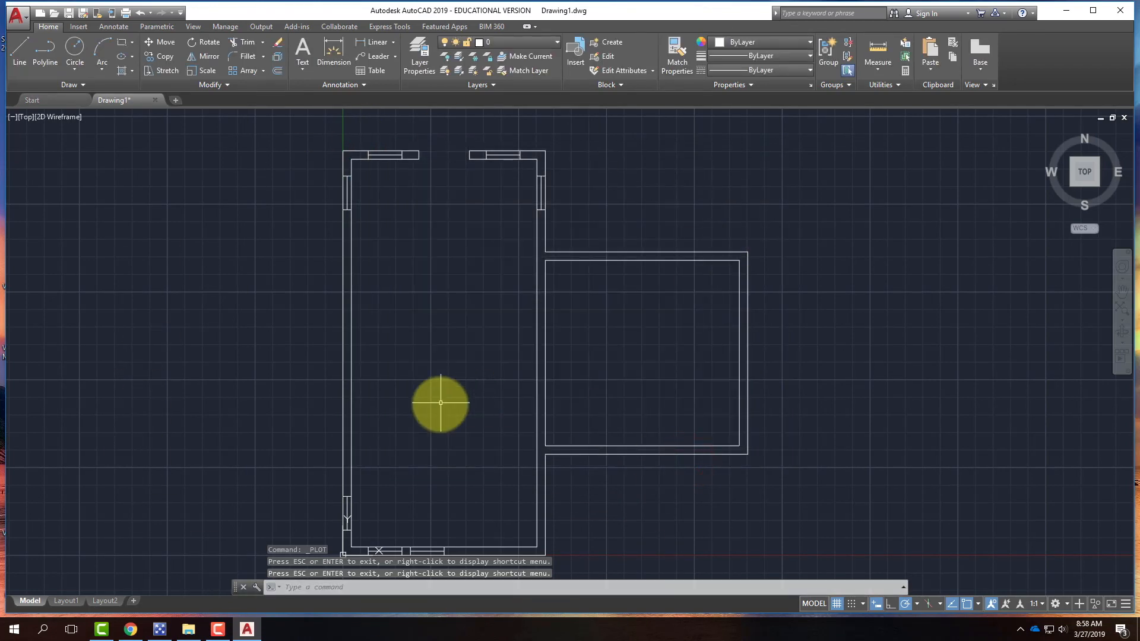
# Open Snipping Tool and capture a rectangular snip around the whole floor plan
pyautogui.click(42, 630)
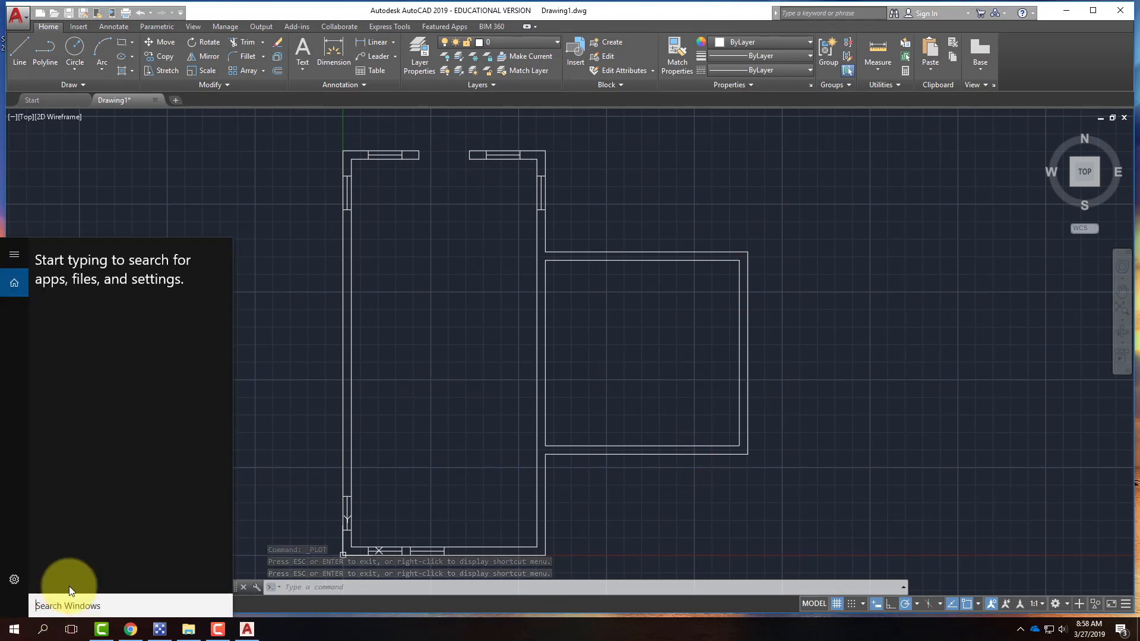
pyautogui.write('sni')
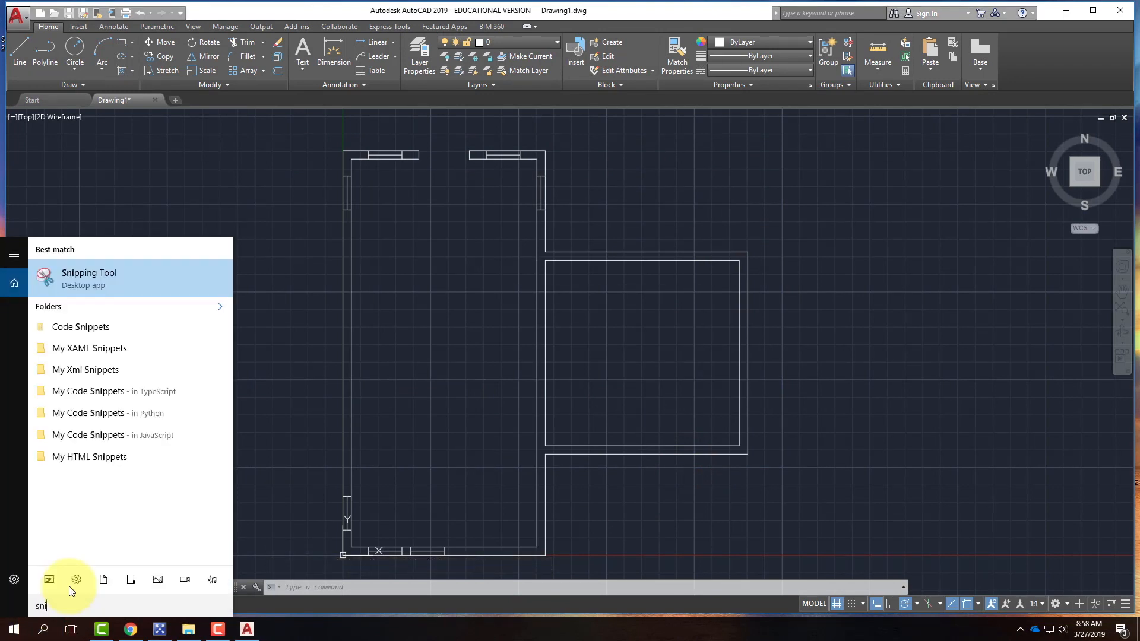
pyautogui.click(101, 277)
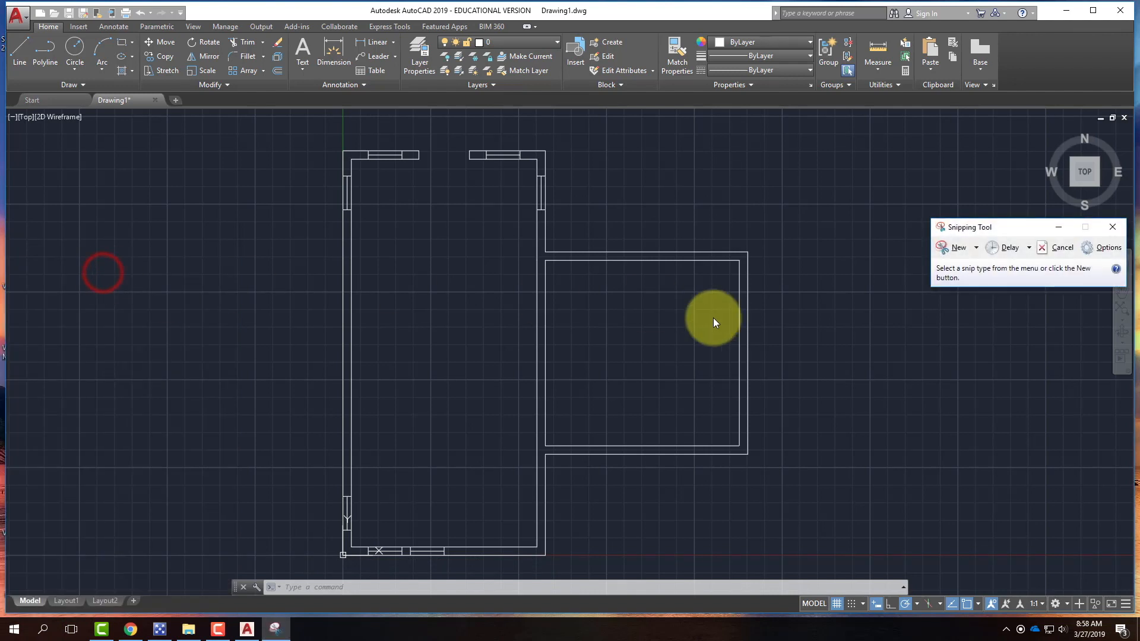
pyautogui.click(954, 248)
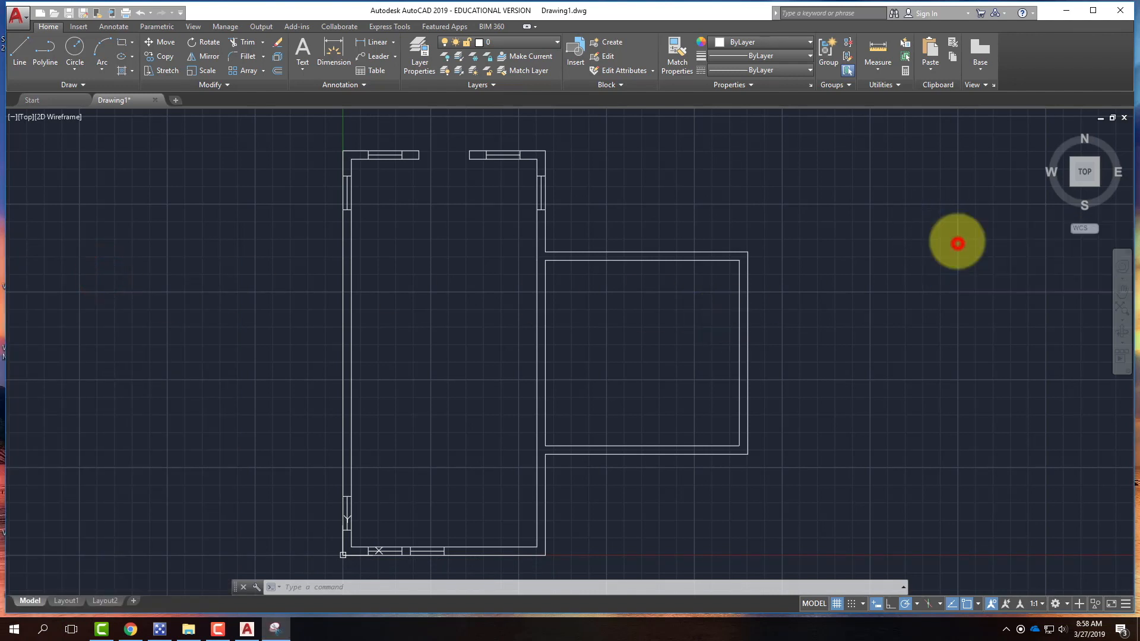
pyautogui.moveTo(270, 115)
pyautogui.mouseDown()
pyautogui.moveTo(798, 581)
pyautogui.moveTo(787, 574)
pyautogui.mouseUp()
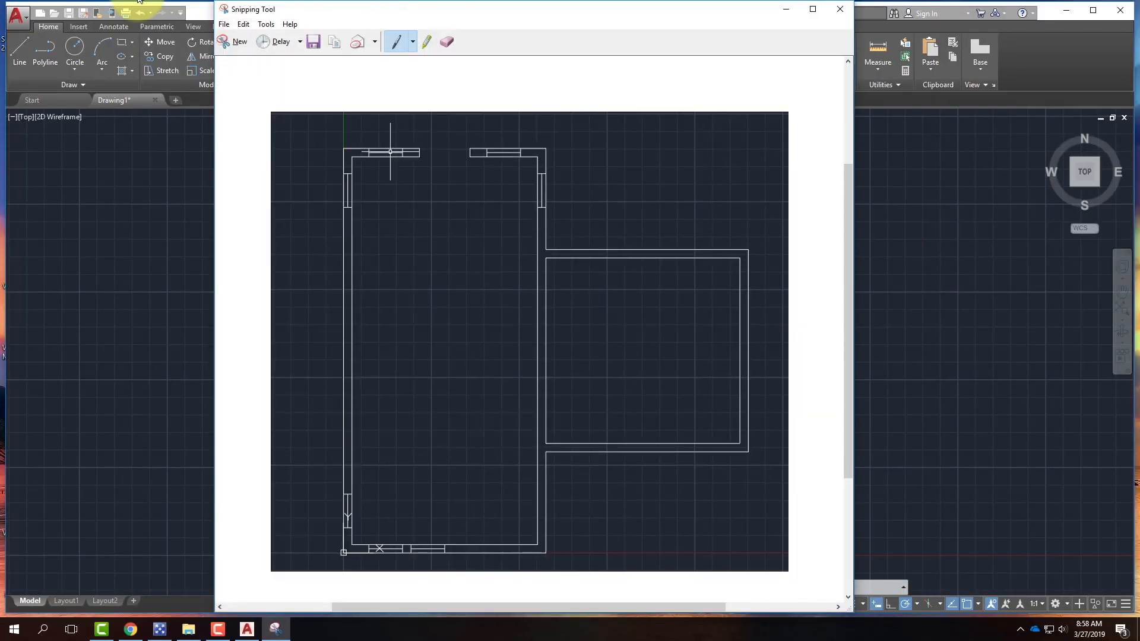
# Open the snip's save dialog, cancel it, and close Snipping Tool without saving the capture
pyautogui.click(314, 40)
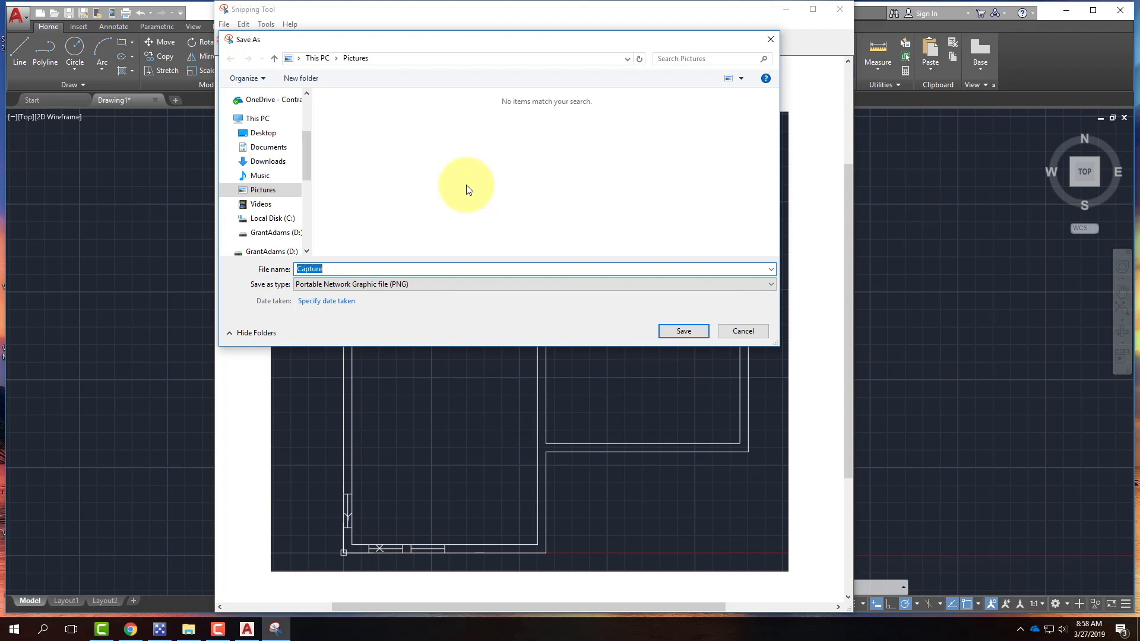
pyautogui.click(750, 334)
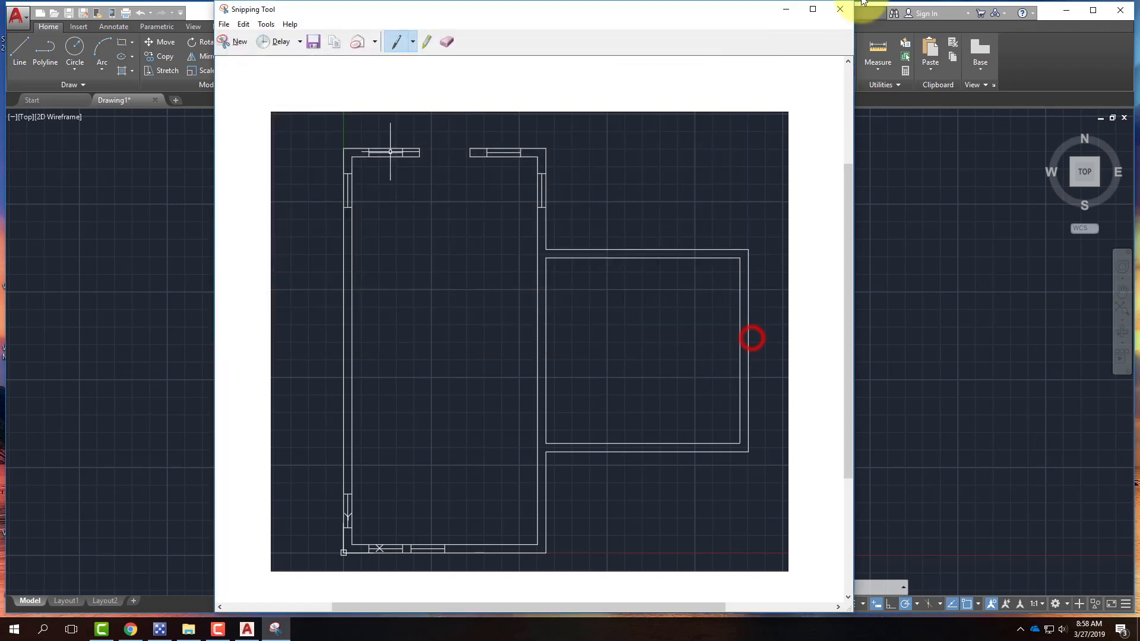
pyautogui.click(839, 10)
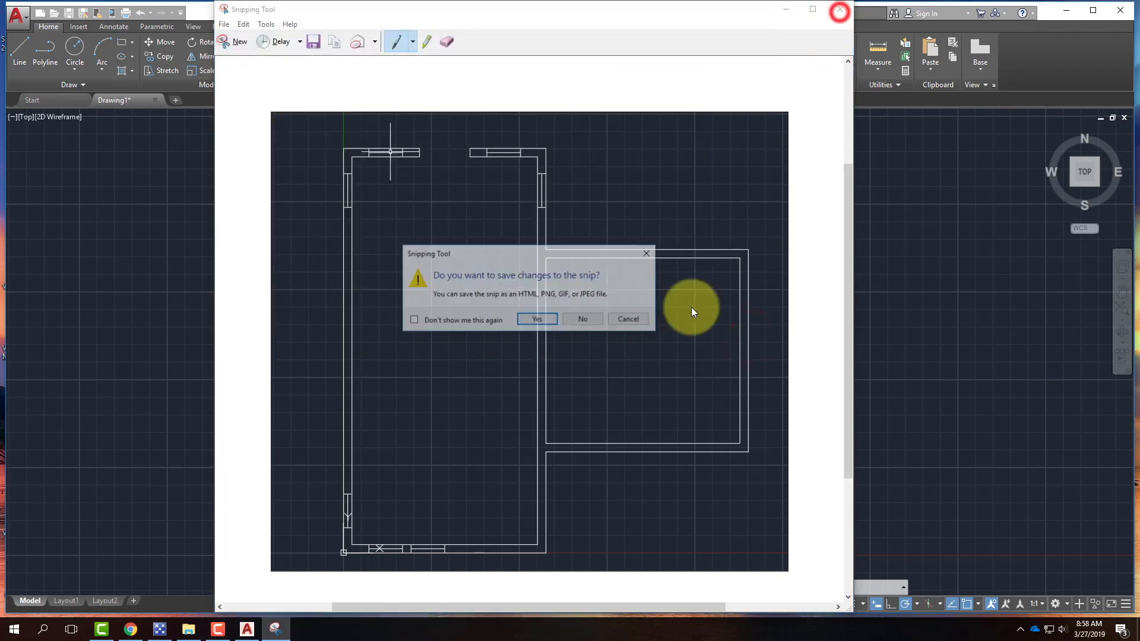
pyautogui.click(588, 320)
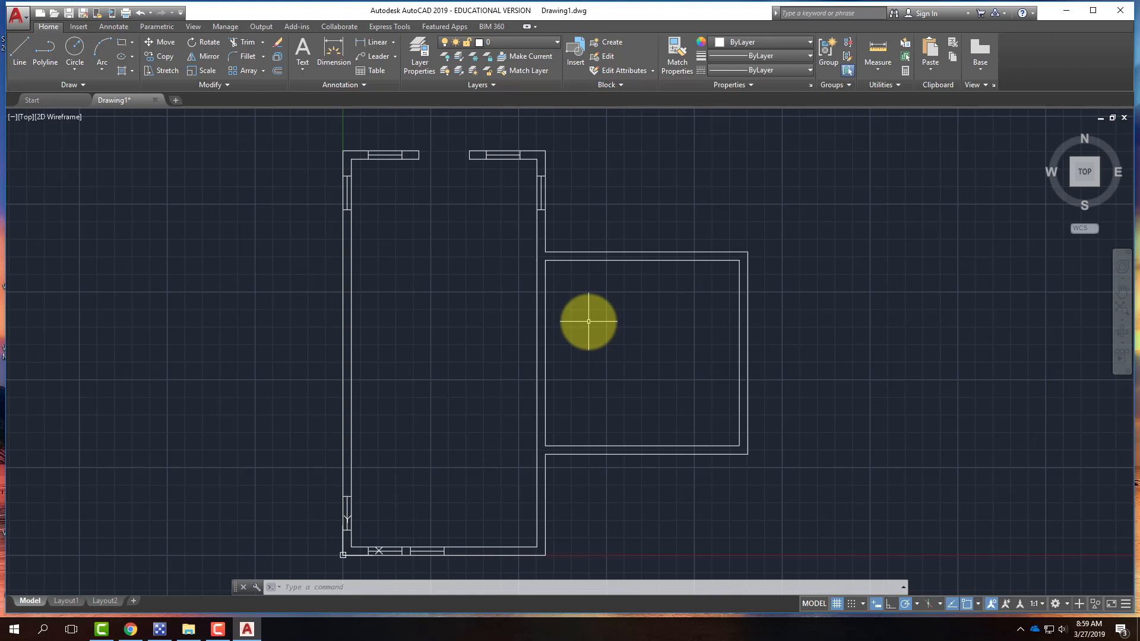
pyautogui.click(218, 629)
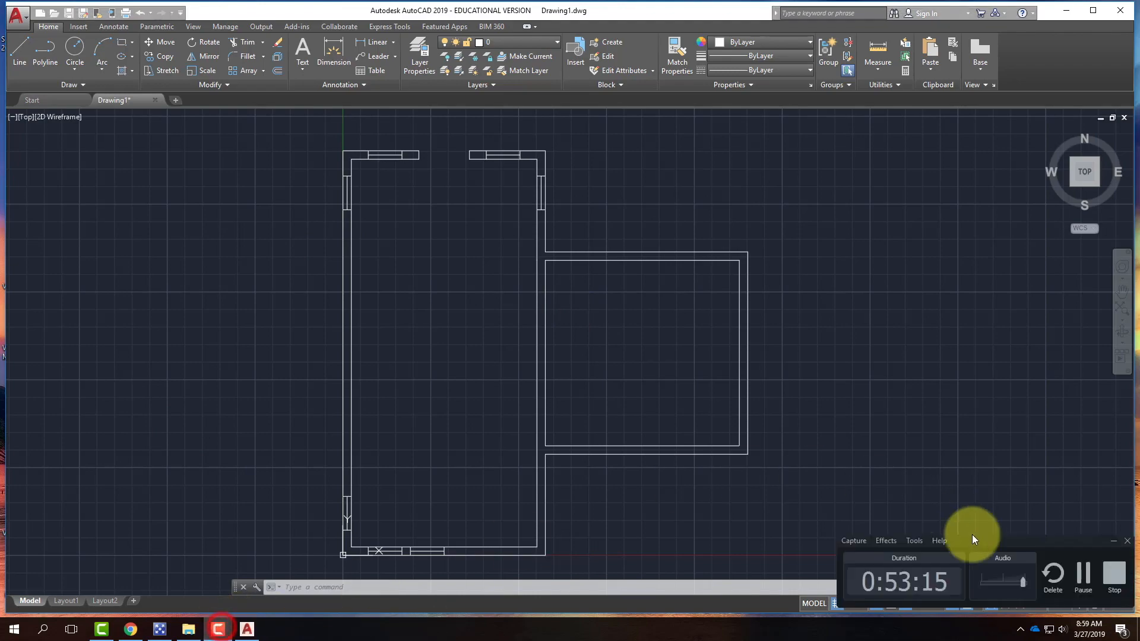